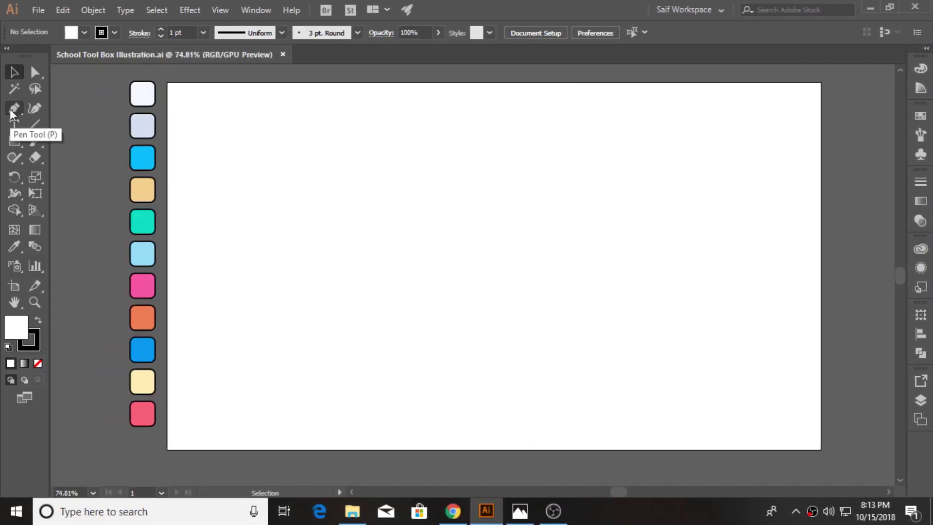
Switch to the Pen Tool to draw freeform paths point by point
{"action": "left_click", "coordinate": [10, 110]}
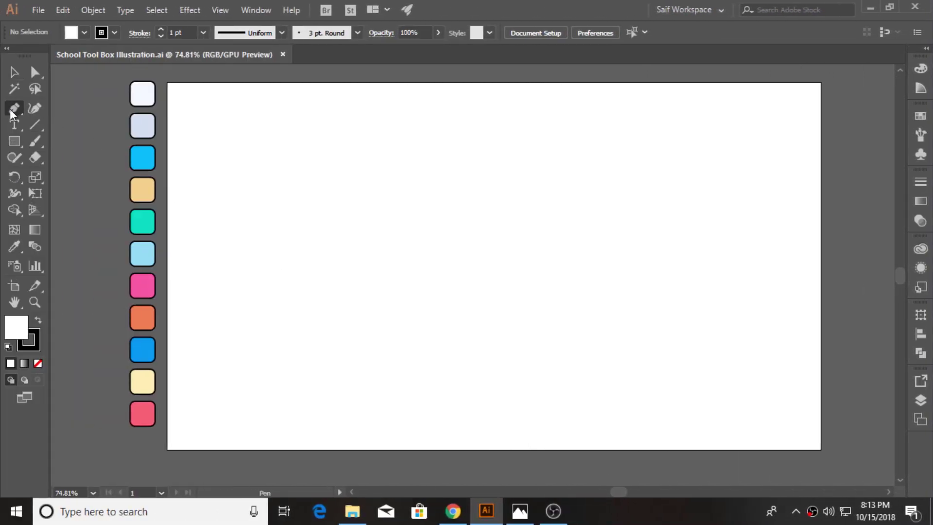
Draw the closed left half of the nib with a curved upper side and straight lower side
{"action": "left_click", "coordinate": [352, 162]}
{"action": "left_click_drag", "start_coordinate": [312, 217], "coordinate": [281, 237]}
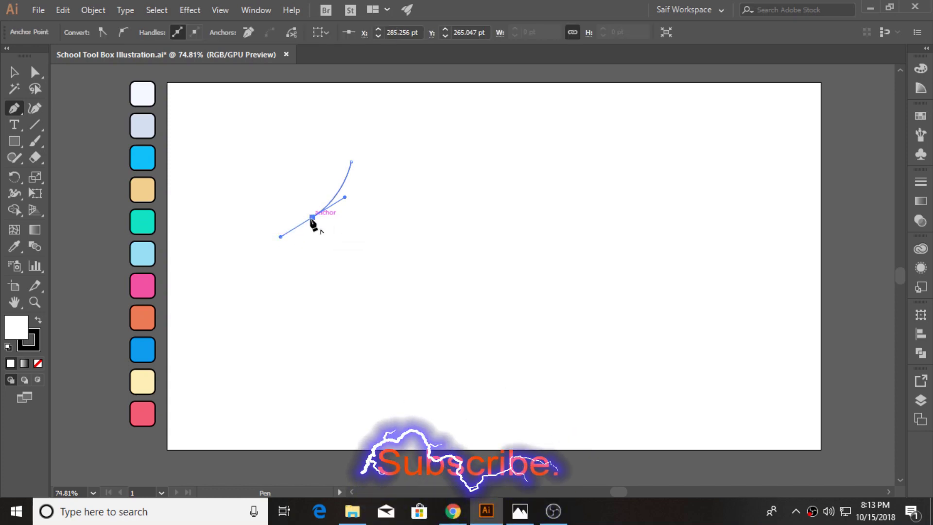
{"action": "left_click", "coordinate": [312, 217]}
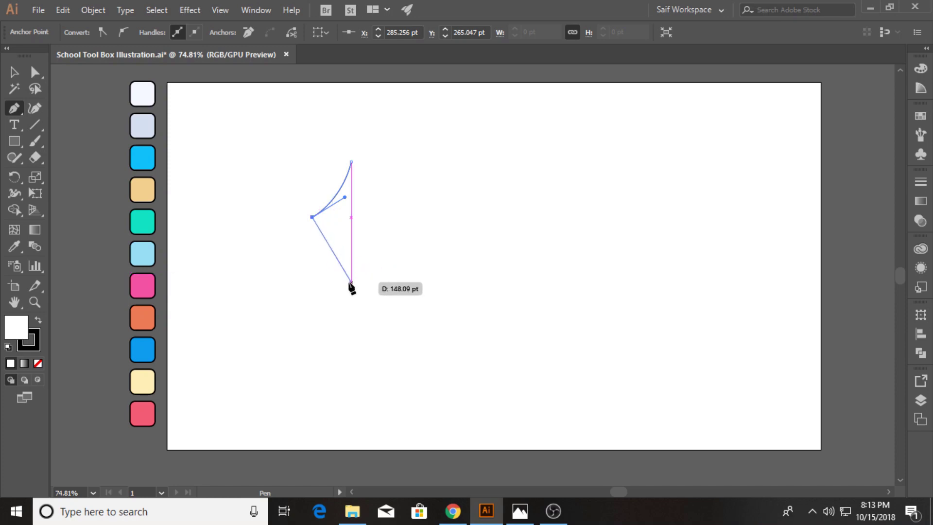
{"action": "left_click", "coordinate": [351, 282]}
{"action": "left_click", "coordinate": [351, 162]}
Make a vertically mirrored copy of the half-nib and move it right to form the kite
{"action": "left_click", "coordinate": [15, 73]}
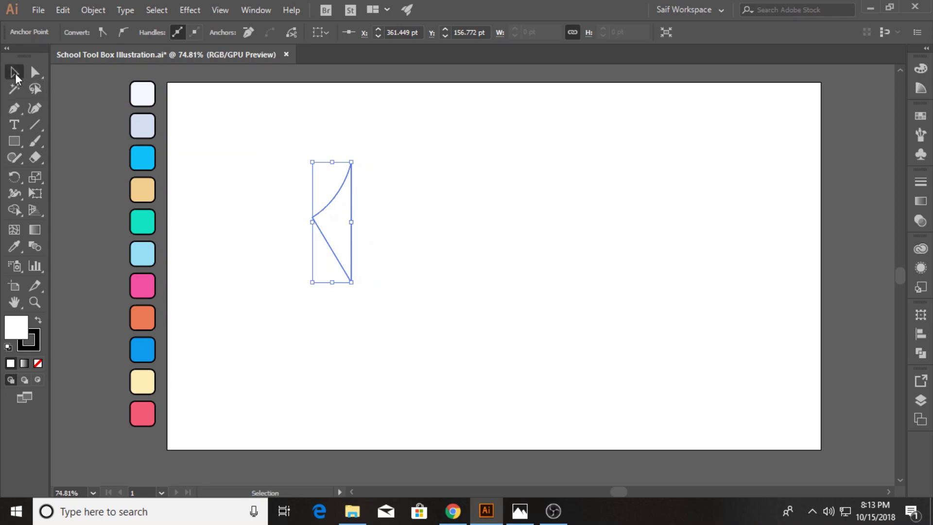
{"action": "right_click", "coordinate": [339, 214]}
{"action": "mouse_move", "coordinate": [410, 412]}
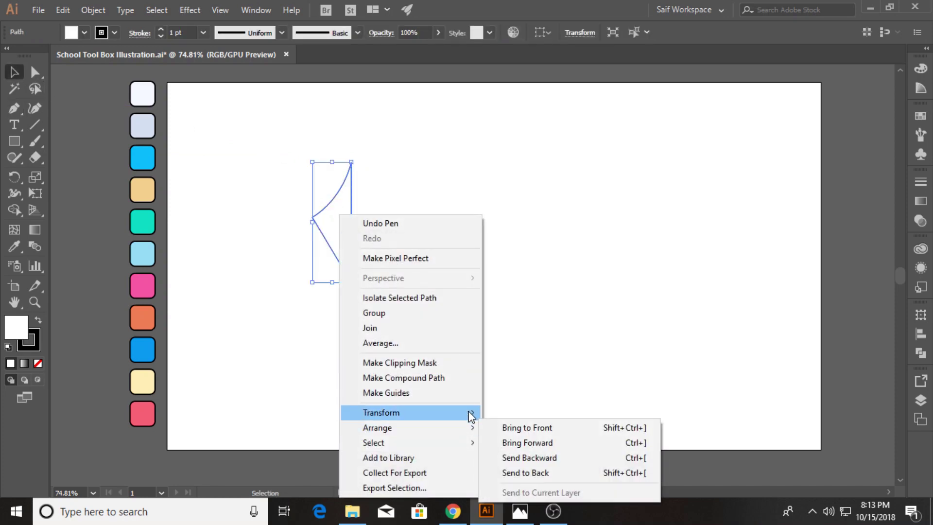
{"action": "left_click", "coordinate": [522, 343]}
{"action": "left_click", "coordinate": [718, 377]}
{"action": "left_click", "coordinate": [611, 349]}
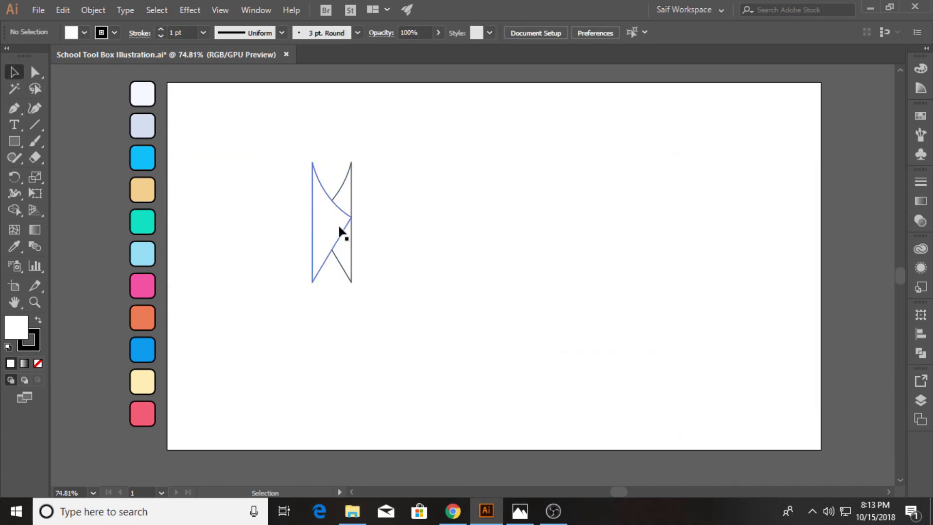
{"action": "left_click_drag", "start_coordinate": [340, 232], "coordinate": [379, 232]}
Unite both nib halves into a single outline with Pathfinder
{"action": "left_click", "coordinate": [85, 192]}
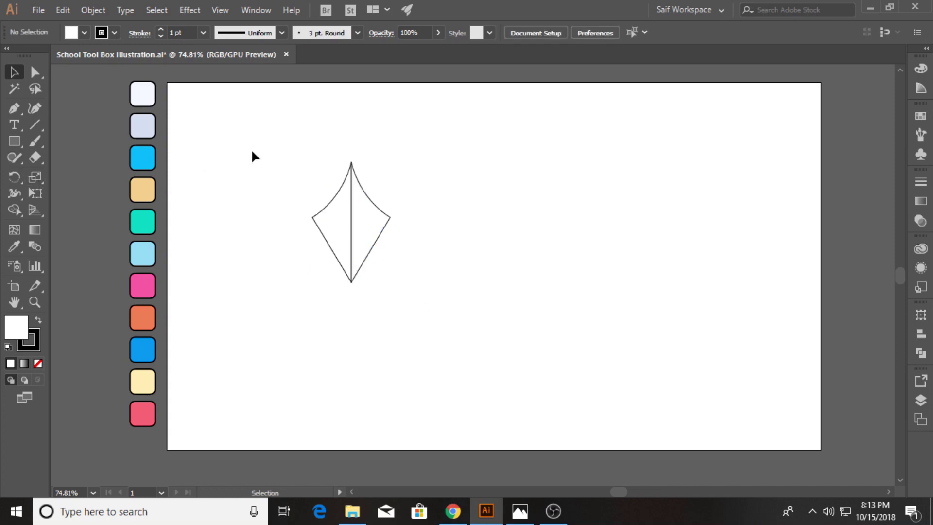
{"action": "left_click_drag", "start_coordinate": [253, 156], "coordinate": [437, 257]}
{"action": "left_click", "coordinate": [920, 354]}
{"action": "left_click", "coordinate": [761, 343]}
{"action": "left_click", "coordinate": [493, 275]}
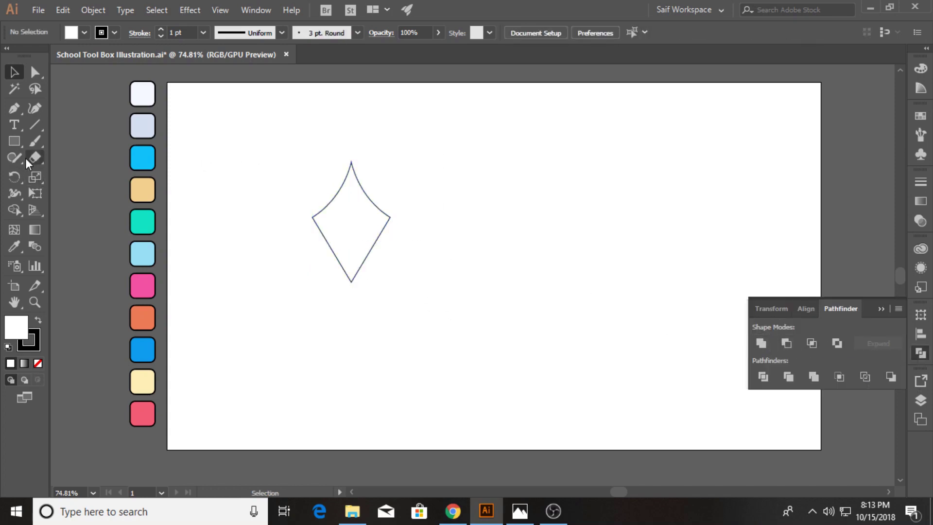
Draw a small circle in the centre of the nib with the Ellipse Tool
{"action": "left_click_drag", "start_coordinate": [17, 144], "coordinate": [49, 174]}
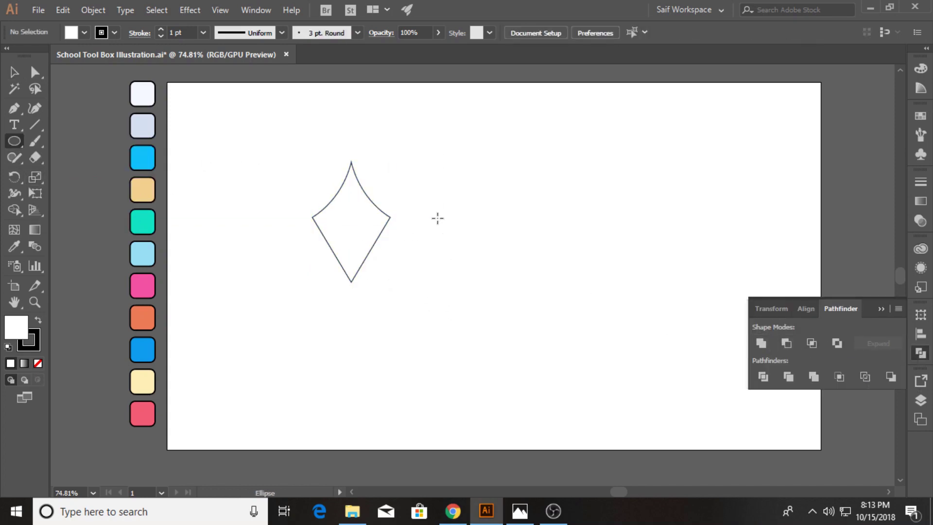
{"action": "left_click_drag", "start_coordinate": [353, 222], "coordinate": [362, 233]}
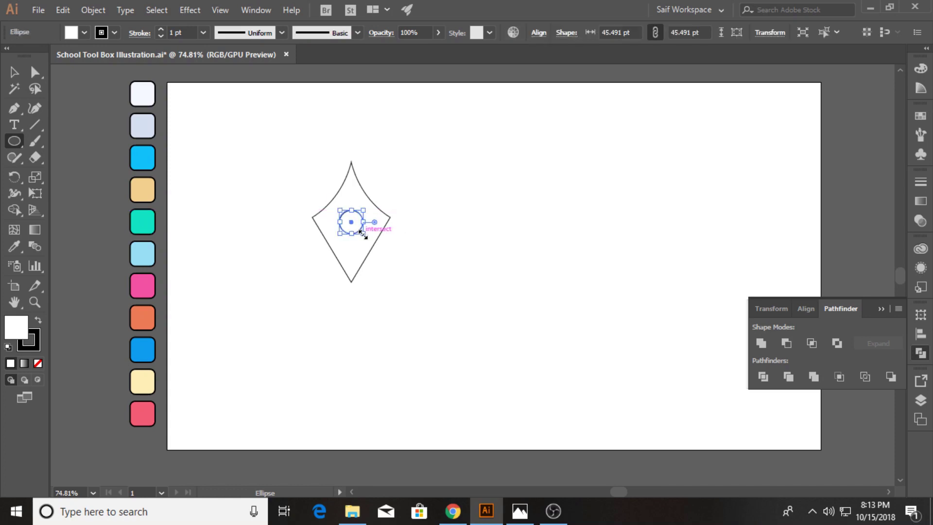
{"action": "left_click", "coordinate": [14, 71]}
{"action": "left_click", "coordinate": [229, 153]}
{"action": "left_click", "coordinate": [880, 309]}
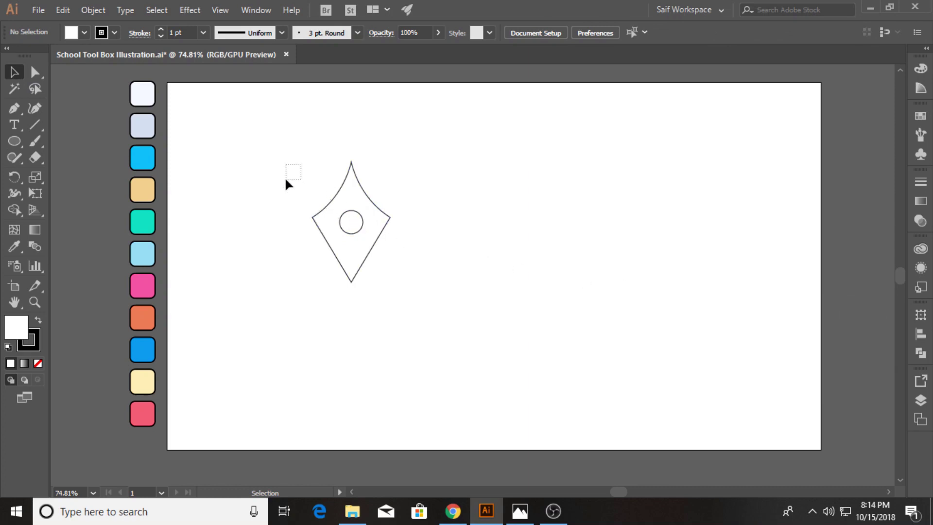
Round the nib's left and right corners with live corners, keeping the top nearly sharp
{"action": "left_click_drag", "start_coordinate": [331, 212], "coordinate": [333, 216]}
{"action": "key", "text": "a"}
{"action": "left_click", "coordinate": [351, 162]}
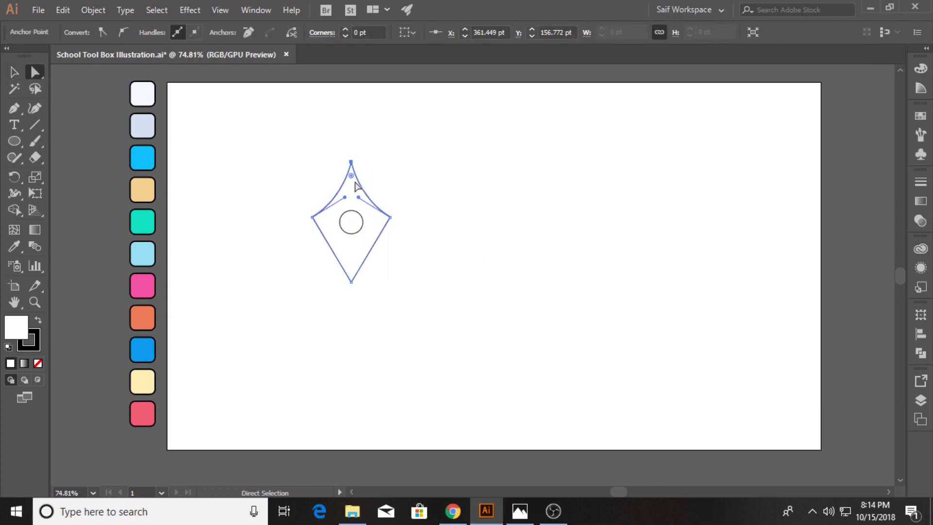
{"action": "left_click_drag", "start_coordinate": [351, 175], "coordinate": [351, 173]}
{"action": "left_click", "coordinate": [312, 217], "text": "shift"}
{"action": "left_click", "coordinate": [390, 217], "text": "shift"}
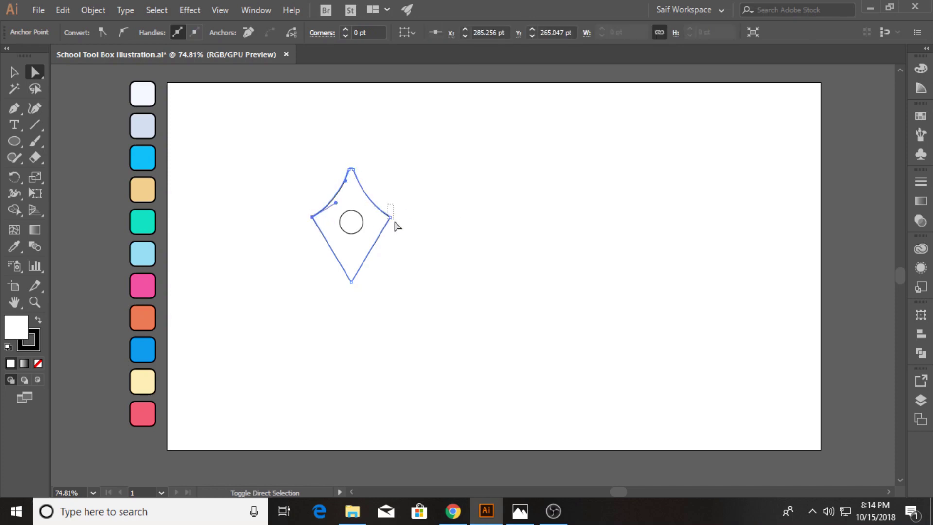
{"action": "left_click_drag", "start_coordinate": [384, 217], "coordinate": [385, 223]}
{"action": "left_click_drag", "start_coordinate": [353, 181], "coordinate": [353, 172]}
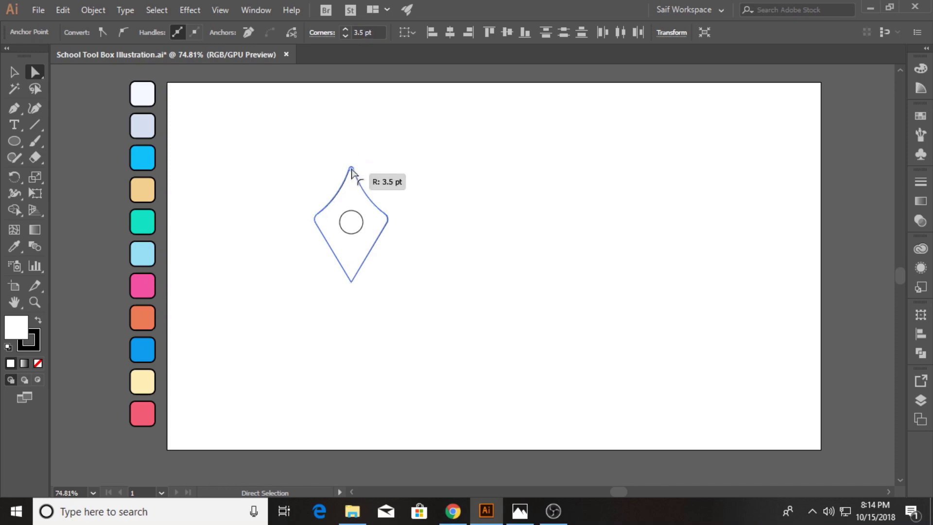
Select the nib and the circle together for combining
{"action": "left_click", "coordinate": [14, 72]}
{"action": "left_click", "coordinate": [338, 245]}
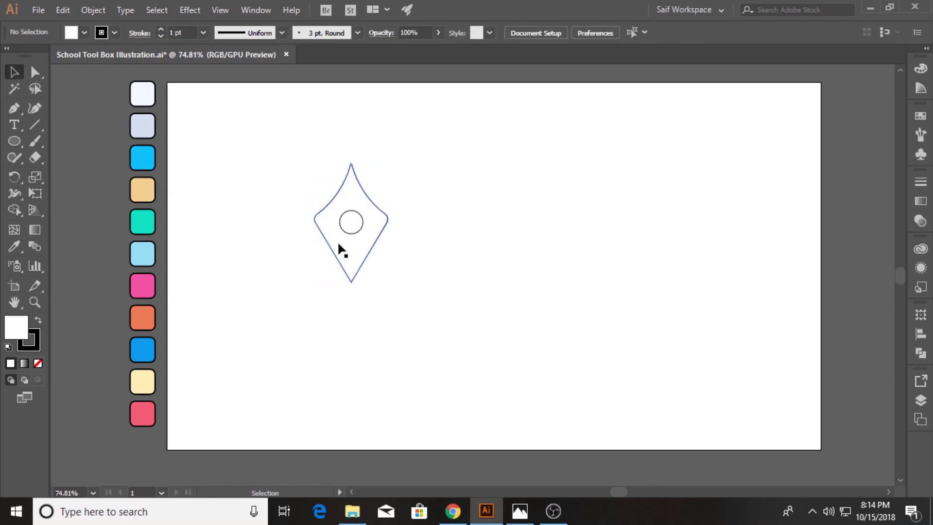
{"action": "left_click_drag", "start_coordinate": [342, 224], "coordinate": [343, 225]}
{"action": "left_click", "coordinate": [920, 353]}
Punch the circle out of the nib as a hole, then draw a wide flat rectangle at its base
{"action": "left_click", "coordinate": [789, 342]}
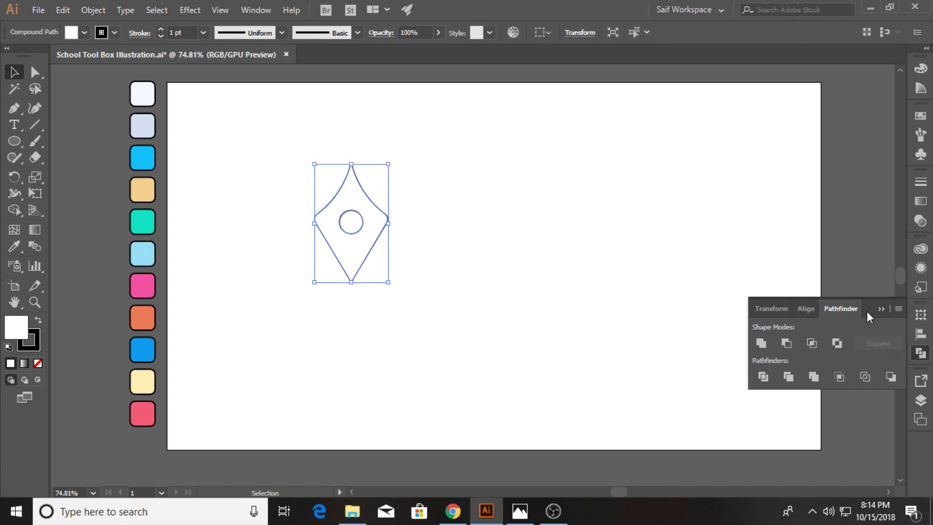
{"action": "left_click", "coordinate": [457, 235]}
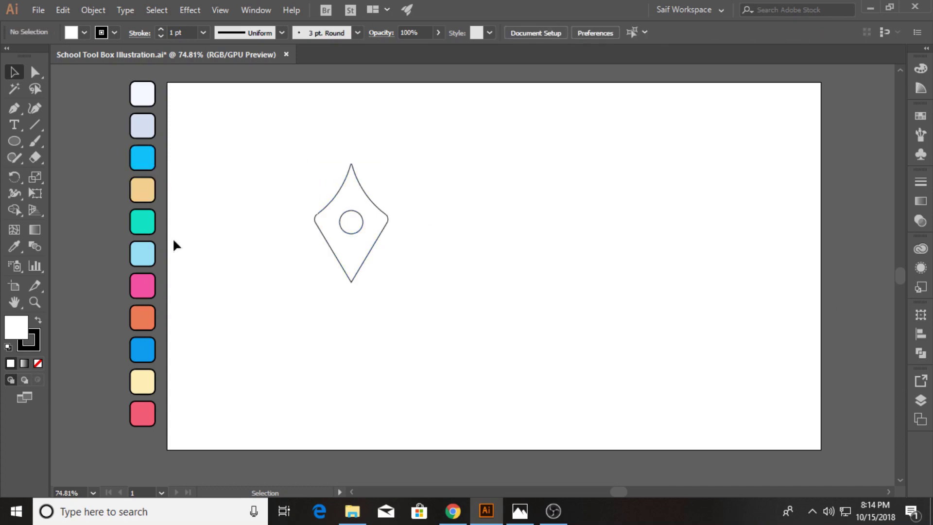
{"action": "left_click_drag", "start_coordinate": [21, 140], "coordinate": [63, 136]}
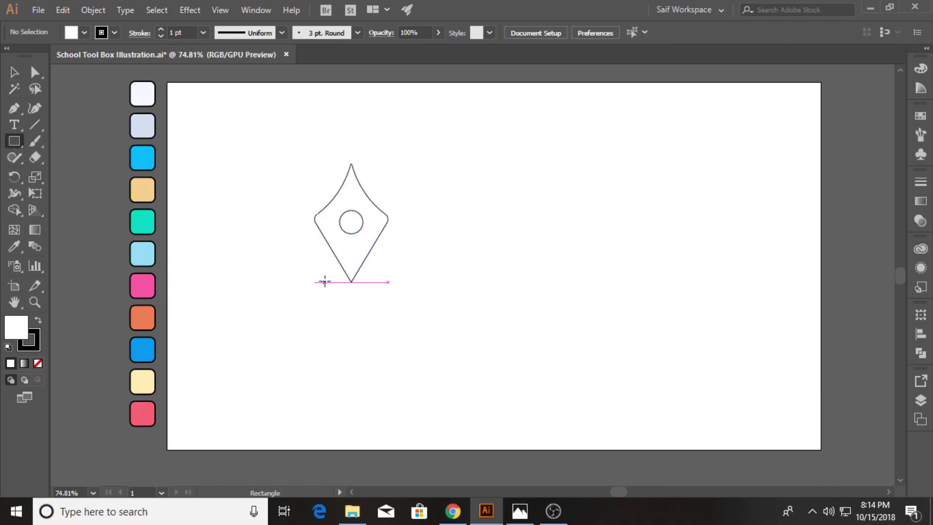
{"action": "mouse_move", "coordinate": [326, 278]}
{"action": "left_mouse_down"}
{"action": "mouse_move", "coordinate": [378, 298]}
{"action": "mouse_move", "coordinate": [357, 296]}
{"action": "mouse_move", "coordinate": [356, 282]}
{"action": "mouse_move", "coordinate": [330, 281]}
{"action": "mouse_move", "coordinate": [368, 276]}
{"action": "left_mouse_up"}
Round the rectangle's corners fully into a pill shape
{"action": "key", "text": "v"}
{"action": "left_click", "coordinate": [34, 72]}
{"action": "key", "text": "v"}
{"action": "left_click", "coordinate": [254, 208]}
Position the pill band across the nib's lower tip, with the point poking out below
{"action": "left_click", "coordinate": [374, 287]}
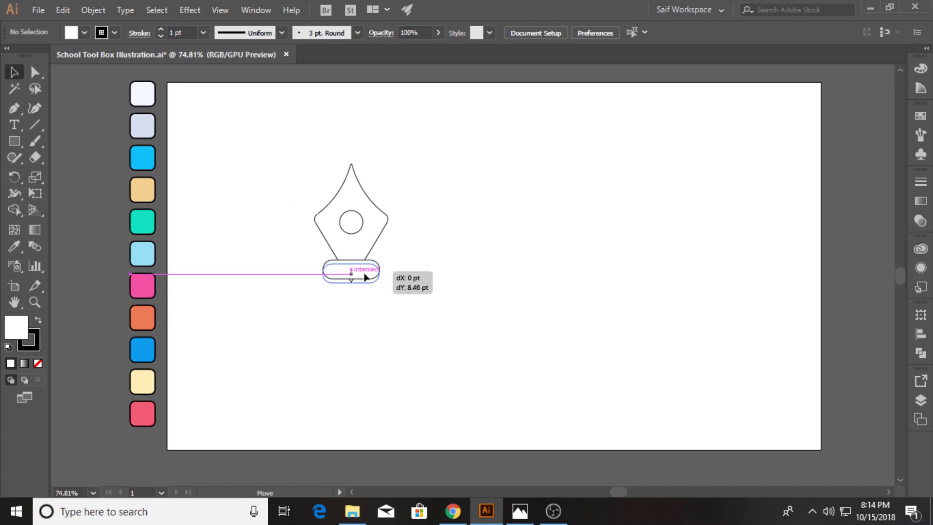
{"action": "left_click", "coordinate": [377, 328]}
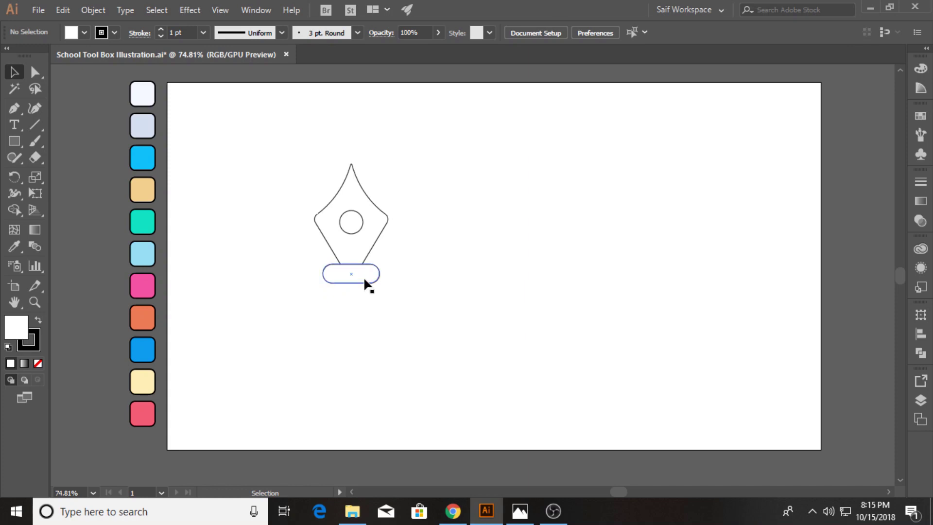
{"action": "mouse_move", "coordinate": [368, 280]}
{"action": "left_mouse_down"}
{"action": "mouse_move", "coordinate": [363, 264]}
{"action": "mouse_move", "coordinate": [365, 276]}
{"action": "left_mouse_up"}
{"action": "left_click", "coordinate": [361, 319]}
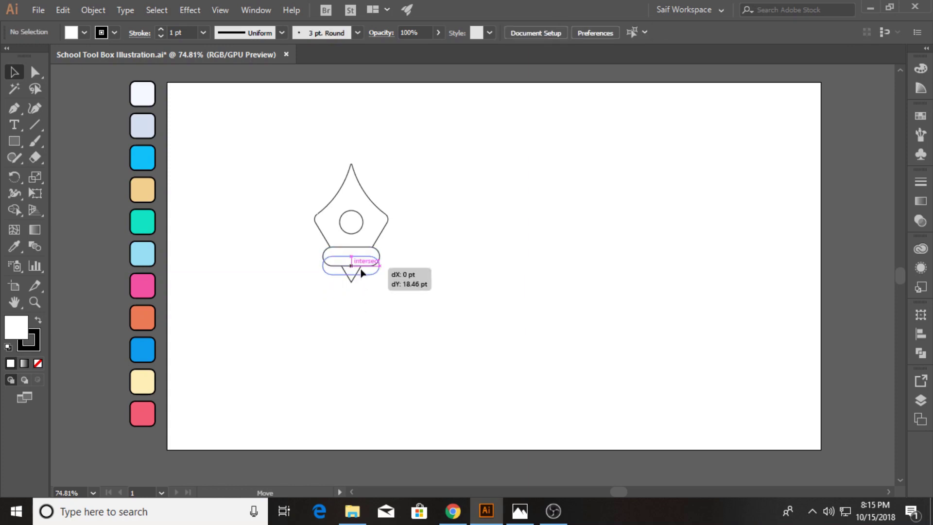
{"action": "left_click", "coordinate": [362, 349]}
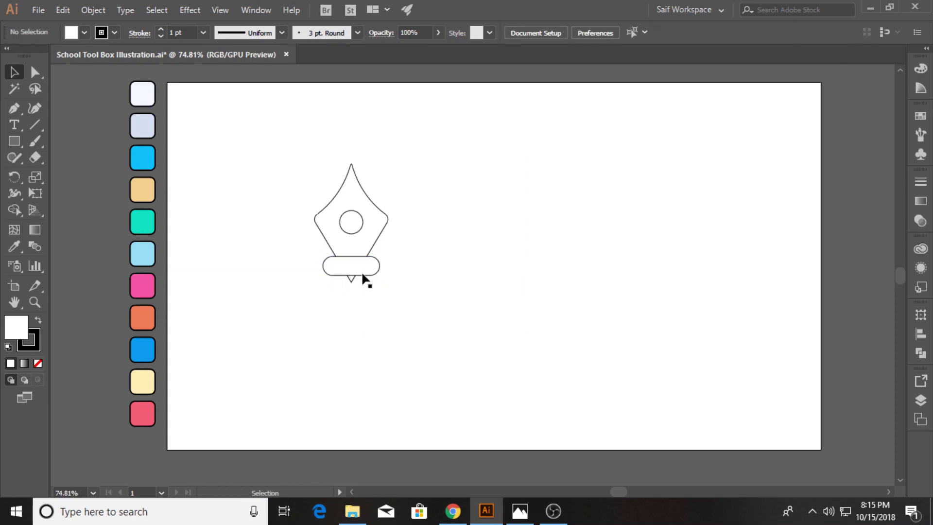
{"action": "left_click_drag", "start_coordinate": [356, 244], "coordinate": [357, 249]}
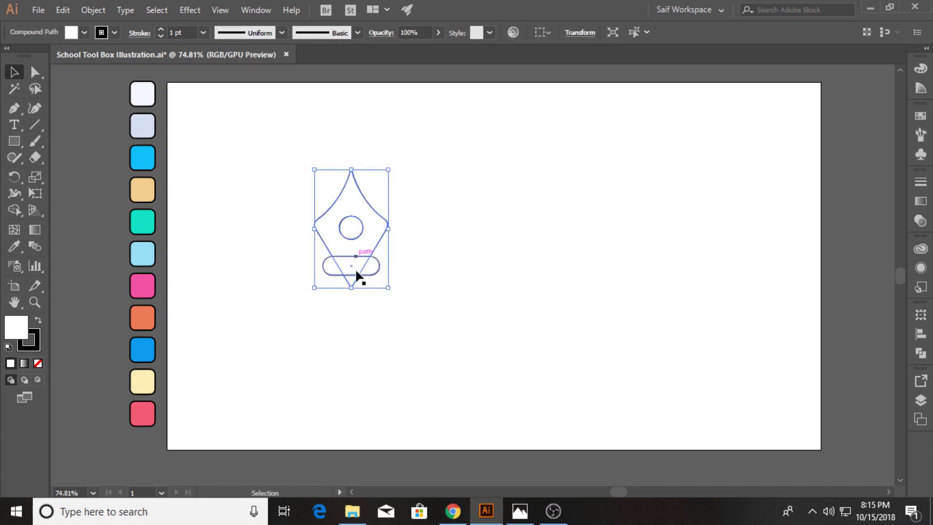
{"action": "left_click", "coordinate": [161, 221]}
Draw a tall barrel rectangle below the band and centre it underneath
{"action": "left_click", "coordinate": [13, 108]}
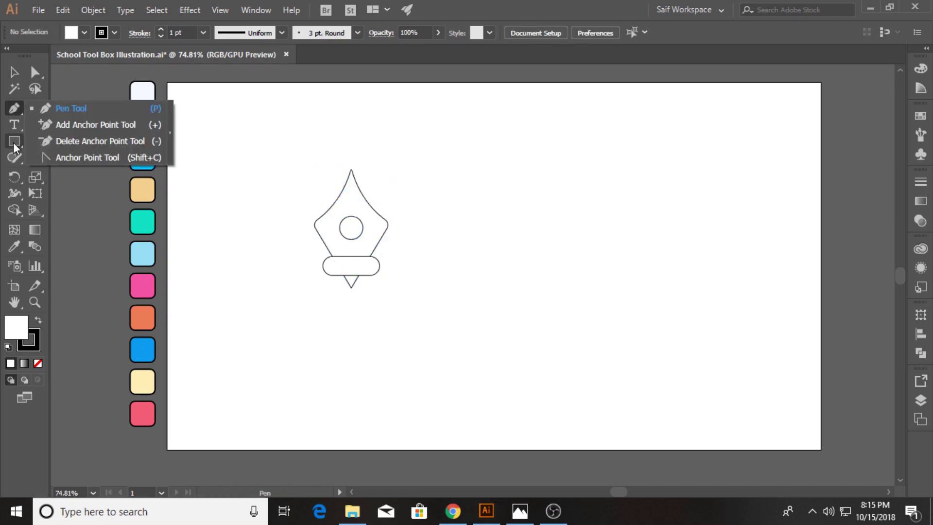
{"action": "left_click", "coordinate": [14, 141]}
{"action": "left_click_drag", "start_coordinate": [332, 276], "coordinate": [367, 417]}
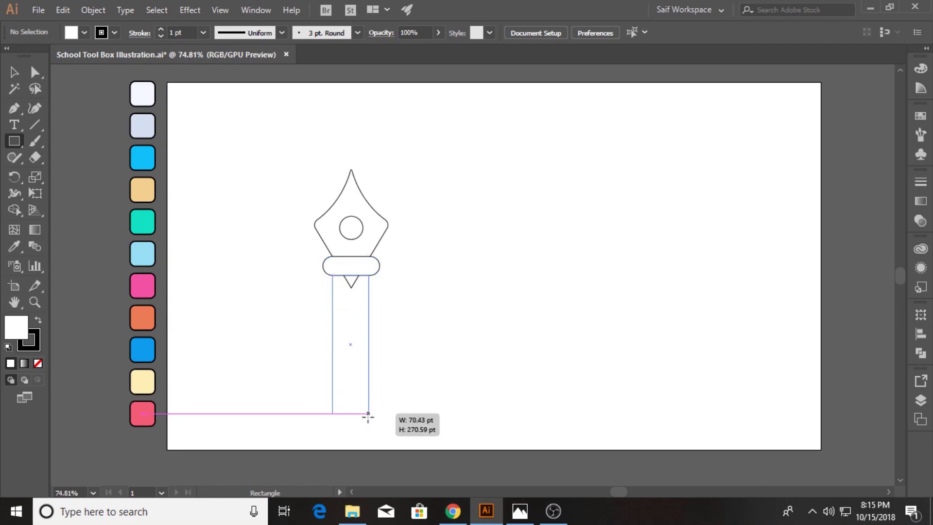
{"action": "left_click_drag", "start_coordinate": [367, 416], "coordinate": [372, 420]}
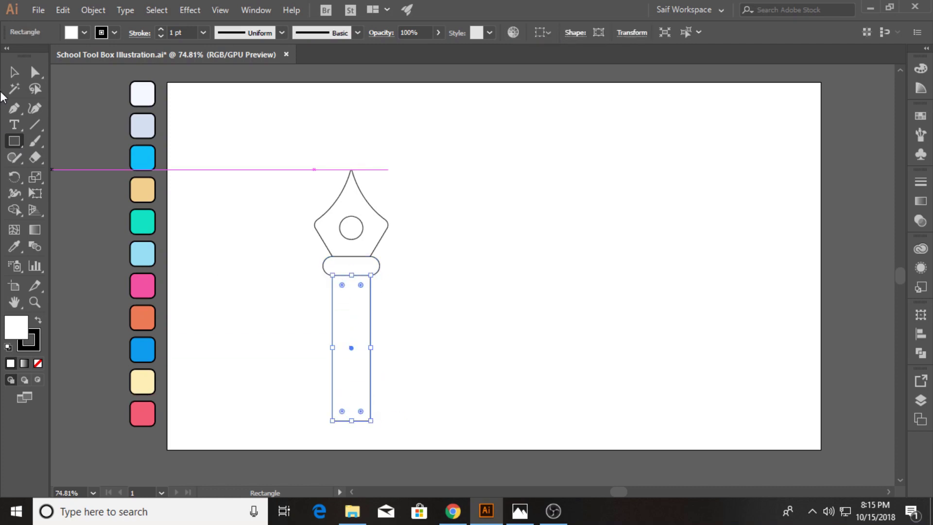
{"action": "left_click", "coordinate": [13, 72]}
{"action": "left_click", "coordinate": [230, 284]}
{"action": "left_click_drag", "start_coordinate": [342, 317], "coordinate": [339, 320]}
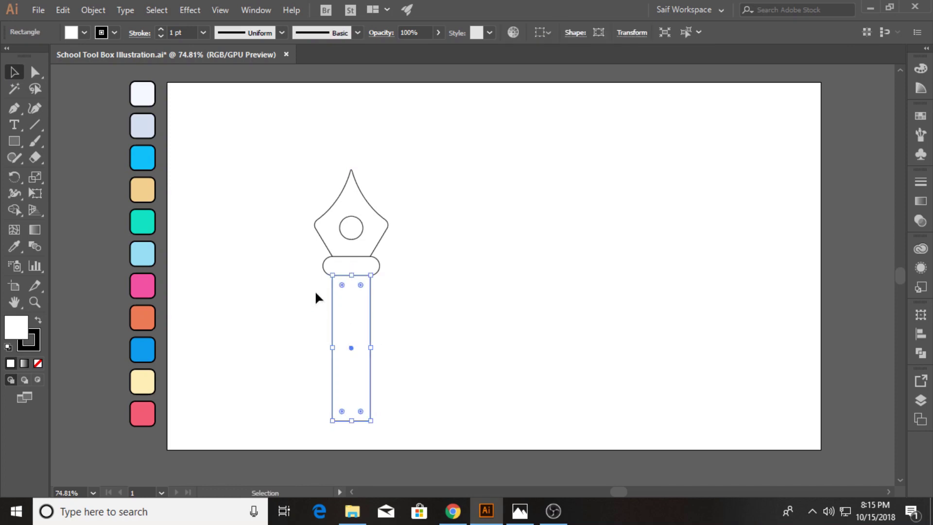
Group the nib, band and barrel into one pen object
{"action": "left_click_drag", "start_coordinate": [299, 180], "coordinate": [393, 320]}
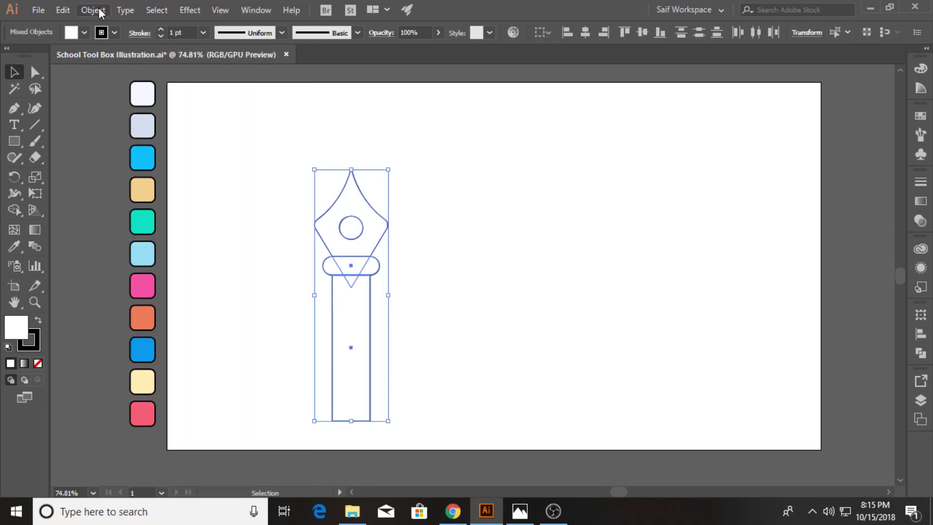
{"action": "left_click", "coordinate": [93, 10]}
{"action": "left_click", "coordinate": [161, 48]}
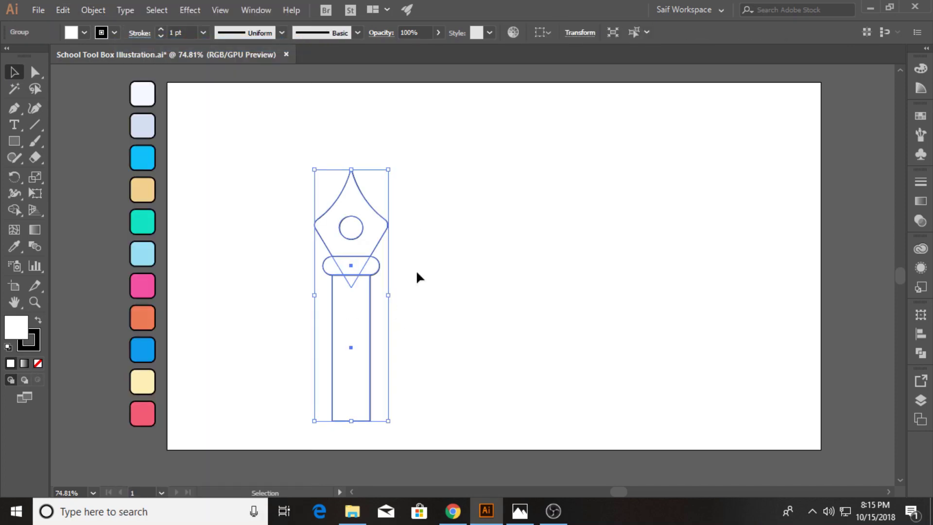
{"action": "left_click", "coordinate": [403, 250]}
Move the grouped pen up and to the left
{"action": "left_click", "coordinate": [387, 228]}
{"action": "left_click", "coordinate": [426, 235]}
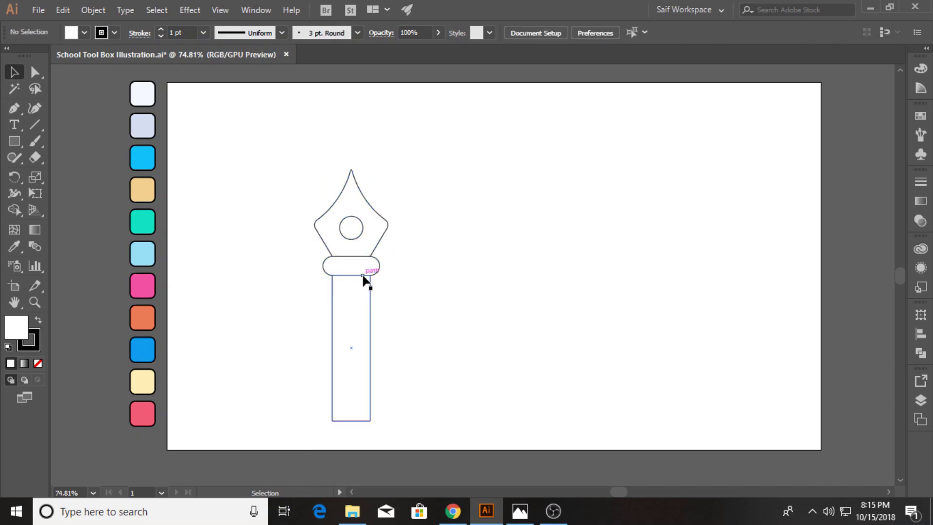
{"action": "left_click_drag", "start_coordinate": [364, 271], "coordinate": [315, 239]}
{"action": "left_click", "coordinate": [431, 252]}
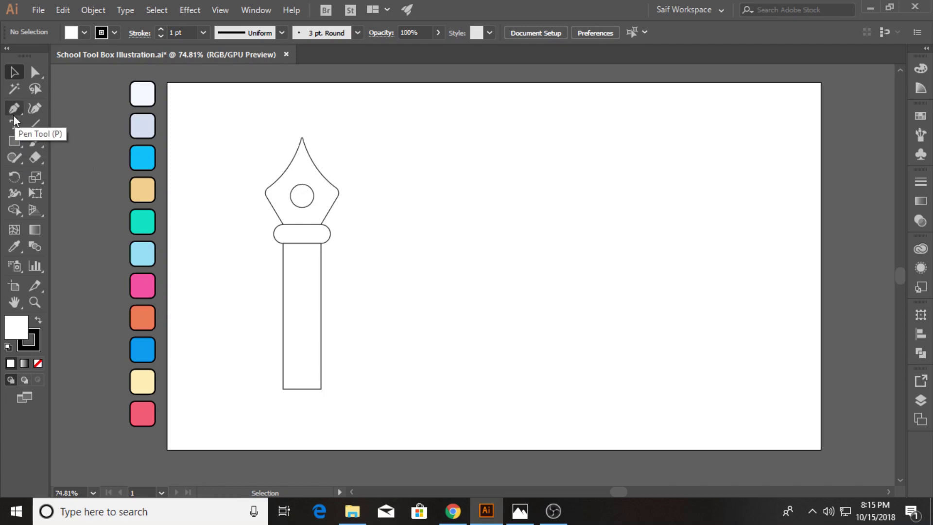
Draw a test square, rotate it into a diamond, then delete it
{"action": "left_click", "coordinate": [14, 141]}
{"action": "left_click_drag", "start_coordinate": [447, 207], "coordinate": [519, 280]}
{"action": "left_click", "coordinate": [13, 72]}
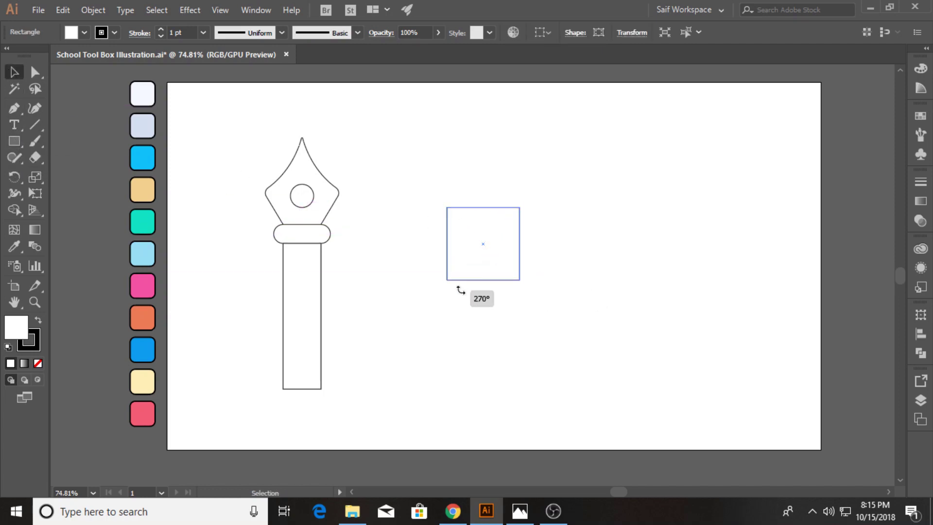
{"action": "left_click_drag", "start_coordinate": [460, 290], "coordinate": [467, 287]}
{"action": "left_click", "coordinate": [440, 315]}
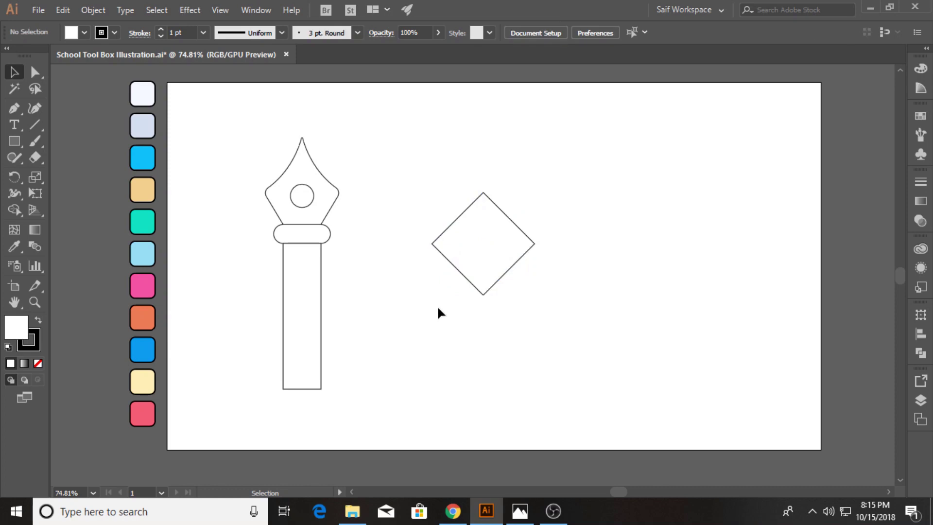
{"action": "left_click_drag", "start_coordinate": [392, 179], "coordinate": [571, 317]}
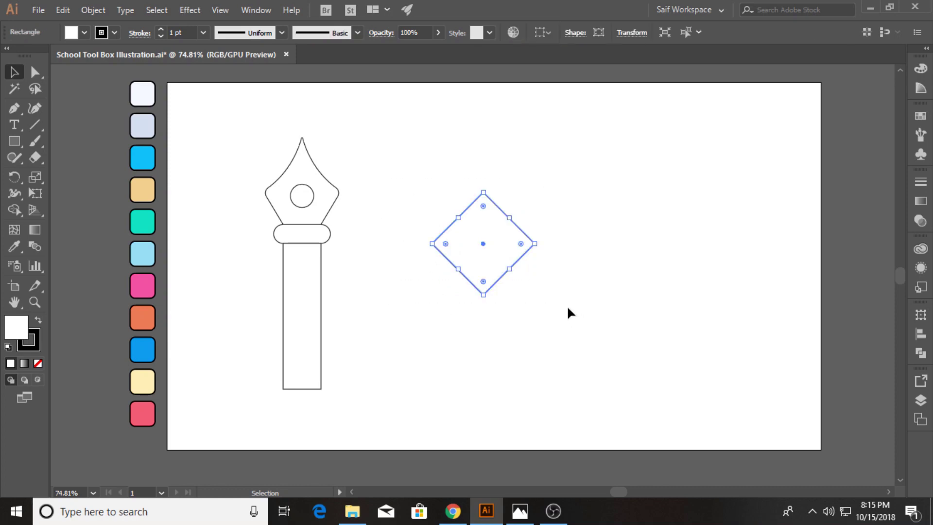
{"action": "key", "text": "Delete"}
Draw a closed half triangle with the Pen Tool beside the pen
{"action": "left_click", "coordinate": [14, 108]}
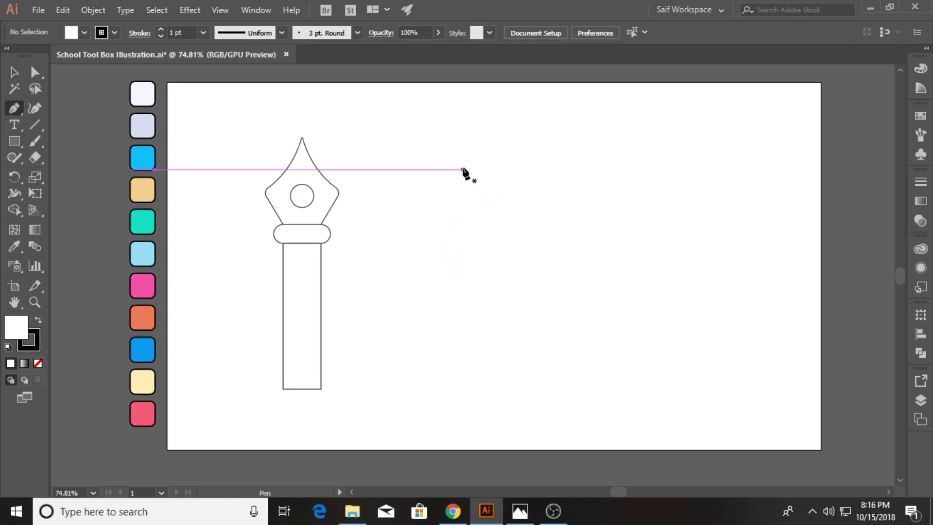
{"action": "left_click", "coordinate": [462, 169]}
{"action": "left_click", "coordinate": [424, 221]}
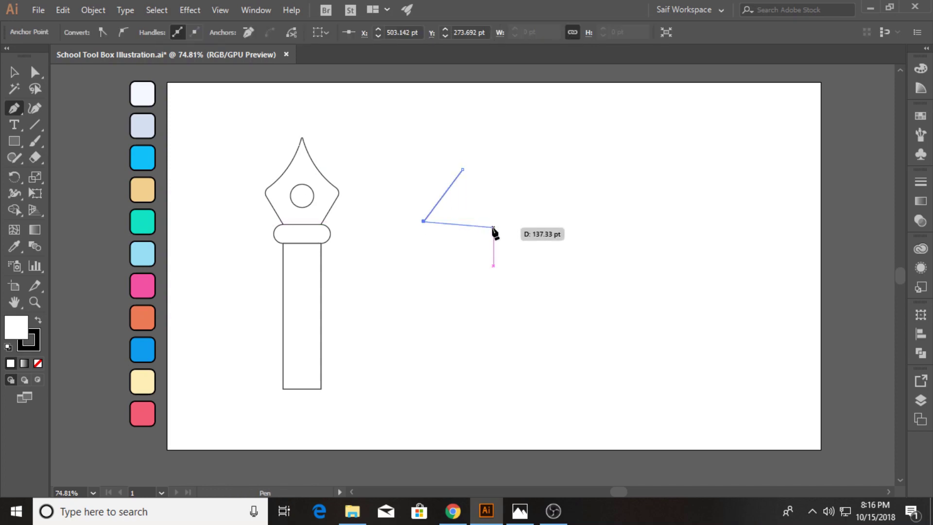
{"action": "key", "text": "ctrl+z"}
{"action": "left_click", "coordinate": [431, 228]}
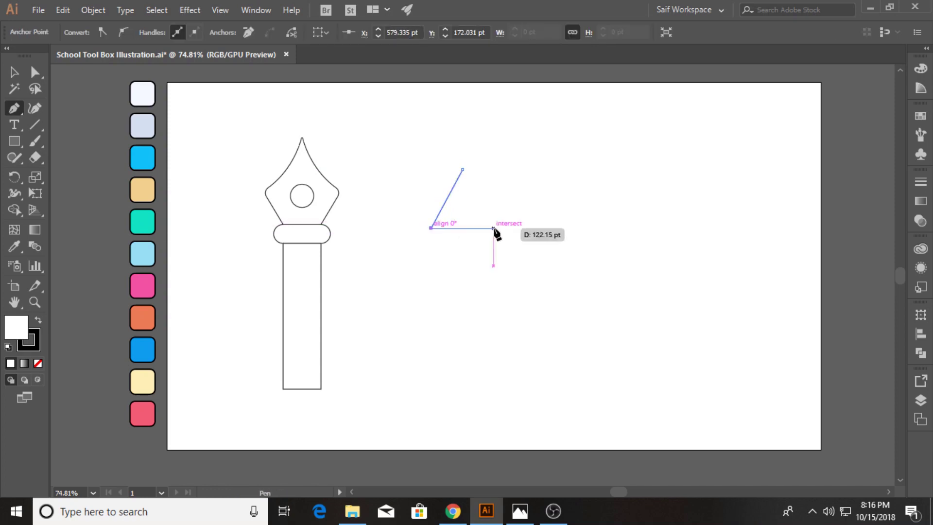
{"action": "left_click", "coordinate": [462, 227]}
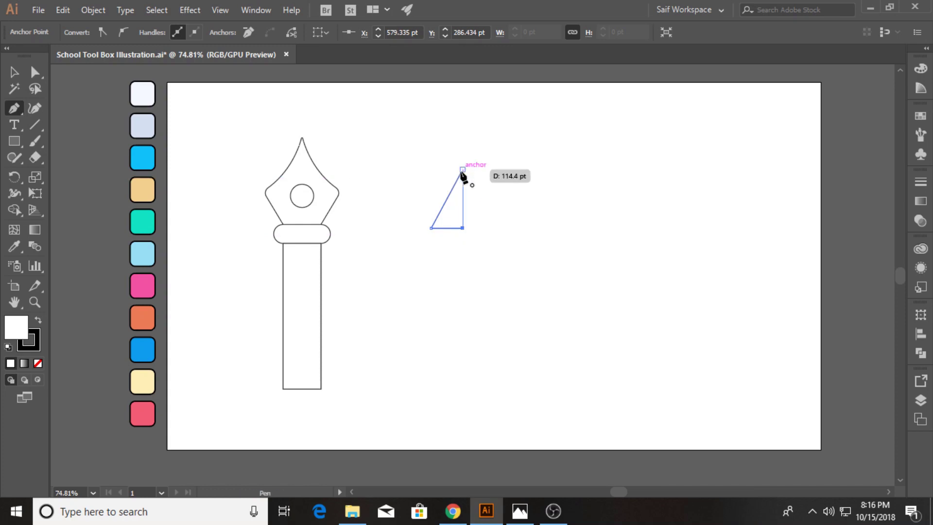
{"action": "left_click", "coordinate": [462, 170]}
{"action": "key", "text": "v"}
Mirror a copy of the half triangle, move it alongside, and unite into one triangle
{"action": "right_click", "coordinate": [457, 215]}
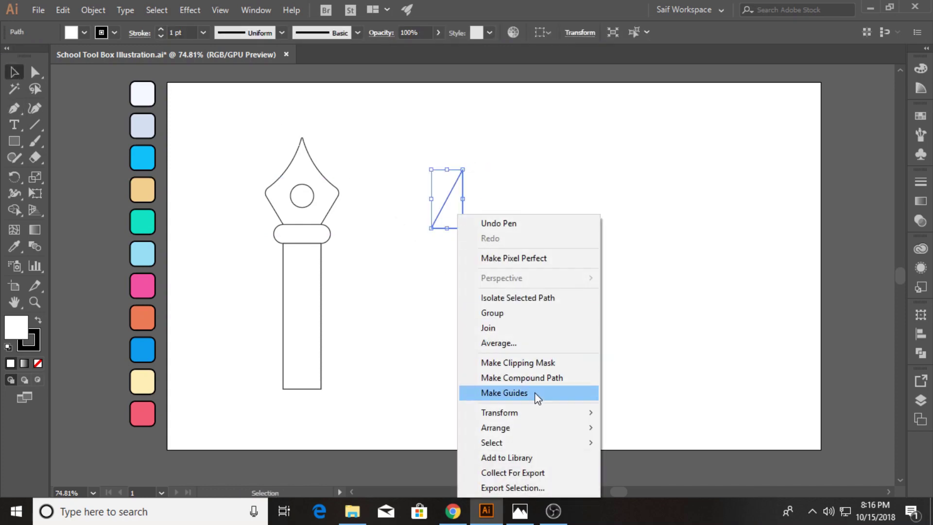
{"action": "left_click", "coordinate": [631, 342]}
{"action": "left_click", "coordinate": [718, 491]}
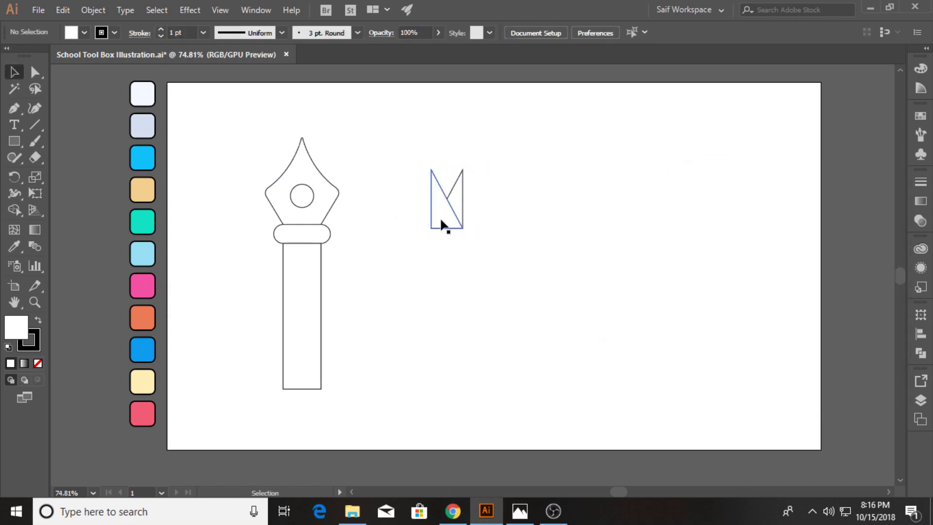
{"action": "left_click_drag", "start_coordinate": [440, 219], "coordinate": [472, 218]}
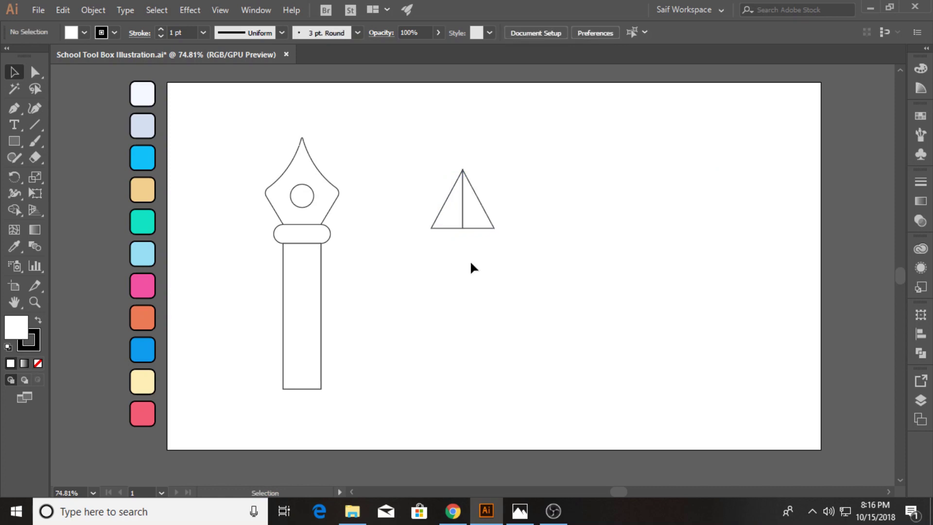
{"action": "left_click_drag", "start_coordinate": [412, 171], "coordinate": [538, 275]}
{"action": "left_click", "coordinate": [920, 352]}
{"action": "left_click", "coordinate": [760, 343]}
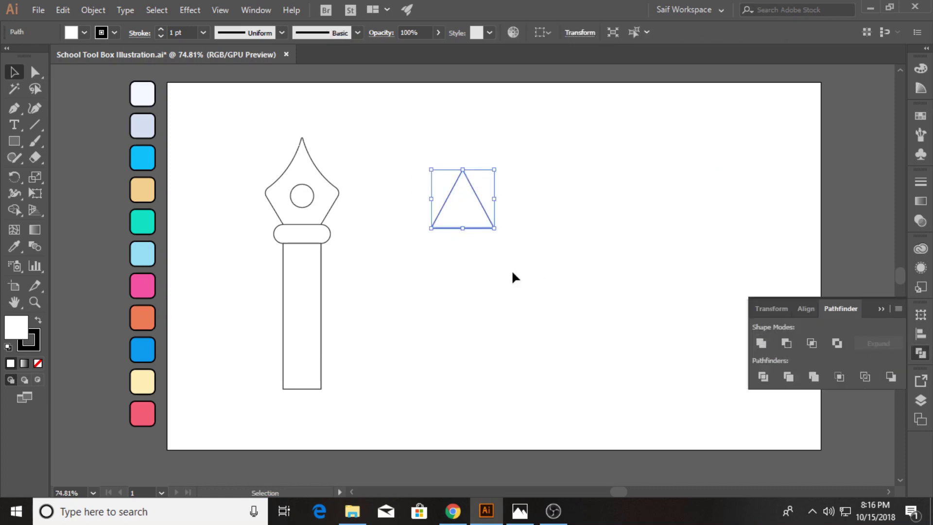
{"action": "left_click", "coordinate": [512, 277]}
Draw a tall rectangle below the triangle and duplicate it to the right
{"action": "left_click", "coordinate": [881, 309]}
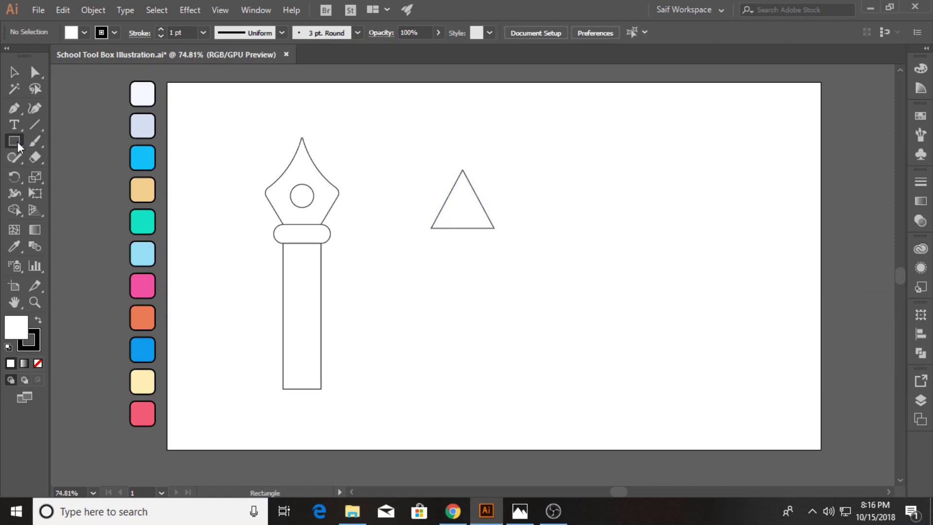
{"action": "left_click_drag", "start_coordinate": [431, 228], "coordinate": [452, 402]}
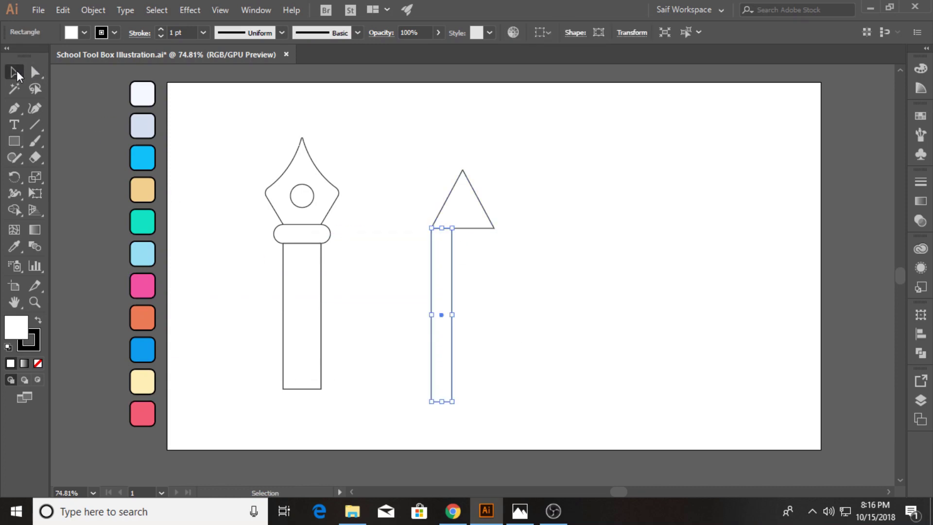
{"action": "left_click_drag", "start_coordinate": [440, 266], "coordinate": [462, 266], "text": "alt"}
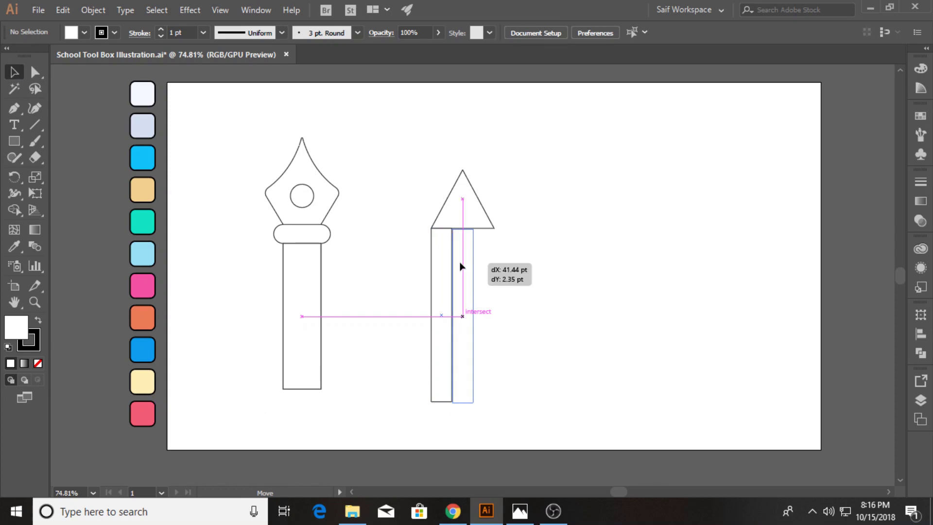
Add a third rectangle and align all three edge to edge under the triangle base
{"action": "key", "text": "ctrl+d"}
{"action": "left_click", "coordinate": [597, 283]}
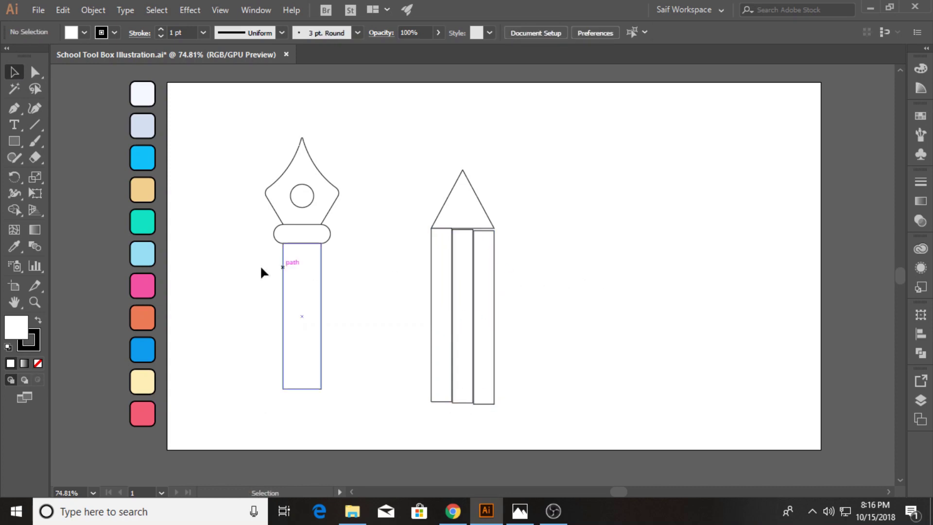
{"action": "left_click", "coordinate": [34, 302]}
{"action": "left_click_drag", "start_coordinate": [456, 228], "coordinate": [673, 229]}
{"action": "key", "text": "v"}
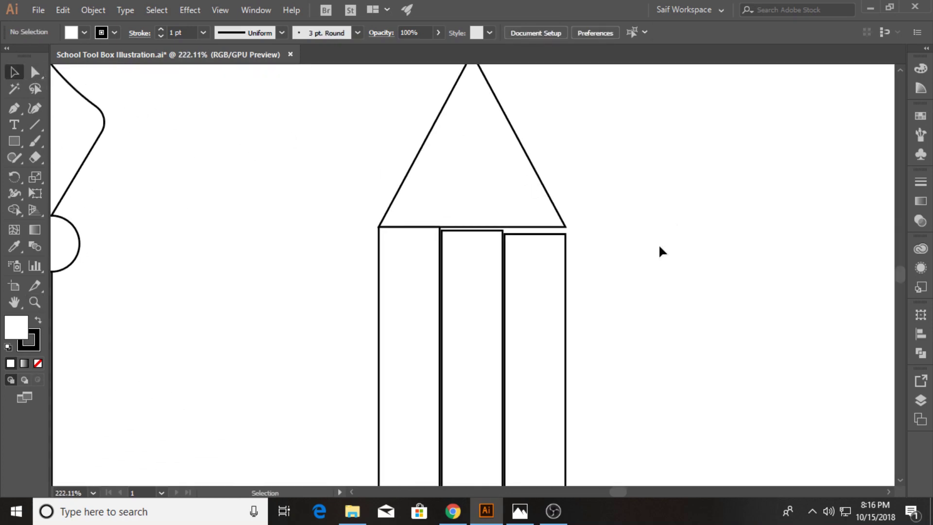
{"action": "left_click_drag", "start_coordinate": [461, 277], "coordinate": [460, 272]}
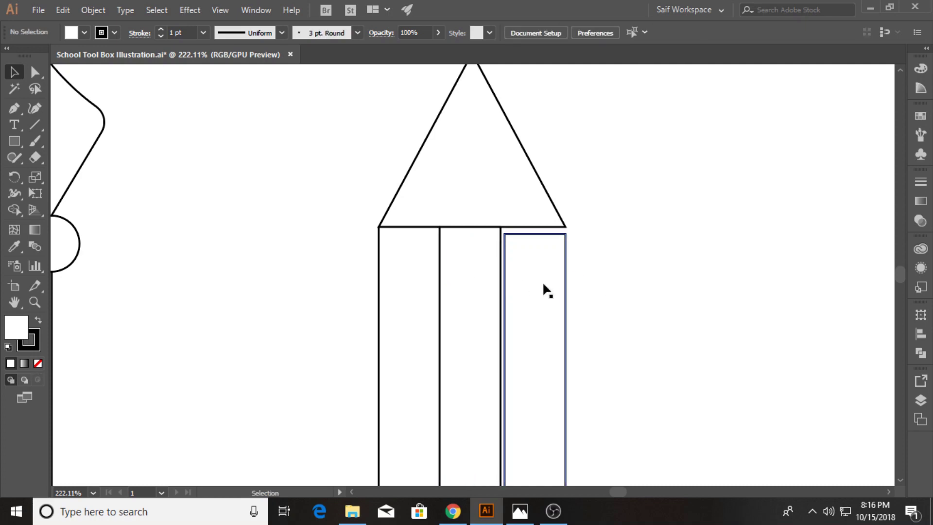
{"action": "left_click_drag", "start_coordinate": [542, 288], "coordinate": [529, 275]}
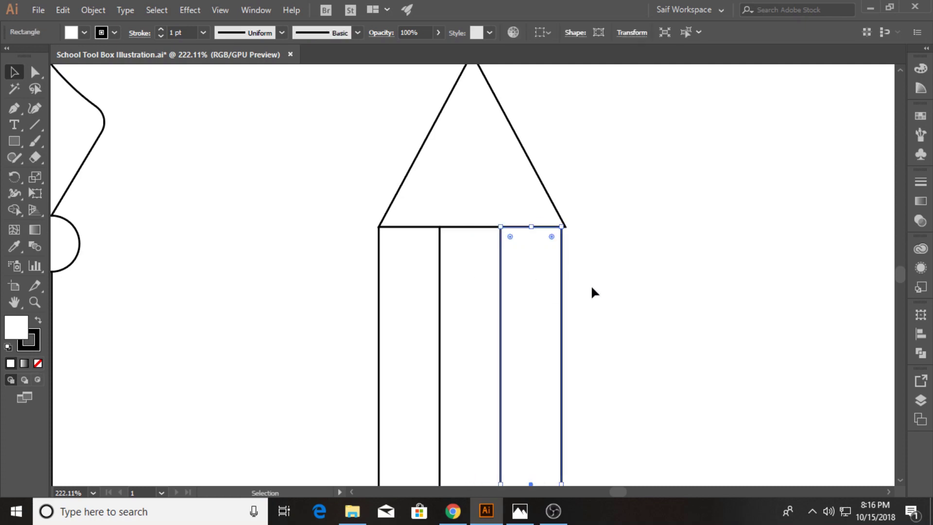
{"action": "left_click", "coordinate": [590, 284]}
Bring the middle rectangle to front and narrow the triangle to match the body width
{"action": "right_click", "coordinate": [479, 281]}
{"action": "mouse_move", "coordinate": [548, 428]}
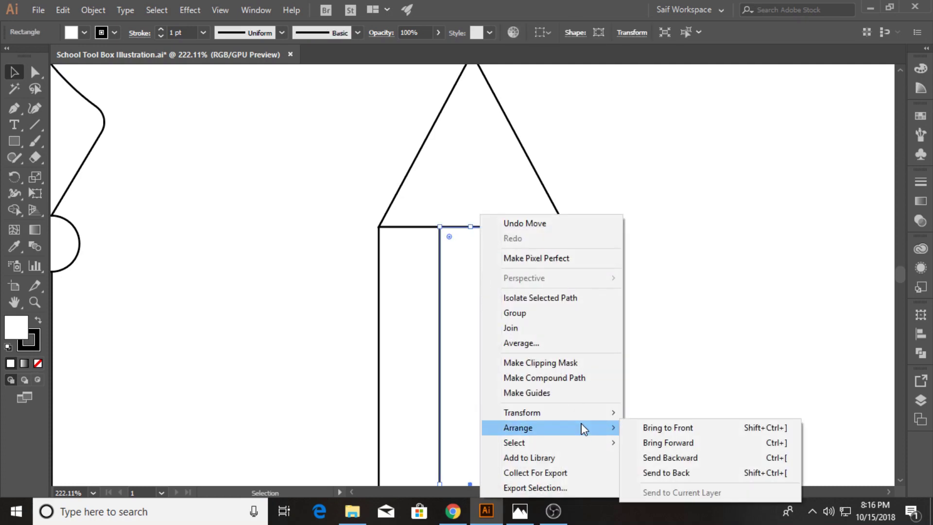
{"action": "left_click", "coordinate": [646, 427]}
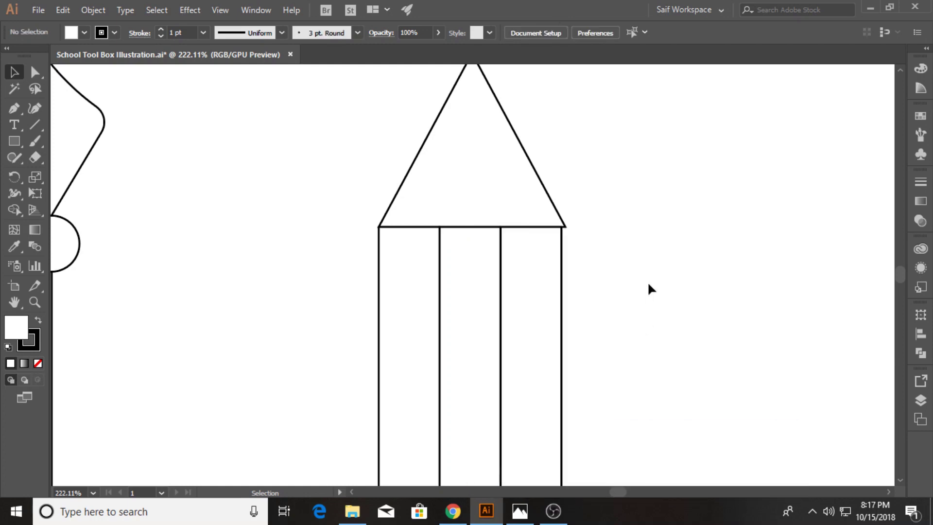
{"action": "left_click", "coordinate": [522, 195]}
{"action": "left_click_drag", "start_coordinate": [565, 140], "coordinate": [561, 140]}
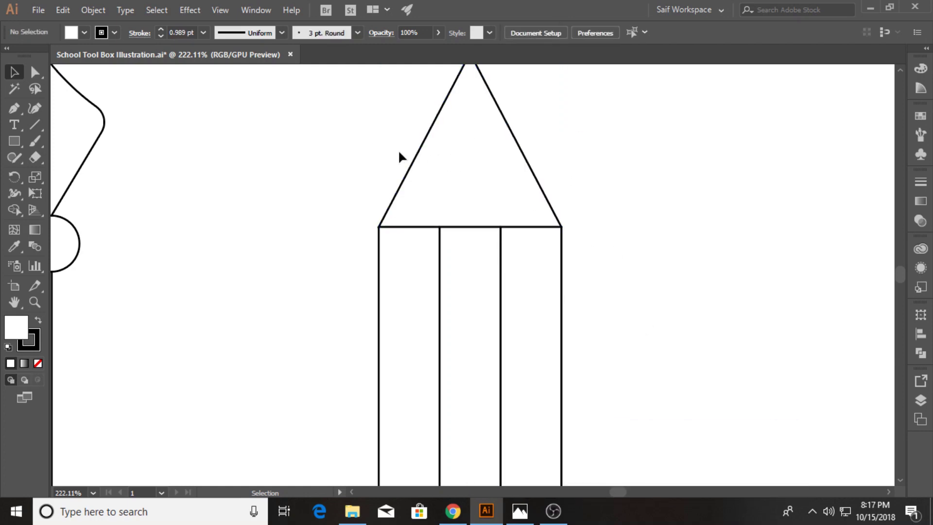
{"action": "left_click_drag", "start_coordinate": [378, 140], "coordinate": [377, 140]}
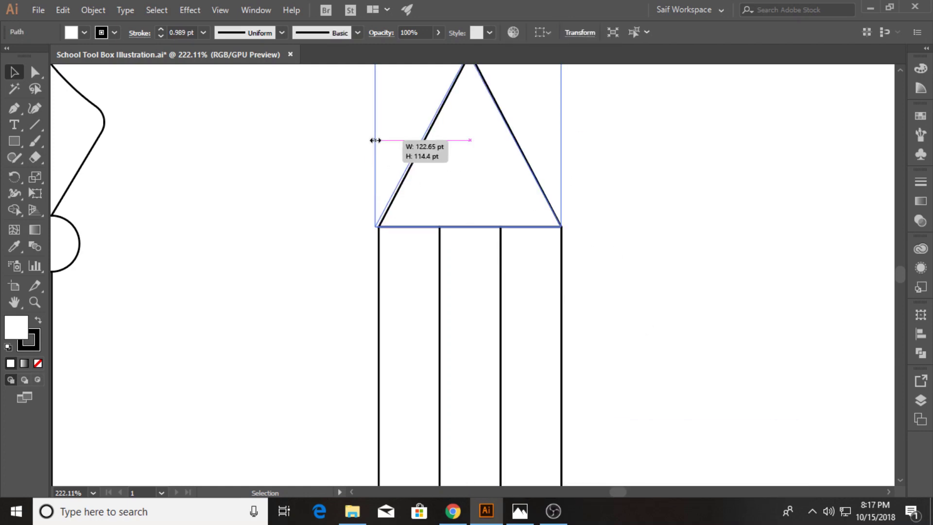
{"action": "left_click", "coordinate": [340, 181]}
{"action": "left_click", "coordinate": [431, 290]}
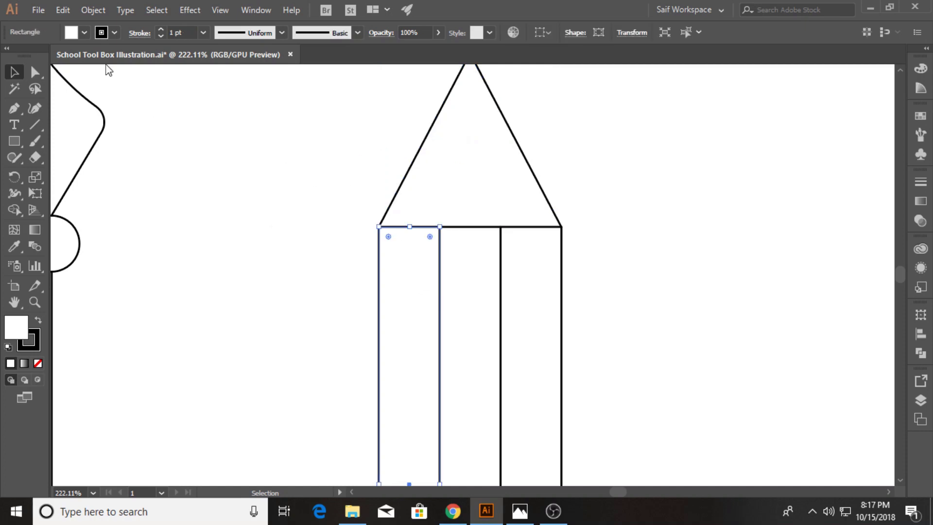
Lift the triangle away and round the tops of all three rectangles with live corners
{"action": "left_click", "coordinate": [35, 72]}
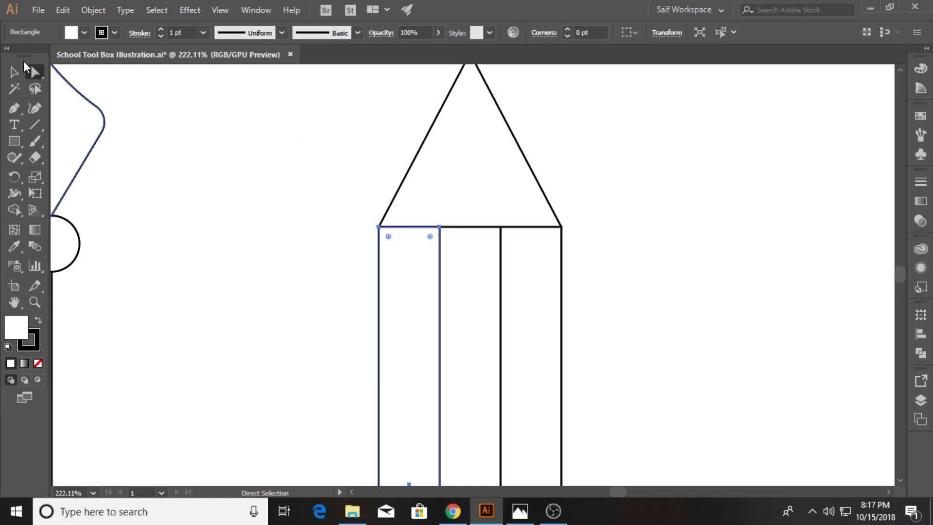
{"action": "left_click_drag", "start_coordinate": [445, 193], "coordinate": [445, 173]}
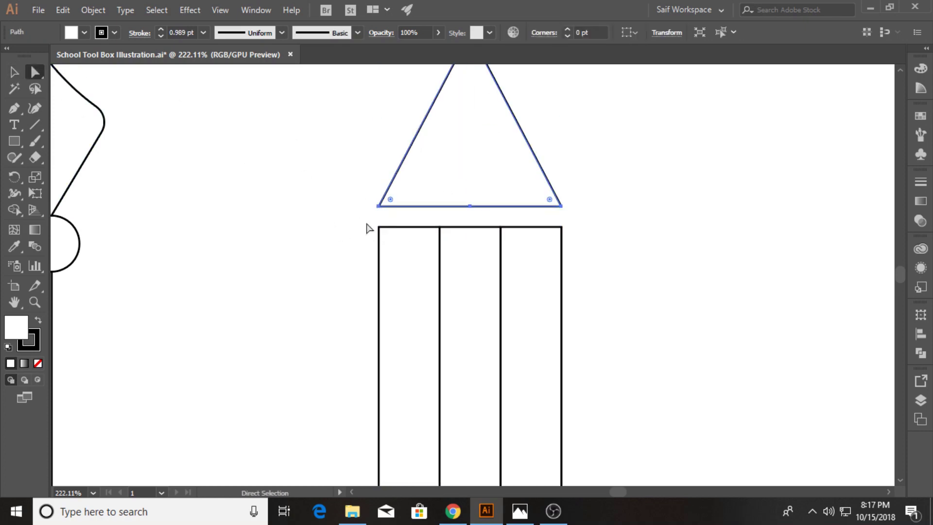
{"action": "left_click_drag", "start_coordinate": [592, 263], "coordinate": [593, 263]}
{"action": "left_click_drag", "start_coordinate": [482, 243], "coordinate": [465, 306]}
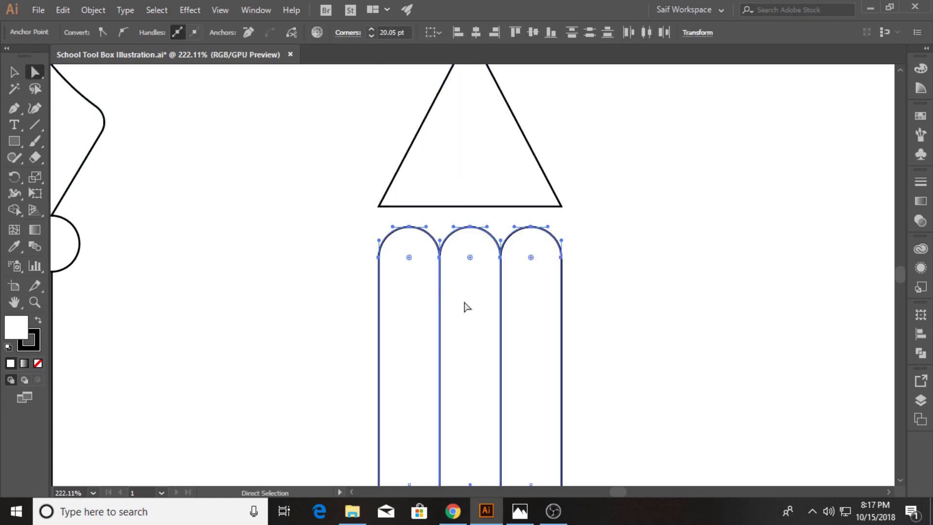
Lower the triangle onto the rounded strips and send it to the back
{"action": "left_click", "coordinate": [14, 72]}
{"action": "left_click", "coordinate": [341, 175]}
{"action": "left_click_drag", "start_coordinate": [462, 172], "coordinate": [462, 220]}
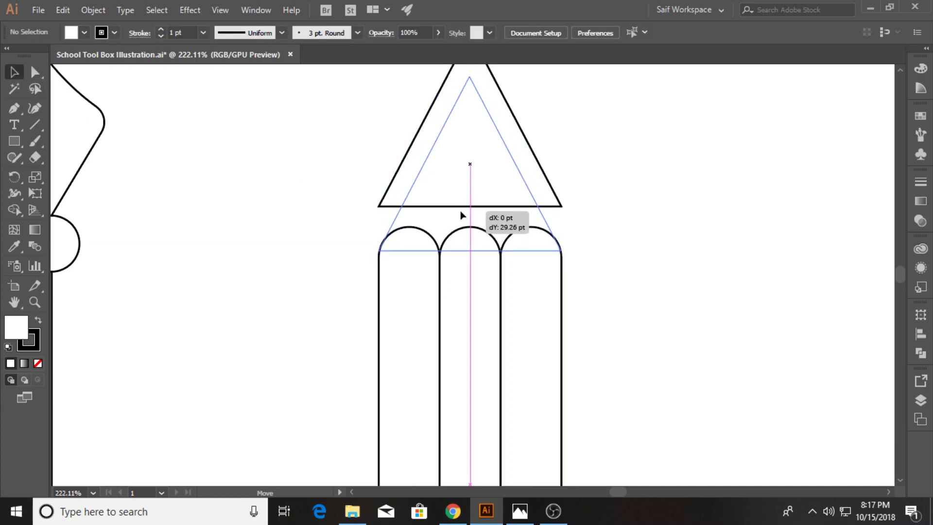
{"action": "left_click_drag", "start_coordinate": [461, 218], "coordinate": [460, 211]}
{"action": "left_click", "coordinate": [602, 228]}
{"action": "left_click", "coordinate": [505, 210]}
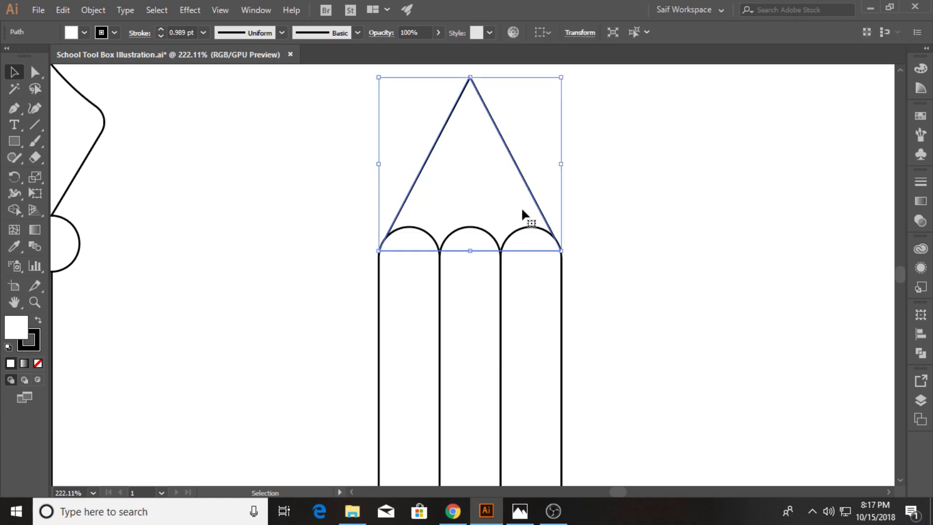
{"action": "key", "text": "ctrl+shift+bracketleft"}
{"action": "left_click", "coordinate": [745, 240]}
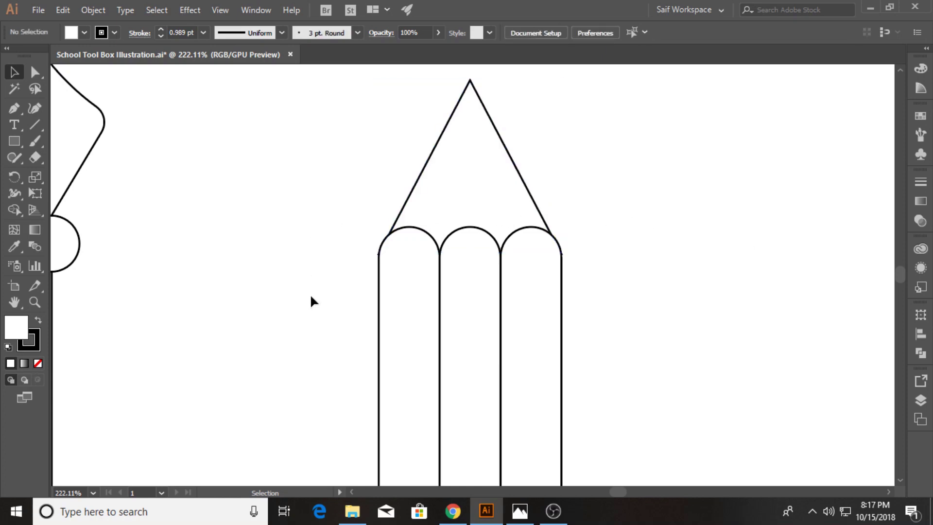
{"action": "scroll", "coordinate": [241, 227], "scroll_direction": "up", "scroll_amount": 1}
Draw a curved line across the pencil tip to mark off the lead
{"action": "left_click", "coordinate": [13, 108]}
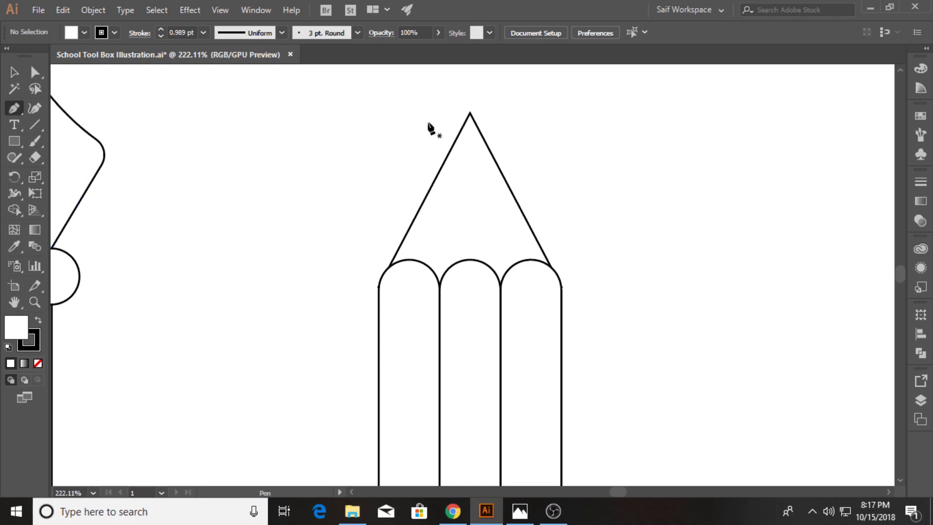
{"action": "left_click", "coordinate": [434, 154]}
{"action": "left_click_drag", "start_coordinate": [521, 154], "coordinate": [574, 125]}
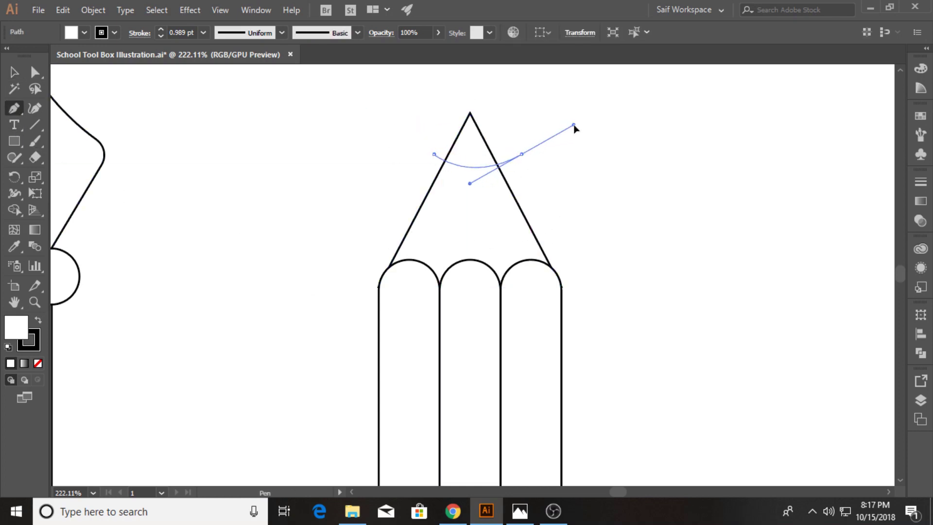
{"action": "left_click", "coordinate": [145, 85], "text": "ctrl"}
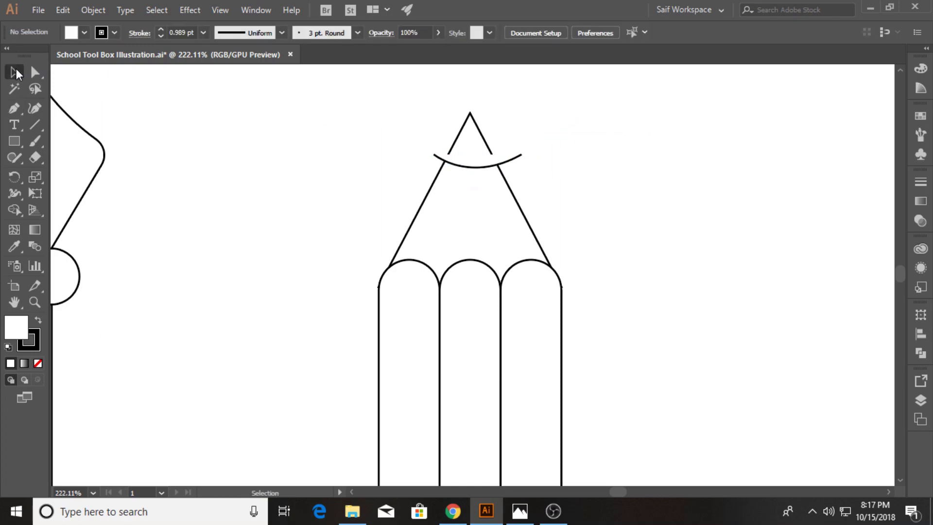
Merge the tip point pieces into one shape with the Shape Builder tool
{"action": "left_click", "coordinate": [472, 208]}
{"action": "left_click", "coordinate": [15, 212]}
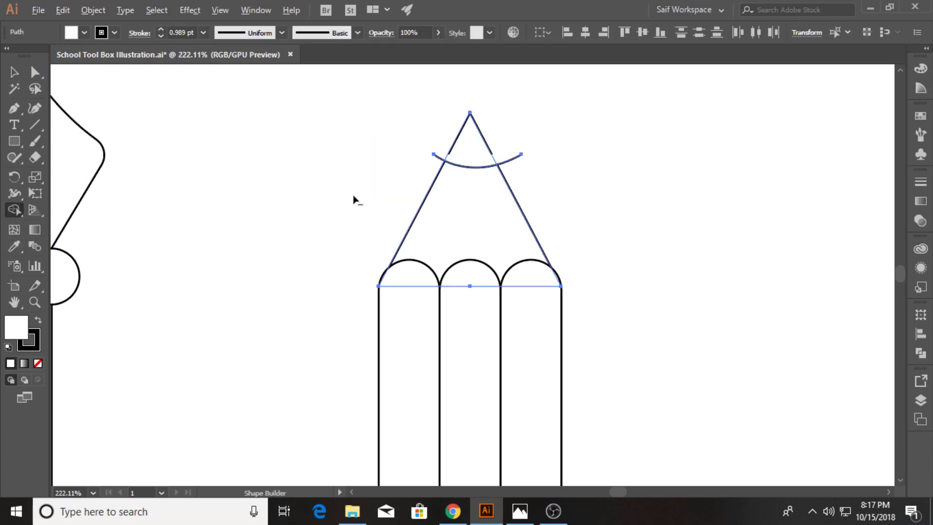
{"action": "left_click_drag", "start_coordinate": [469, 161], "coordinate": [470, 145]}
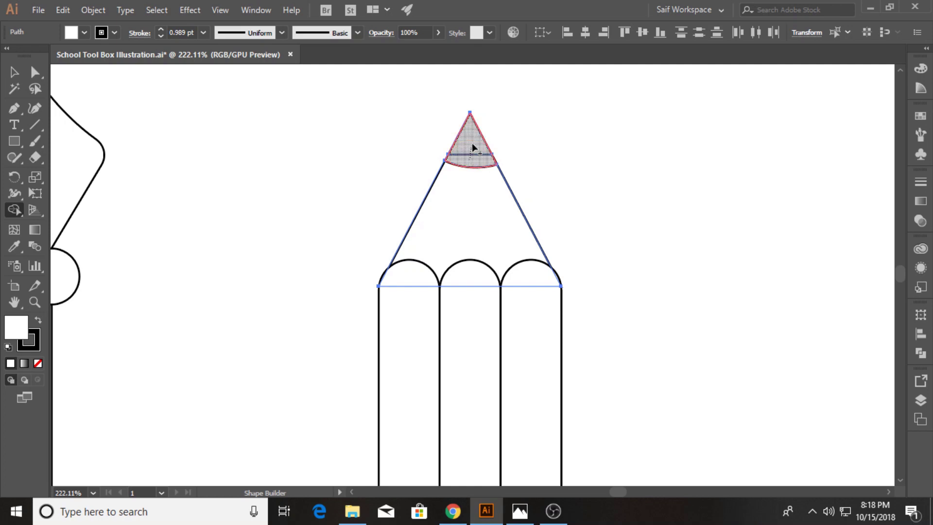
{"action": "left_click", "coordinate": [14, 73]}
{"action": "left_click", "coordinate": [320, 165]}
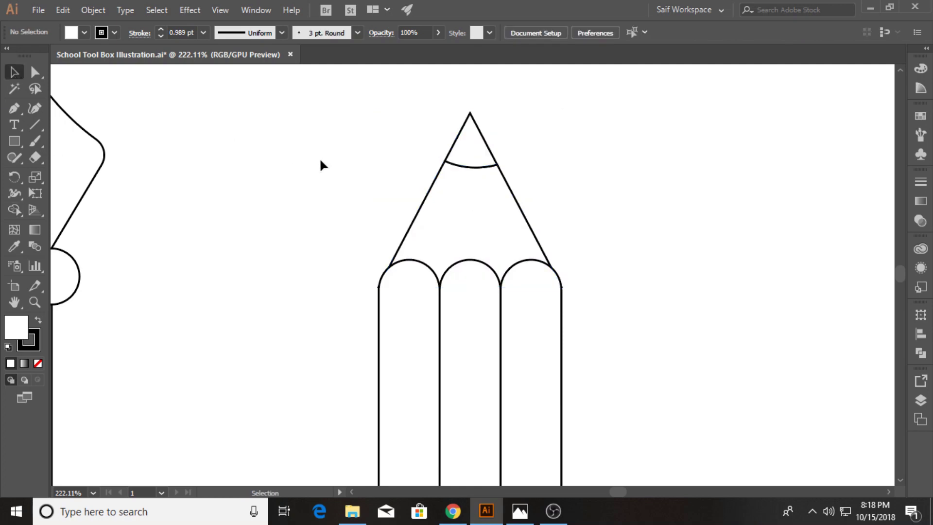
{"action": "left_click", "coordinate": [34, 302]}
Expand the leftmost pencil column into an editable path and move the second column out right
{"action": "left_click_drag", "start_coordinate": [439, 306], "coordinate": [397, 306]}
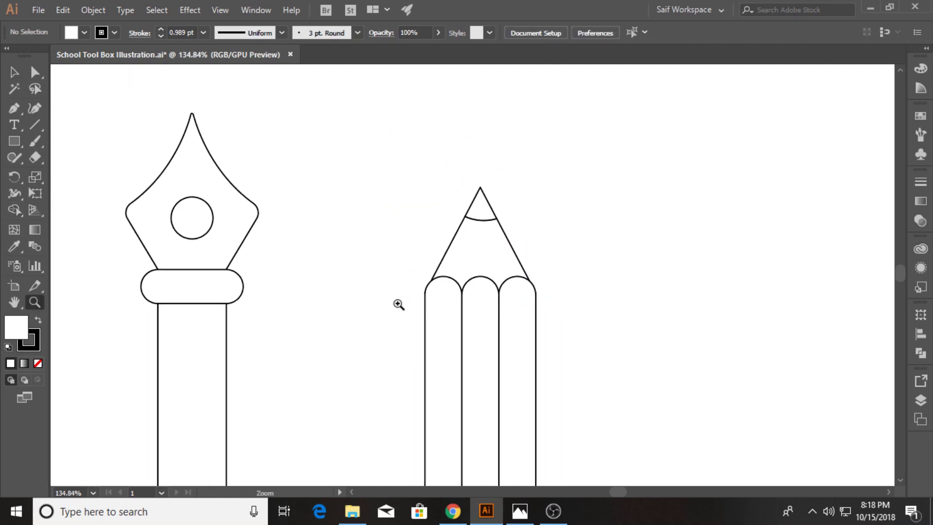
{"action": "left_click_drag", "start_coordinate": [423, 253], "coordinate": [470, 250]}
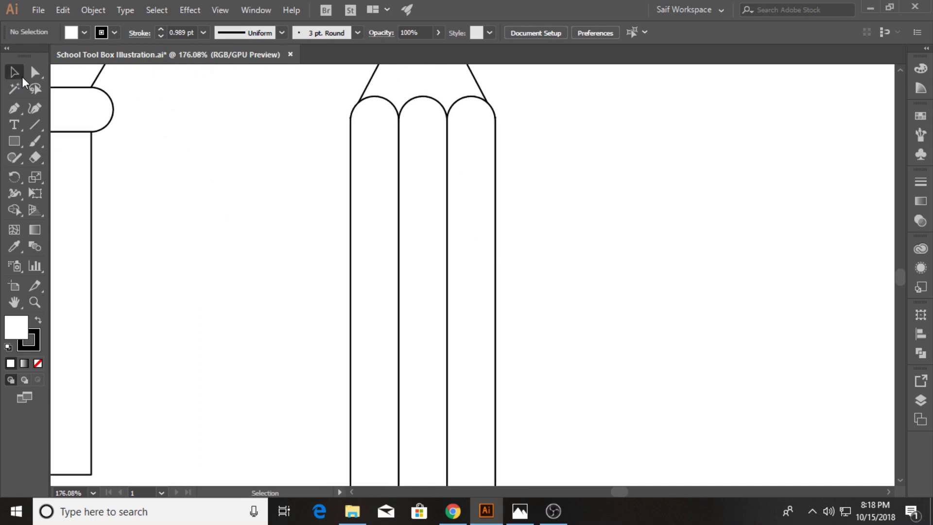
{"action": "left_click", "coordinate": [369, 226]}
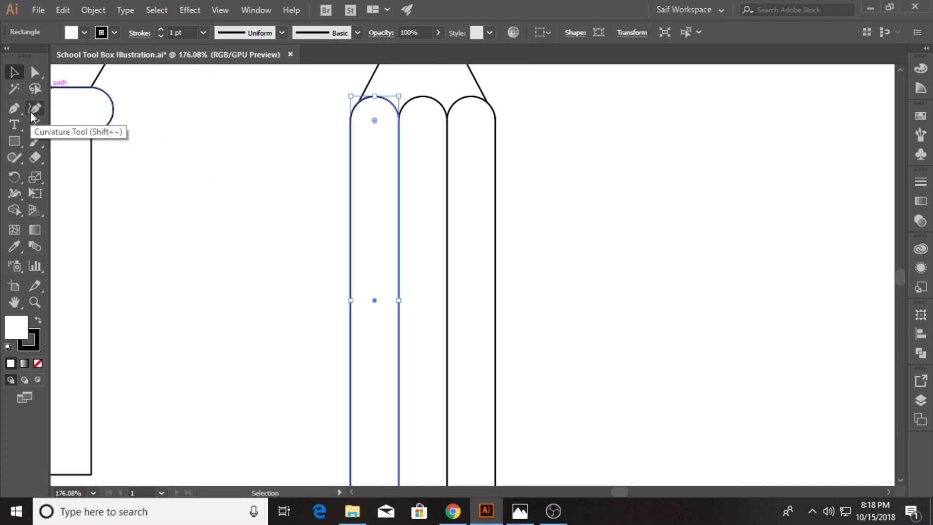
{"action": "left_click", "coordinate": [32, 112]}
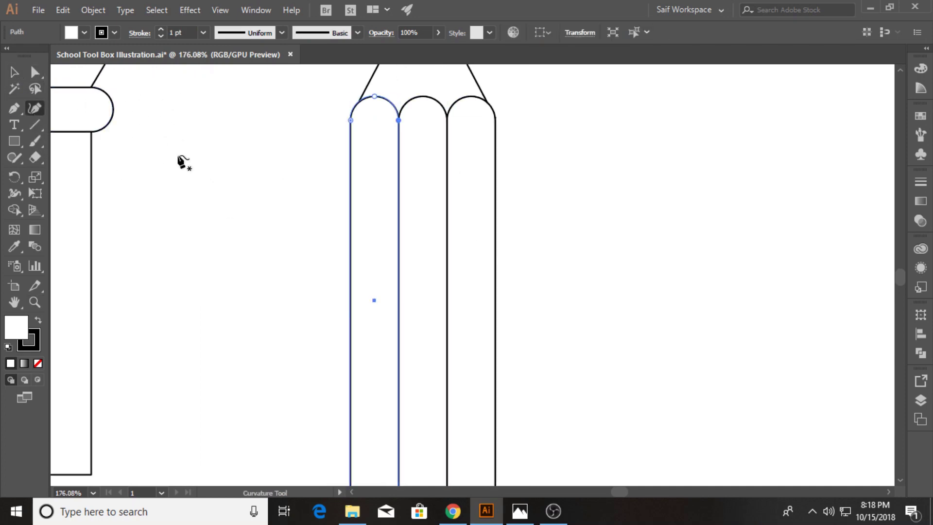
{"action": "left_click", "coordinate": [35, 73]}
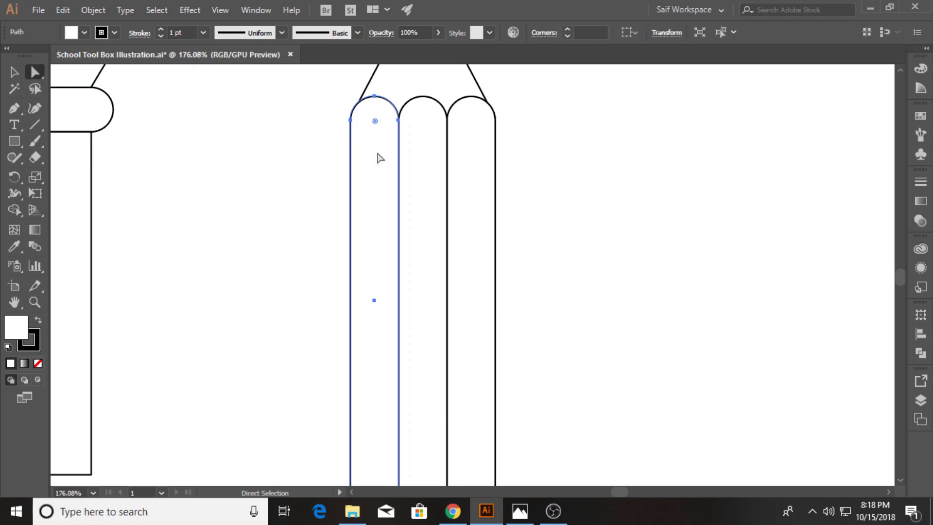
{"action": "left_click", "coordinate": [399, 120]}
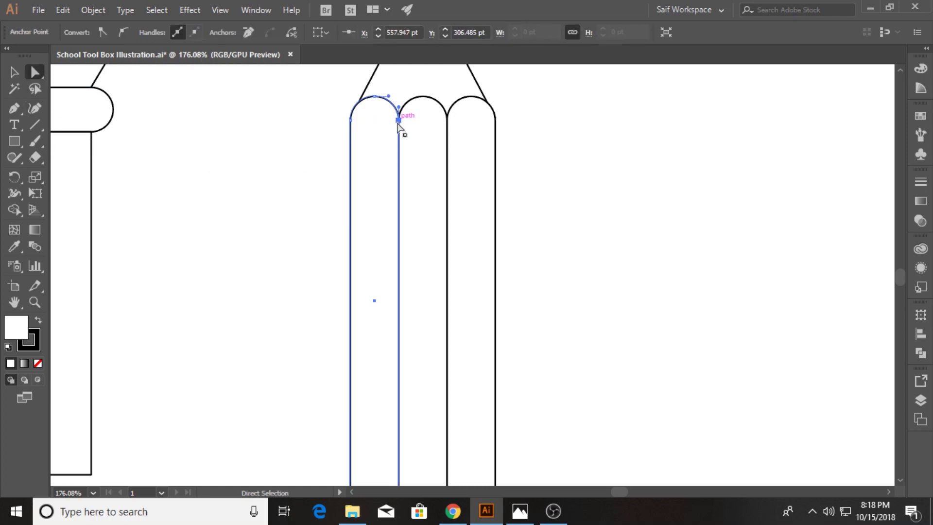
{"action": "key", "text": "Delete"}
{"action": "key", "text": "ctrl+z"}
{"action": "left_click", "coordinate": [15, 109]}
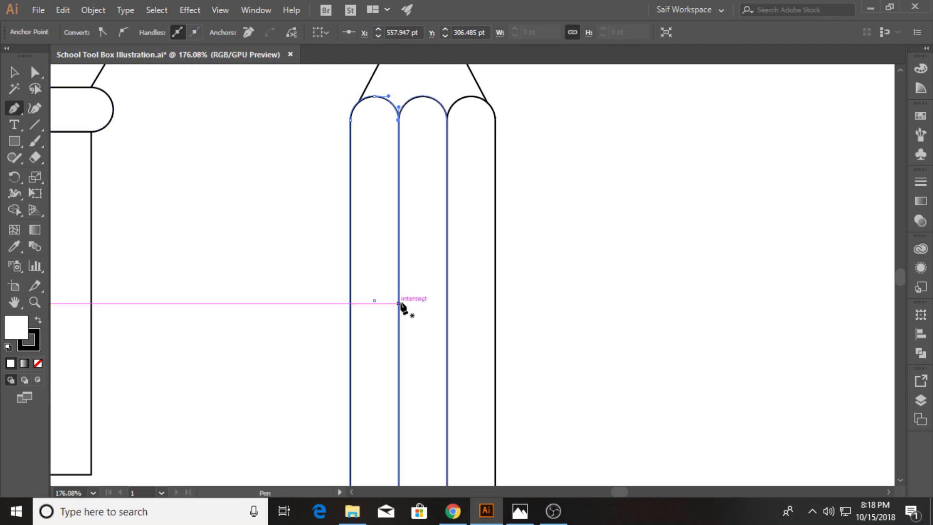
{"action": "left_click", "coordinate": [15, 73]}
{"action": "left_click_drag", "start_coordinate": [444, 244], "coordinate": [581, 243]}
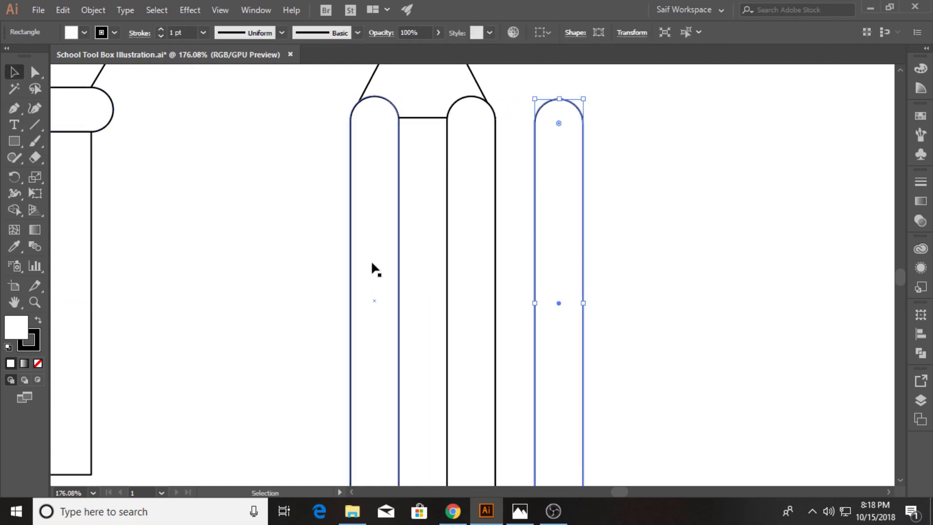
Remove the first column's right edge by adding and deleting an anchor there
{"action": "left_click", "coordinate": [371, 267]}
{"action": "key", "text": "p"}
{"action": "left_click", "coordinate": [398, 303]}
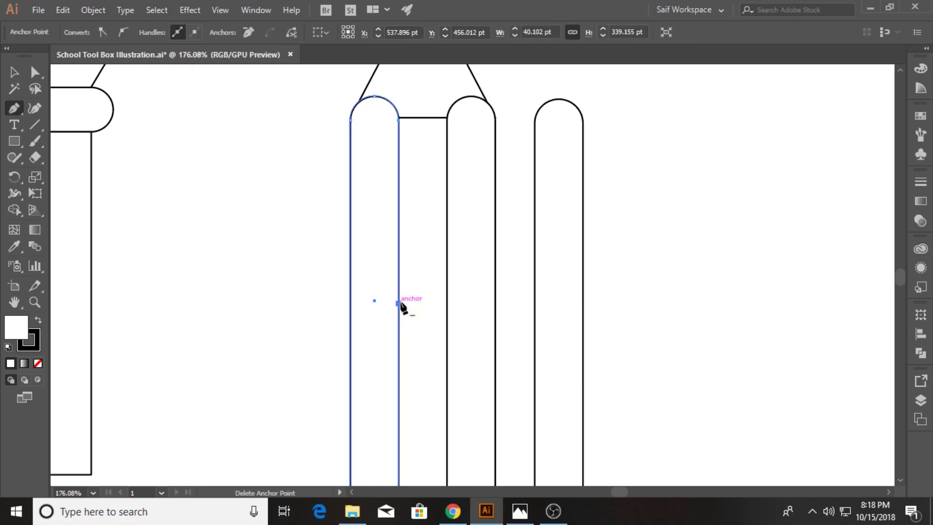
{"action": "left_click", "coordinate": [42, 77]}
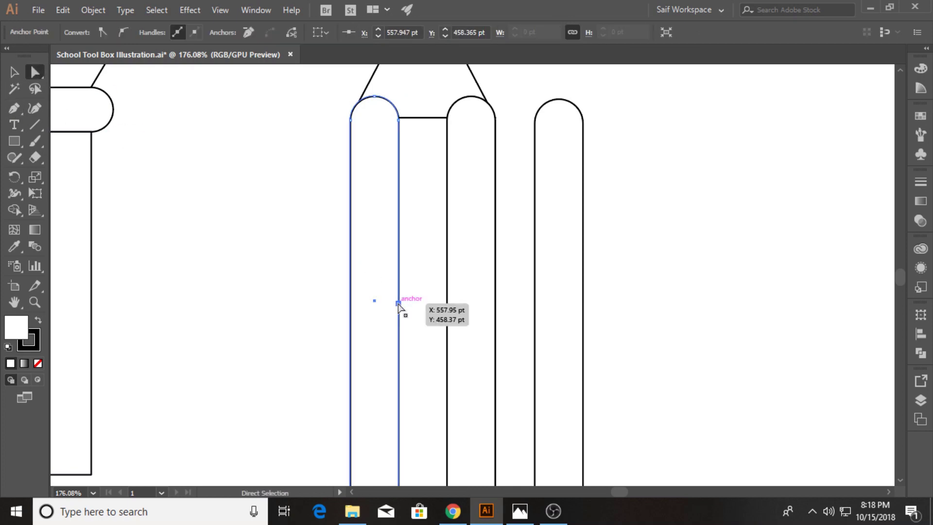
{"action": "key", "text": "Delete"}
{"action": "scroll", "coordinate": [389, 327], "scroll_direction": "down", "scroll_amount": 2}
{"action": "scroll", "coordinate": [460, 308], "scroll_direction": "up", "scroll_amount": 2}
Remove the neighbouring column's left edge and move the spare column into the middle gap
{"action": "left_click", "coordinate": [460, 308]}
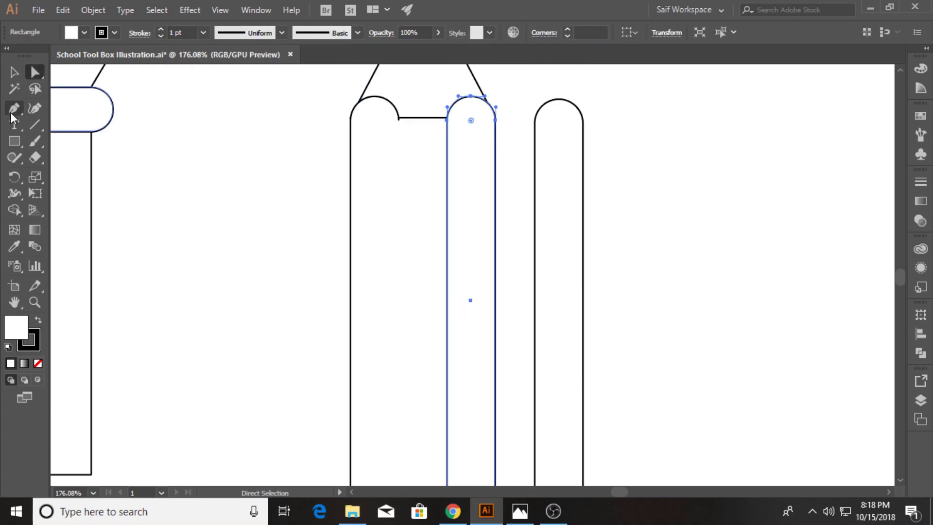
{"action": "left_click", "coordinate": [12, 109]}
{"action": "left_click", "coordinate": [447, 321]}
{"action": "key", "text": "a"}
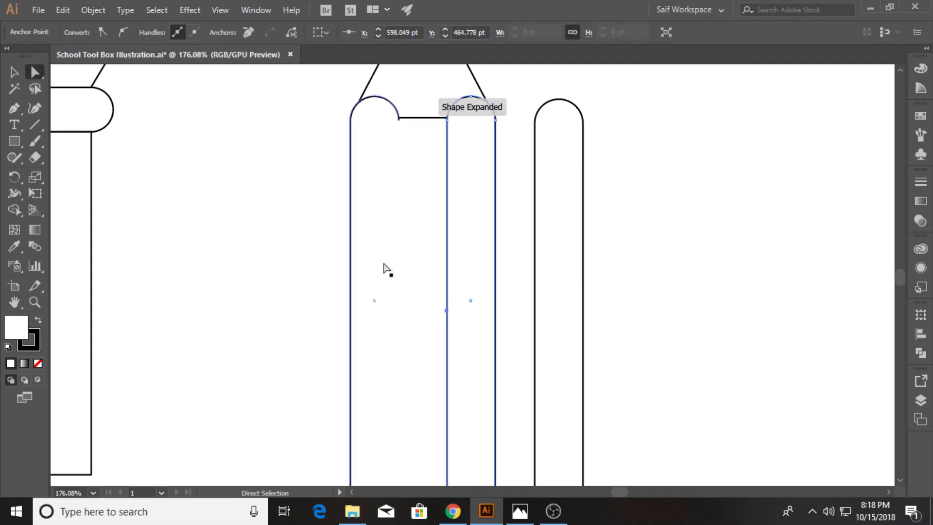
{"action": "left_click", "coordinate": [447, 318]}
{"action": "key", "text": "Delete"}
{"action": "left_click", "coordinate": [252, 212]}
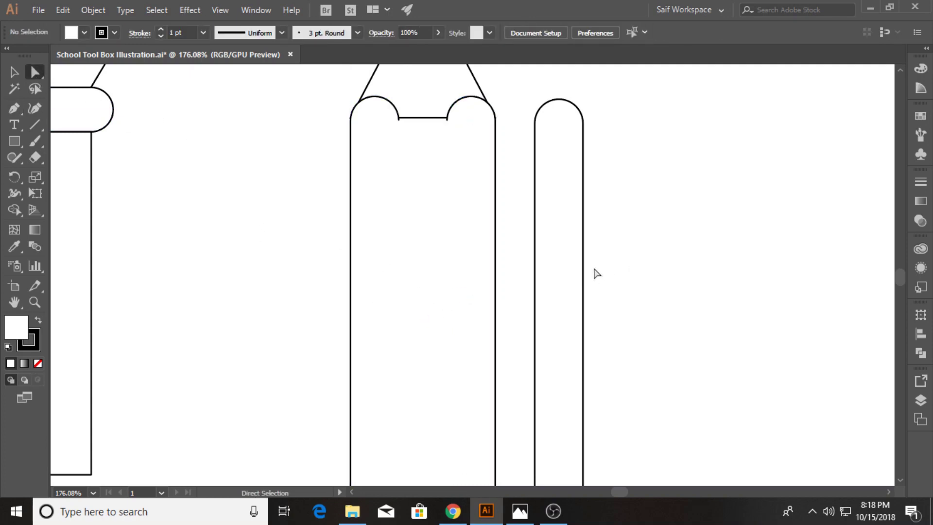
{"action": "left_click_drag", "start_coordinate": [571, 272], "coordinate": [434, 270]}
Cut short staggered gaps into the left and right edges of the middle column
{"action": "left_click", "coordinate": [448, 254]}
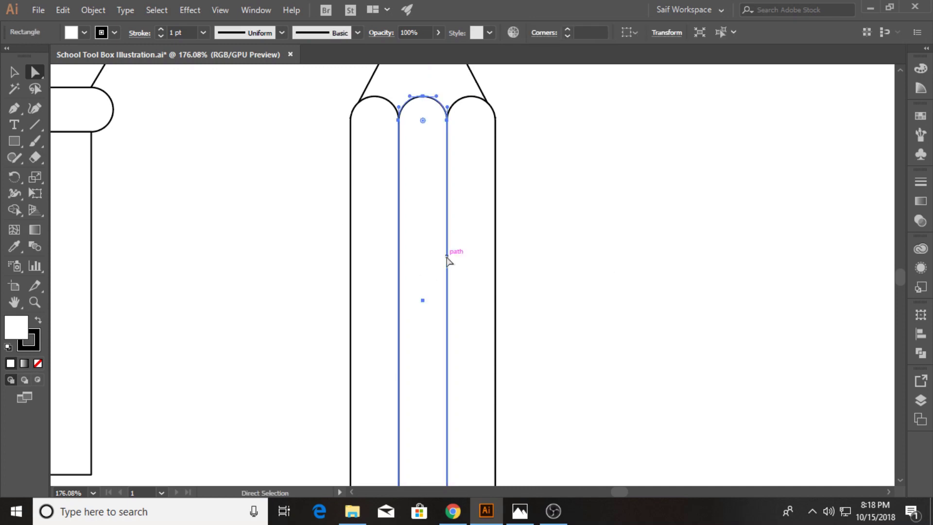
{"action": "left_click", "coordinate": [13, 108]}
{"action": "left_click", "coordinate": [398, 245]}
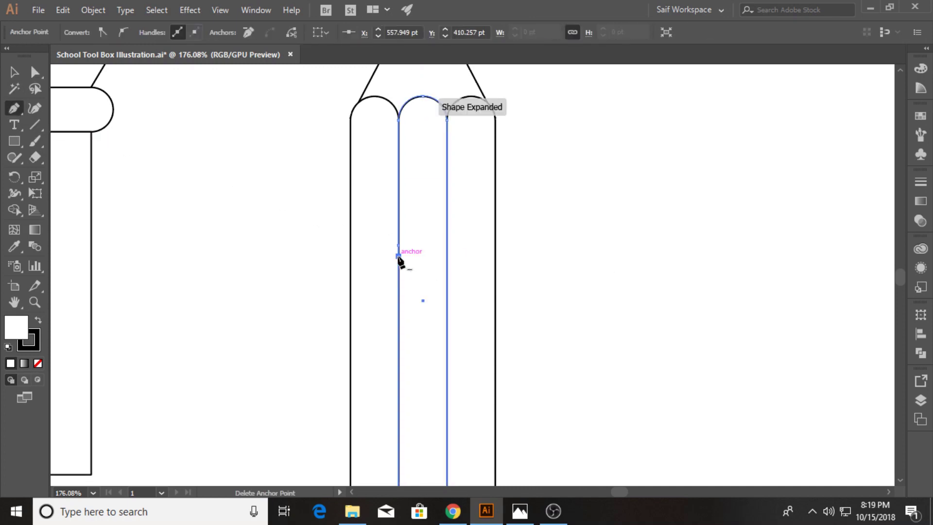
{"action": "left_click", "coordinate": [398, 265]}
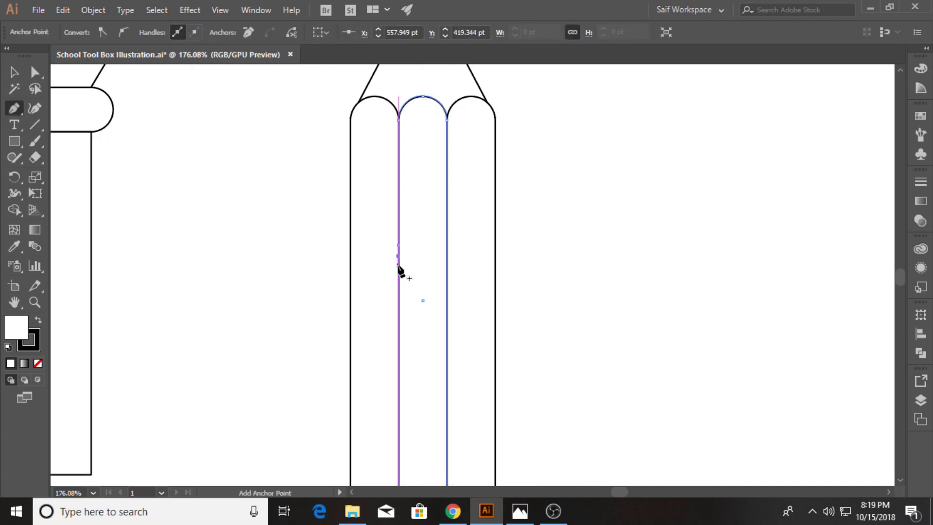
{"action": "left_click", "coordinate": [446, 273]}
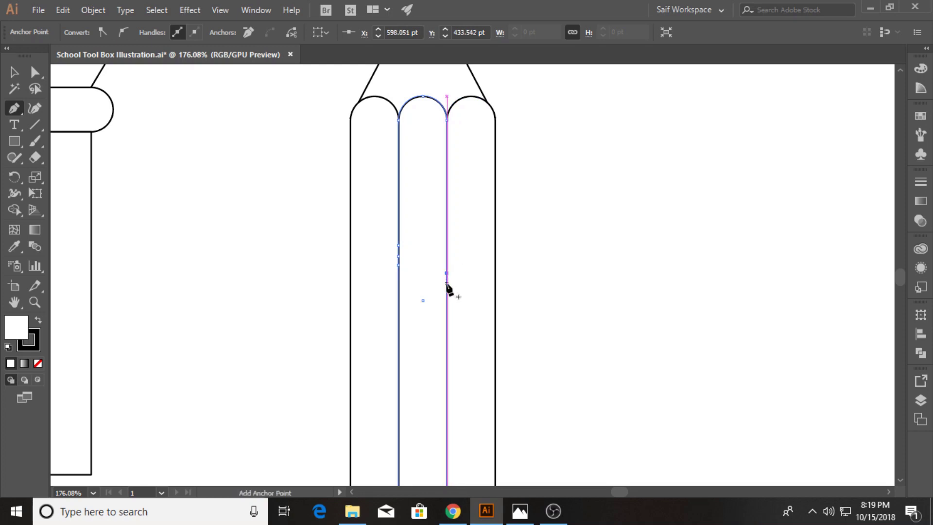
{"action": "left_click", "coordinate": [447, 284]}
{"action": "key", "text": "a"}
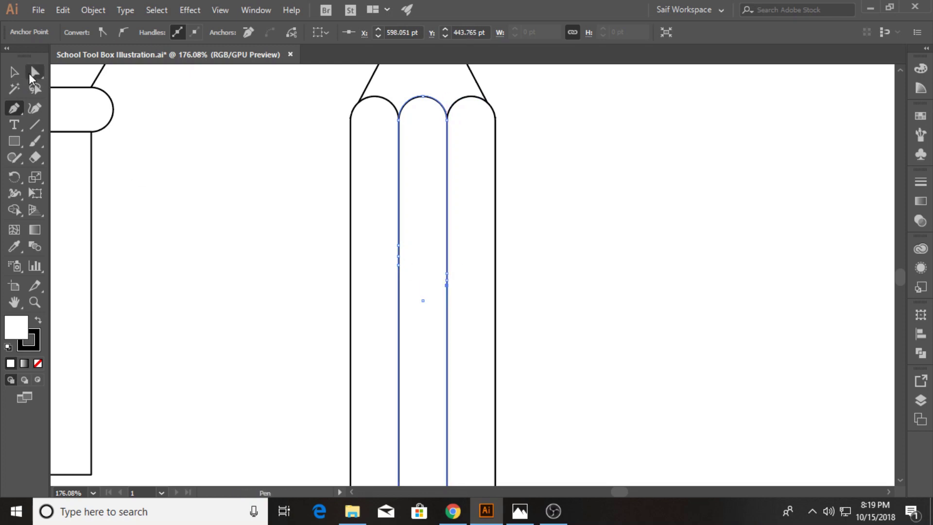
{"action": "left_click", "coordinate": [398, 257]}
{"action": "key", "text": "Delete"}
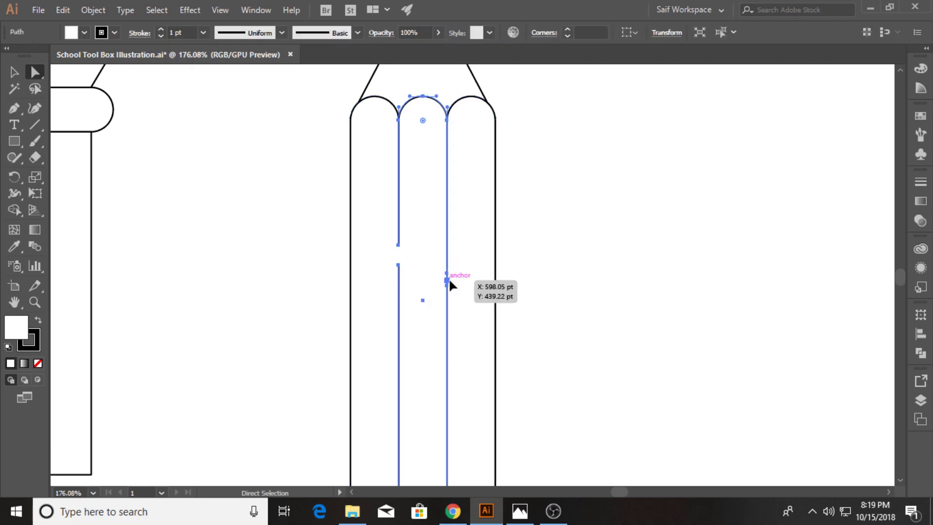
{"action": "left_click", "coordinate": [524, 265]}
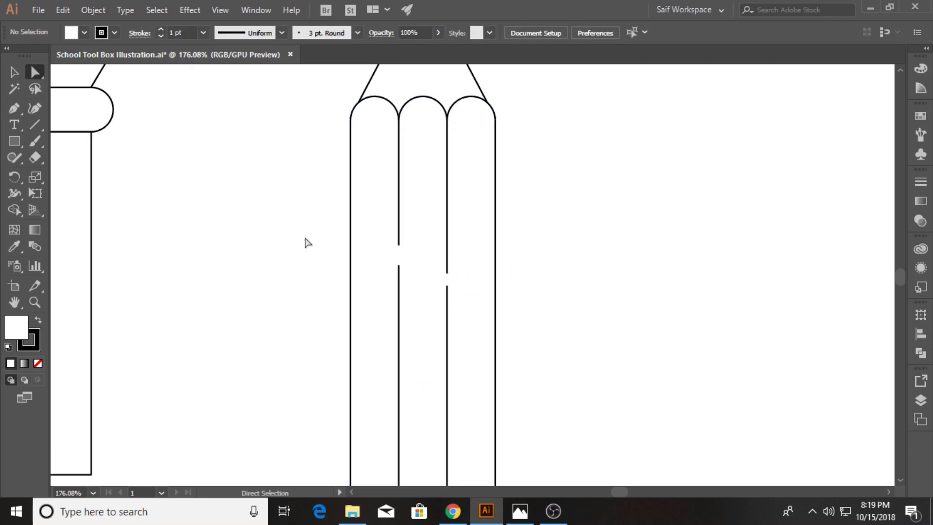
Zoom out and select the entire pencil, checking its stroke settings
{"action": "key", "text": "z"}
{"action": "left_click", "coordinate": [410, 198], "text": "alt"}
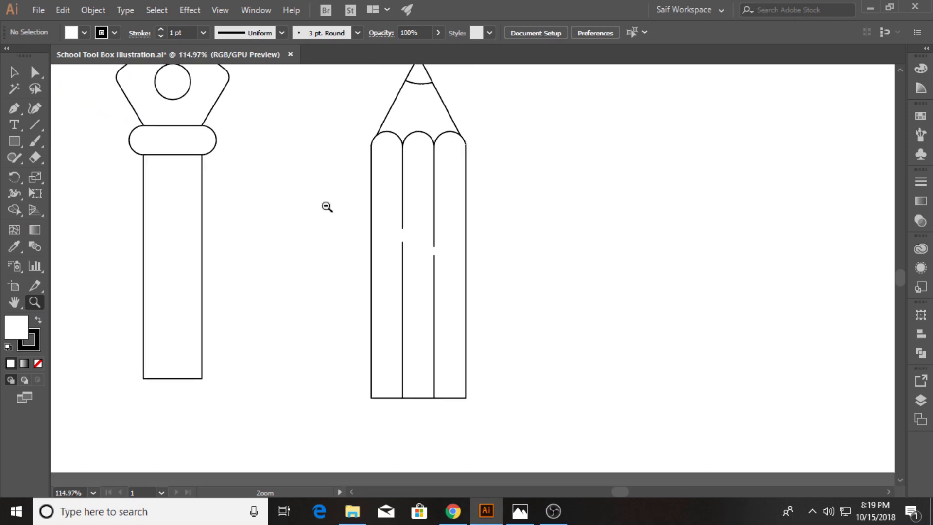
{"action": "scroll", "coordinate": [300, 183], "scroll_direction": "up", "scroll_amount": 3}
{"action": "left_click", "coordinate": [14, 74]}
{"action": "left_click_drag", "start_coordinate": [319, 123], "coordinate": [518, 371]}
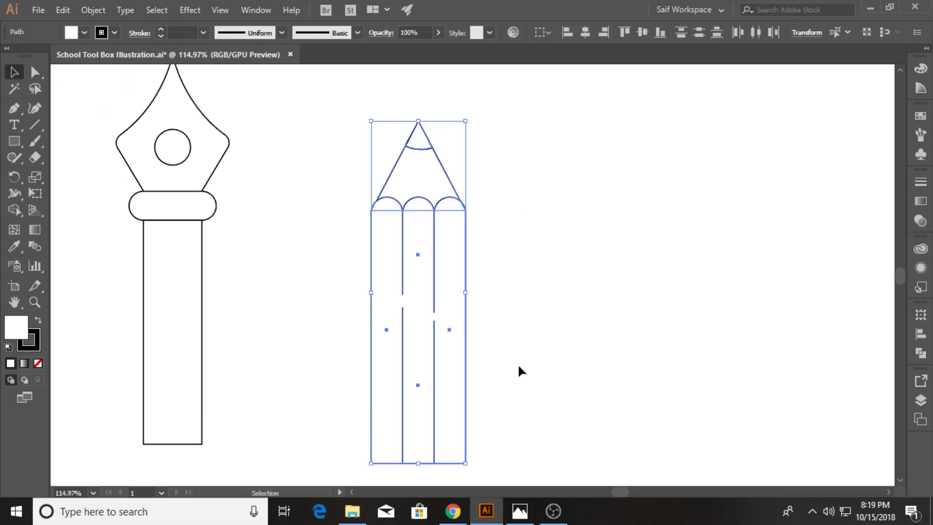
{"action": "left_click", "coordinate": [139, 33]}
{"action": "left_click", "coordinate": [291, 164]}
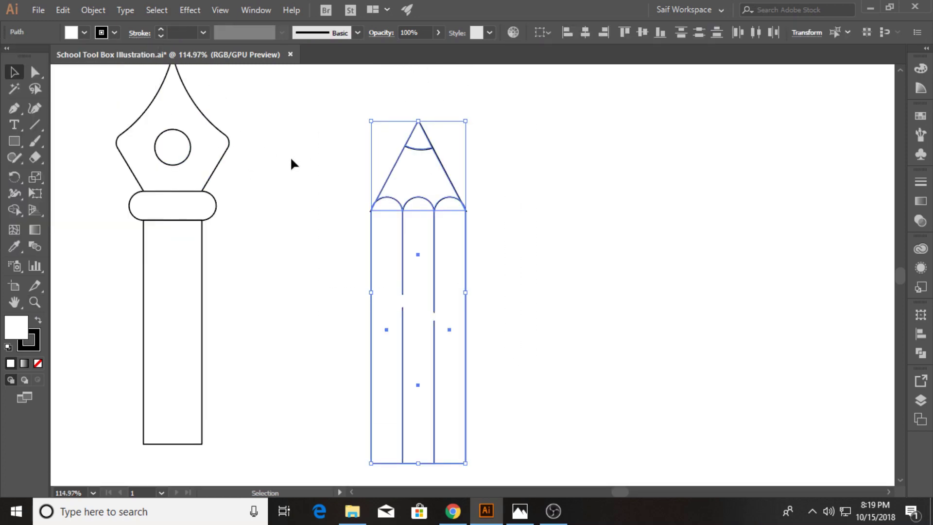
Give the pencil 3 pt outlines, then try narrowing the tip and undo it
{"action": "left_click", "coordinate": [204, 32]}
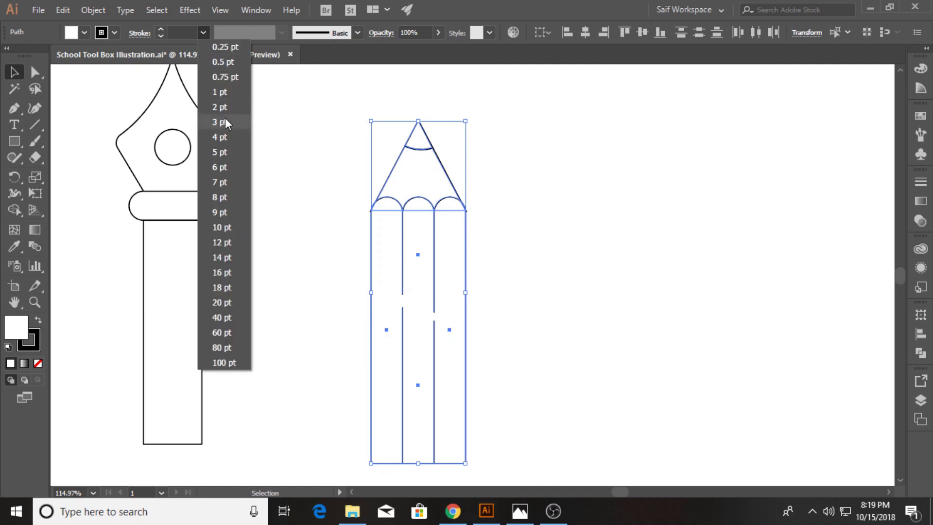
{"action": "left_click", "coordinate": [221, 122]}
{"action": "left_click", "coordinate": [416, 183]}
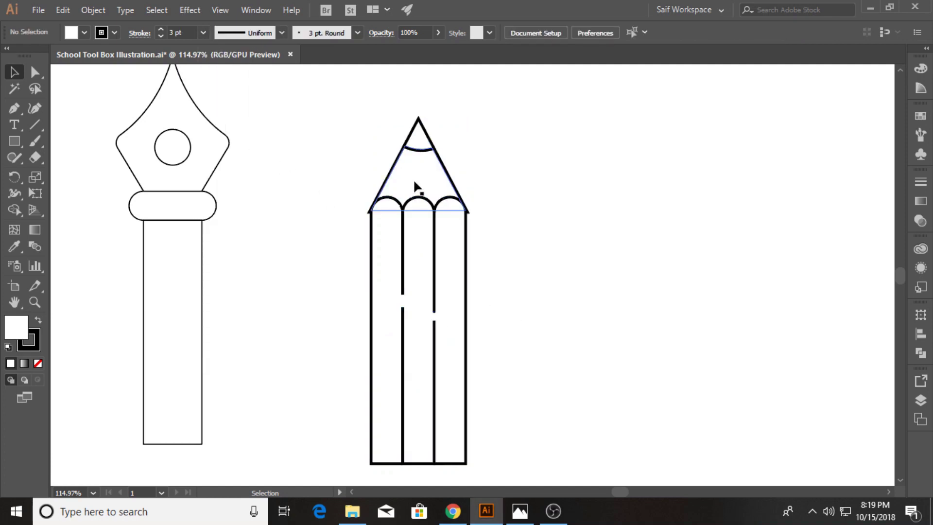
{"action": "left_click", "coordinate": [370, 178]}
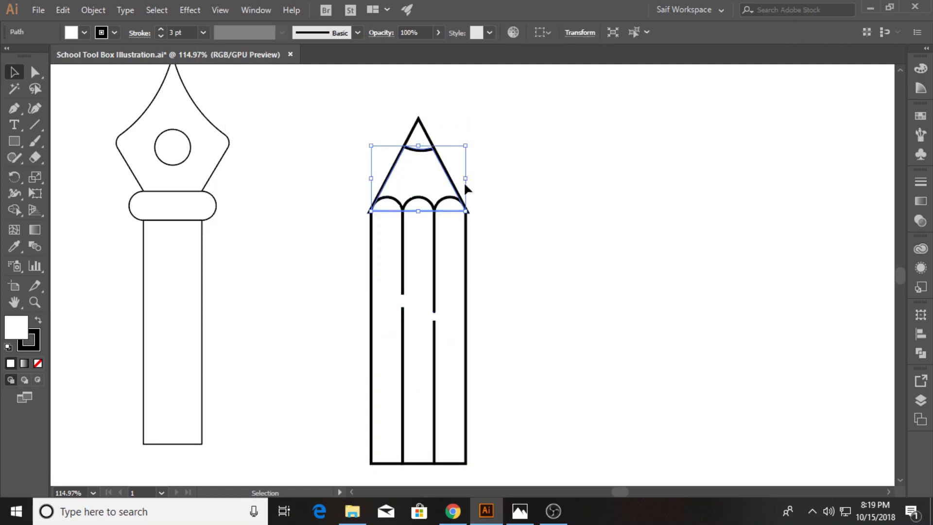
{"action": "left_click_drag", "start_coordinate": [371, 177], "coordinate": [375, 183]}
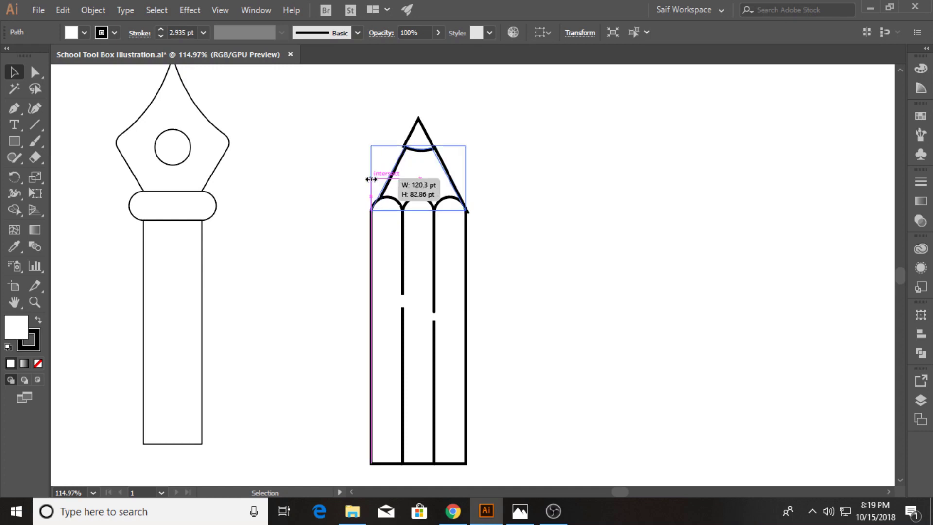
{"action": "left_click", "coordinate": [468, 180]}
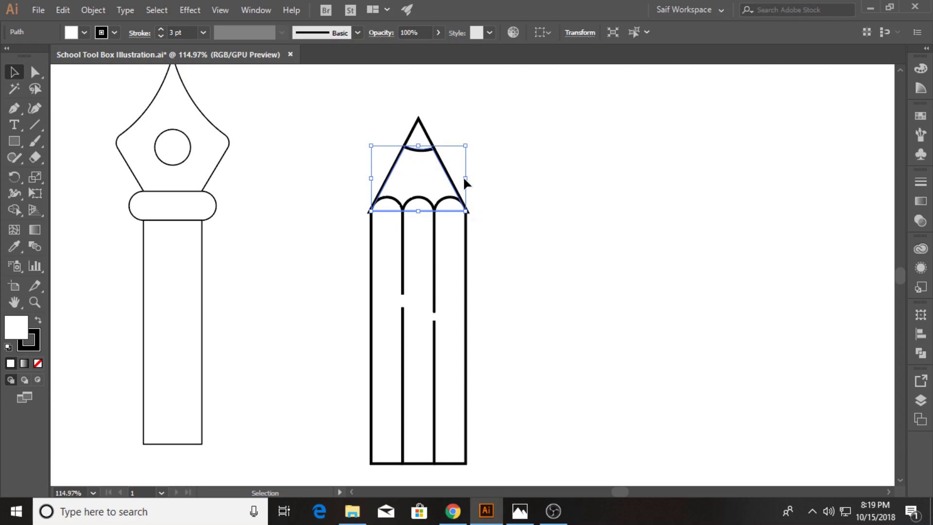
{"action": "left_click_drag", "start_coordinate": [464, 179], "coordinate": [462, 187]}
{"action": "key", "text": "ctrl+z"}
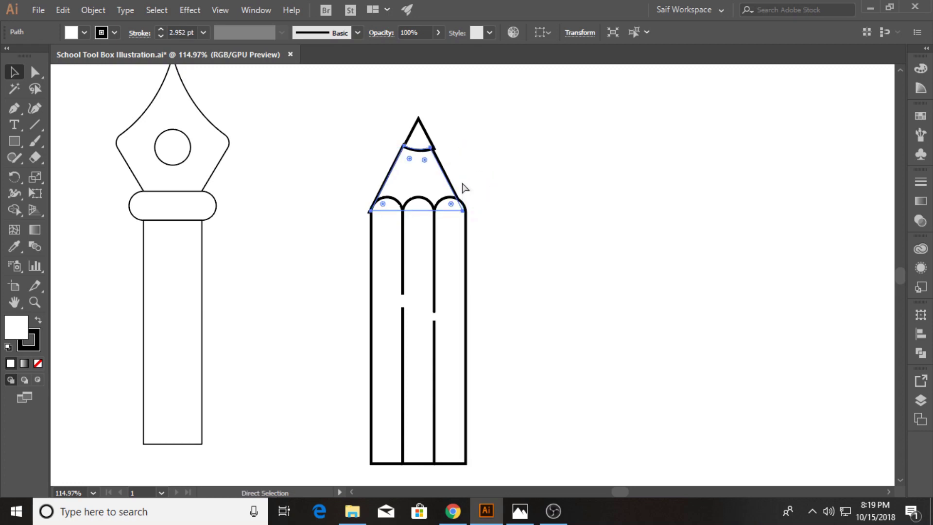
{"action": "left_click", "coordinate": [315, 218]}
Widen the pencil body out to the tip's corners and nudge it down slightly
{"action": "left_click", "coordinate": [438, 185]}
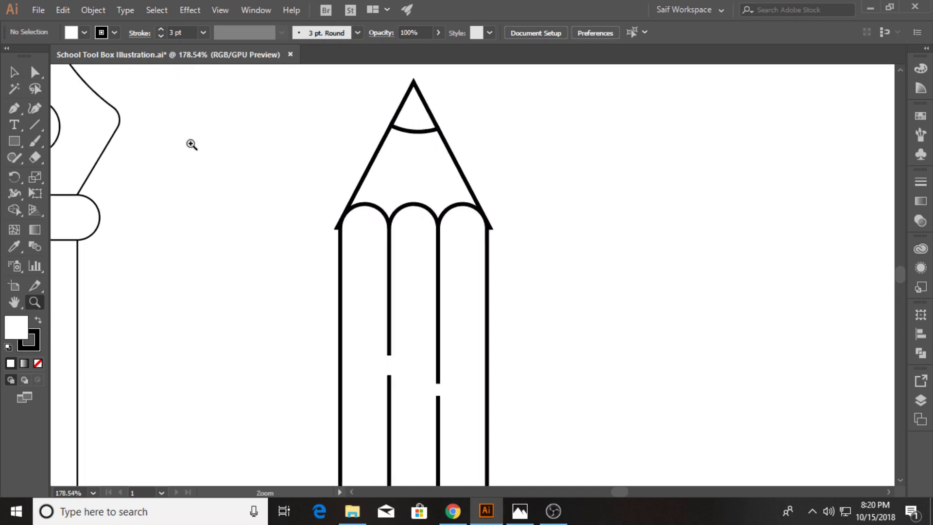
{"action": "left_click", "coordinate": [22, 77]}
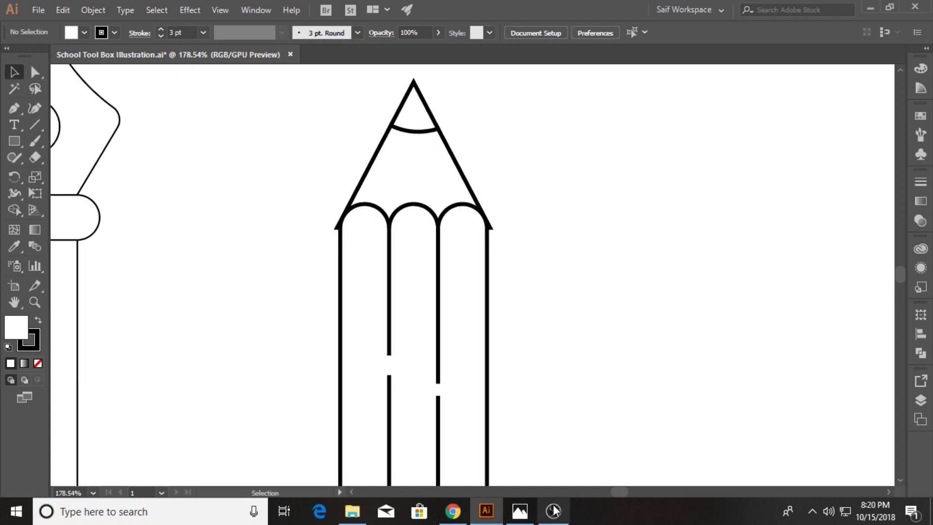
{"action": "left_click", "coordinate": [391, 171]}
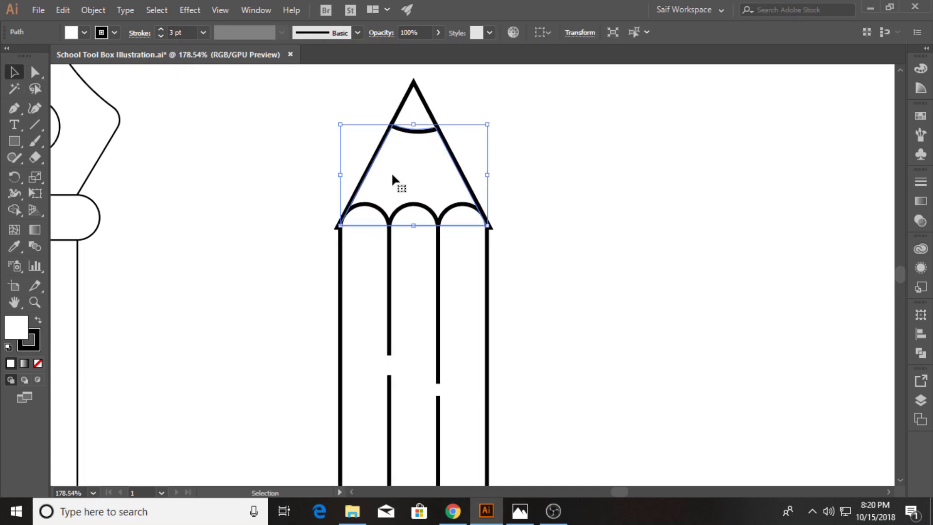
{"action": "mouse_move", "coordinate": [322, 287]}
{"action": "left_mouse_down"}
{"action": "mouse_move", "coordinate": [538, 437]}
{"action": "mouse_move", "coordinate": [502, 400]}
{"action": "mouse_move", "coordinate": [492, 412]}
{"action": "left_mouse_up"}
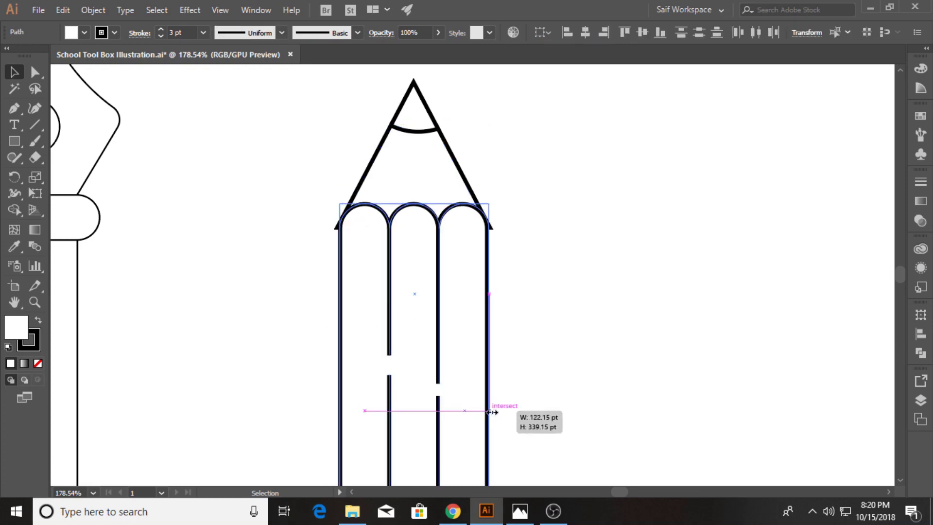
{"action": "left_click_drag", "start_coordinate": [492, 412], "coordinate": [494, 410]}
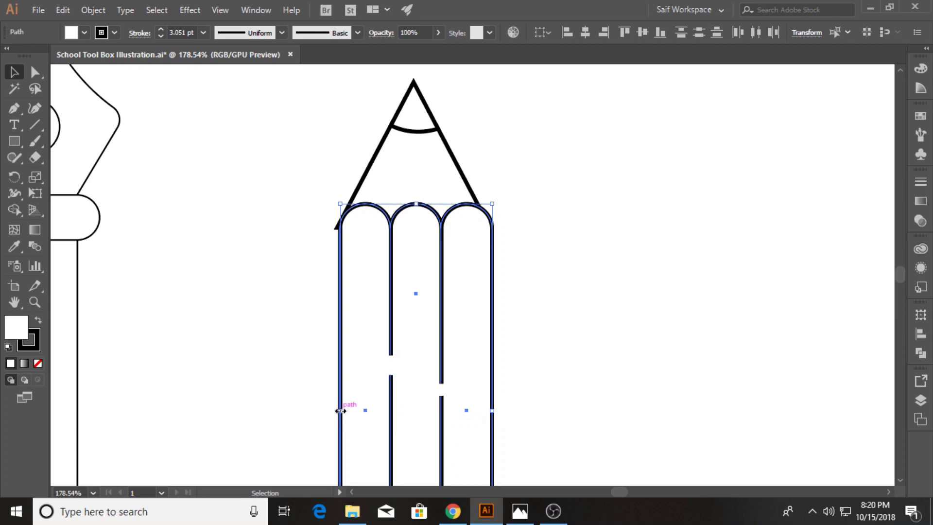
{"action": "left_click_drag", "start_coordinate": [341, 410], "coordinate": [334, 410]}
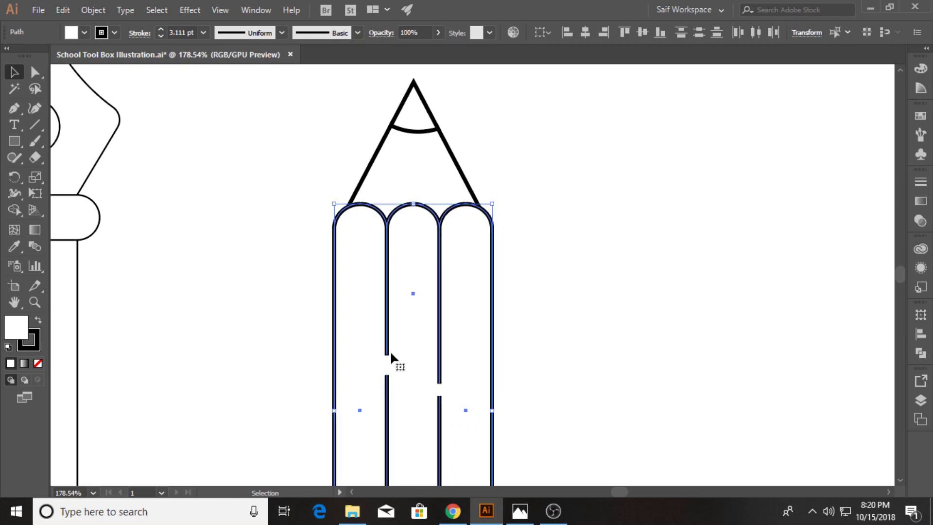
{"action": "key", "text": "Down"}
{"action": "key", "text": "Down"}
{"action": "key", "text": "Down"}
{"action": "key", "text": "Down"}
{"action": "key", "text": "Down"}
{"action": "key", "text": "Down"}
{"action": "key", "text": "Down"}
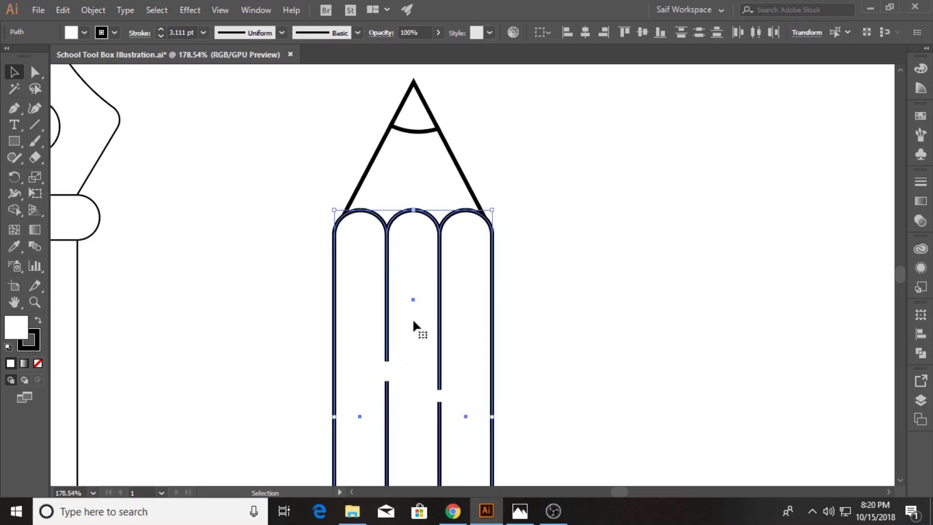
{"action": "key", "text": "Down"}
{"action": "key", "text": "Down"}
Group the pencil tip and body into one object
{"action": "left_click", "coordinate": [308, 131]}
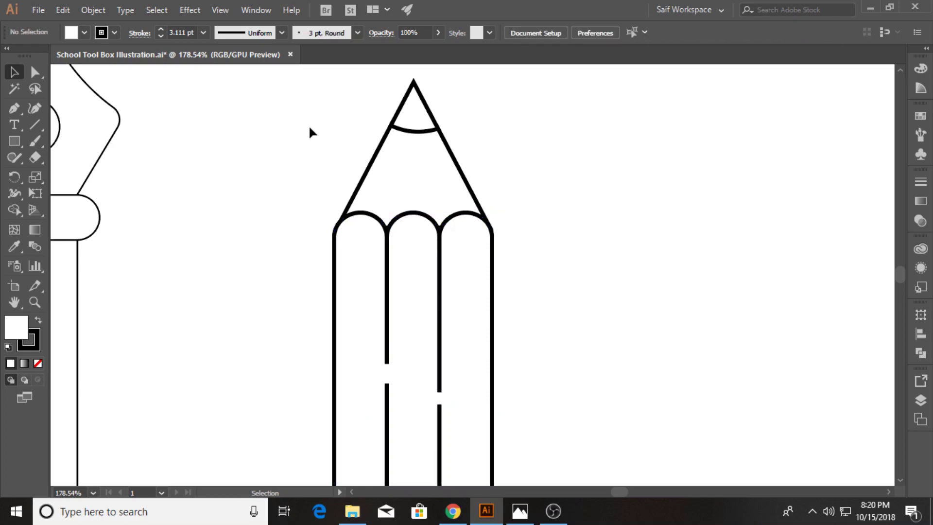
{"action": "key", "text": "ctrl+a"}
{"action": "left_click", "coordinate": [93, 10]}
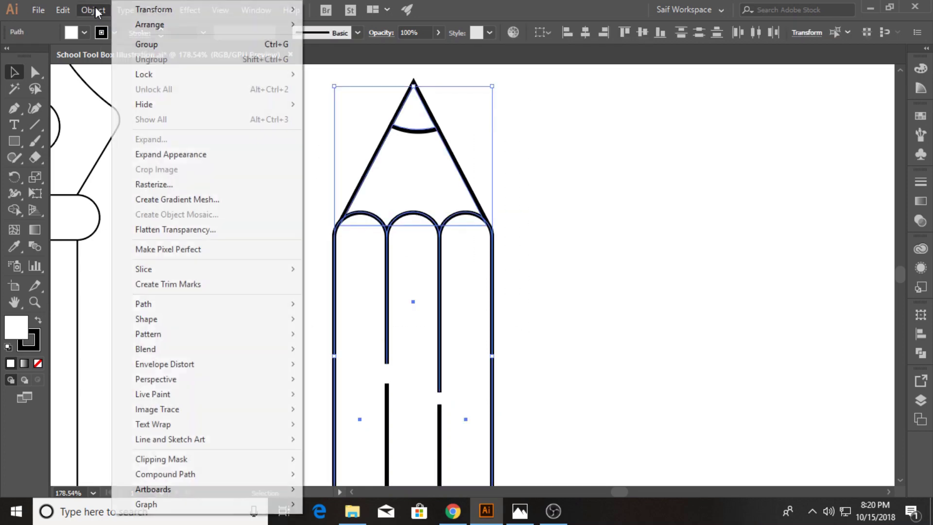
{"action": "left_click", "coordinate": [211, 45]}
{"action": "left_click", "coordinate": [273, 191]}
Give the pencil's inner white rectangle a 3 pt stroke and send it to the back
{"action": "key", "text": "z"}
{"action": "scroll", "coordinate": [541, 291], "scroll_direction": "down", "scroll_amount": 3}
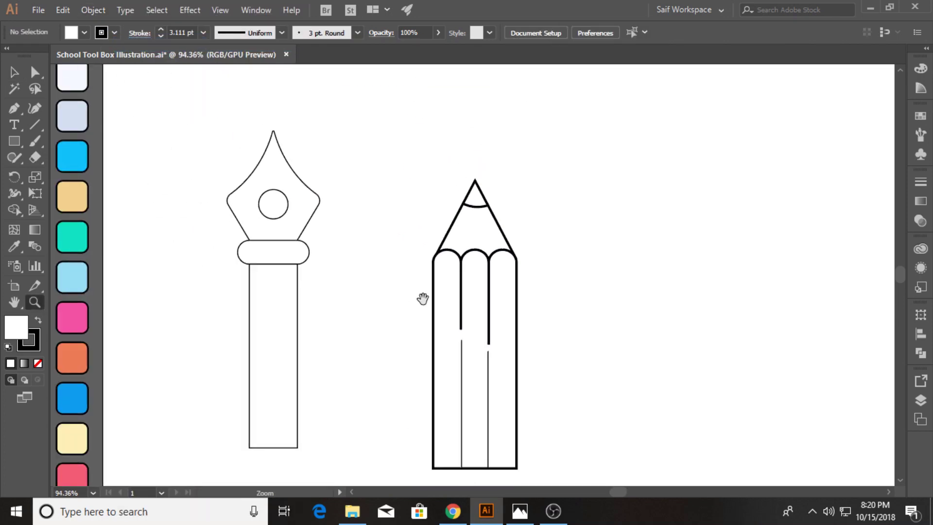
{"action": "key", "text": "v"}
{"action": "left_click", "coordinate": [403, 280]}
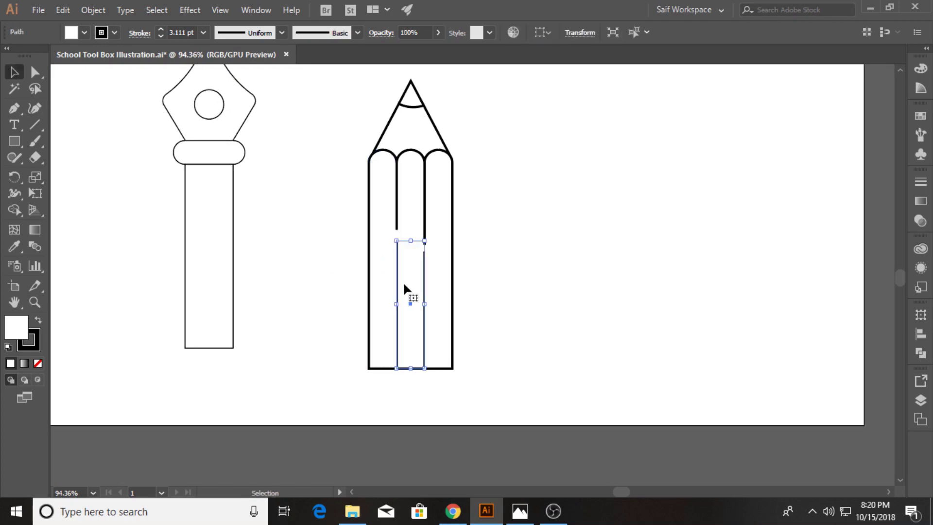
{"action": "left_click", "coordinate": [207, 28]}
{"action": "left_click", "coordinate": [228, 122]}
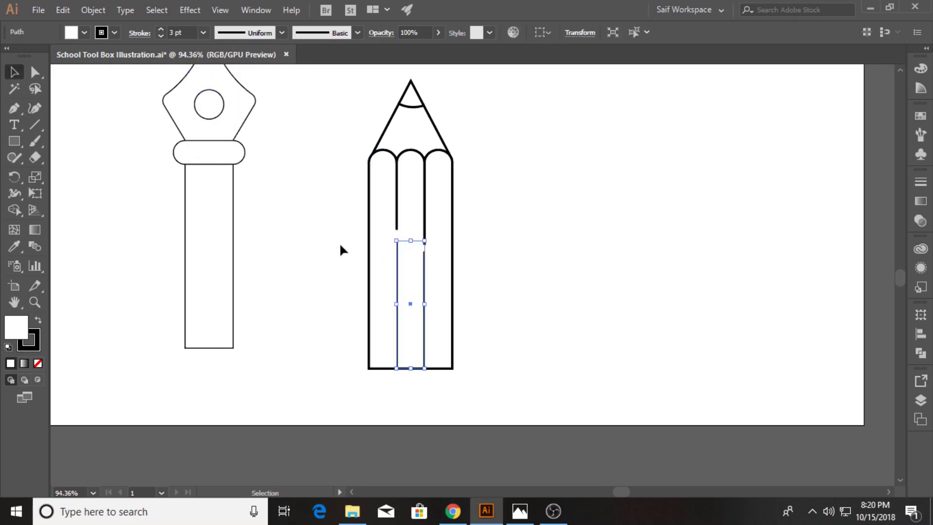
{"action": "right_click", "coordinate": [411, 276]}
{"action": "left_click", "coordinate": [602, 475]}
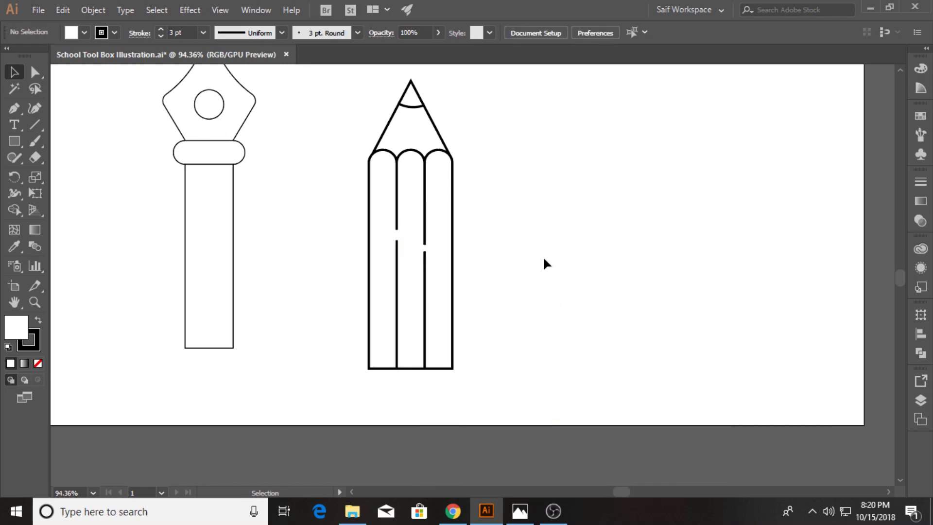
Set the pen drawing's stroke to 3 pt
{"action": "scroll", "coordinate": [282, 161], "scroll_direction": "up", "scroll_amount": 2}
{"action": "left_click", "coordinate": [195, 107]}
{"action": "left_click", "coordinate": [203, 33]}
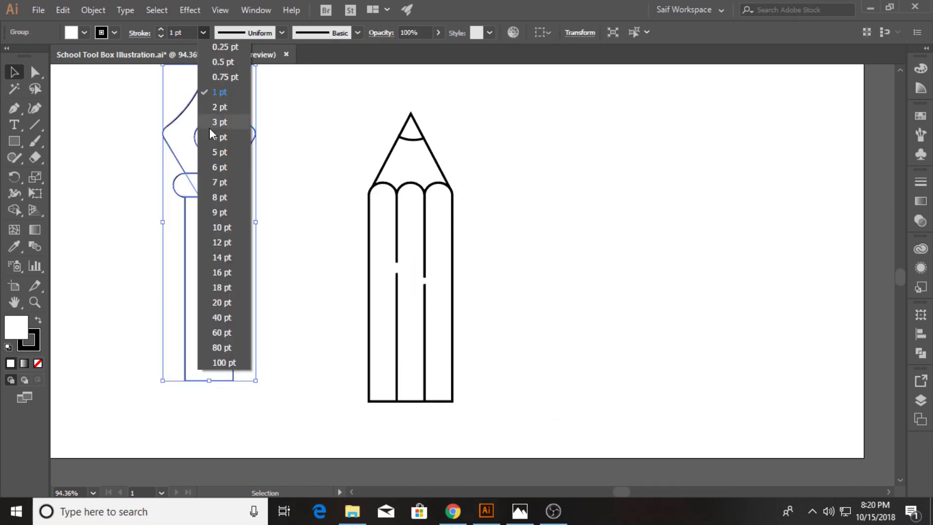
{"action": "left_click", "coordinate": [209, 127]}
{"action": "left_click", "coordinate": [84, 259]}
{"action": "left_click", "coordinate": [14, 107]}
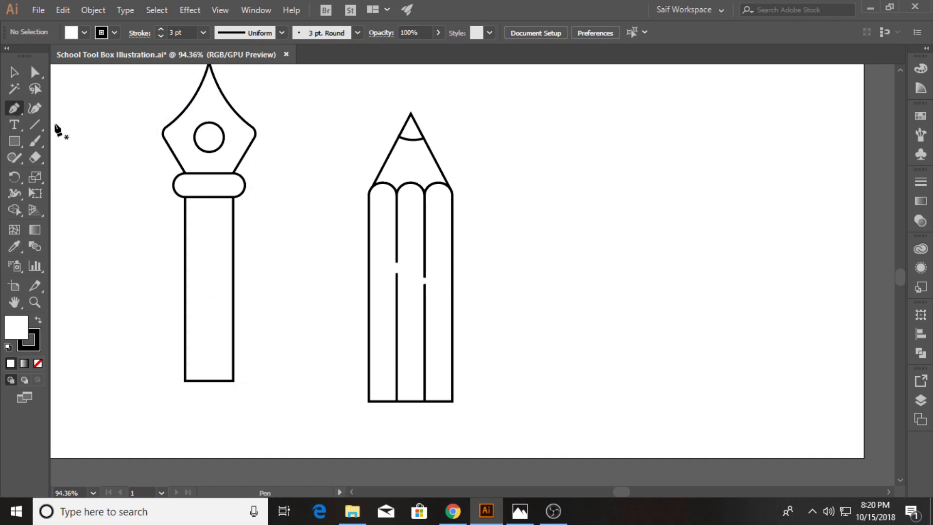
{"action": "left_click", "coordinate": [15, 141]}
Draw a tall rectangle beside the pencil, match its width, and round its corners
{"action": "left_click_drag", "start_coordinate": [535, 127], "coordinate": [609, 401]}
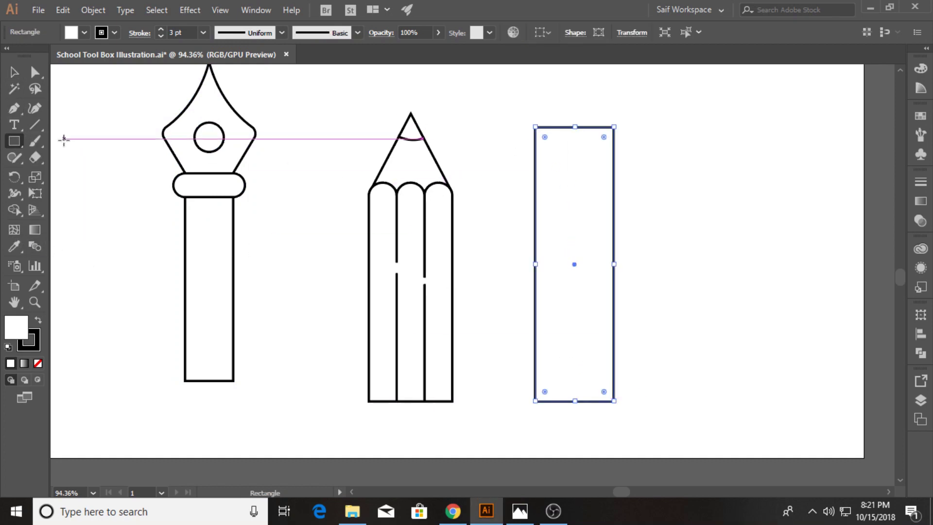
{"action": "key", "text": "v"}
{"action": "left_click_drag", "start_coordinate": [543, 215], "coordinate": [377, 215]}
{"action": "left_click_drag", "start_coordinate": [447, 264], "coordinate": [454, 264]}
{"action": "left_click_drag", "start_coordinate": [413, 241], "coordinate": [544, 239]}
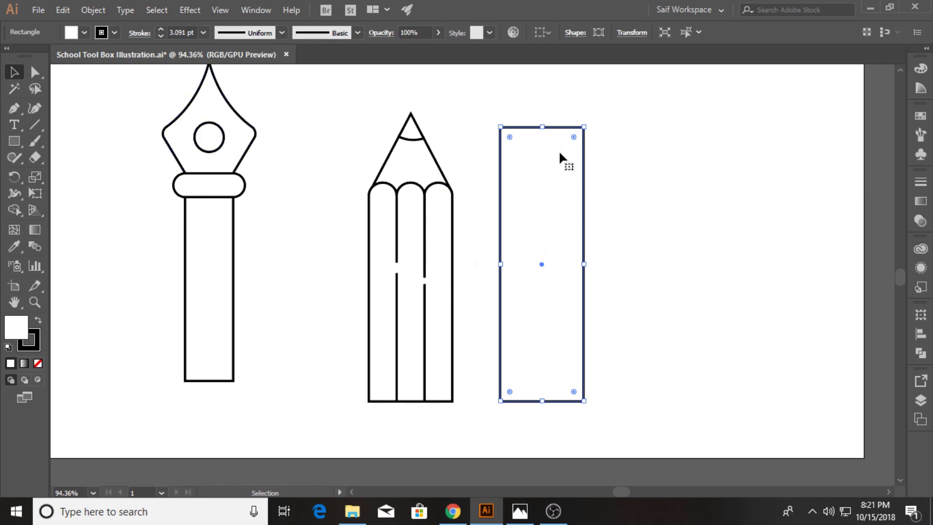
{"action": "left_click_drag", "start_coordinate": [509, 137], "coordinate": [509, 140]}
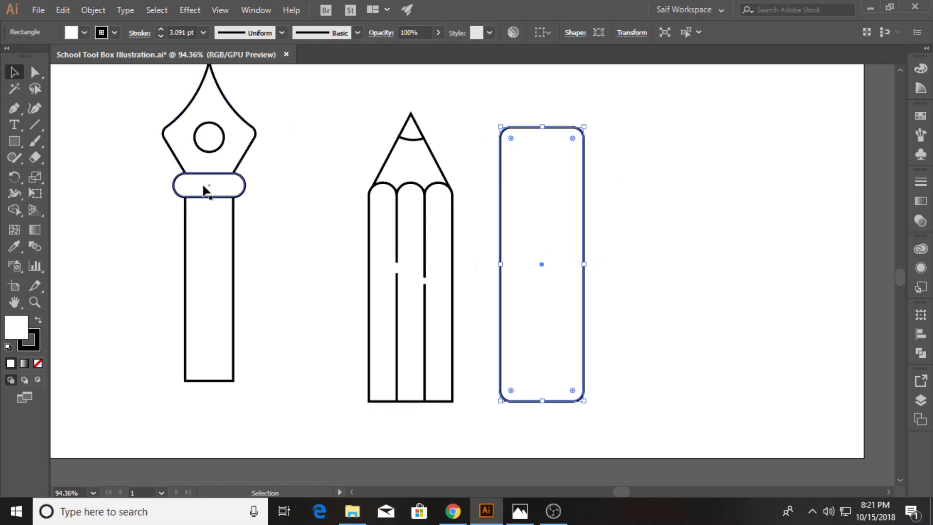
Draw a small circle overlapping the rounded rectangle's left edge
{"action": "left_click", "coordinate": [35, 302]}
{"action": "left_click_drag", "start_coordinate": [491, 206], "coordinate": [583, 196]}
{"action": "left_click", "coordinate": [13, 141]}
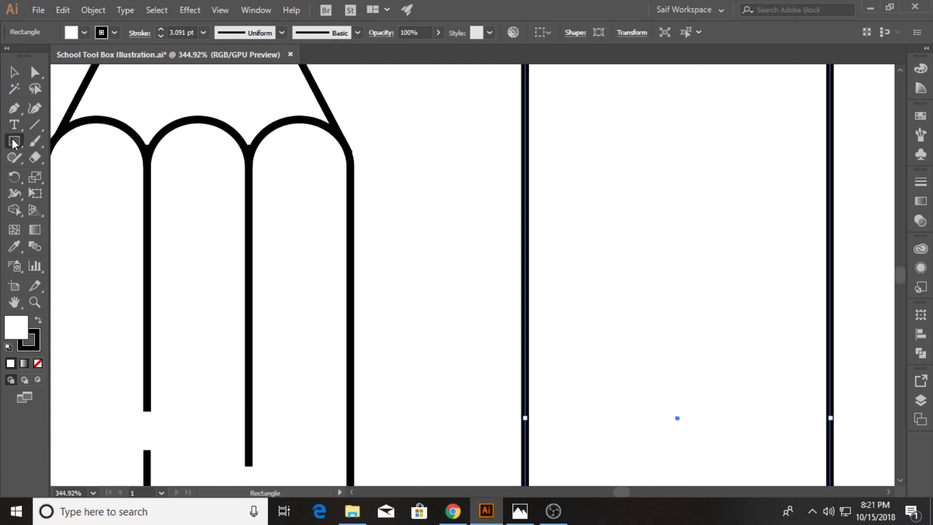
{"action": "left_click_drag", "start_coordinate": [13, 142], "coordinate": [53, 175]}
{"action": "mouse_move", "coordinate": [491, 170]}
{"action": "left_mouse_down"}
{"action": "mouse_move", "coordinate": [516, 196]}
{"action": "mouse_move", "coordinate": [529, 184]}
{"action": "left_mouse_up"}
Cut the circle out of the rectangle with the Shape Builder to leave a notch
{"action": "key", "text": "v"}
{"action": "scroll", "coordinate": [94, 267], "scroll_direction": "up", "scroll_amount": 2}
{"action": "key", "text": "z"}
{"action": "left_click", "coordinate": [392, 277], "text": "alt"}
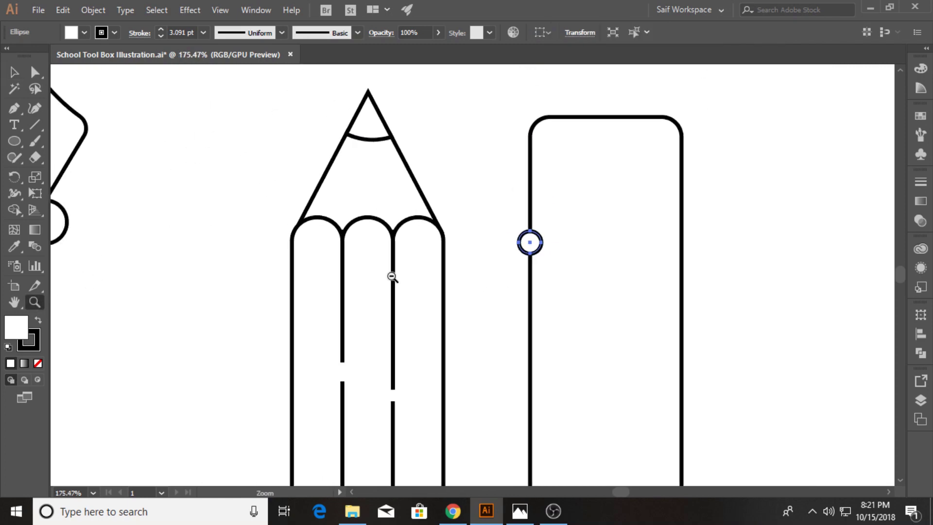
{"action": "key", "text": "v"}
{"action": "left_click", "coordinate": [553, 212]}
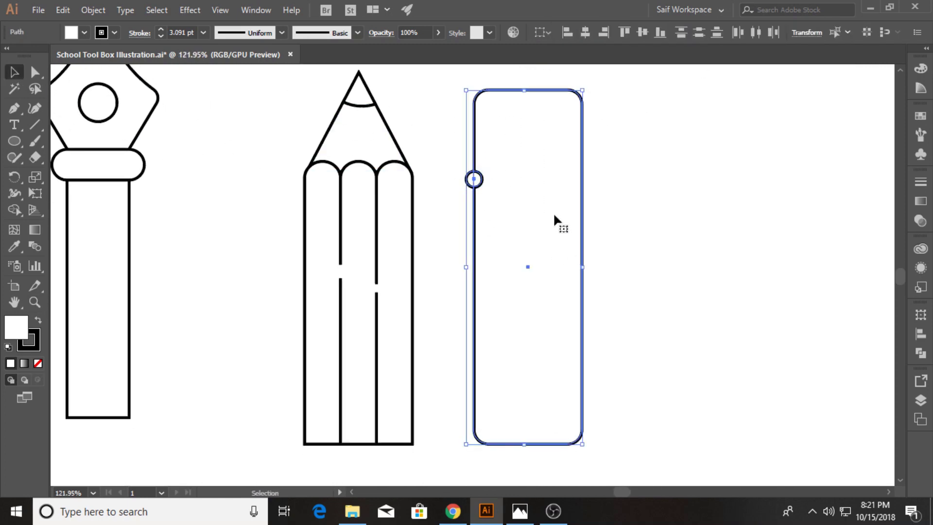
{"action": "key", "text": "shift+m"}
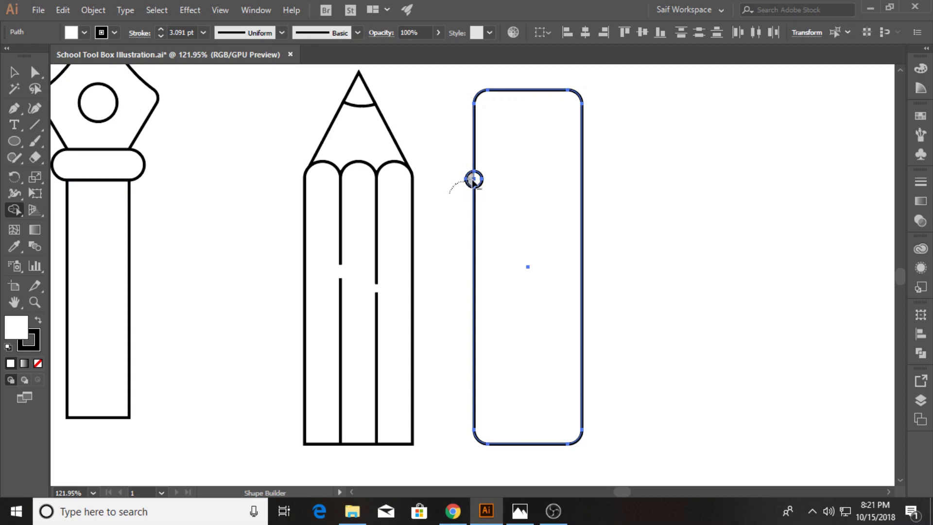
{"action": "left_click_drag", "start_coordinate": [473, 180], "coordinate": [474, 181]}
{"action": "left_click", "coordinate": [14, 73]}
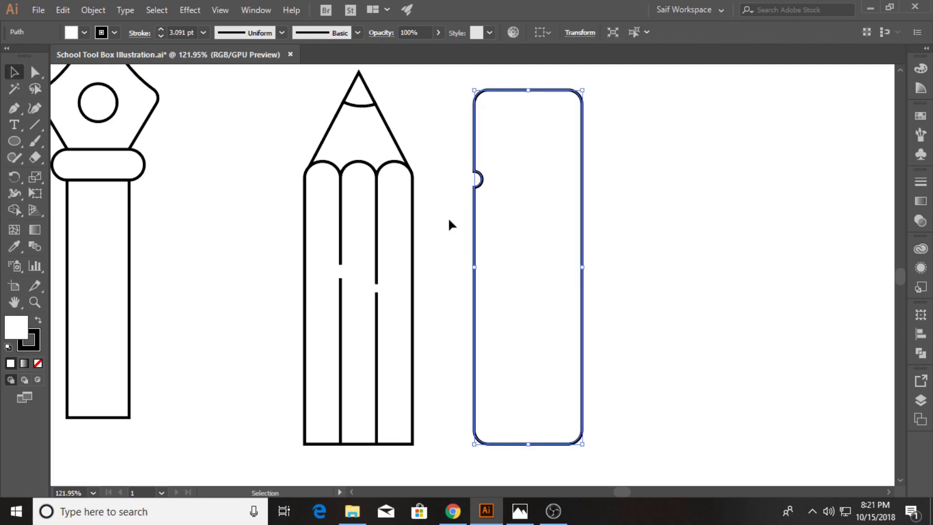
{"action": "left_click", "coordinate": [493, 219]}
{"action": "left_click", "coordinate": [14, 108]}
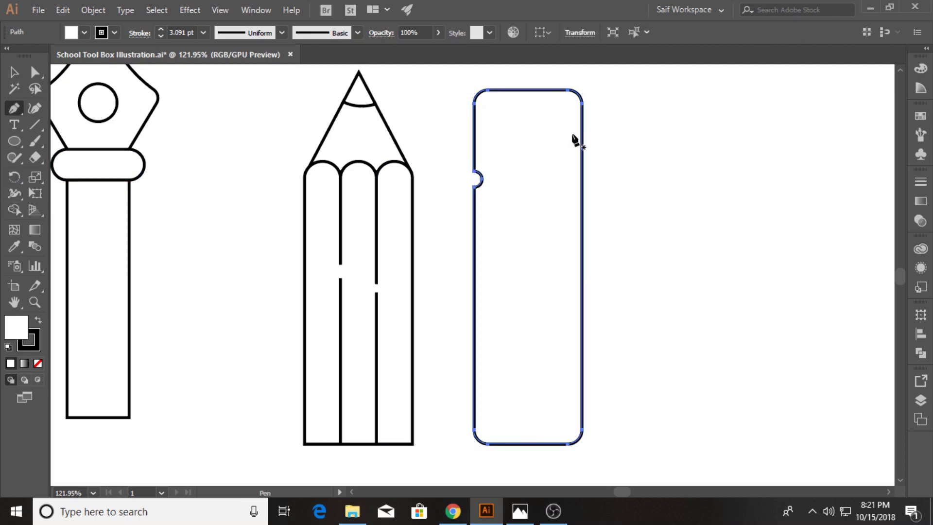
Draw a short horizontal tick at the case's top right and copy it slightly lower
{"action": "left_click_drag", "start_coordinate": [573, 140], "coordinate": [649, 134]}
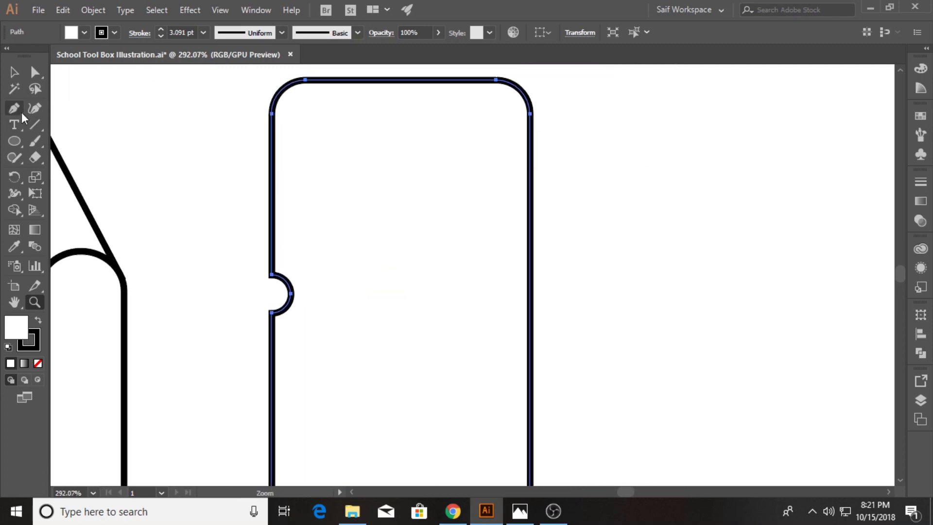
{"action": "left_click", "coordinate": [35, 126]}
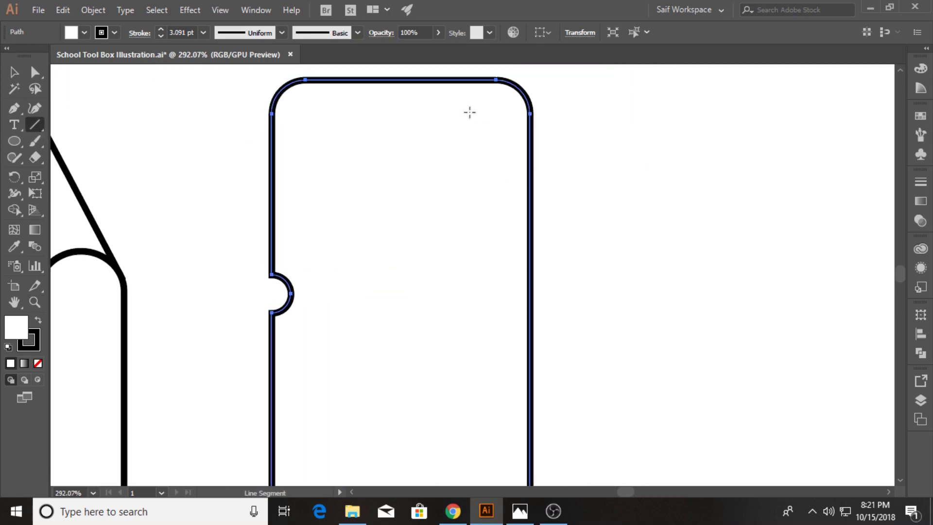
{"action": "left_click_drag", "start_coordinate": [470, 112], "coordinate": [506, 111]}
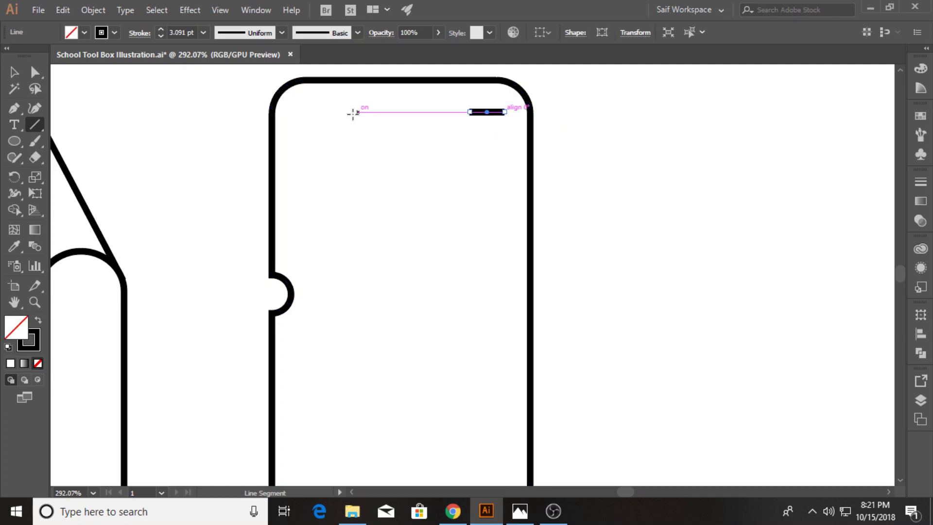
{"action": "left_click", "coordinate": [139, 33]}
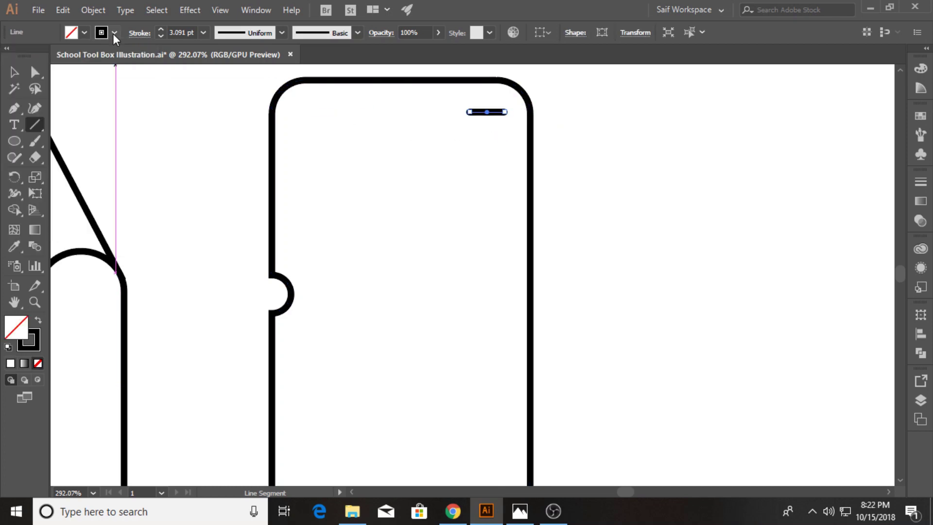
{"action": "key", "text": "v"}
{"action": "left_click", "coordinate": [204, 97]}
{"action": "left_click_drag", "start_coordinate": [489, 113], "coordinate": [492, 135]}
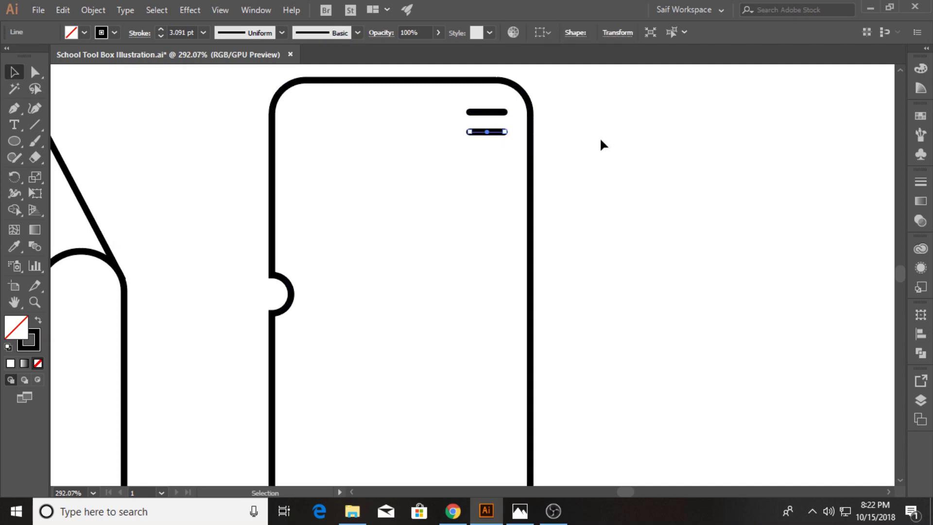
{"action": "left_click", "coordinate": [600, 137]}
Repeat the copy with Ctrl+D to add more evenly spaced ticks down the side
{"action": "left_click", "coordinate": [486, 132]}
{"action": "key", "text": "z"}
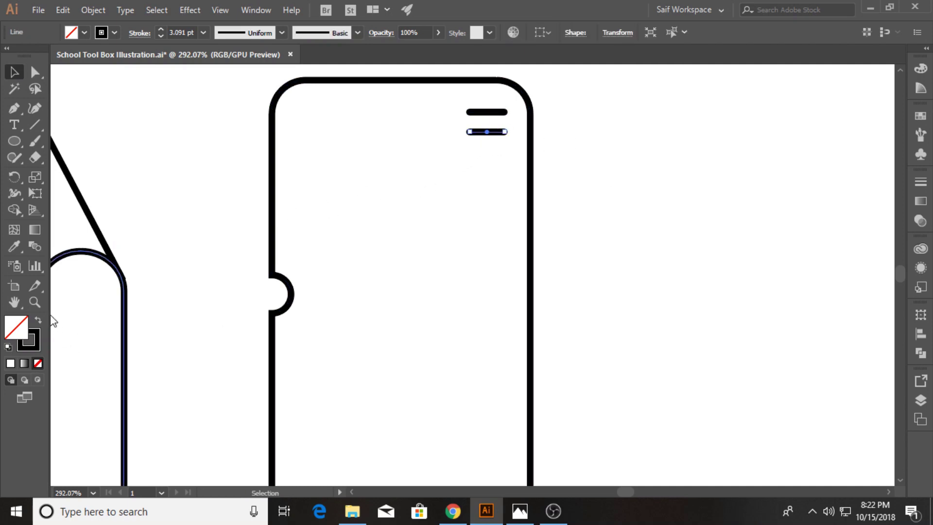
{"action": "left_click_drag", "start_coordinate": [495, 308], "coordinate": [421, 233]}
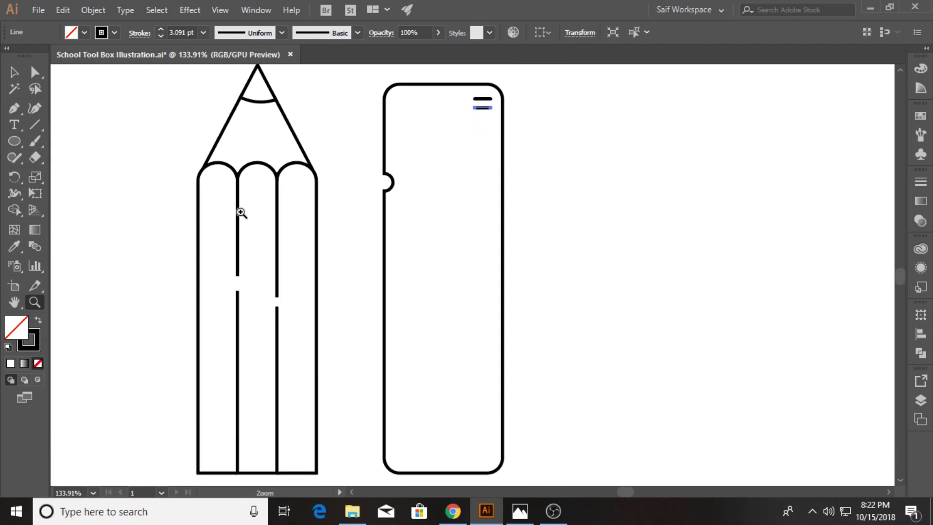
{"action": "key", "text": "ctrl+d"}
{"action": "key", "text": "ctrl+d"}
{"action": "key", "text": "ctrl+d"}
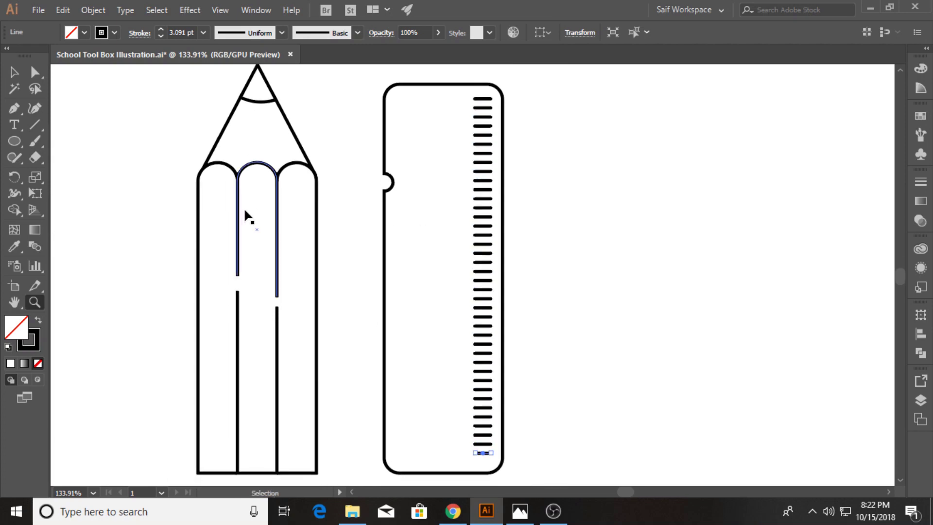
{"action": "key", "text": "ctrl+d"}
{"action": "key", "text": "v"}
{"action": "left_click", "coordinate": [558, 118]}
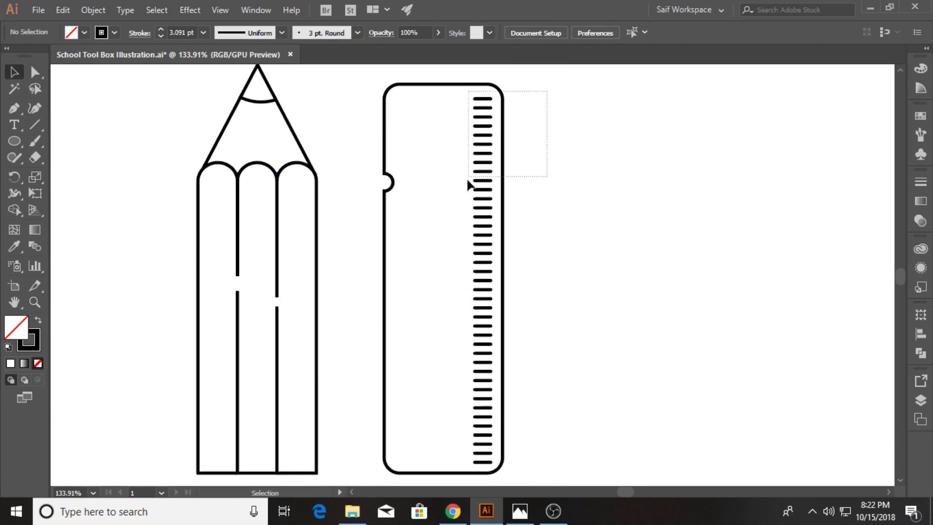
Draw two short shine lines on the ruler near its upper left
{"action": "left_click_drag", "start_coordinate": [468, 184], "coordinate": [434, 480]}
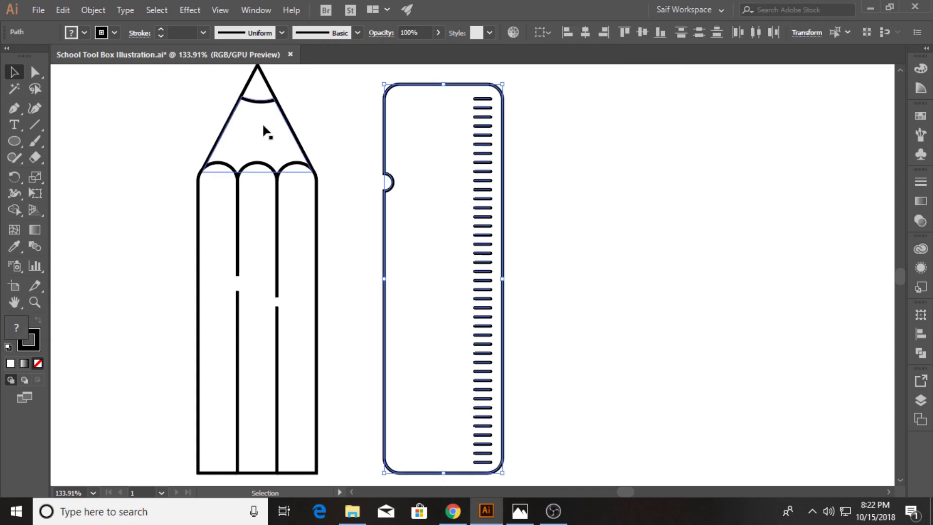
{"action": "left_click", "coordinate": [310, 113]}
{"action": "left_click", "coordinate": [35, 124]}
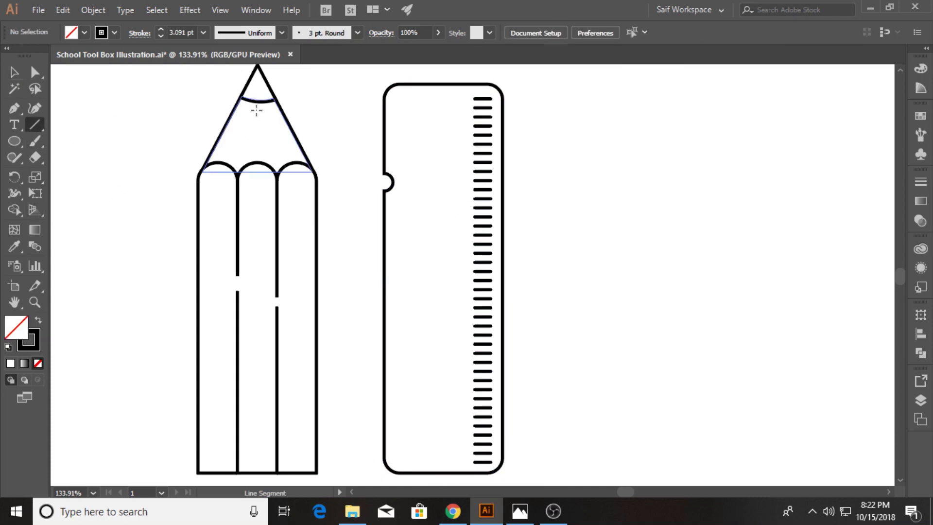
{"action": "left_click", "coordinate": [400, 84]}
{"action": "left_click", "coordinate": [615, 276]}
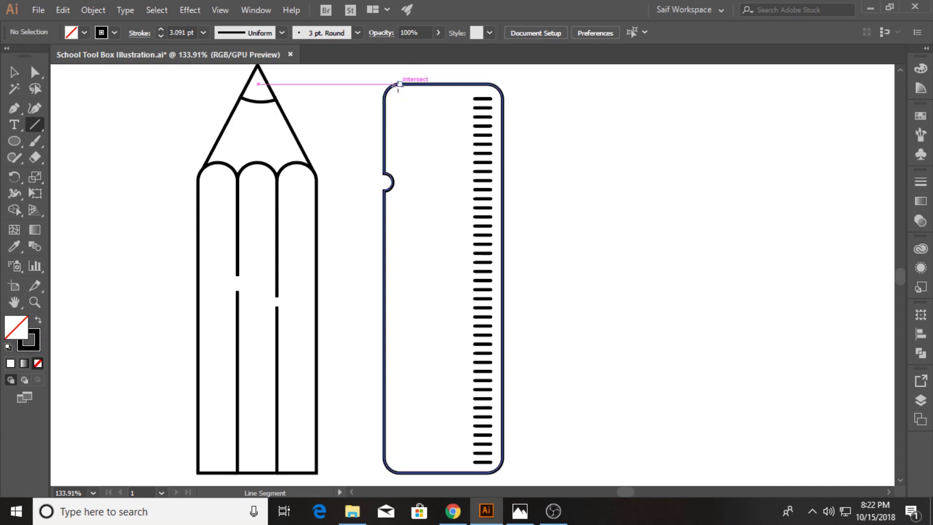
{"action": "left_click_drag", "start_coordinate": [400, 84], "coordinate": [400, 100]}
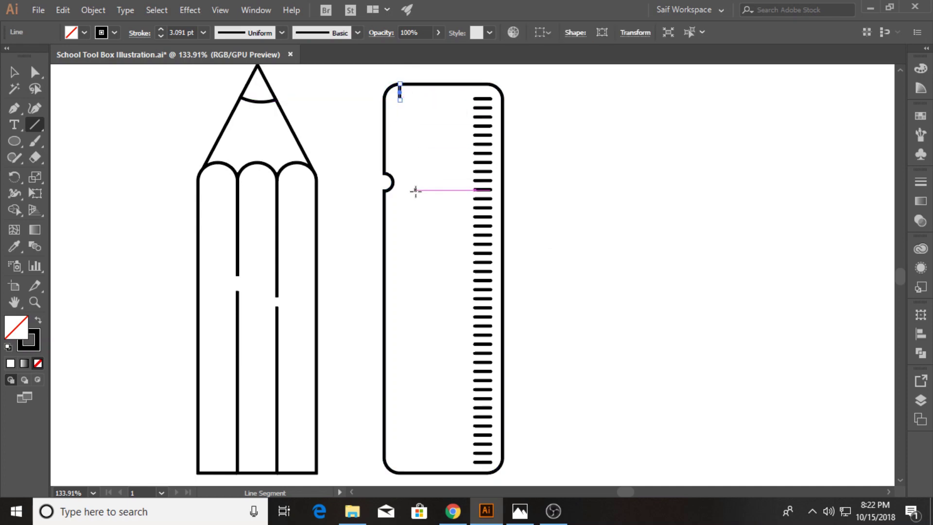
{"action": "left_click", "coordinate": [414, 194]}
{"action": "left_click", "coordinate": [613, 275]}
{"action": "left_click_drag", "start_coordinate": [412, 194], "coordinate": [442, 180]}
Group all the ruler's parts into one object
{"action": "left_click", "coordinate": [25, 71]}
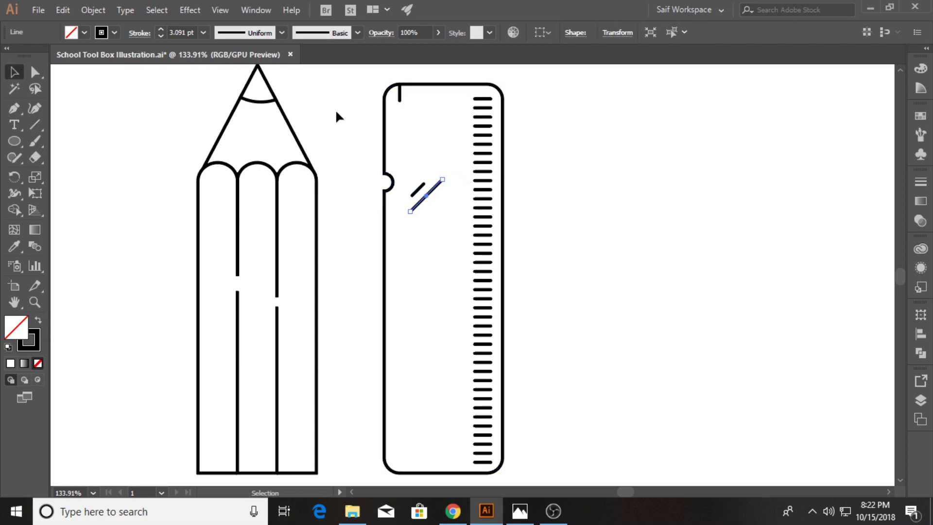
{"action": "left_click", "coordinate": [338, 116]}
{"action": "left_click_drag", "start_coordinate": [366, 88], "coordinate": [527, 307]}
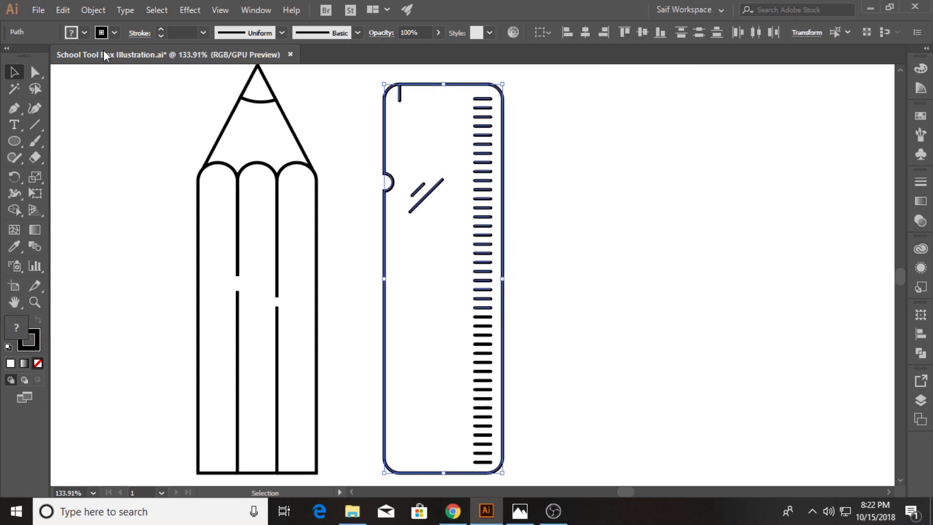
{"action": "left_click", "coordinate": [93, 10]}
{"action": "left_click", "coordinate": [160, 42]}
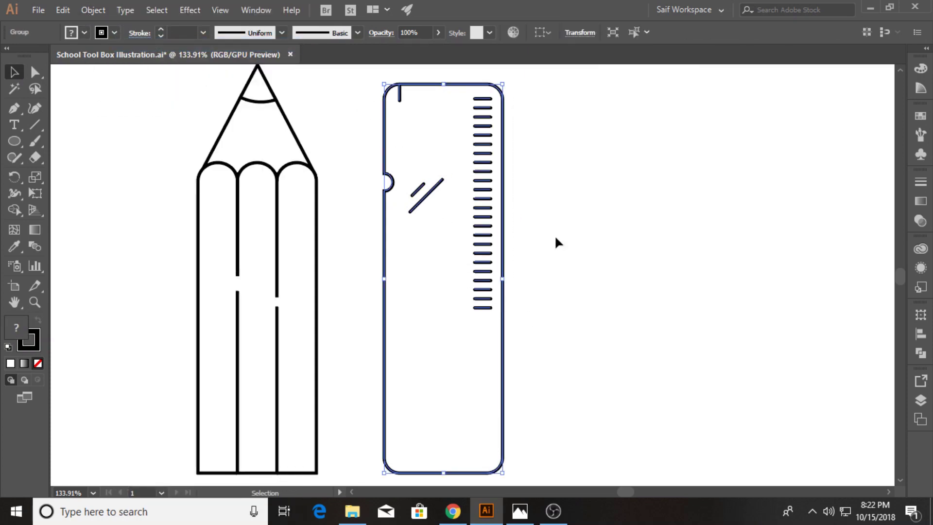
{"action": "left_click", "coordinate": [555, 238]}
Try moving the ruler up, undo it, and reselect the whole ruler
{"action": "left_click_drag", "start_coordinate": [433, 282], "coordinate": [434, 257]}
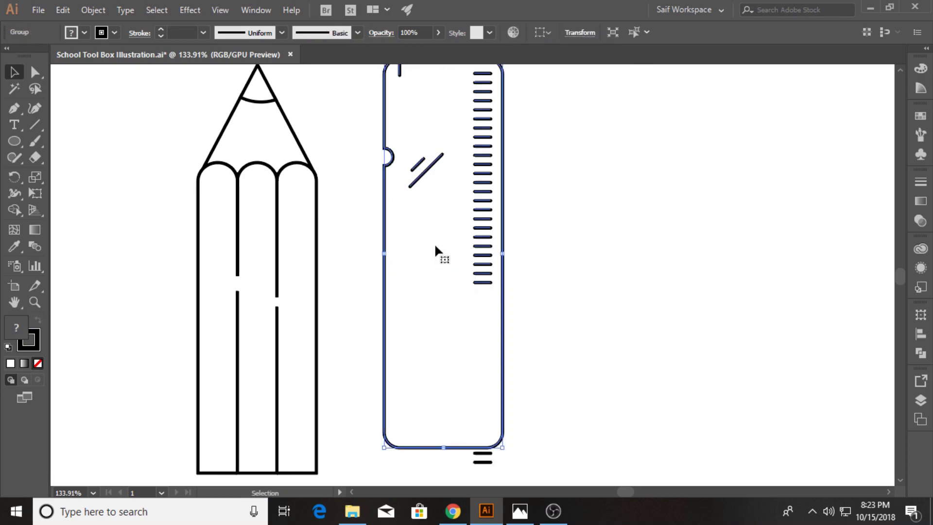
{"action": "key", "text": "ctrl+z"}
{"action": "key", "text": "ctrl+z"}
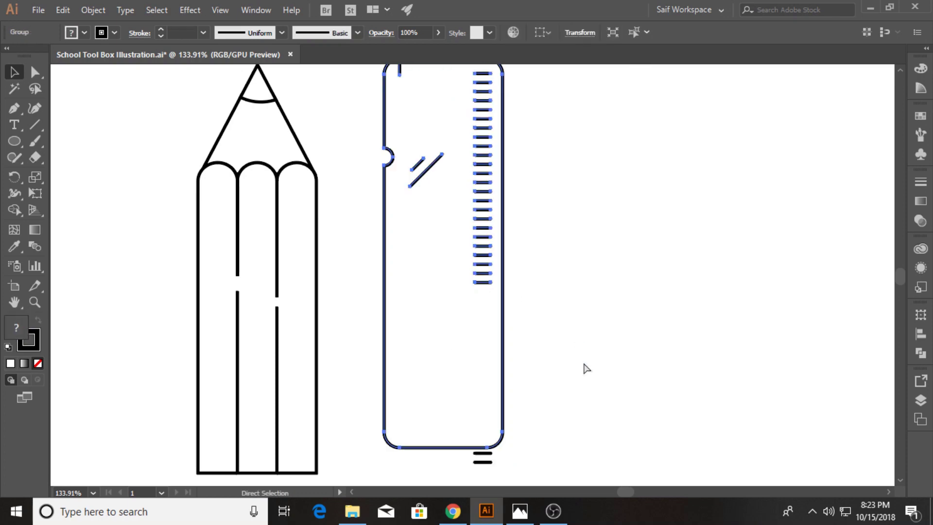
{"action": "key", "text": "ctrl+z"}
{"action": "left_click", "coordinate": [586, 367]}
{"action": "key", "text": "v"}
{"action": "left_click_drag", "start_coordinate": [359, 78], "coordinate": [548, 482]}
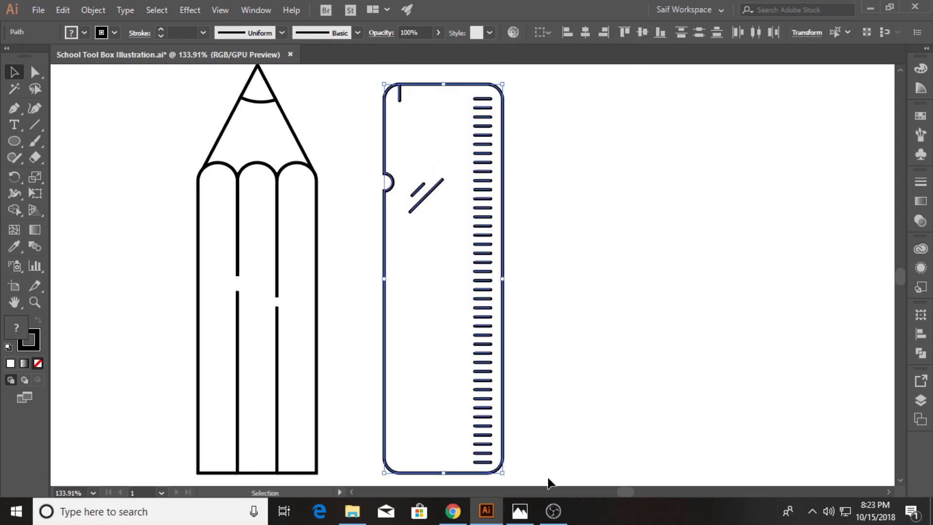
{"action": "left_click", "coordinate": [89, 10]}
{"action": "key", "text": "Escape"}
Deselect the ruler and pan to empty artboard space on its right
{"action": "left_click", "coordinate": [524, 191]}
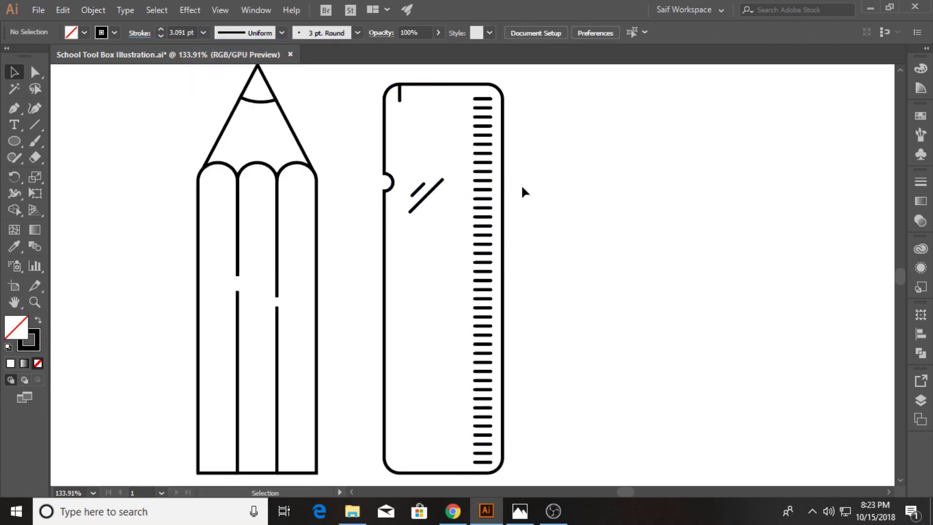
{"action": "left_click", "coordinate": [474, 209]}
{"action": "left_click", "coordinate": [610, 211]}
{"action": "left_click_drag", "start_coordinate": [610, 210], "coordinate": [464, 217]}
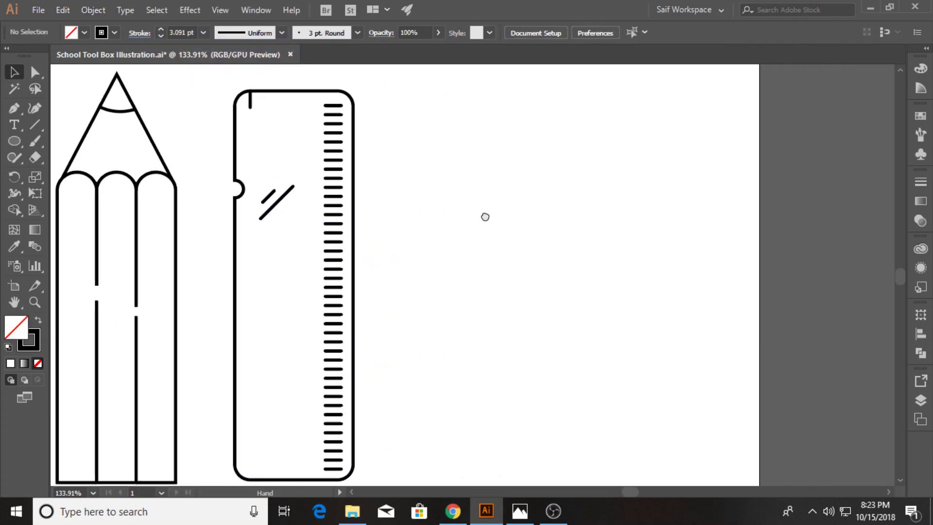
Pen-draw a closed half-leaf with a straight top point and a curved bottom point
{"action": "left_click", "coordinate": [12, 110]}
{"action": "left_click", "coordinate": [573, 160]}
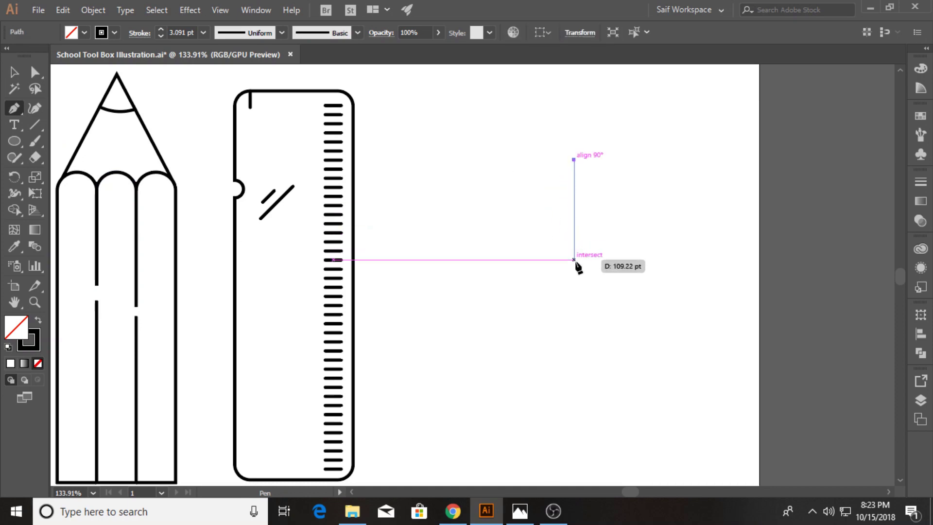
{"action": "left_click_drag", "start_coordinate": [573, 260], "coordinate": [656, 280]}
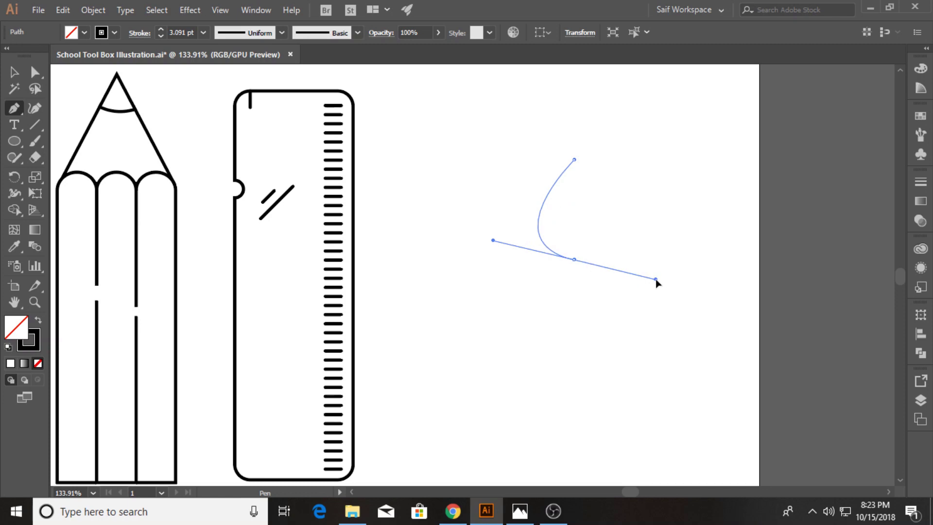
{"action": "left_click", "coordinate": [574, 259]}
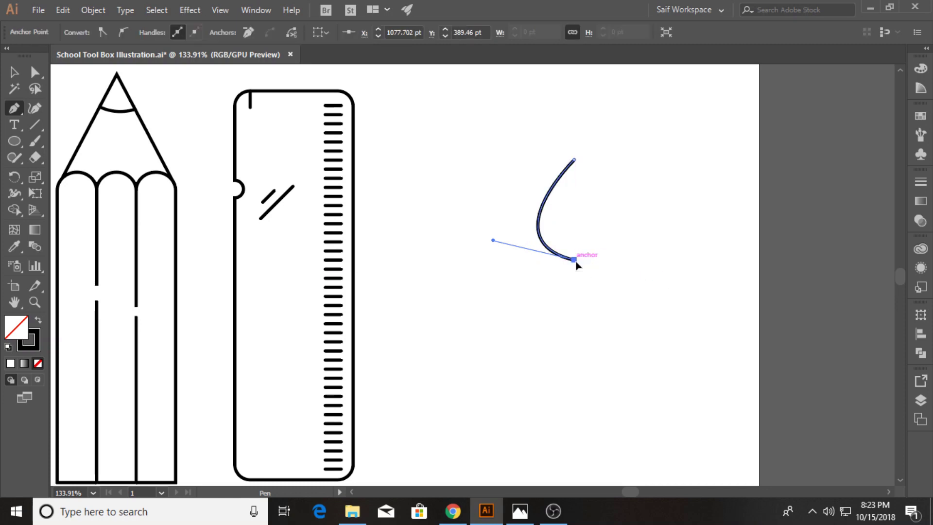
{"action": "left_click", "coordinate": [574, 160]}
{"action": "key", "text": "v"}
{"action": "left_click", "coordinate": [449, 192]}
Make a vertically reflected copy of the half leaf and move it beside the original
{"action": "left_click", "coordinate": [548, 200]}
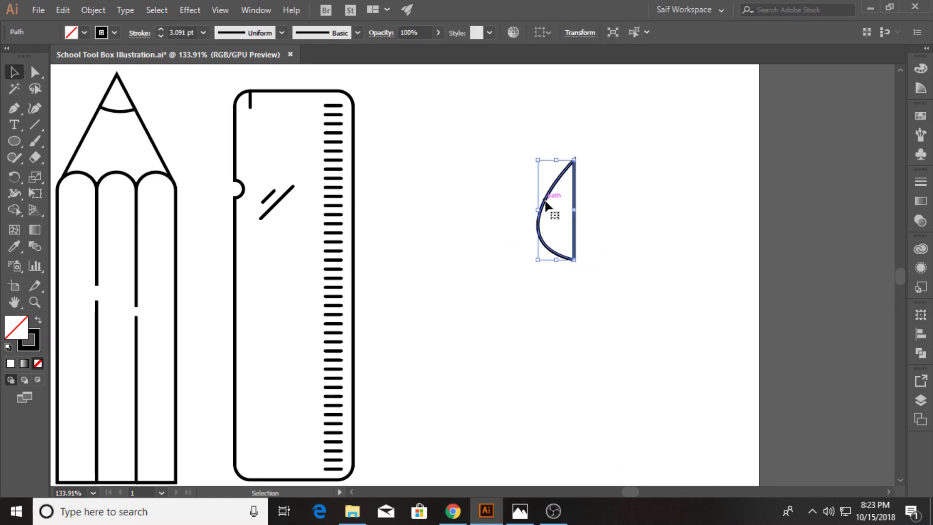
{"action": "right_click", "coordinate": [546, 201]}
{"action": "left_click", "coordinate": [730, 330]}
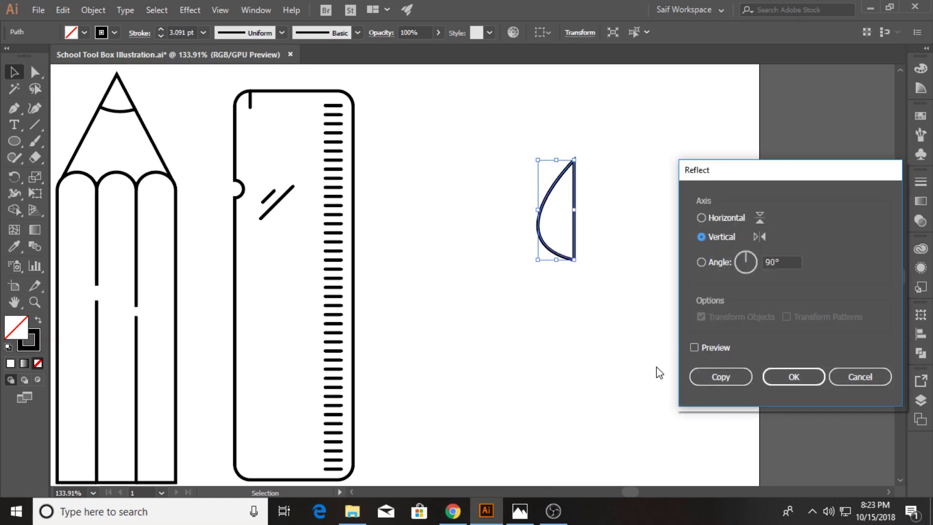
{"action": "left_click", "coordinate": [719, 375]}
{"action": "left_click_drag", "start_coordinate": [575, 240], "coordinate": [606, 249]}
{"action": "left_click", "coordinate": [602, 305]}
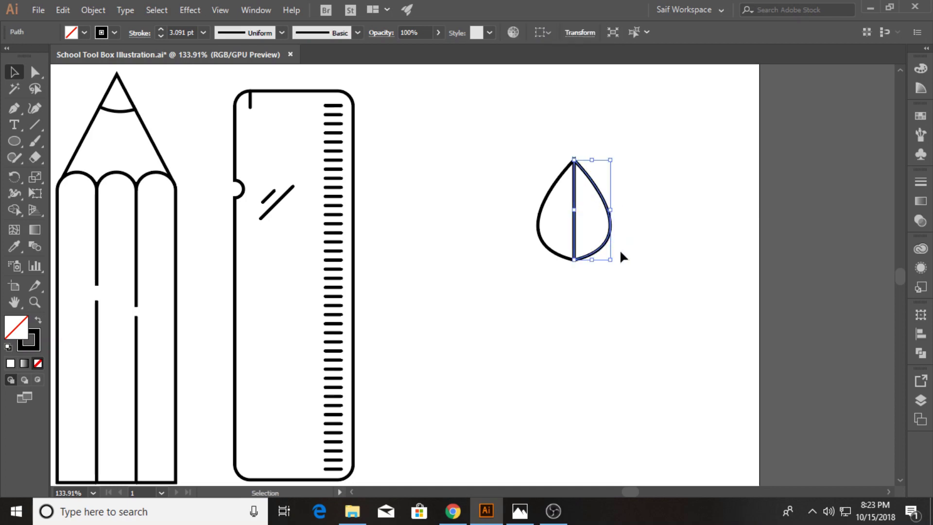
Unite both leaf halves in Pathfinder into one teardrop shape
{"action": "left_click_drag", "start_coordinate": [530, 156], "coordinate": [553, 203]}
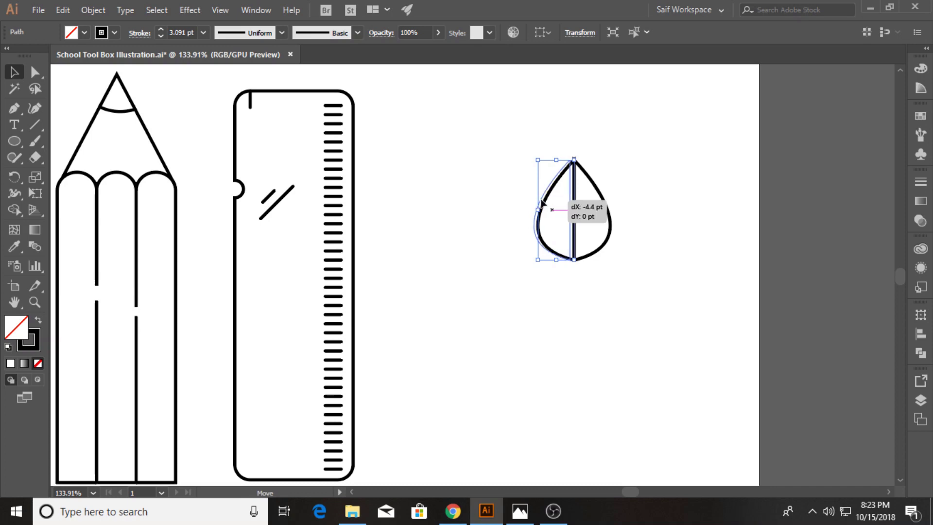
{"action": "left_click_drag", "start_coordinate": [540, 202], "coordinate": [551, 204]}
{"action": "left_click_drag", "start_coordinate": [529, 163], "coordinate": [751, 303]}
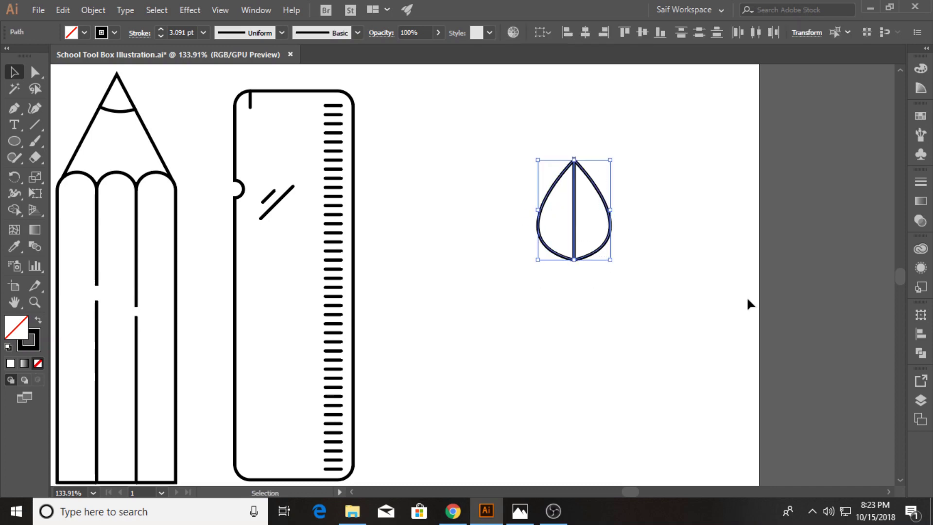
{"action": "left_click", "coordinate": [920, 358]}
{"action": "left_click", "coordinate": [762, 339]}
{"action": "left_click", "coordinate": [876, 304]}
{"action": "left_click", "coordinate": [670, 255]}
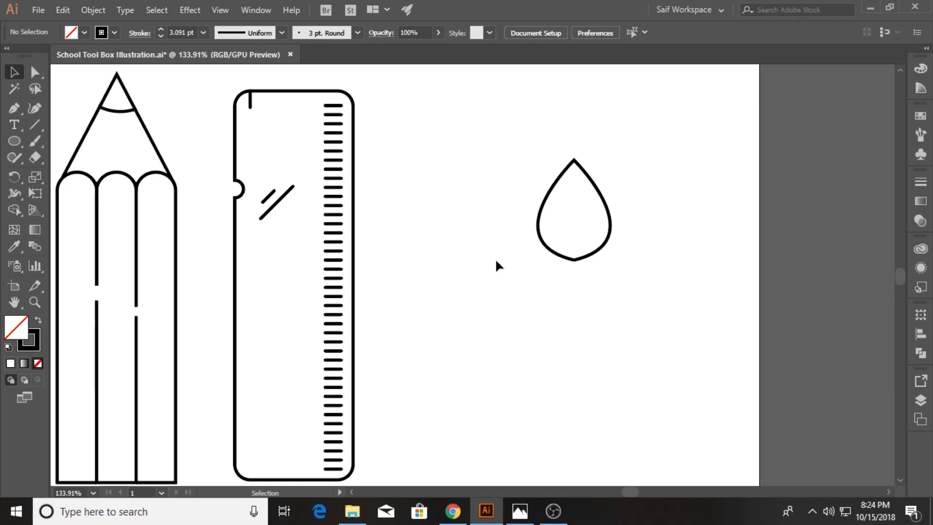
Draw a thin bar under the teardrop's tip and round its corners into a pill band
{"action": "left_click", "coordinate": [14, 142]}
{"action": "left_click", "coordinate": [73, 139]}
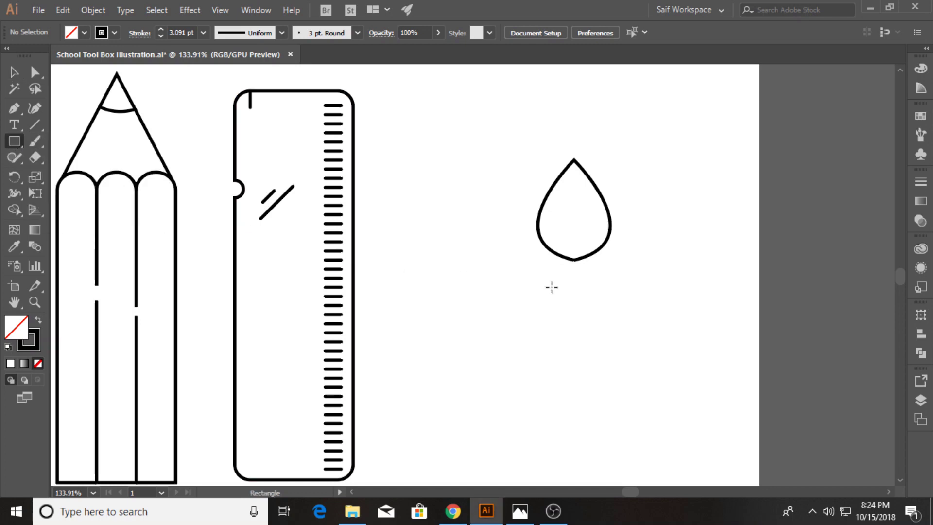
{"action": "left_click_drag", "start_coordinate": [546, 251], "coordinate": [601, 265]}
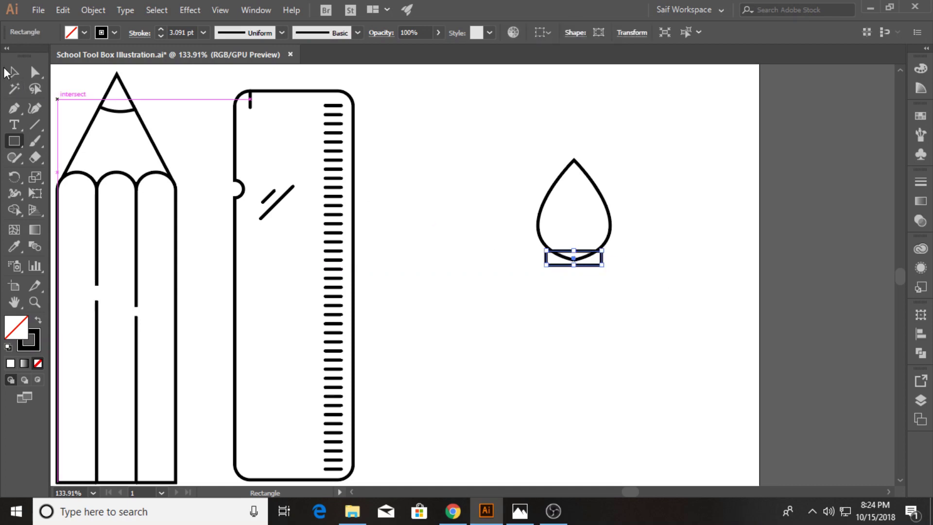
{"action": "key", "text": "v"}
{"action": "left_click", "coordinate": [549, 284]}
{"action": "left_click_drag", "start_coordinate": [556, 269], "coordinate": [599, 273]}
{"action": "key", "text": "a"}
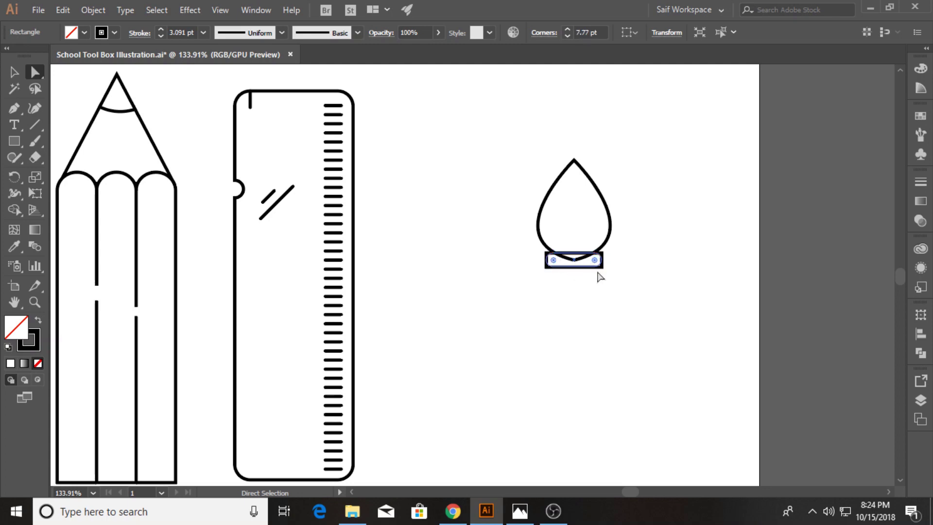
{"action": "left_click", "coordinate": [571, 330]}
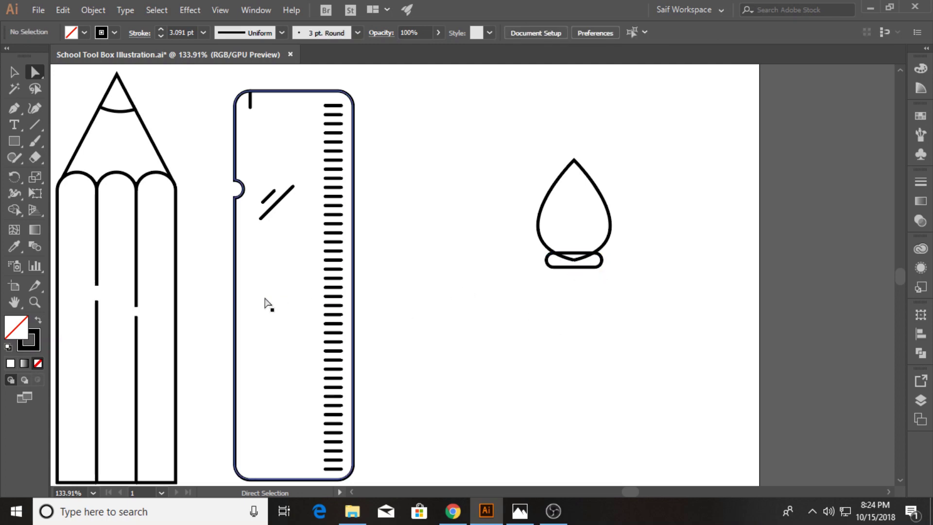
Pen-draw a closed, tapered half of the brush body below the band
{"action": "left_click", "coordinate": [10, 107]}
{"action": "scroll", "coordinate": [567, 328], "scroll_direction": "down", "scroll_amount": 1}
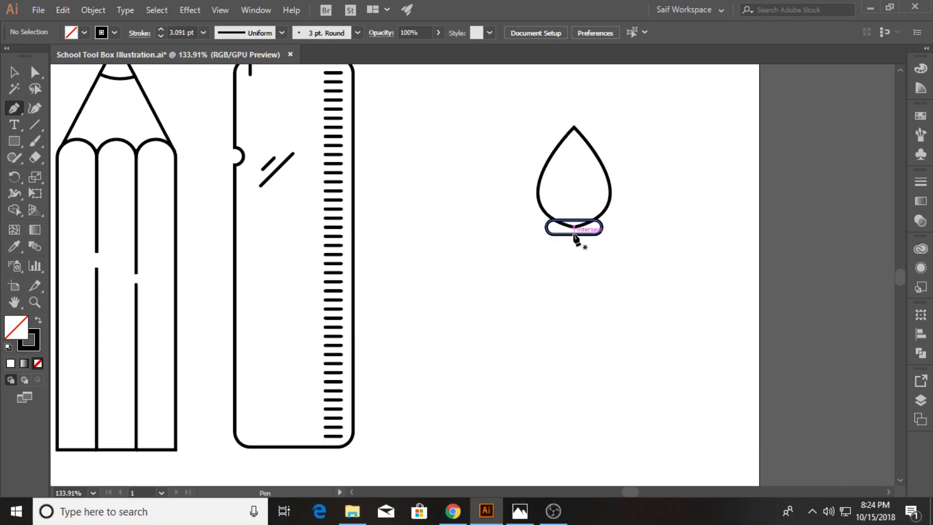
{"action": "left_click", "coordinate": [553, 235]}
{"action": "scroll", "coordinate": [548, 272], "scroll_direction": "down", "scroll_amount": 2}
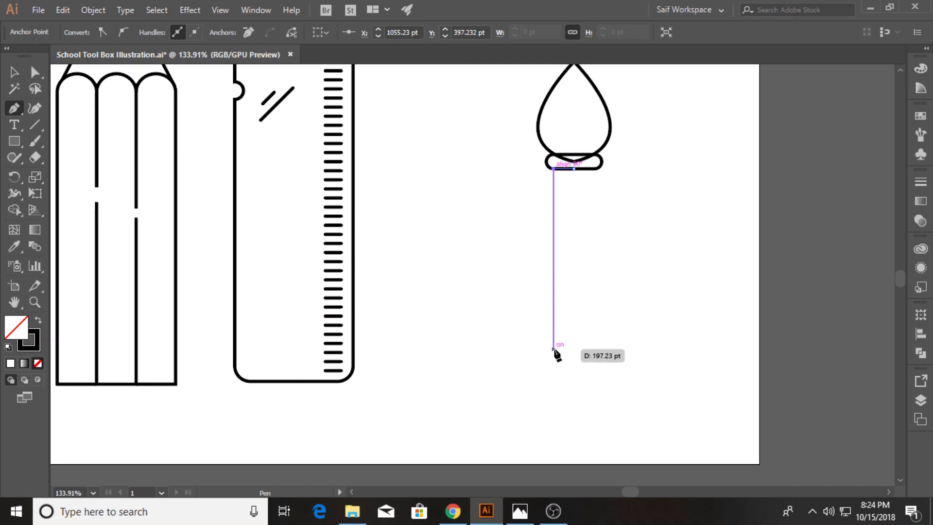
{"action": "left_click_drag", "start_coordinate": [553, 370], "coordinate": [590, 483]}
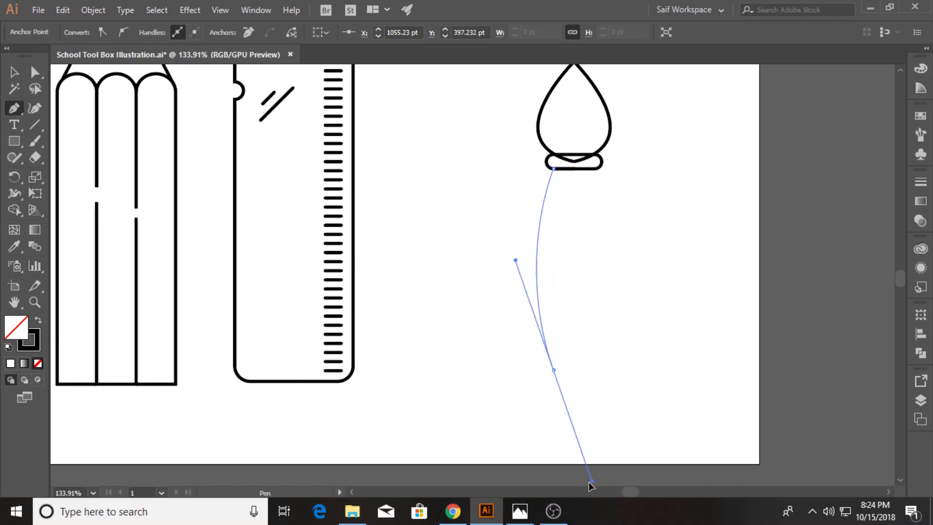
{"action": "key", "text": "ctrl+z"}
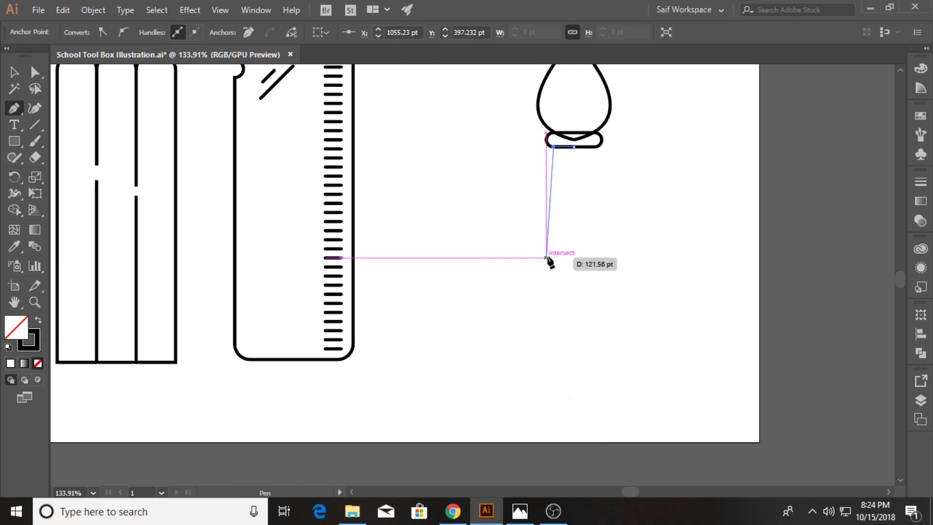
{"action": "left_click_drag", "start_coordinate": [546, 258], "coordinate": [571, 344]}
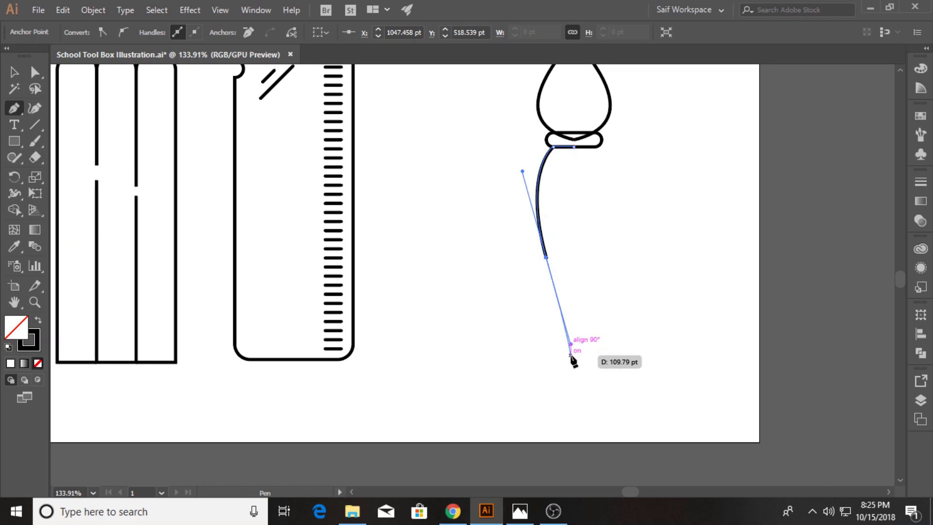
{"action": "left_click", "coordinate": [570, 355]}
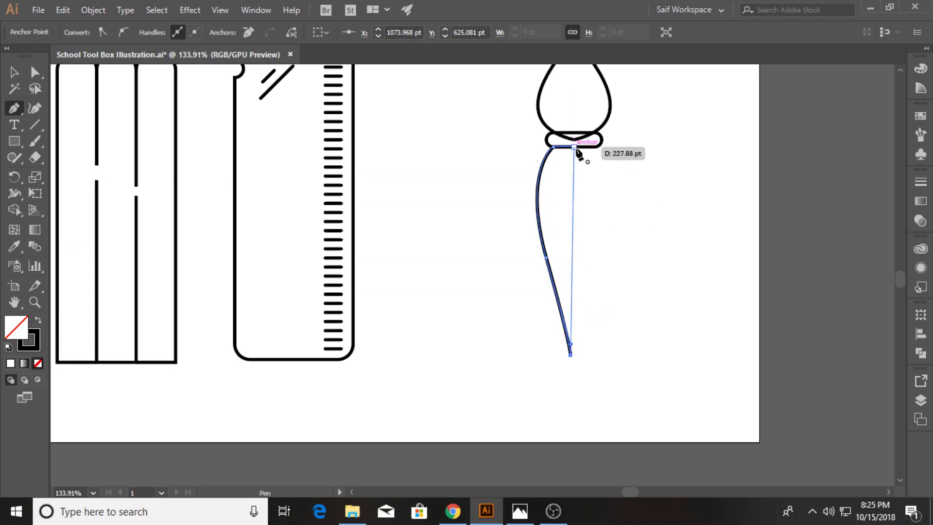
{"action": "left_click", "coordinate": [571, 355]}
{"action": "left_click", "coordinate": [574, 146]}
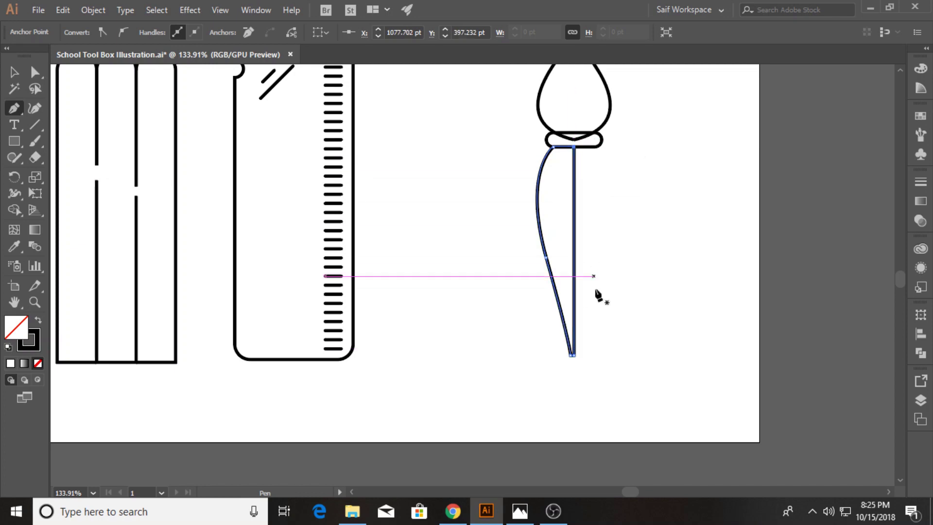
{"action": "key", "text": "v"}
Make a vertically reflected copy of the brush half and move it to the right side
{"action": "left_click", "coordinate": [511, 211]}
{"action": "right_click", "coordinate": [538, 218]}
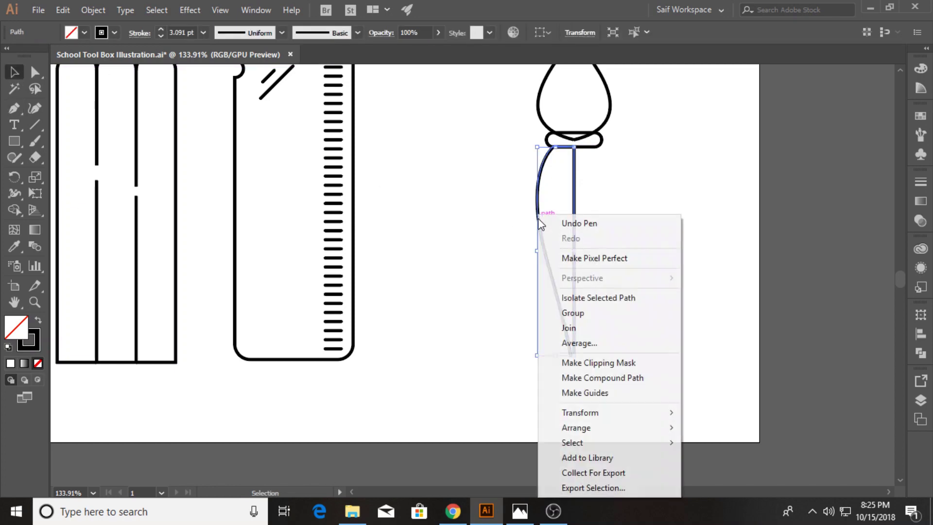
{"action": "left_click", "coordinate": [709, 343]}
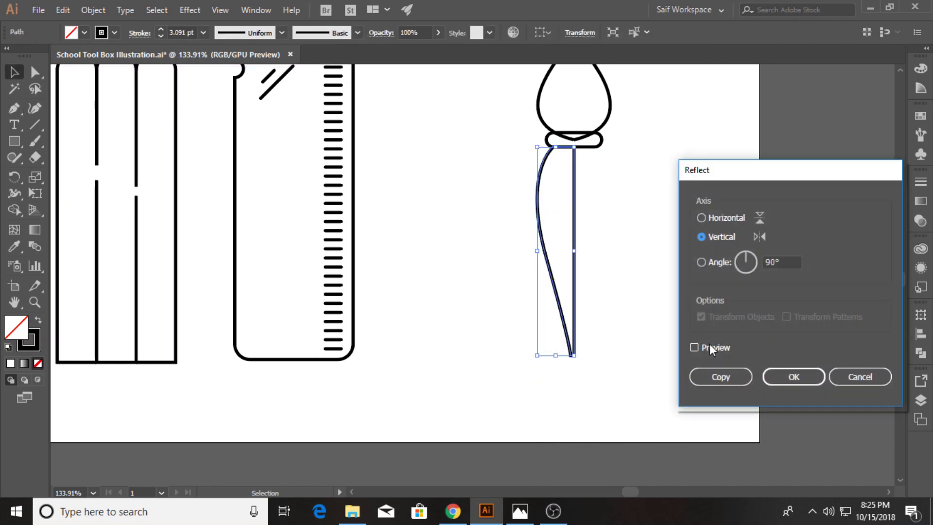
{"action": "left_click", "coordinate": [716, 376]}
{"action": "left_click", "coordinate": [687, 360]}
{"action": "mouse_move", "coordinate": [579, 243]}
{"action": "left_mouse_down"}
{"action": "mouse_move", "coordinate": [610, 246]}
{"action": "mouse_move", "coordinate": [602, 263]}
{"action": "mouse_move", "coordinate": [529, 301]}
{"action": "left_mouse_up"}
{"action": "left_click", "coordinate": [675, 222]}
Unite the two brush-body halves into one shape with Pathfinder
{"action": "left_click", "coordinate": [639, 248]}
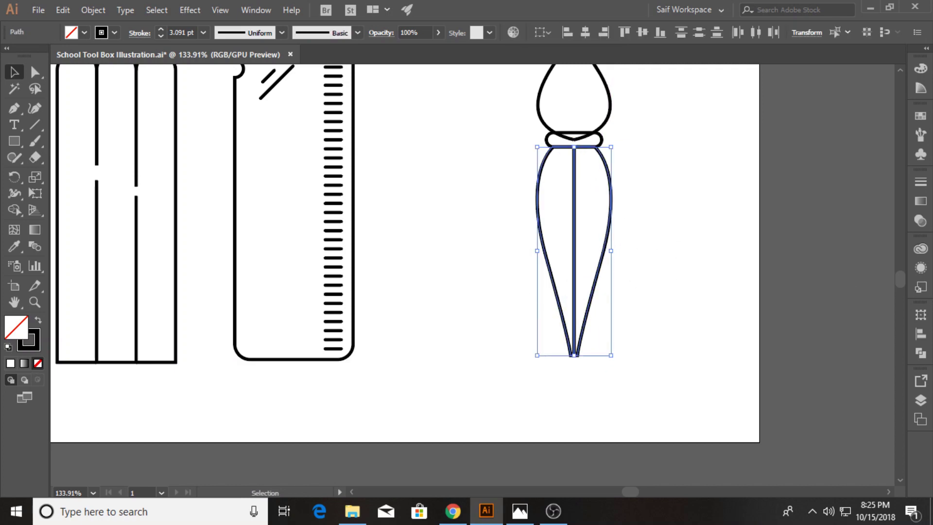
{"action": "left_click", "coordinate": [921, 359]}
{"action": "left_click", "coordinate": [763, 341]}
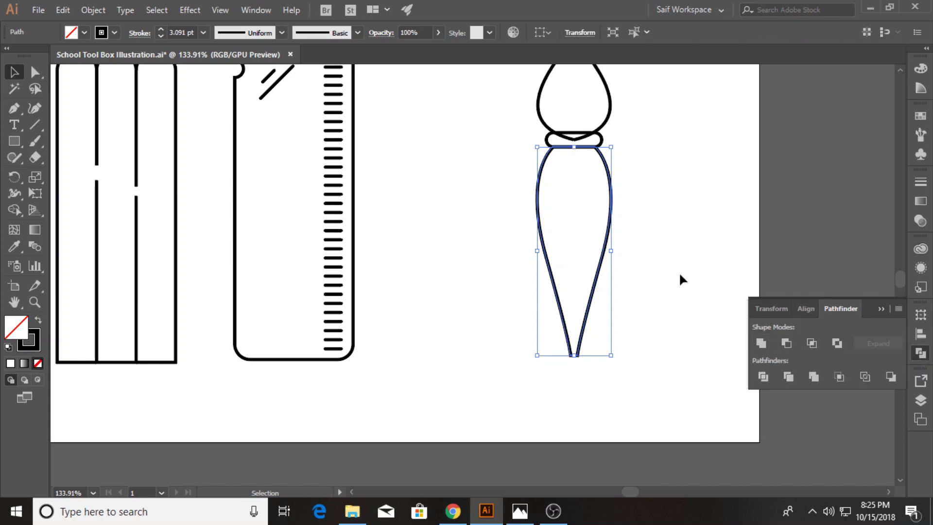
{"action": "left_click", "coordinate": [678, 271]}
{"action": "left_click", "coordinate": [872, 311]}
{"action": "scroll", "coordinate": [427, 250], "scroll_direction": "up", "scroll_amount": 1}
Marquee-select all paintbrush parts and group them with Object > Group
{"action": "scroll", "coordinate": [490, 138], "scroll_direction": "up", "scroll_amount": 3}
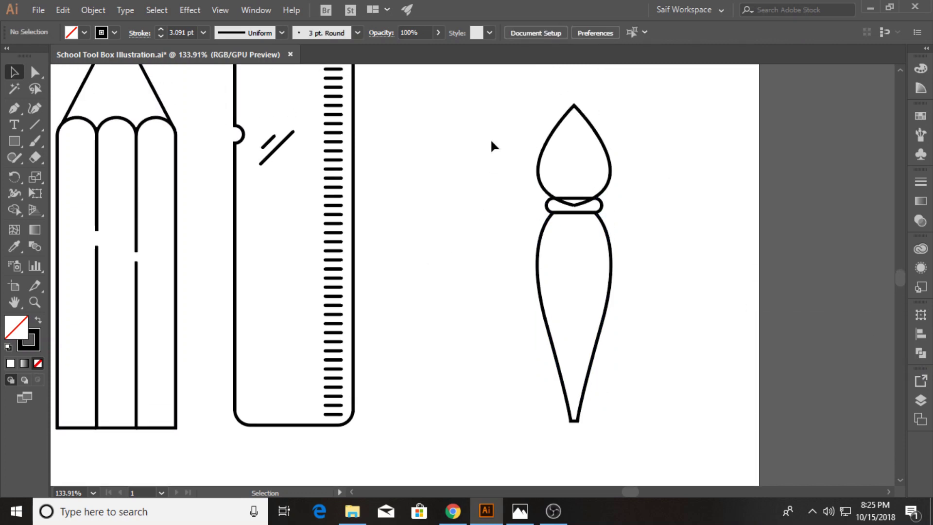
{"action": "scroll", "coordinate": [457, 233], "scroll_direction": "up", "scroll_amount": 4}
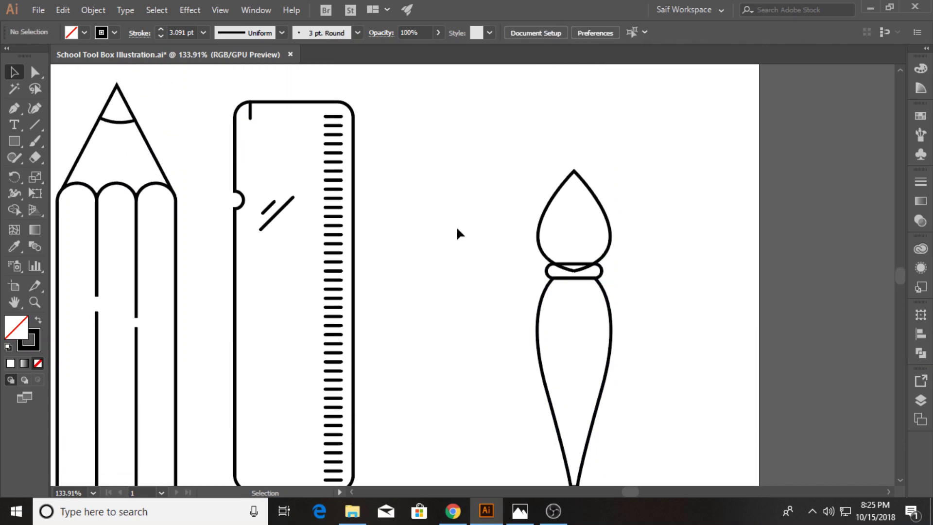
{"action": "left_click_drag", "start_coordinate": [495, 183], "coordinate": [654, 323]}
{"action": "left_click", "coordinate": [93, 10]}
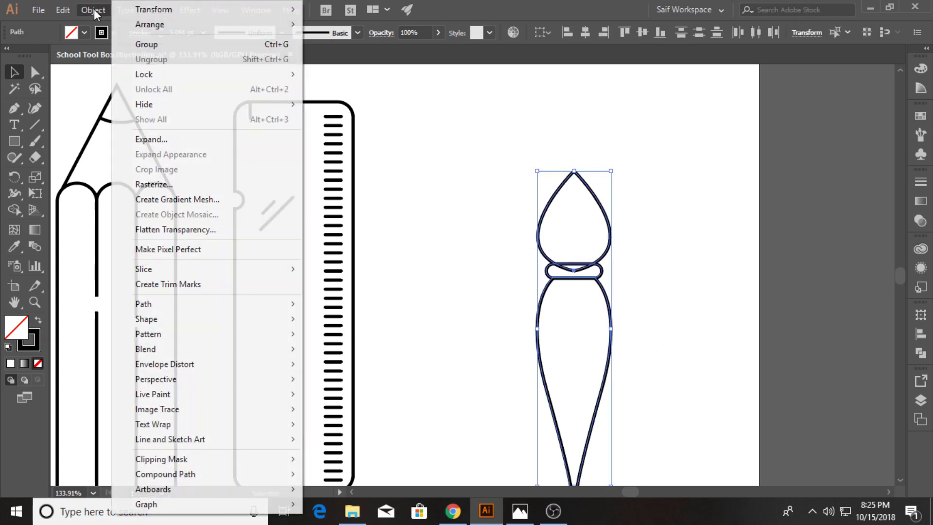
{"action": "left_click", "coordinate": [224, 44]}
{"action": "left_click", "coordinate": [495, 168]}
Enlarge the grouped paintbrush and move it left beside the ruler
{"action": "left_click", "coordinate": [550, 208]}
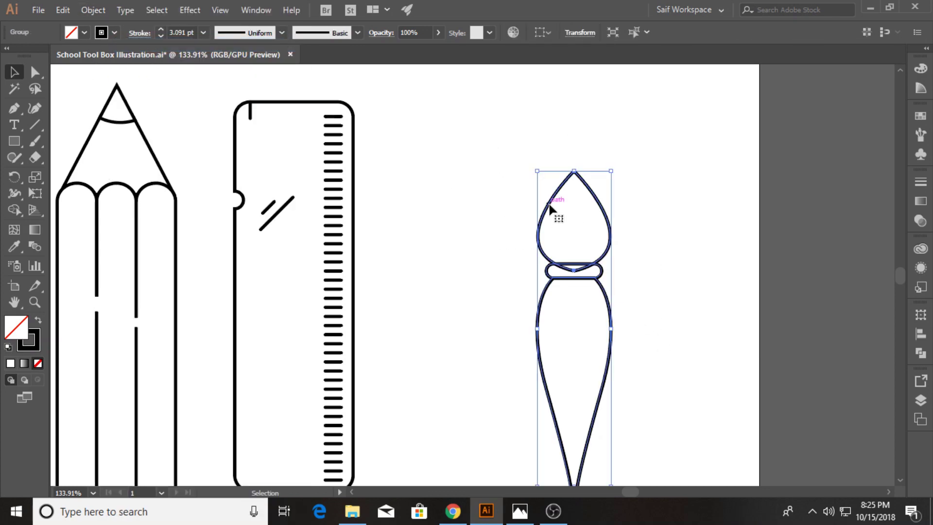
{"action": "left_click_drag", "start_coordinate": [537, 170], "coordinate": [488, 114]}
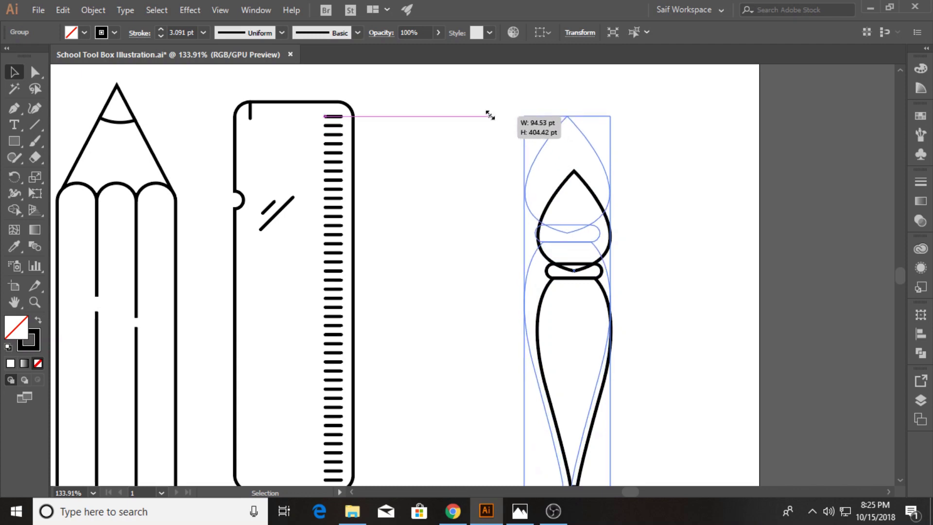
{"action": "left_click", "coordinate": [579, 246]}
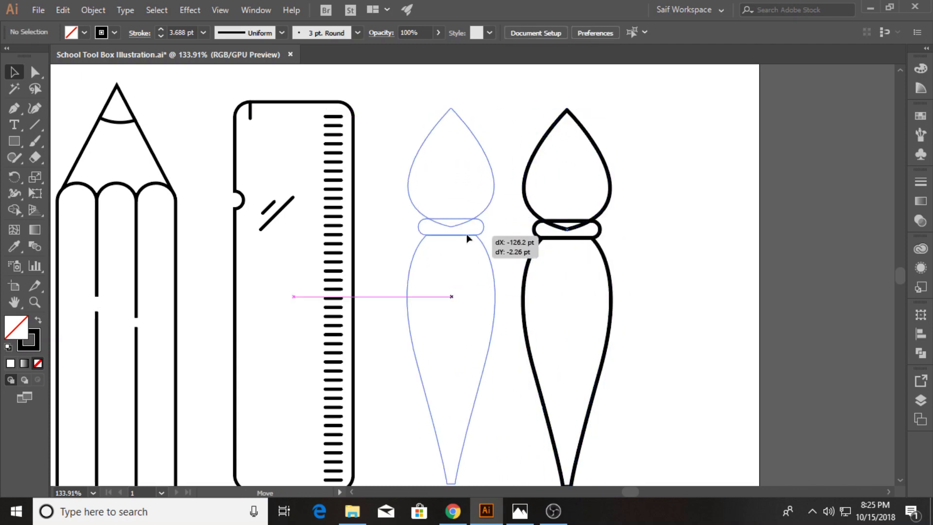
{"action": "left_click_drag", "start_coordinate": [579, 243], "coordinate": [471, 238]}
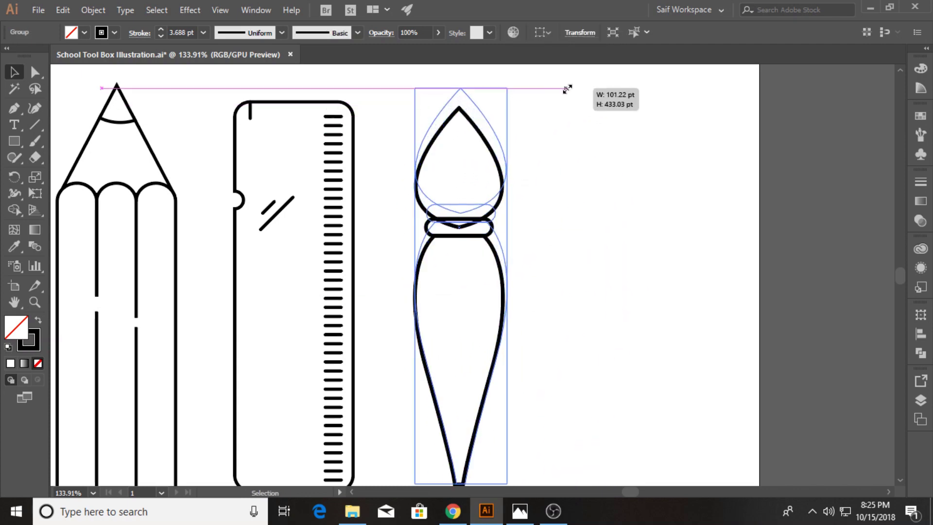
{"action": "left_click_drag", "start_coordinate": [505, 111], "coordinate": [567, 89]}
{"action": "left_click_drag", "start_coordinate": [487, 215], "coordinate": [487, 231]}
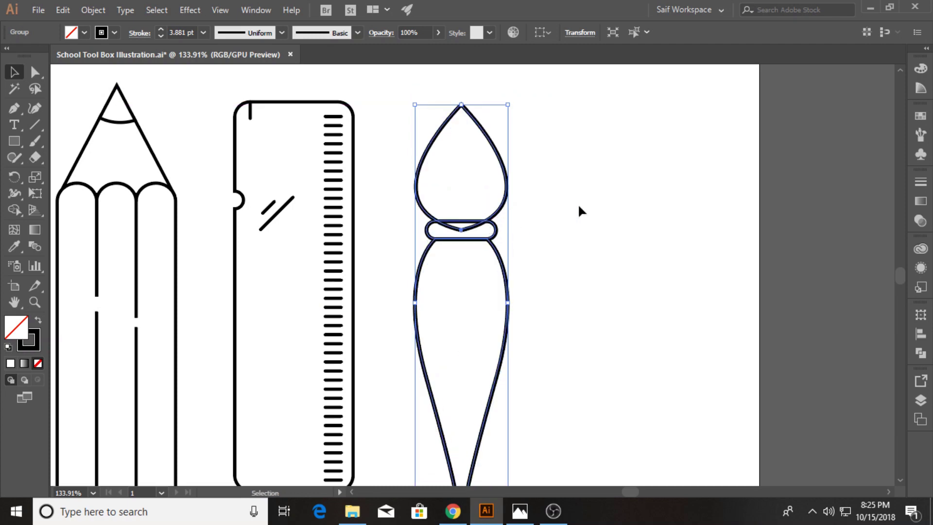
{"action": "left_click", "coordinate": [577, 205]}
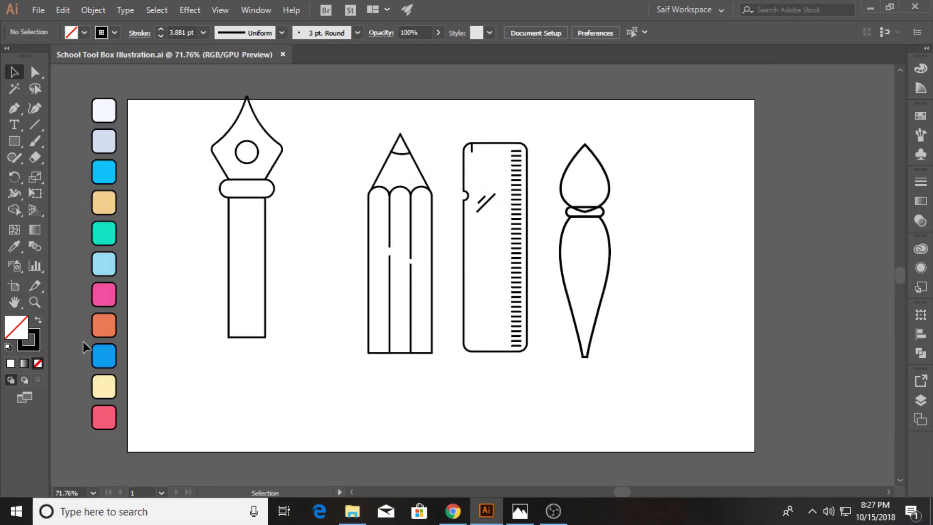
Shrink the four tool drawings together and move them higher up the artboard
{"action": "mouse_move", "coordinate": [196, 112]}
{"action": "left_mouse_down"}
{"action": "mouse_move", "coordinate": [543, 270]}
{"action": "mouse_move", "coordinate": [617, 360]}
{"action": "mouse_move", "coordinate": [576, 317]}
{"action": "mouse_move", "coordinate": [464, 240]}
{"action": "mouse_move", "coordinate": [438, 244]}
{"action": "left_mouse_up"}
{"action": "left_click", "coordinate": [365, 332]}
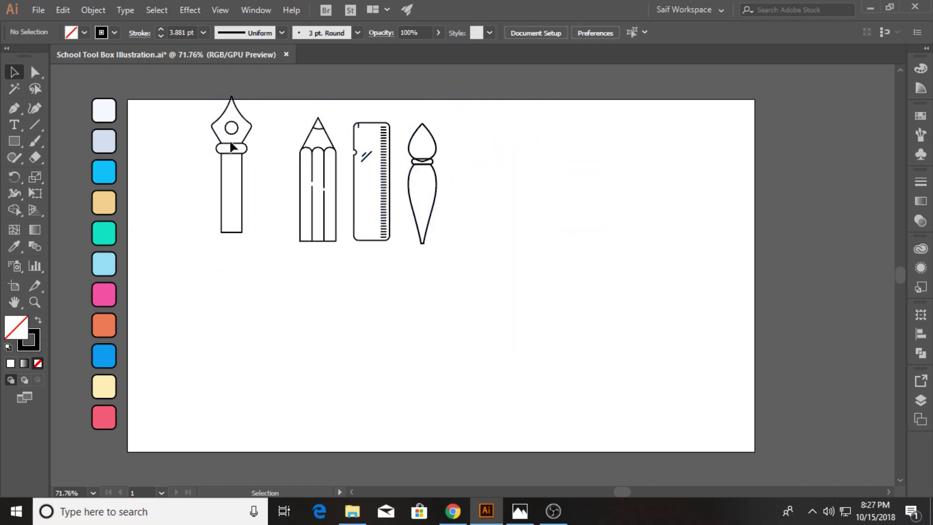
{"action": "key", "text": "ctrl+a"}
{"action": "left_click_drag", "start_coordinate": [231, 145], "coordinate": [236, 105]}
Draw a wide box body below the tools with rounded bottom corners
{"action": "key", "text": "m"}
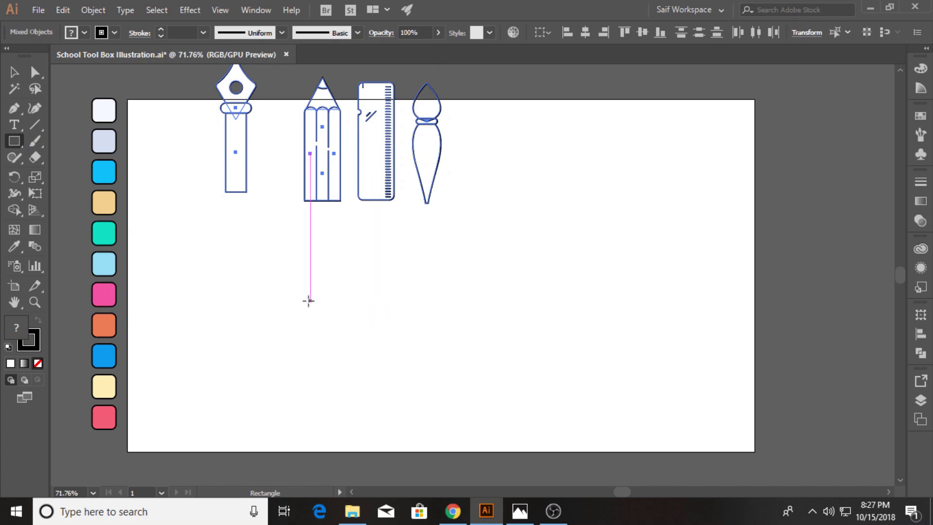
{"action": "left_click_drag", "start_coordinate": [290, 283], "coordinate": [552, 421]}
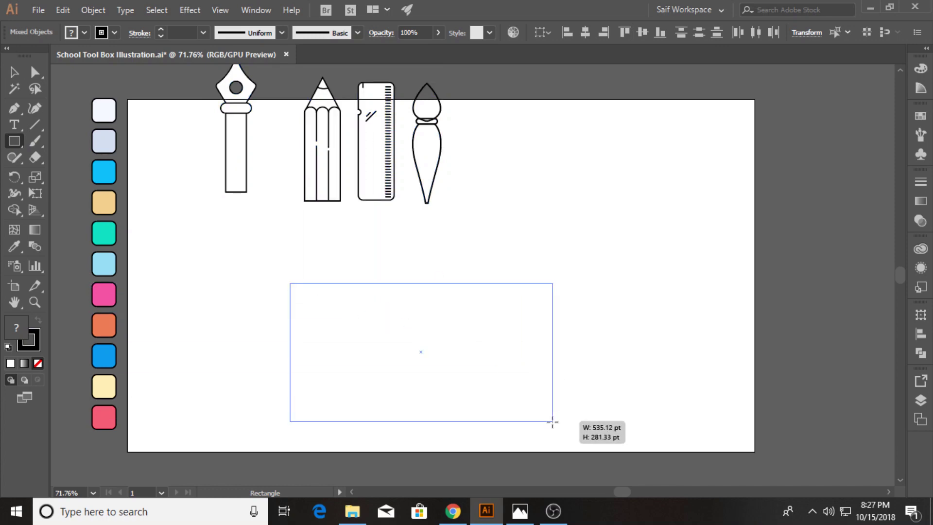
{"action": "left_click", "coordinate": [34, 72]}
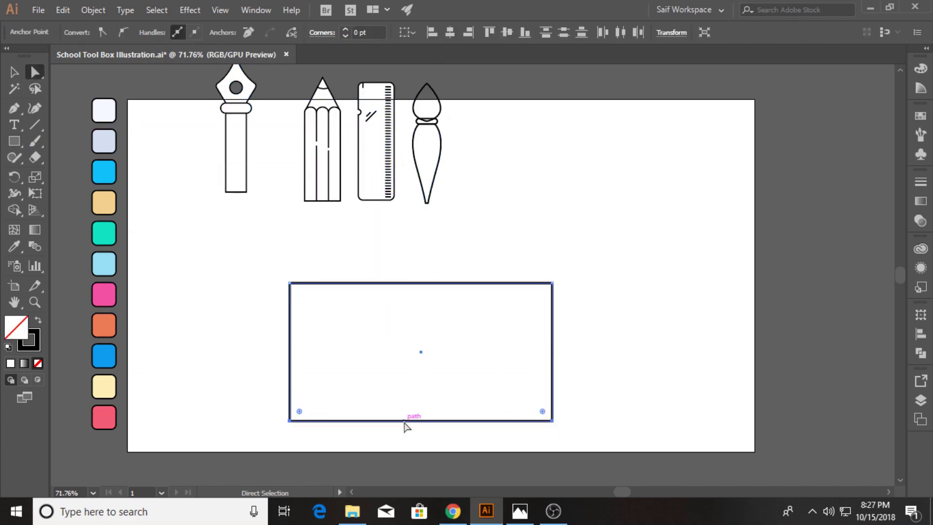
{"action": "left_click_drag", "start_coordinate": [299, 411], "coordinate": [306, 412]}
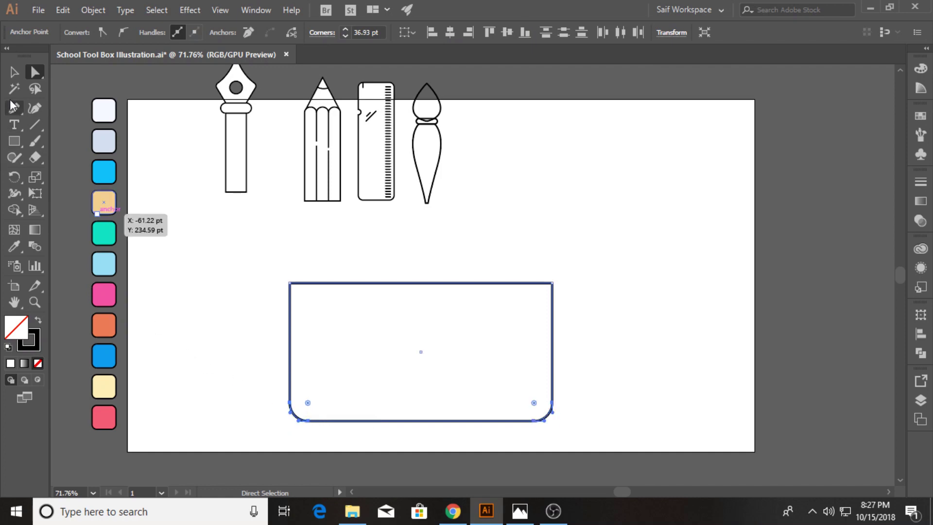
{"action": "key", "text": "v"}
{"action": "left_click", "coordinate": [256, 302]}
Add a thin rim bar across the box top, make it slightly taller and round its ends
{"action": "key", "text": "m"}
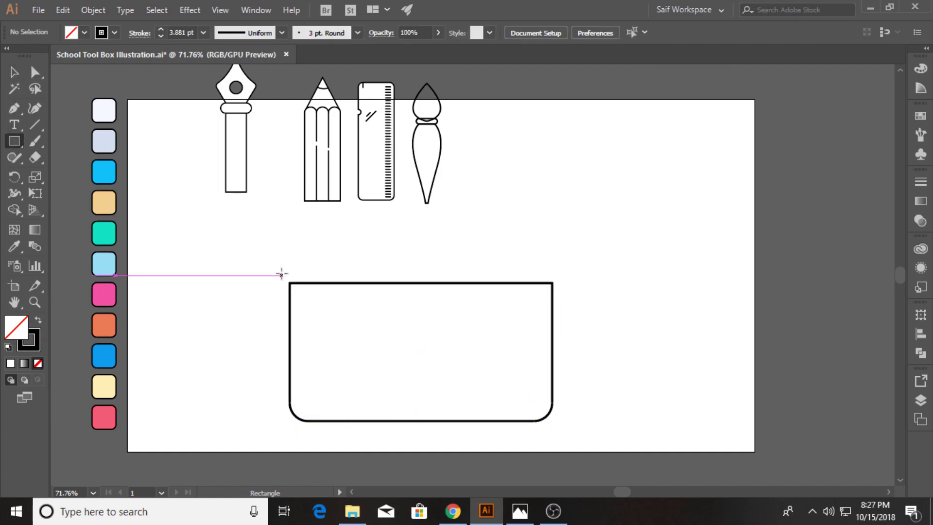
{"action": "left_click_drag", "start_coordinate": [282, 274], "coordinate": [564, 283]}
{"action": "key", "text": "v"}
{"action": "left_click", "coordinate": [218, 172]}
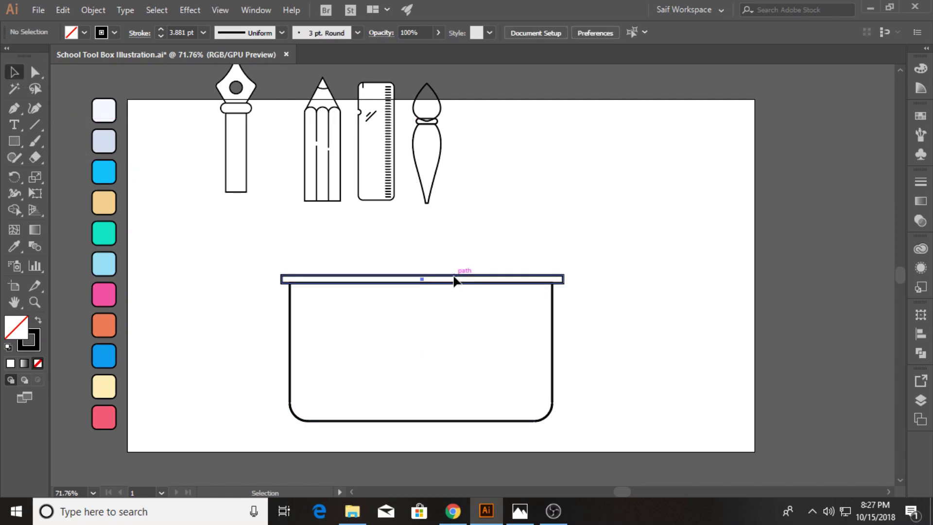
{"action": "left_click", "coordinate": [453, 280]}
{"action": "left_click_drag", "start_coordinate": [422, 277], "coordinate": [421, 272]}
{"action": "left_click", "coordinate": [428, 249]}
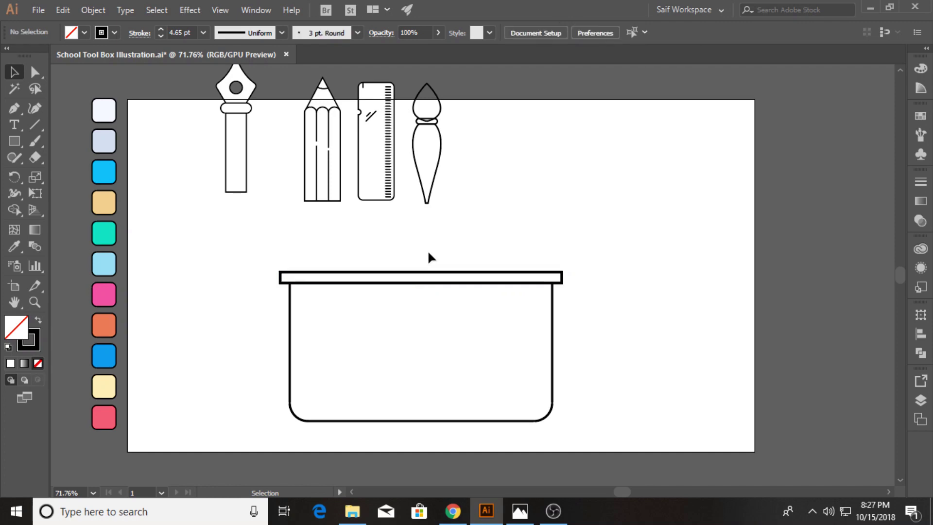
{"action": "left_click", "coordinate": [478, 274]}
{"action": "left_click", "coordinate": [37, 75]}
{"action": "left_click_drag", "start_coordinate": [291, 277], "coordinate": [306, 277]}
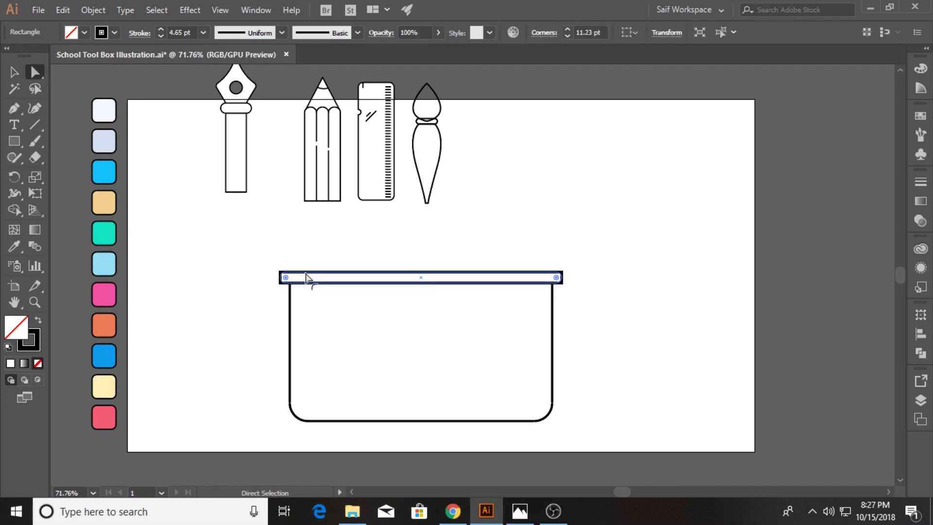
{"action": "left_click", "coordinate": [267, 287]}
{"action": "scroll", "coordinate": [270, 302], "scroll_direction": "up", "scroll_amount": 1}
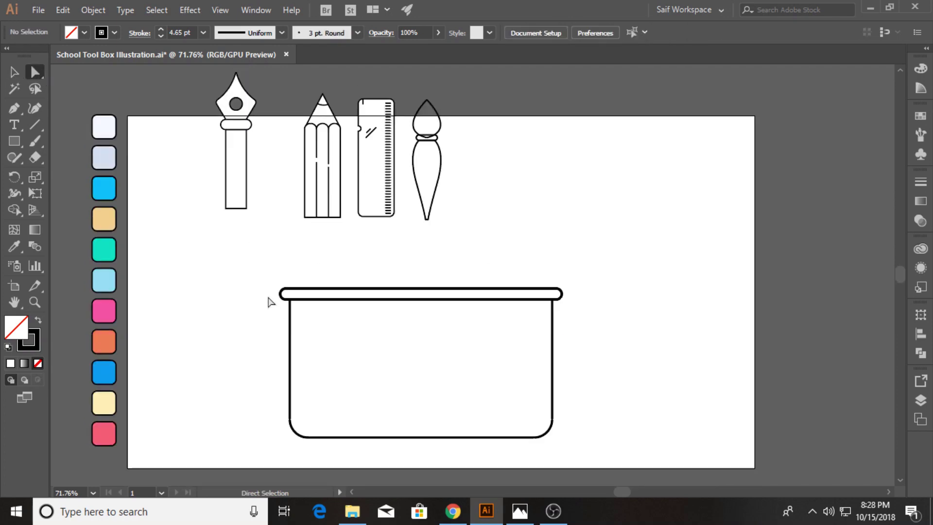
{"action": "left_click", "coordinate": [14, 141]}
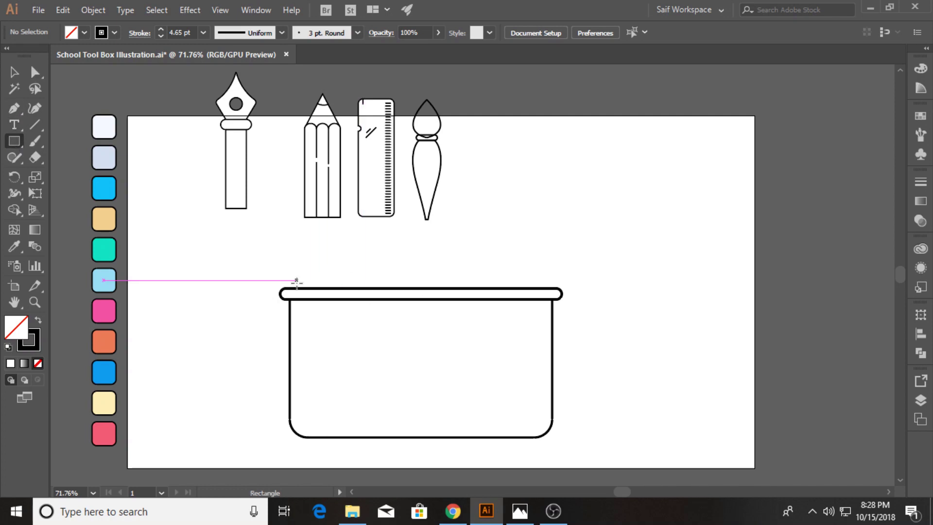
Draw a narrow upright above the rim's left end with rounded top corners
{"action": "mouse_move", "coordinate": [290, 286]}
{"action": "left_mouse_down"}
{"action": "mouse_move", "coordinate": [306, 245]}
{"action": "mouse_move", "coordinate": [304, 222]}
{"action": "mouse_move", "coordinate": [295, 222]}
{"action": "left_mouse_up"}
{"action": "key", "text": "a"}
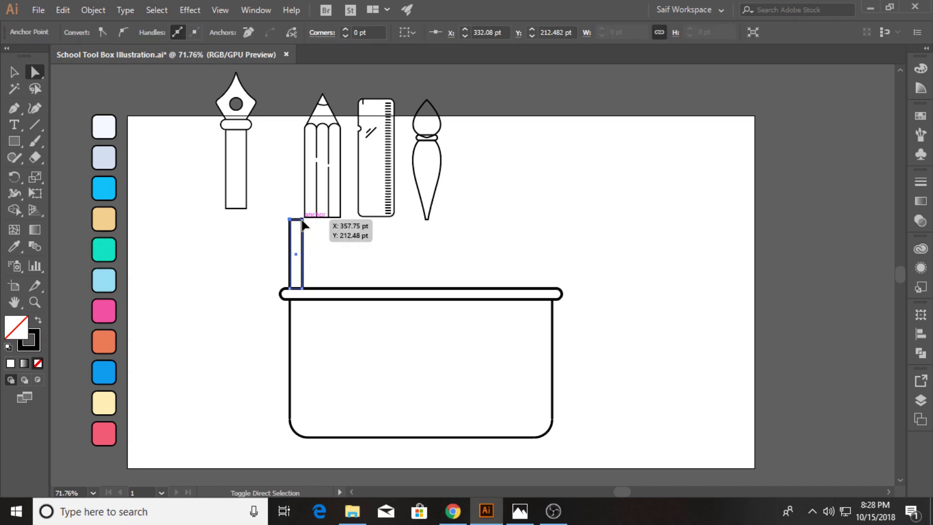
{"action": "mouse_move", "coordinate": [302, 223]}
{"action": "left_mouse_down"}
{"action": "mouse_move", "coordinate": [300, 232]}
{"action": "mouse_move", "coordinate": [551, 261]}
{"action": "left_mouse_up"}
{"action": "left_click", "coordinate": [262, 264]}
{"action": "key", "text": "v"}
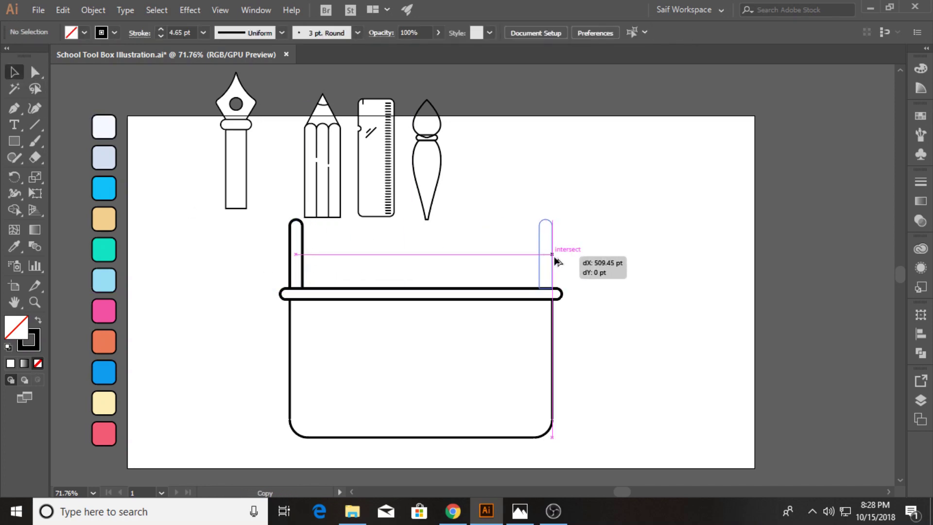
Copy the upright to the rim's right end and stretch a handle bar between the posts
{"action": "left_click", "coordinate": [399, 294]}
{"action": "left_click_drag", "start_coordinate": [416, 295], "coordinate": [415, 247]}
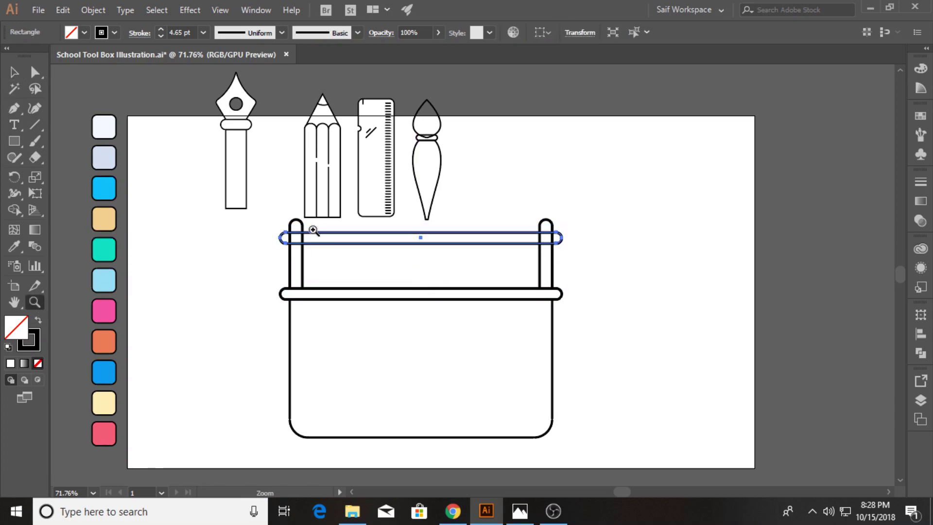
{"action": "scroll", "coordinate": [314, 229], "scroll_direction": "up", "scroll_amount": 5}
{"action": "left_click_drag", "start_coordinate": [179, 266], "coordinate": [157, 265]}
{"action": "left_click_drag", "start_coordinate": [752, 243], "coordinate": [754, 231]}
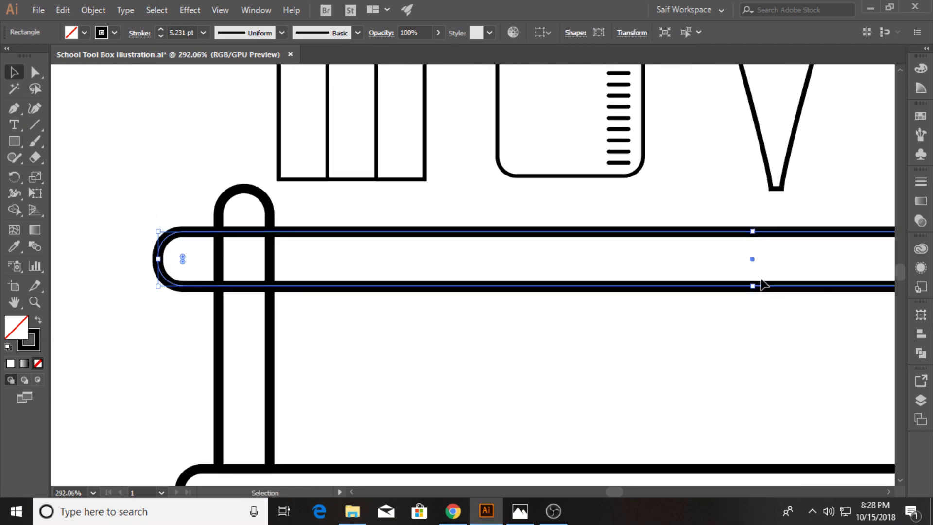
{"action": "left_click", "coordinate": [34, 302]}
{"action": "mouse_move", "coordinate": [514, 312]}
{"action": "left_mouse_down"}
{"action": "mouse_move", "coordinate": [350, 345]}
{"action": "mouse_move", "coordinate": [217, 227]}
{"action": "left_mouse_up"}
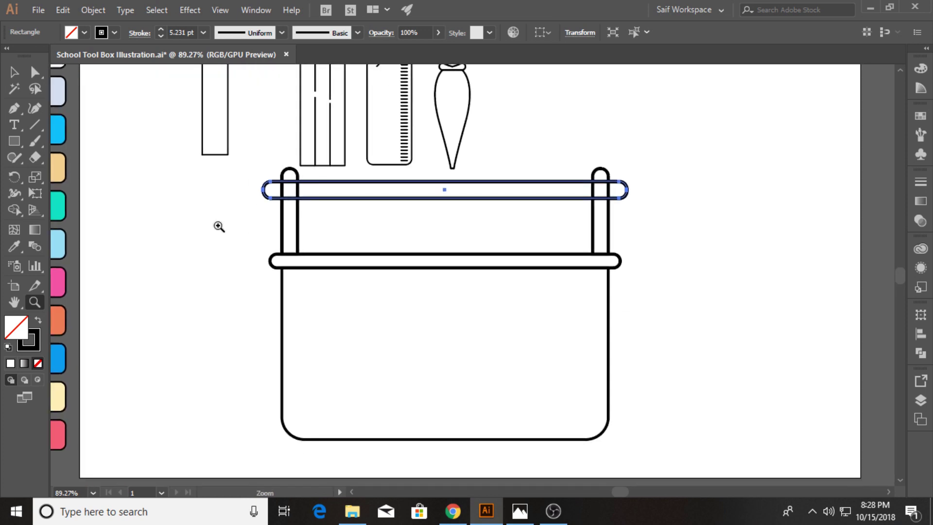
{"action": "left_click", "coordinate": [14, 73]}
Shorten the box body by pulling its bottom edge up
{"action": "left_click", "coordinate": [229, 248]}
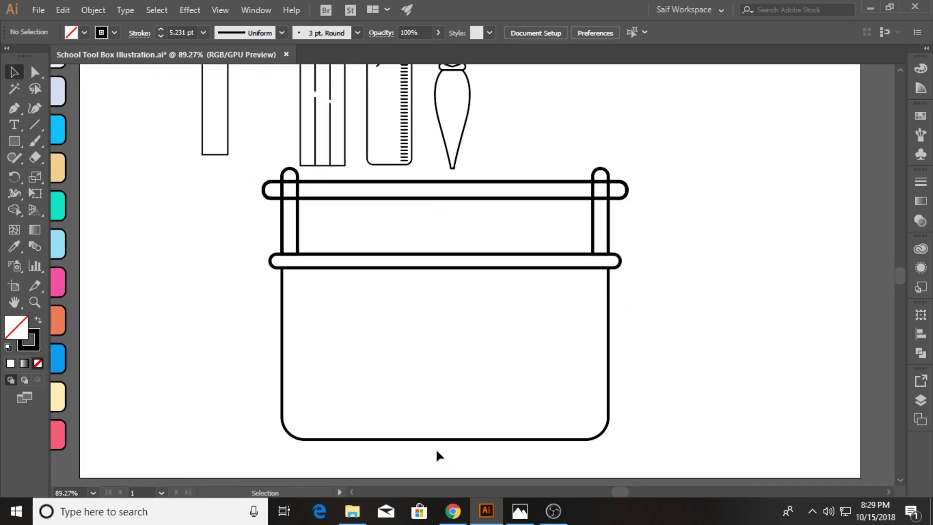
{"action": "left_click", "coordinate": [445, 439]}
{"action": "left_click_drag", "start_coordinate": [446, 439], "coordinate": [445, 420]}
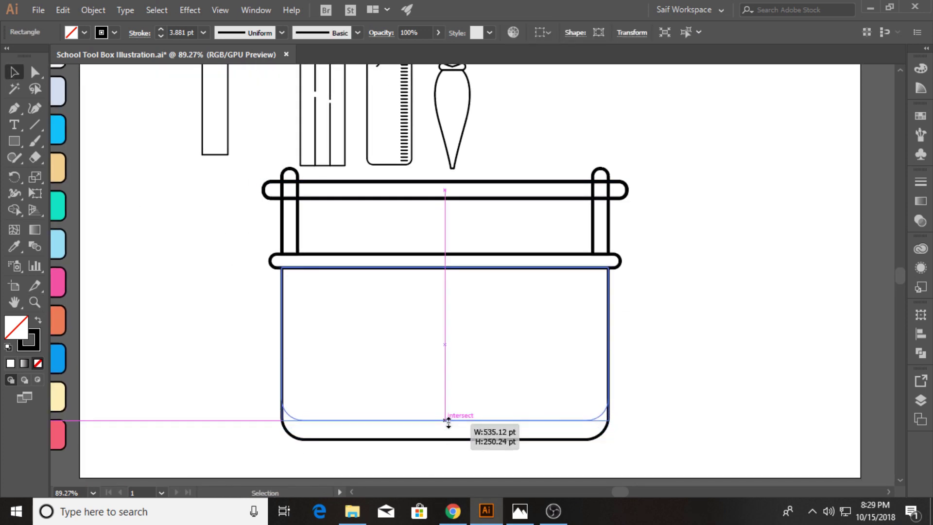
{"action": "left_click", "coordinate": [338, 405]}
{"action": "left_click", "coordinate": [446, 420]}
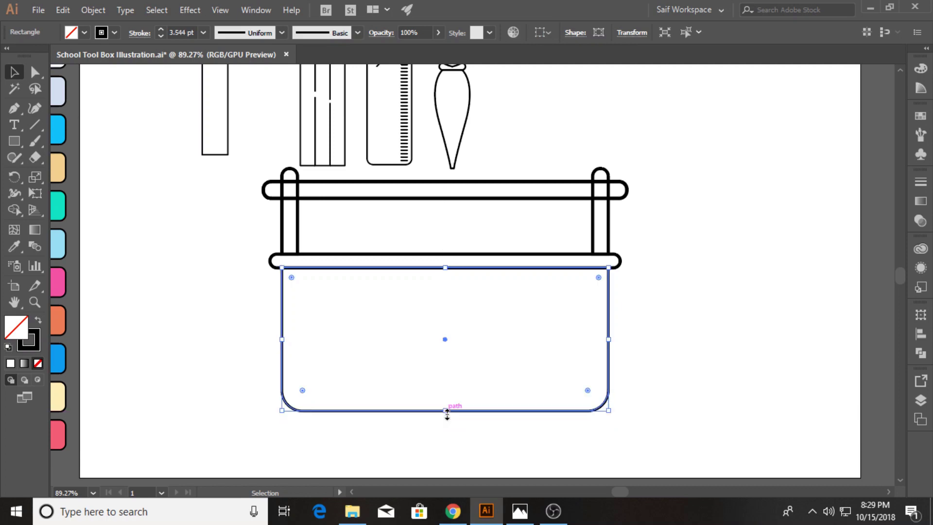
{"action": "left_click", "coordinate": [445, 424]}
{"action": "left_click_drag", "start_coordinate": [446, 420], "coordinate": [446, 416]}
{"action": "left_click", "coordinate": [267, 363]}
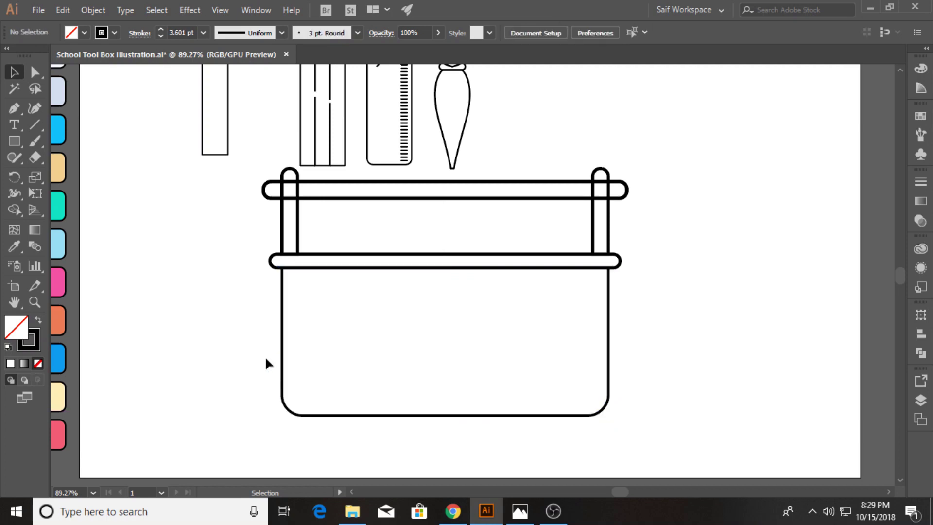
Select every box part and move the whole box lower
{"action": "left_click_drag", "start_coordinate": [261, 196], "coordinate": [638, 315]}
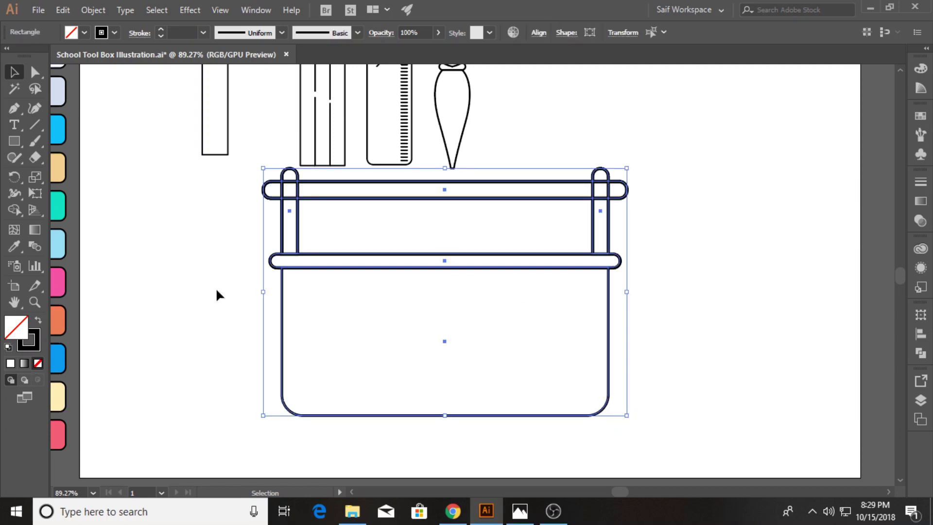
{"action": "left_click", "coordinate": [216, 287]}
{"action": "mouse_move", "coordinate": [229, 188]}
{"action": "left_mouse_down"}
{"action": "mouse_move", "coordinate": [525, 279]}
{"action": "mouse_move", "coordinate": [525, 321]}
{"action": "left_mouse_up"}
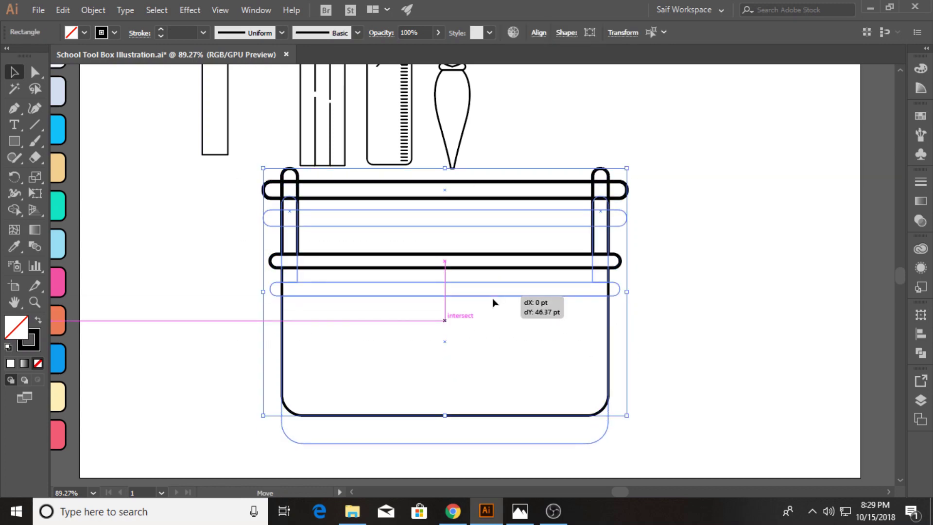
Draw a rectangle to the upper right of the tools
{"action": "scroll", "coordinate": [224, 284], "scroll_direction": "up", "scroll_amount": 2}
{"action": "left_click", "coordinate": [201, 293]}
{"action": "key", "text": "m"}
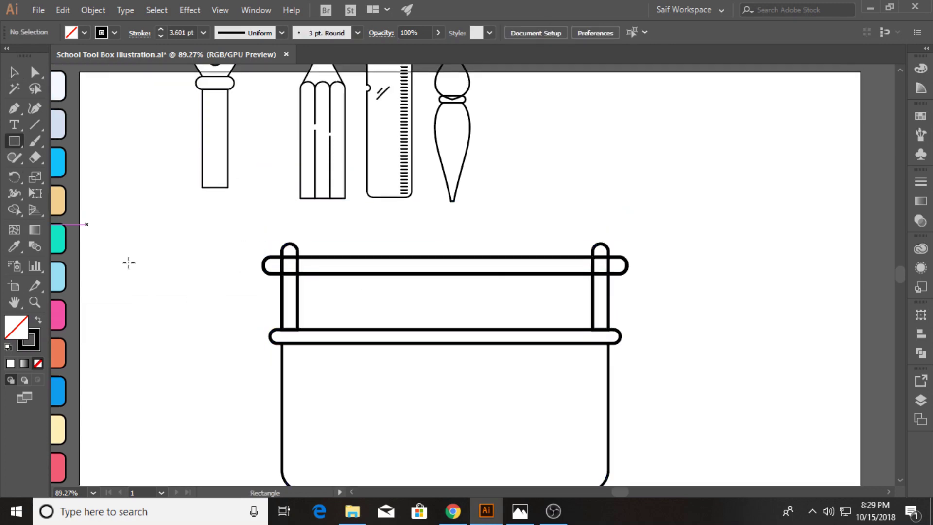
{"action": "left_click_drag", "start_coordinate": [635, 117], "coordinate": [764, 212]}
{"action": "key", "text": "v"}
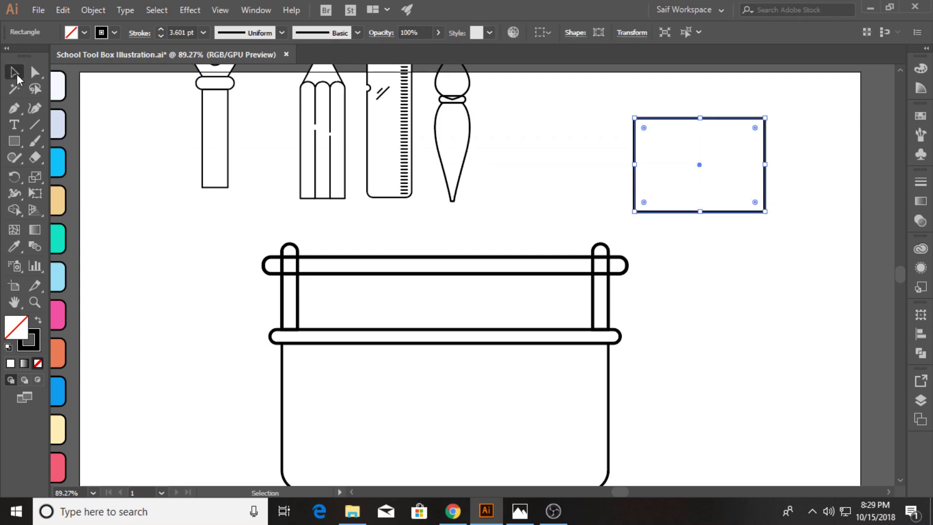
{"action": "left_click", "coordinate": [178, 221]}
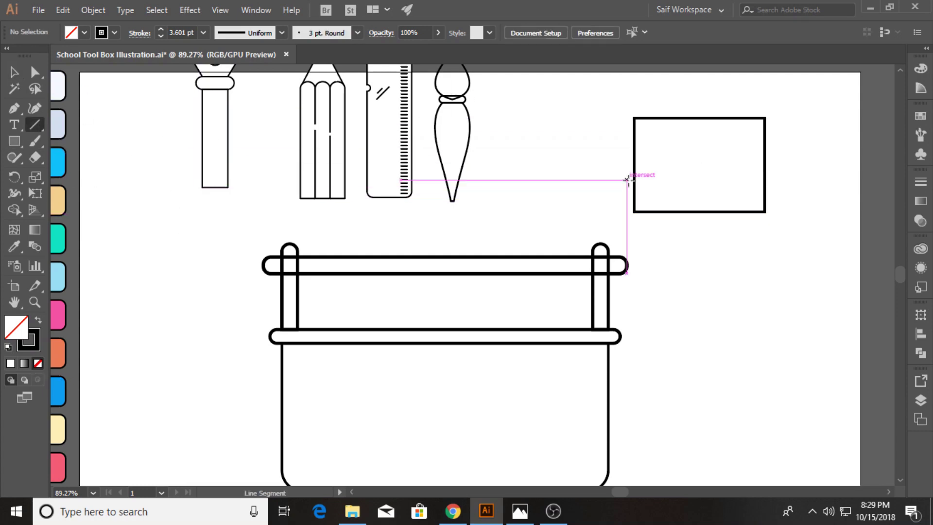
Cut the rectangle's lower-left corner with a diagonal line using Pathfinder Divide
{"action": "left_click_drag", "start_coordinate": [627, 180], "coordinate": [676, 229]}
{"action": "key", "text": "v"}
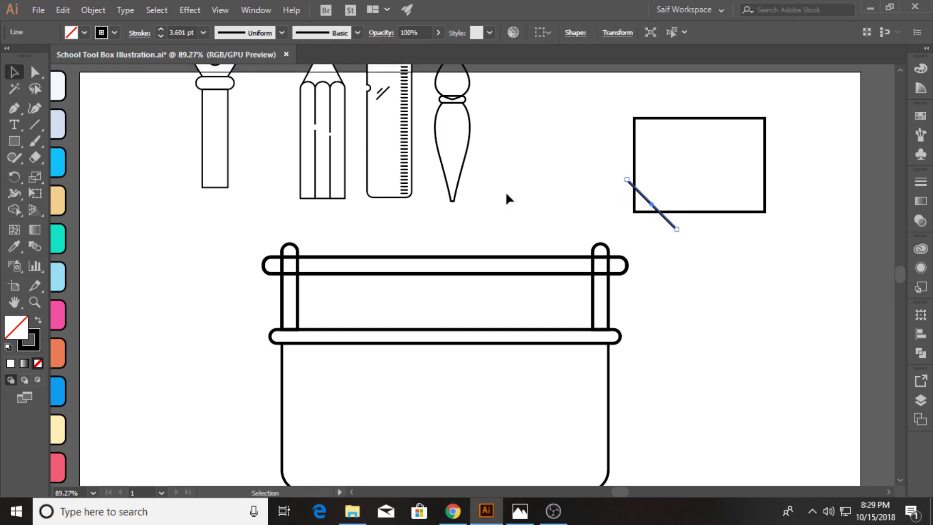
{"action": "left_click_drag", "start_coordinate": [610, 107], "coordinate": [653, 144]}
{"action": "left_click", "coordinate": [920, 353]}
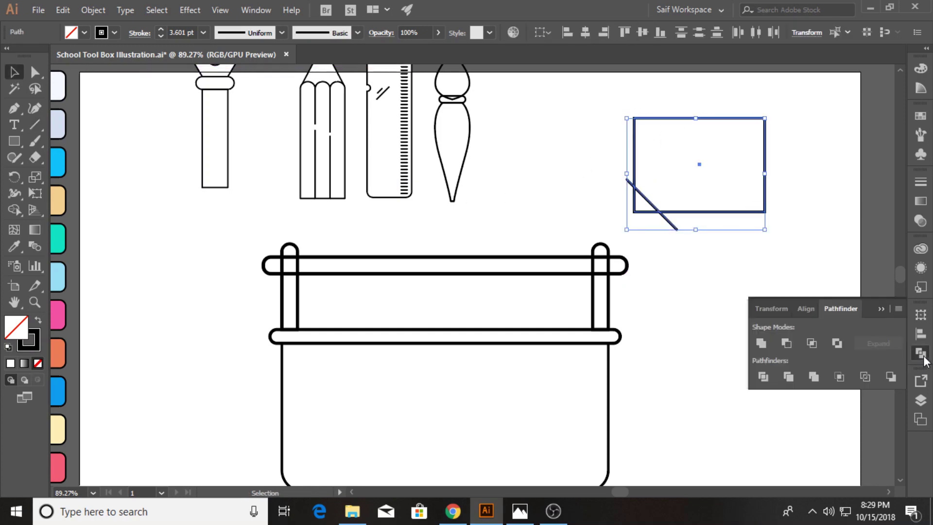
{"action": "left_click", "coordinate": [764, 379]}
{"action": "left_click", "coordinate": [920, 353]}
{"action": "left_click", "coordinate": [663, 201]}
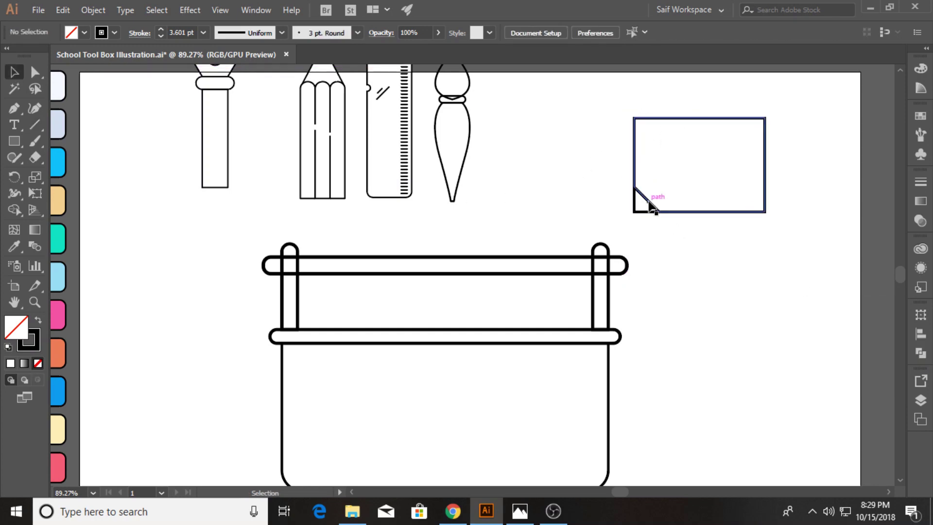
Ungroup the pieces and rotate the corner triangle 180° into a folded corner
{"action": "right_click", "coordinate": [652, 206]}
{"action": "left_click", "coordinate": [756, 317]}
{"action": "left_click", "coordinate": [646, 213]}
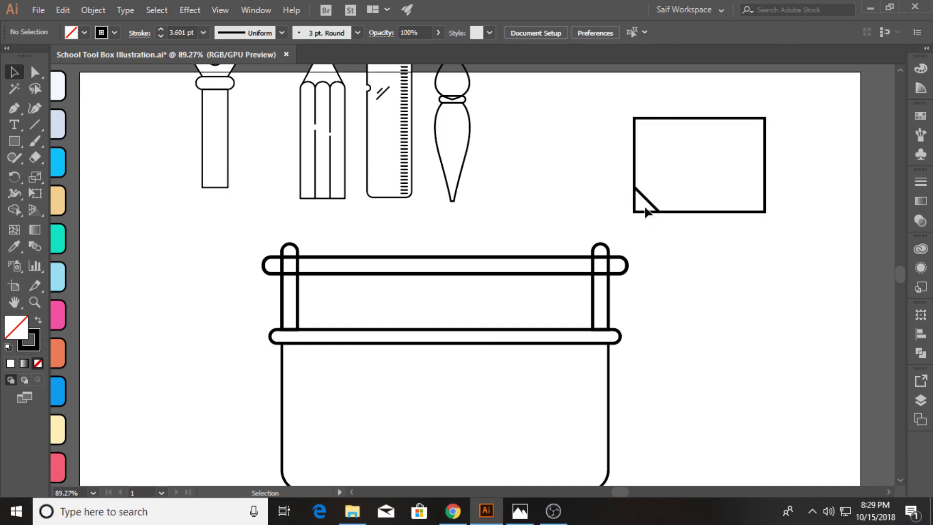
{"action": "left_click", "coordinate": [644, 212]}
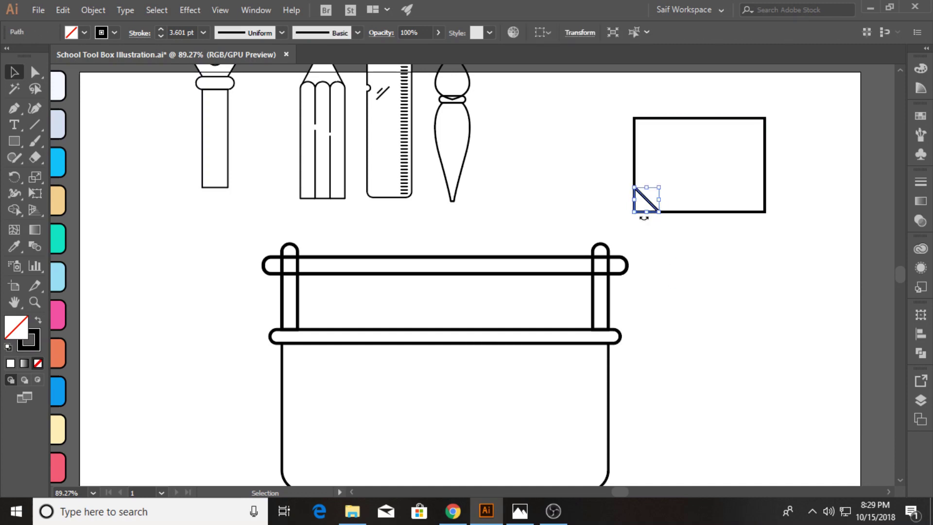
{"action": "left_click_drag", "start_coordinate": [643, 218], "coordinate": [649, 181]}
Check the stroke settings of the note's corner triangle and rectangle
{"action": "left_click", "coordinate": [686, 264]}
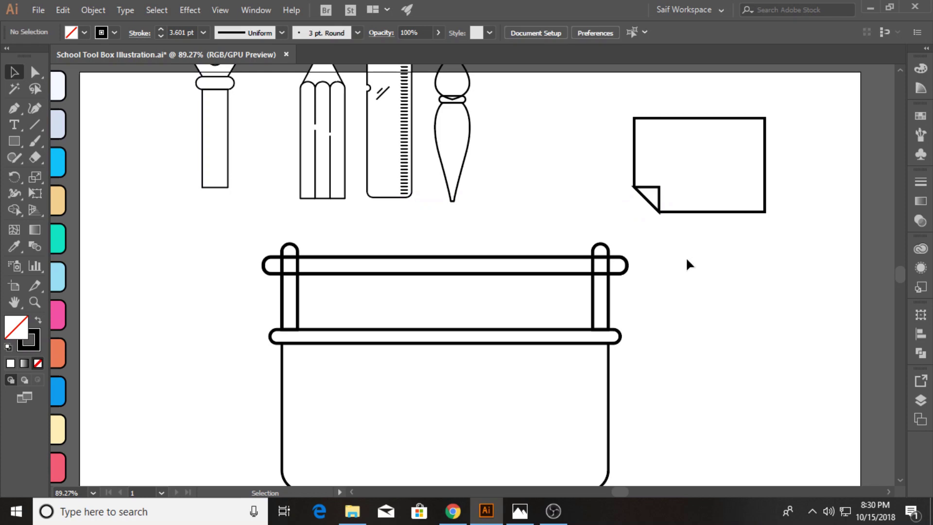
{"action": "left_click", "coordinate": [659, 202]}
{"action": "left_click", "coordinate": [712, 253]}
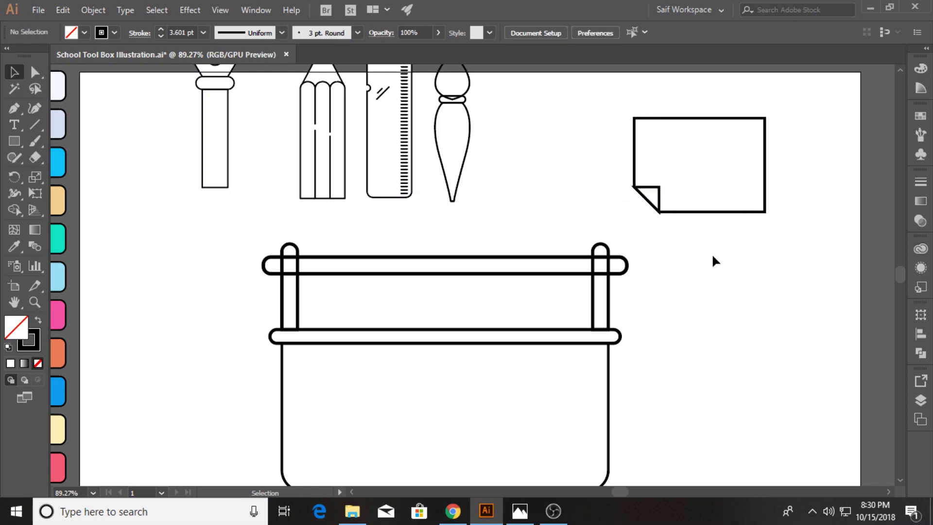
{"action": "left_click", "coordinate": [659, 200]}
{"action": "left_click", "coordinate": [133, 38]}
{"action": "left_click", "coordinate": [635, 160]}
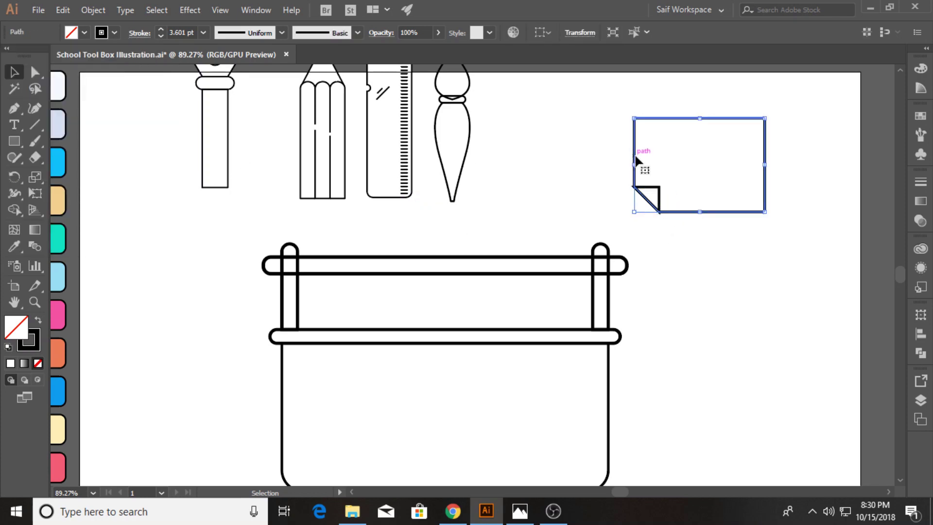
{"action": "left_click", "coordinate": [132, 34]}
{"action": "left_click", "coordinate": [705, 257]}
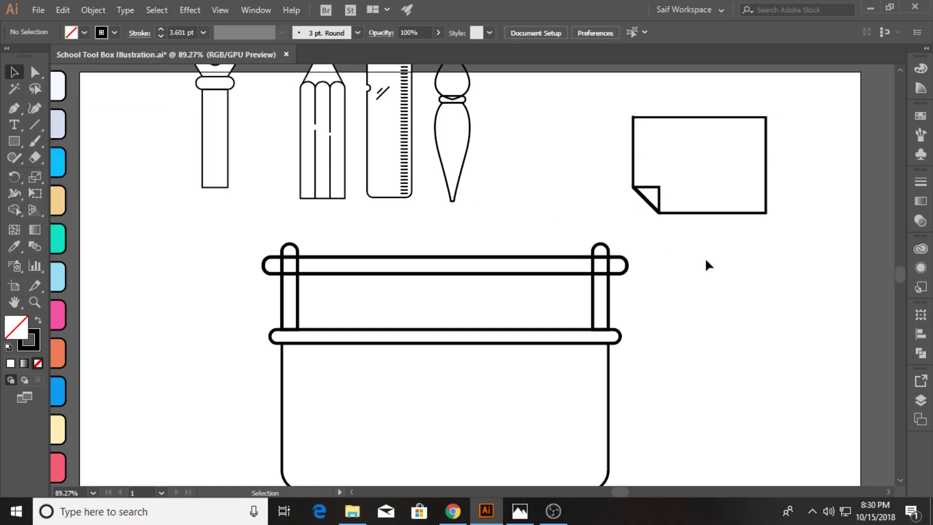
Move the note rectangle to the right, away from the corner triangle
{"action": "left_click_drag", "start_coordinate": [606, 95], "coordinate": [772, 180]}
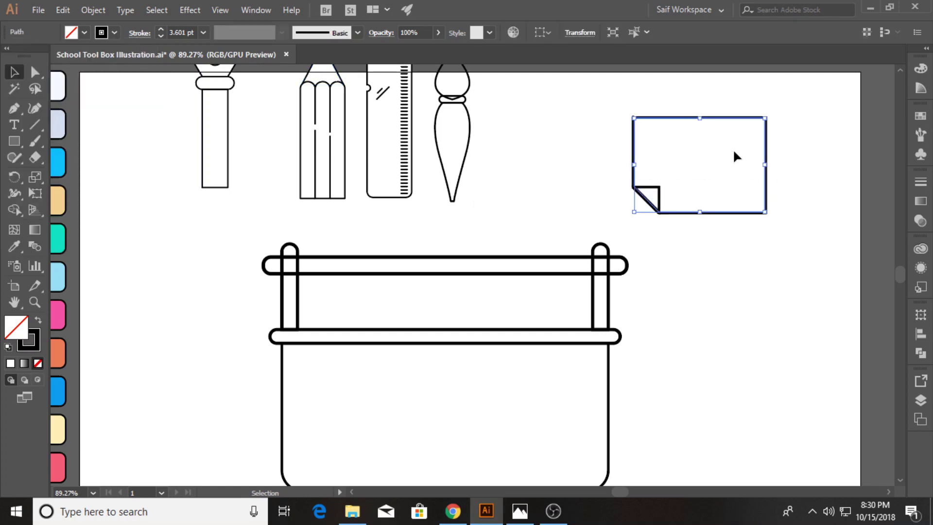
{"action": "left_click", "coordinate": [35, 72]}
{"action": "left_click", "coordinate": [642, 160]}
{"action": "left_click", "coordinate": [634, 144]}
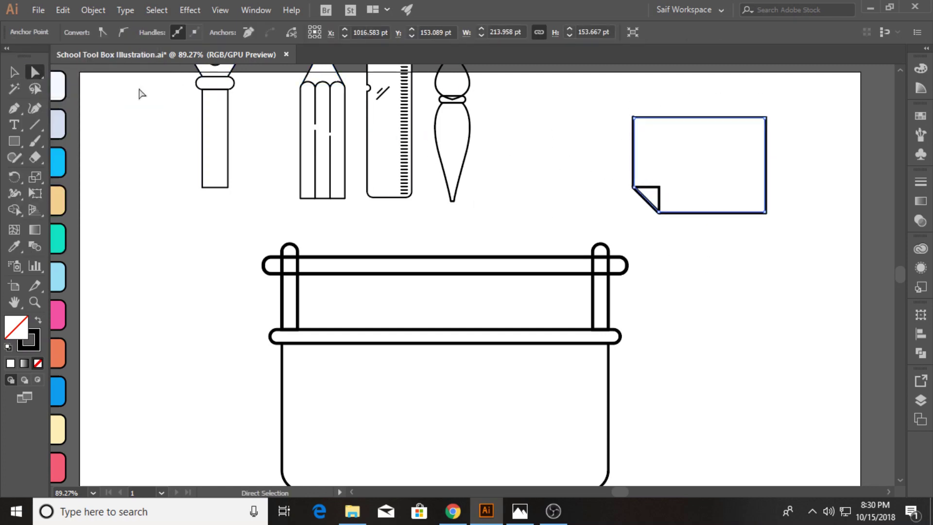
{"action": "left_click", "coordinate": [608, 111]}
{"action": "left_click", "coordinate": [676, 127]}
{"action": "key", "text": "v"}
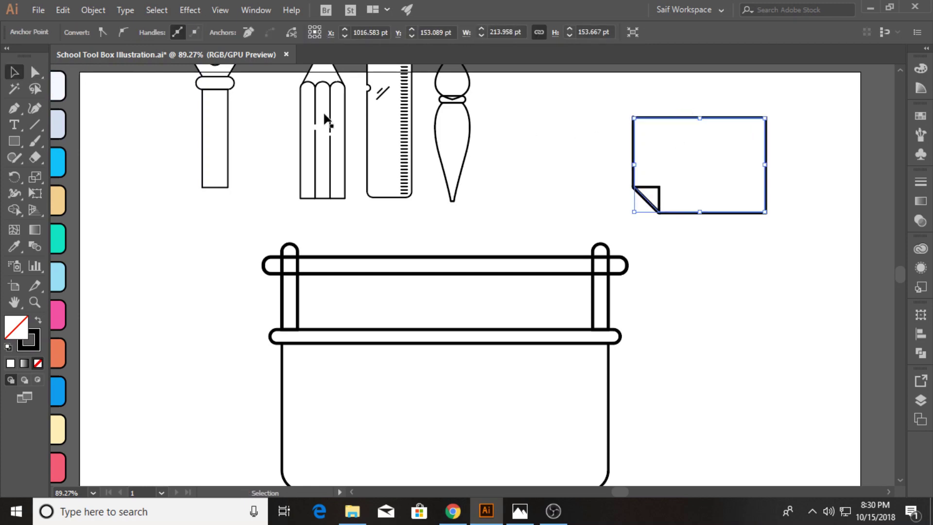
{"action": "left_click", "coordinate": [35, 71]}
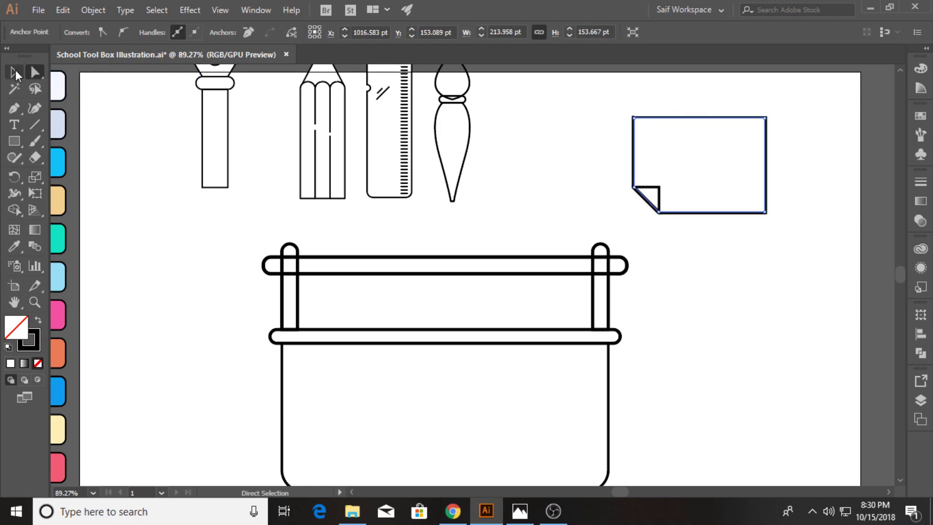
{"action": "left_click", "coordinate": [16, 74]}
{"action": "left_click_drag", "start_coordinate": [658, 125], "coordinate": [697, 129]}
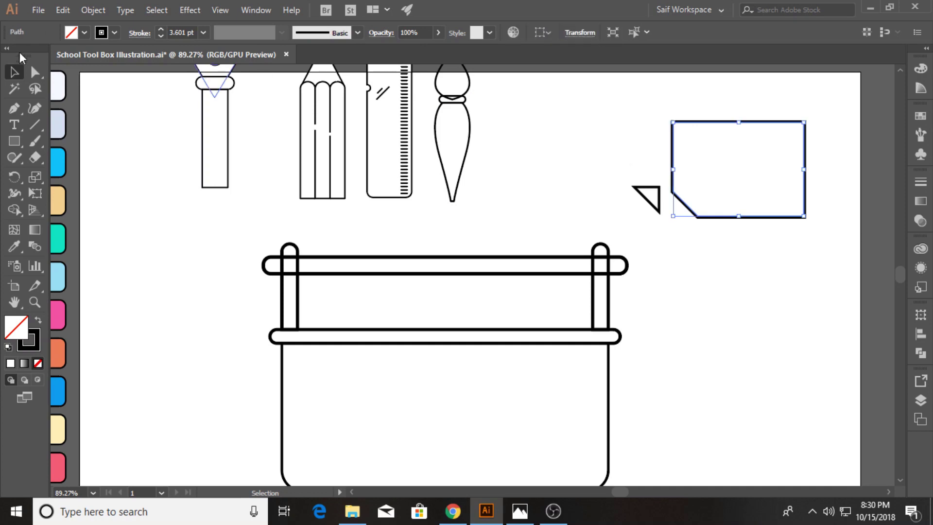
Round the rectangle's top corners to about 8.81 pt and the triangle's corner to about 11 pt
{"action": "left_click", "coordinate": [35, 71]}
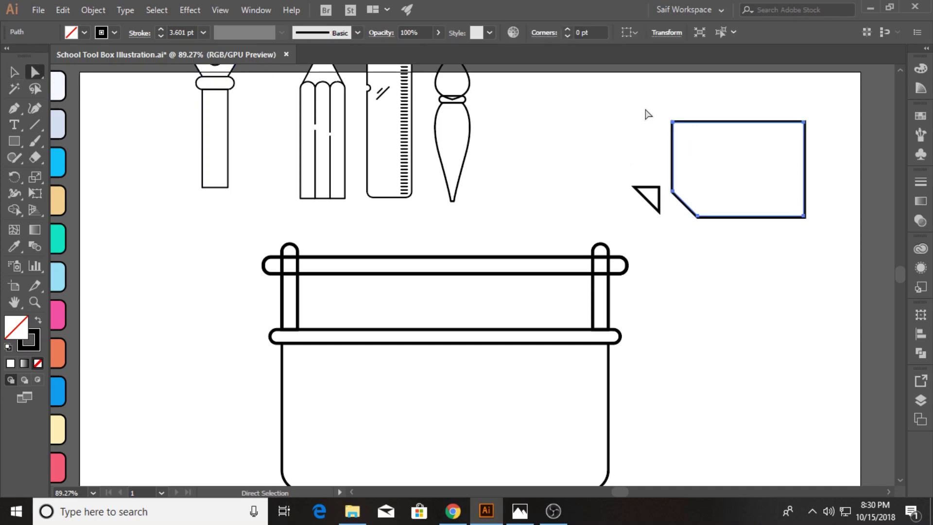
{"action": "left_click_drag", "start_coordinate": [647, 114], "coordinate": [832, 211]}
{"action": "left_click_drag", "start_coordinate": [795, 135], "coordinate": [804, 137]}
{"action": "left_click", "coordinate": [639, 193]}
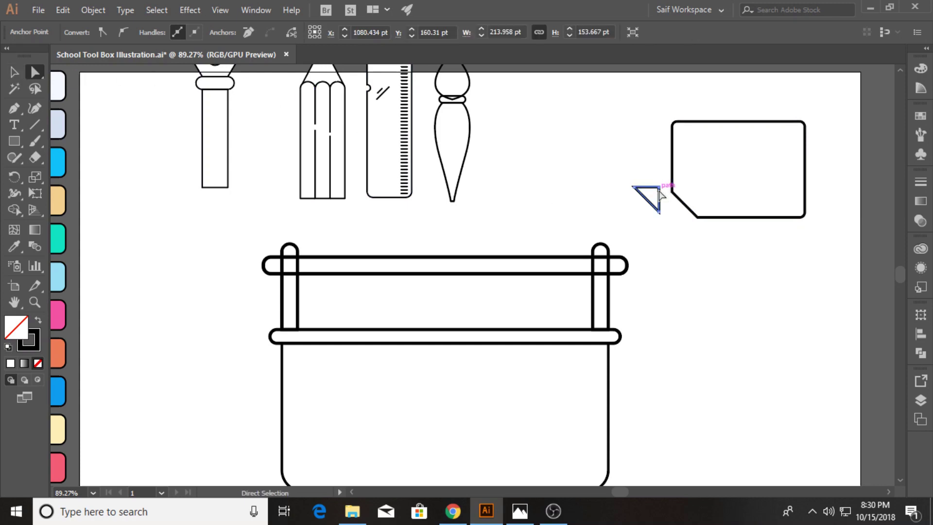
{"action": "left_click_drag", "start_coordinate": [652, 194], "coordinate": [657, 201]}
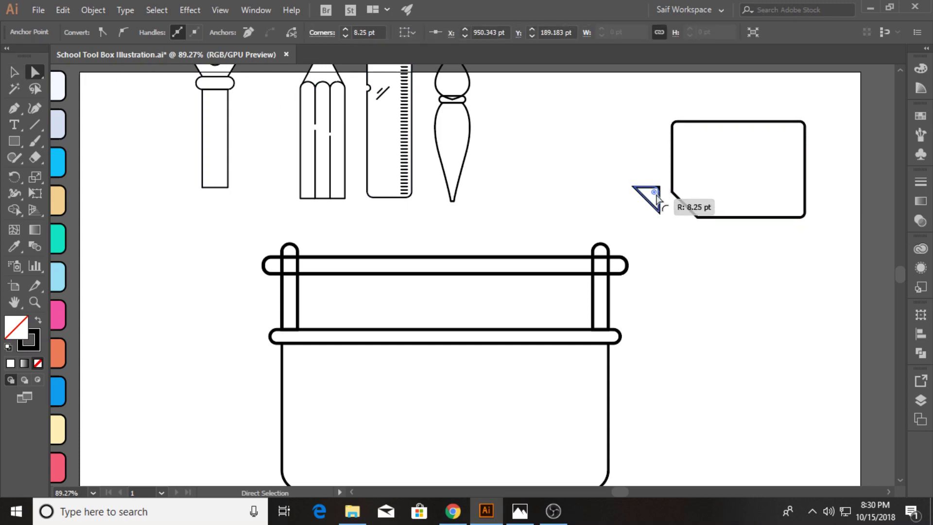
Return the triangle to the rectangle's cut corner and group both note pieces
{"action": "key", "text": "v"}
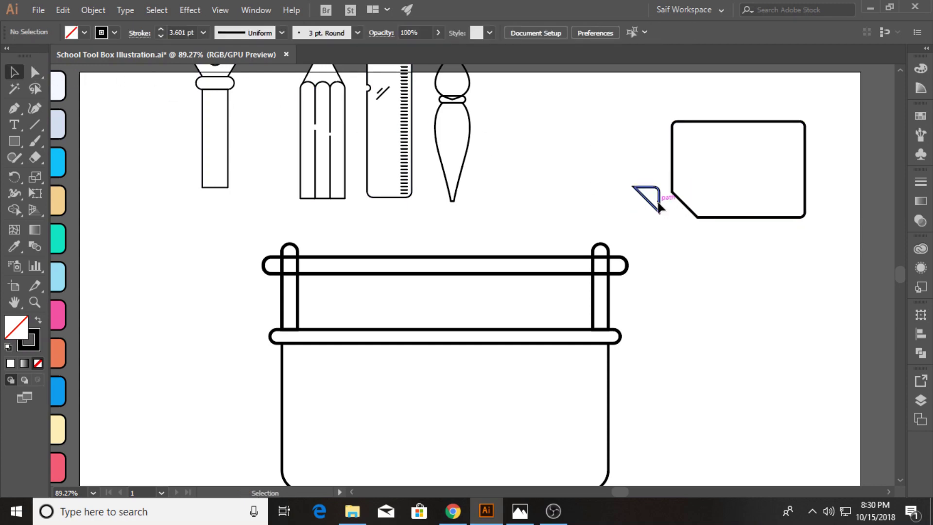
{"action": "left_click_drag", "start_coordinate": [657, 206], "coordinate": [698, 210]}
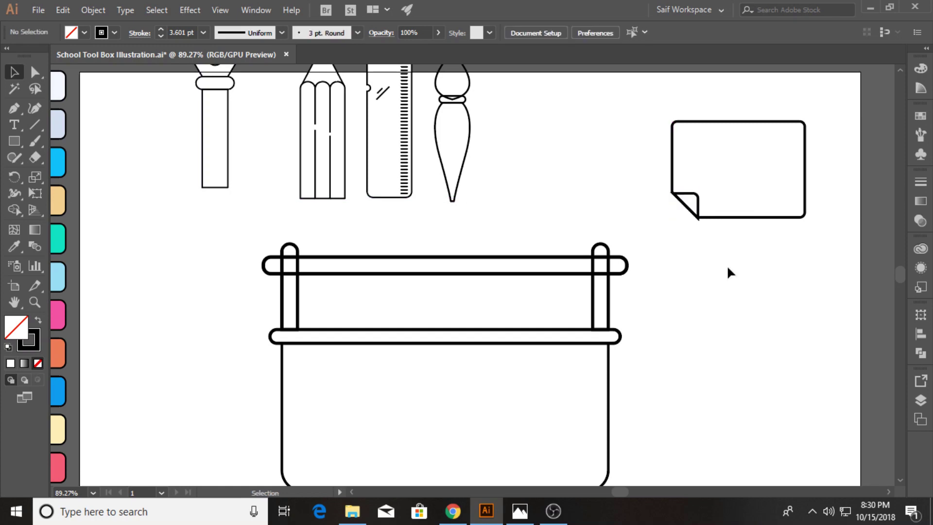
{"action": "left_click", "coordinate": [688, 204]}
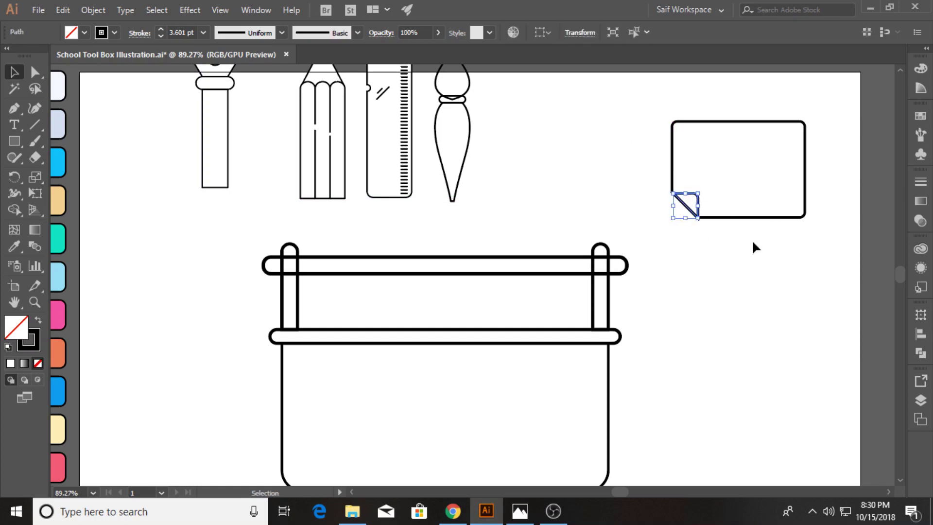
{"action": "left_click", "coordinate": [779, 288]}
{"action": "left_click_drag", "start_coordinate": [657, 115], "coordinate": [837, 254]}
{"action": "left_click", "coordinate": [93, 10]}
{"action": "left_click", "coordinate": [170, 49]}
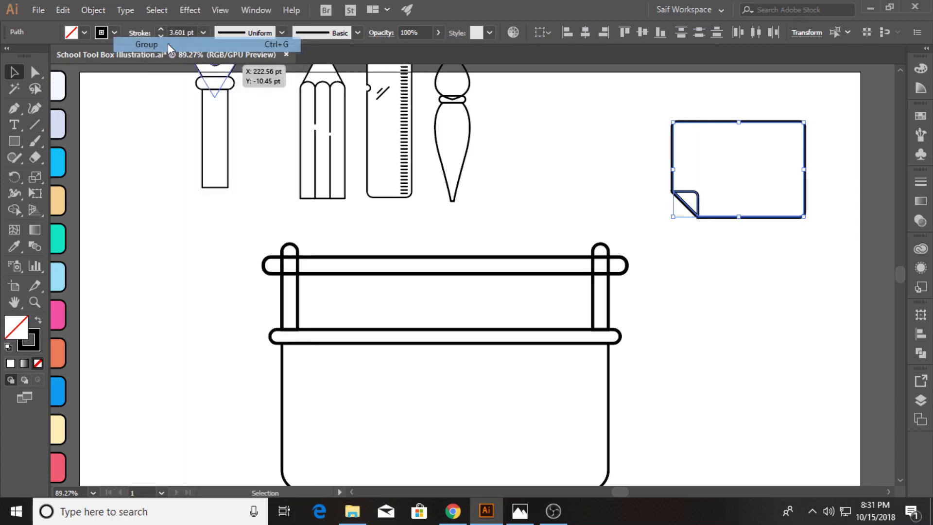
{"action": "left_click", "coordinate": [706, 145]}
{"action": "left_click", "coordinate": [733, 207]}
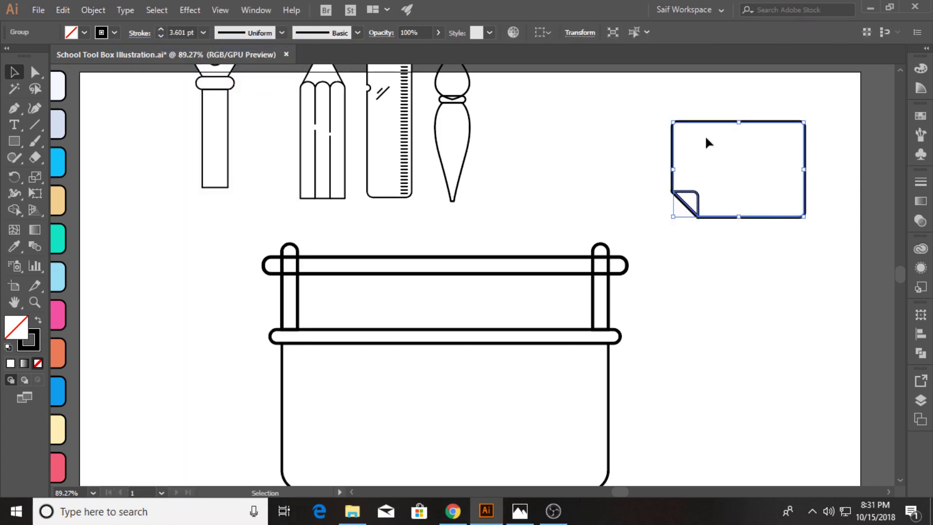
Move the grouped note into the box, shrink it, and tilt it about 24°
{"action": "left_click_drag", "start_coordinate": [705, 138], "coordinate": [428, 369]}
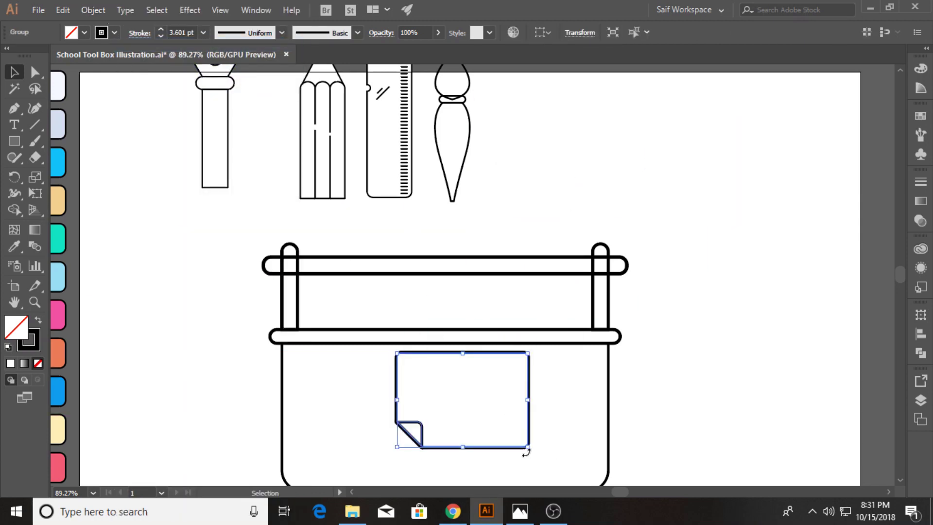
{"action": "mouse_move", "coordinate": [530, 448]}
{"action": "left_mouse_down"}
{"action": "mouse_move", "coordinate": [516, 439]}
{"action": "mouse_move", "coordinate": [536, 417]}
{"action": "left_mouse_up"}
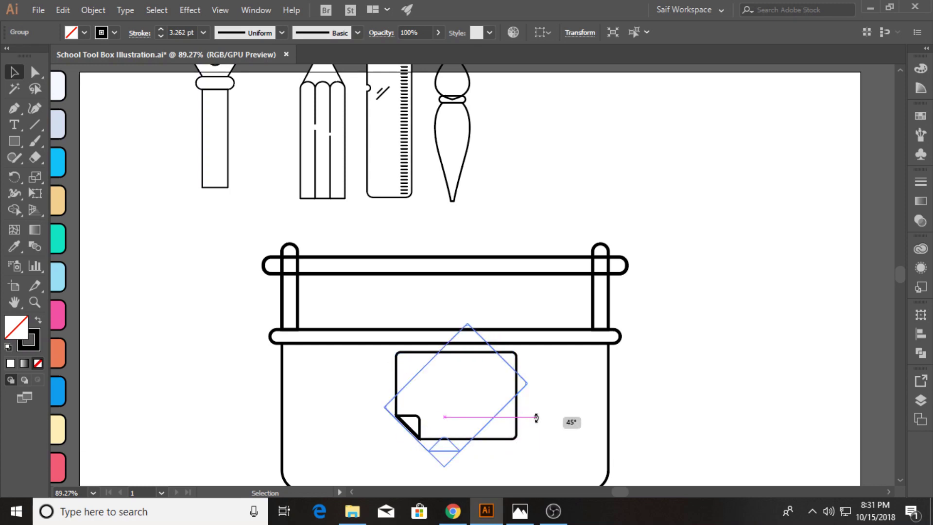
{"action": "mouse_move", "coordinate": [535, 417]}
{"action": "left_mouse_down"}
{"action": "mouse_move", "coordinate": [506, 408]}
{"action": "mouse_move", "coordinate": [528, 423]}
{"action": "left_mouse_up"}
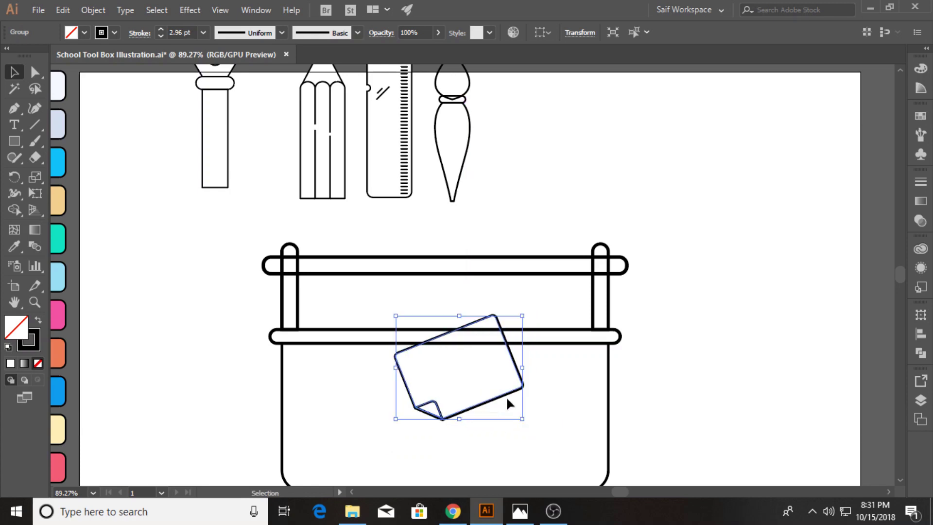
{"action": "left_click", "coordinate": [577, 401]}
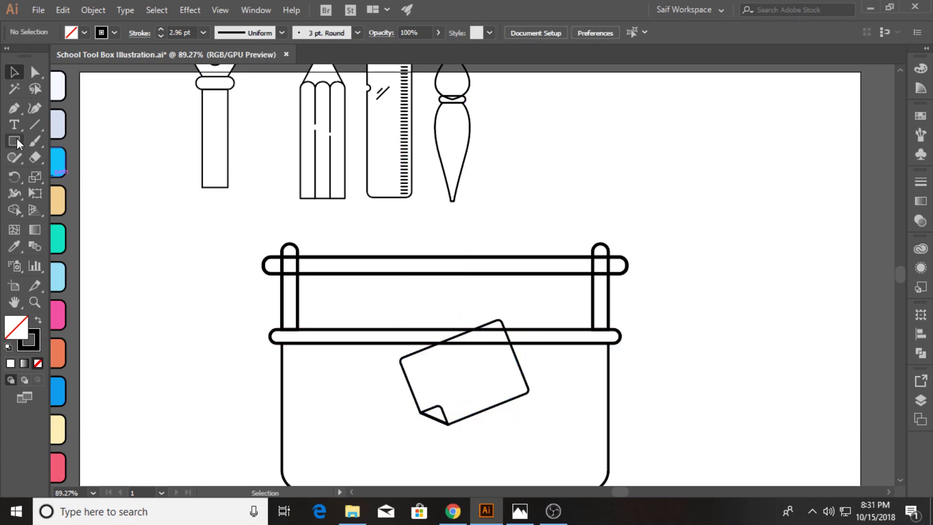
{"action": "left_click", "coordinate": [14, 107]}
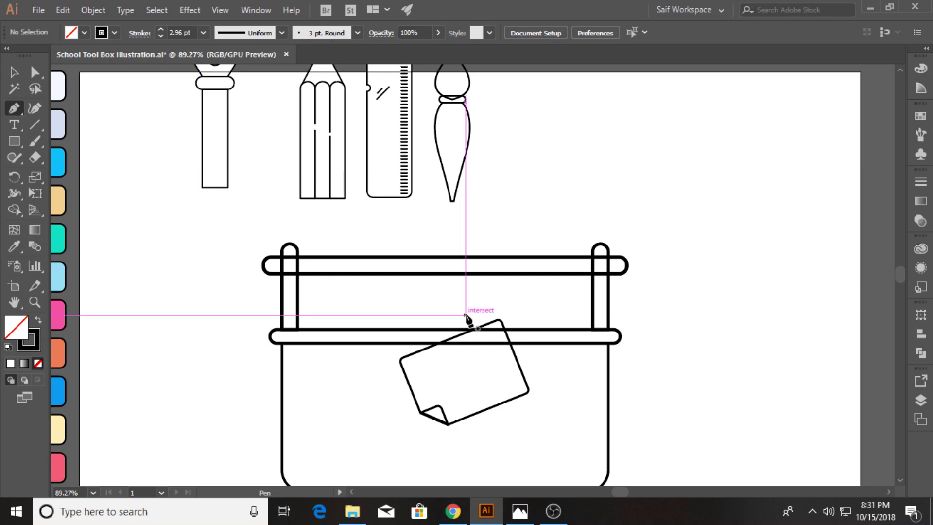
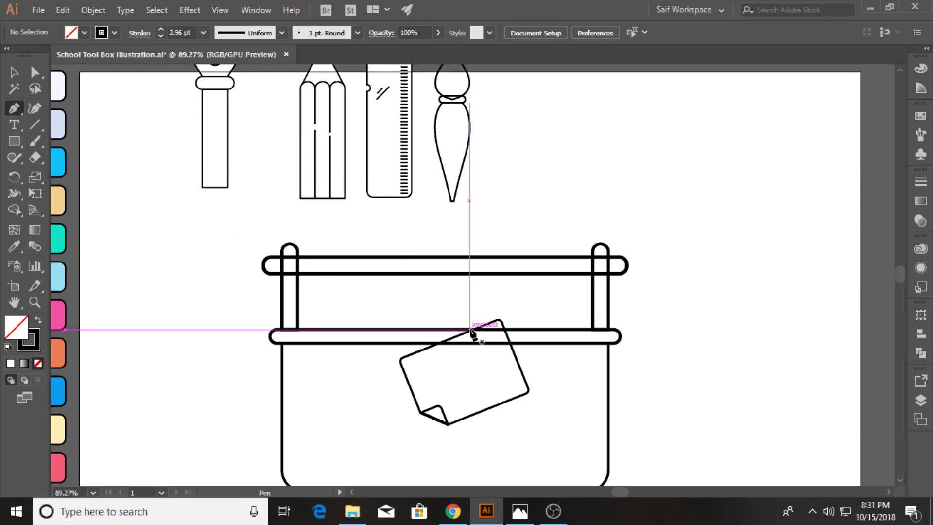
Draw the paperclip outline with the Pen tool, from the rim down onto the note and back up
{"action": "left_click", "coordinate": [470, 329]}
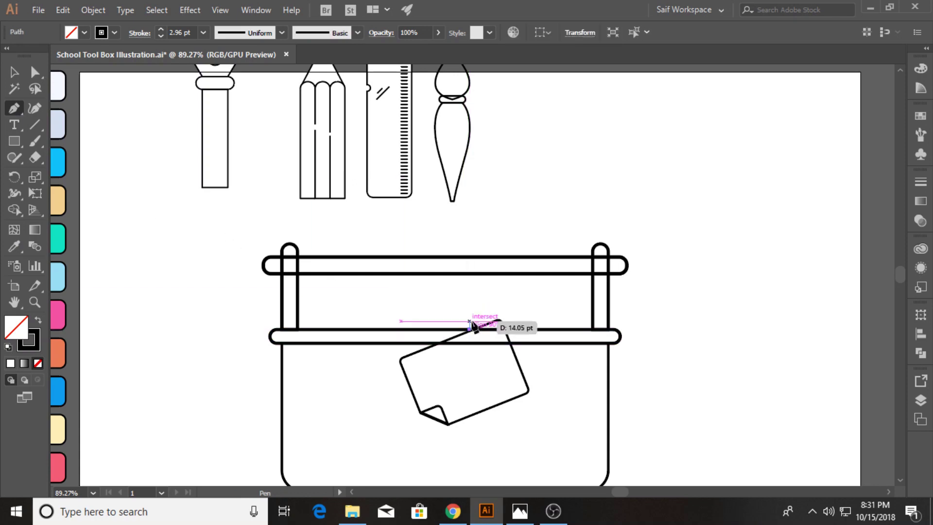
{"action": "left_click", "coordinate": [469, 321]}
{"action": "left_click", "coordinate": [439, 321]}
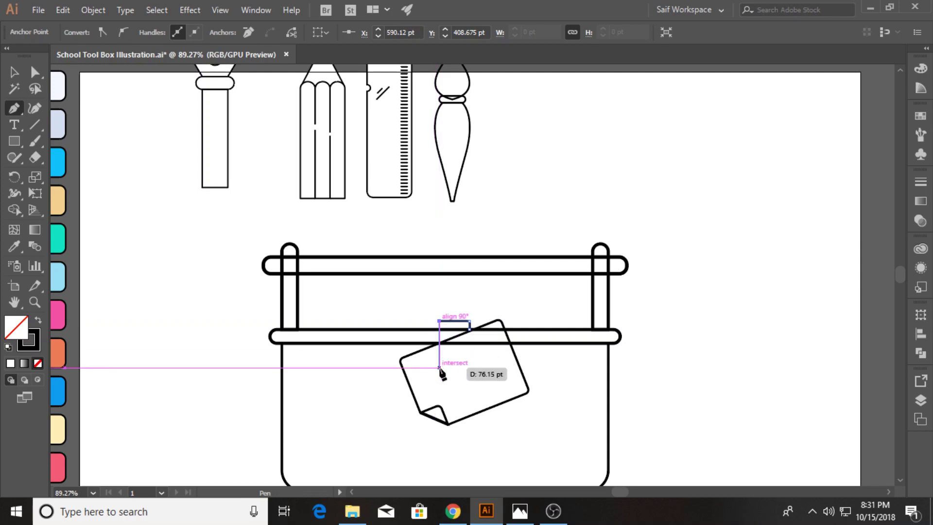
{"action": "left_click", "coordinate": [439, 368]}
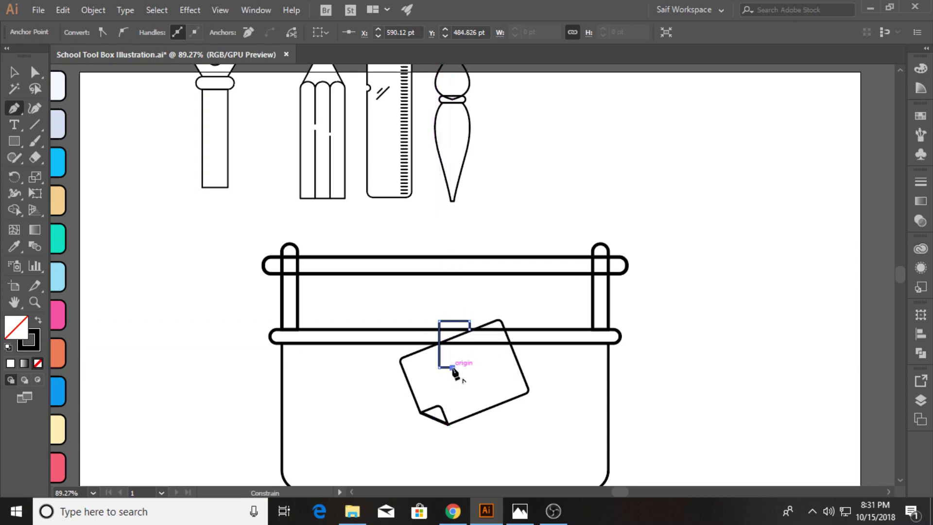
{"action": "left_click", "coordinate": [452, 354]}
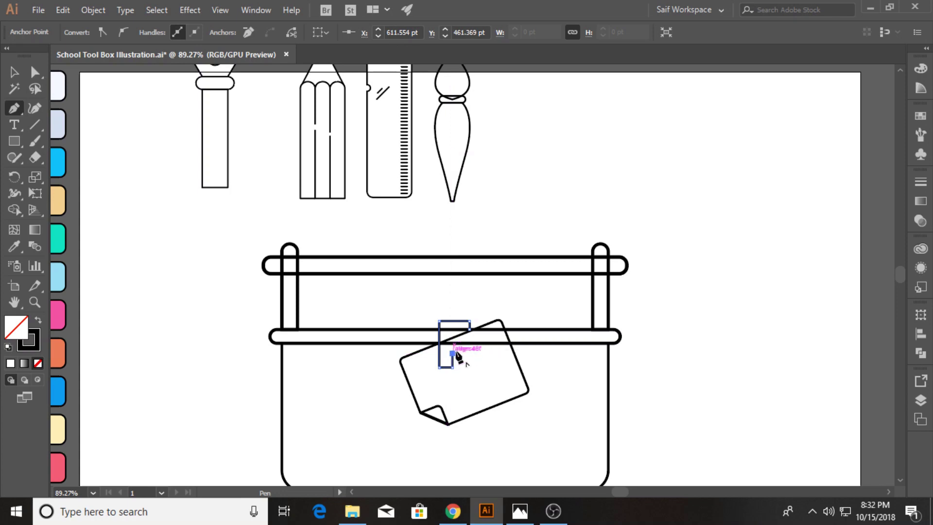
{"action": "key", "text": "a"}
{"action": "left_click", "coordinate": [199, 99]}
Round the paperclip's bottom and top corners with the live corner widgets
{"action": "left_click", "coordinate": [440, 368]}
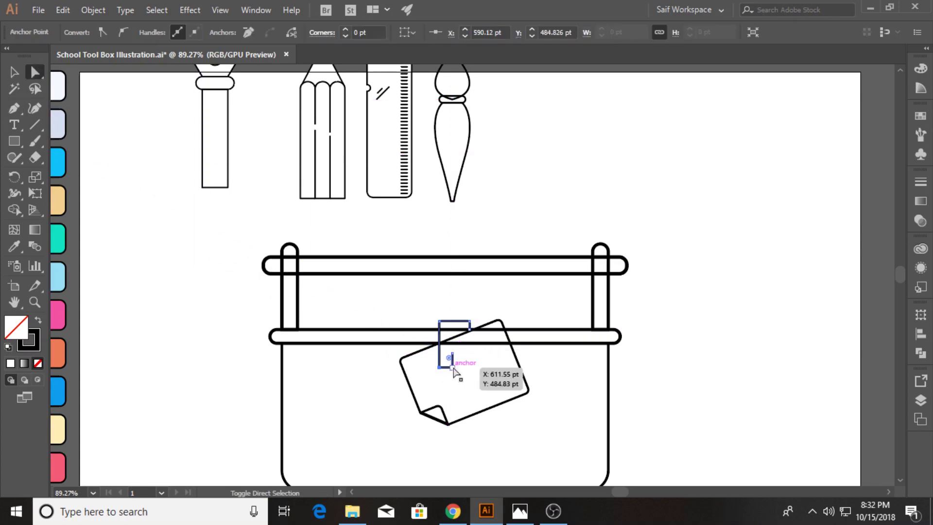
{"action": "mouse_move", "coordinate": [446, 360]}
{"action": "left_mouse_down"}
{"action": "mouse_move", "coordinate": [444, 340]}
{"action": "mouse_move", "coordinate": [488, 320]}
{"action": "left_mouse_up"}
{"action": "left_click", "coordinate": [439, 321]}
{"action": "left_click", "coordinate": [469, 321], "text": "shift"}
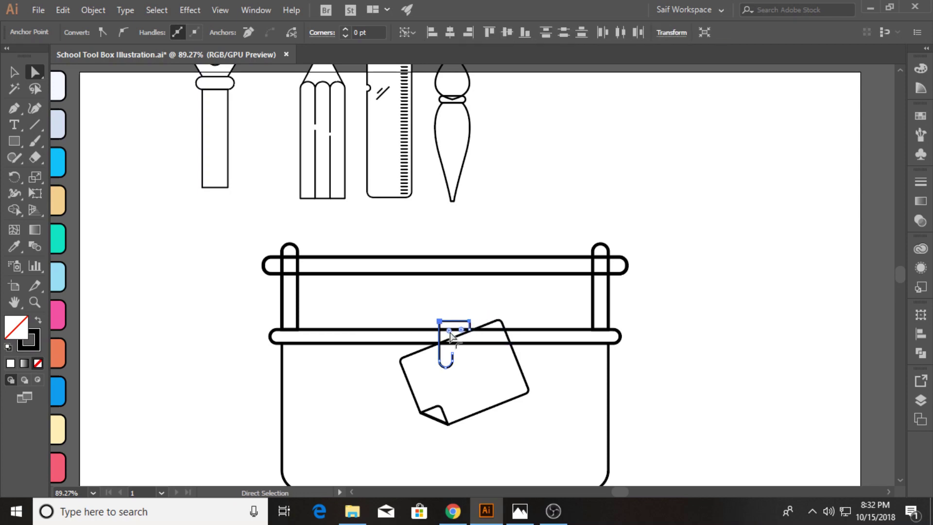
{"action": "left_click", "coordinate": [214, 316]}
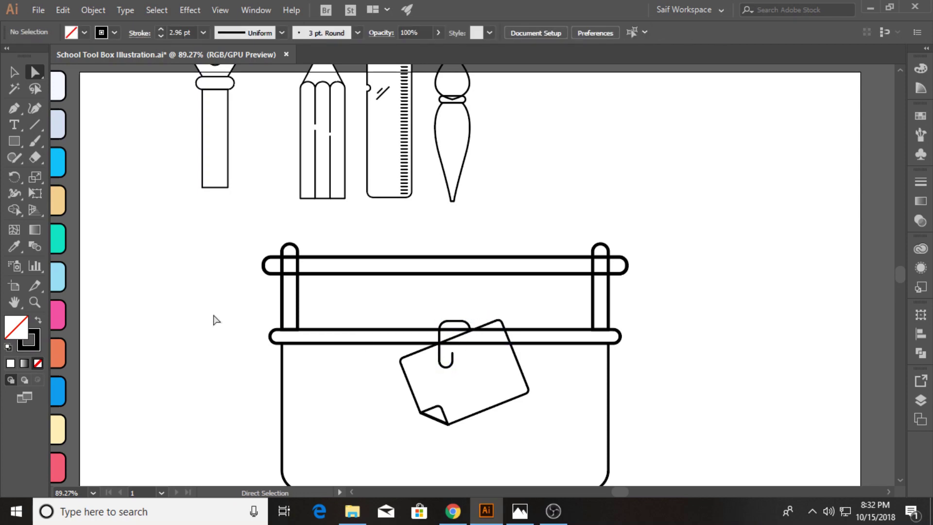
Adjust the paperclip's top-right corner and narrow its top edge
{"action": "key", "text": "ctrl+z"}
{"action": "left_click", "coordinate": [234, 320]}
{"action": "left_click_drag", "start_coordinate": [469, 326], "coordinate": [471, 334]}
{"action": "left_click", "coordinate": [471, 334]}
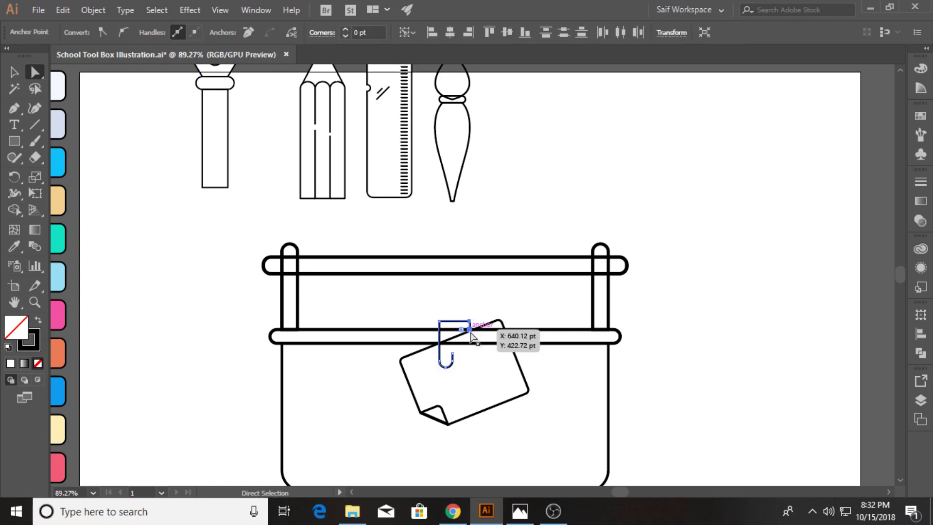
{"action": "left_click_drag", "start_coordinate": [470, 334], "coordinate": [445, 350]}
{"action": "key", "text": "v"}
{"action": "left_click", "coordinate": [351, 360]}
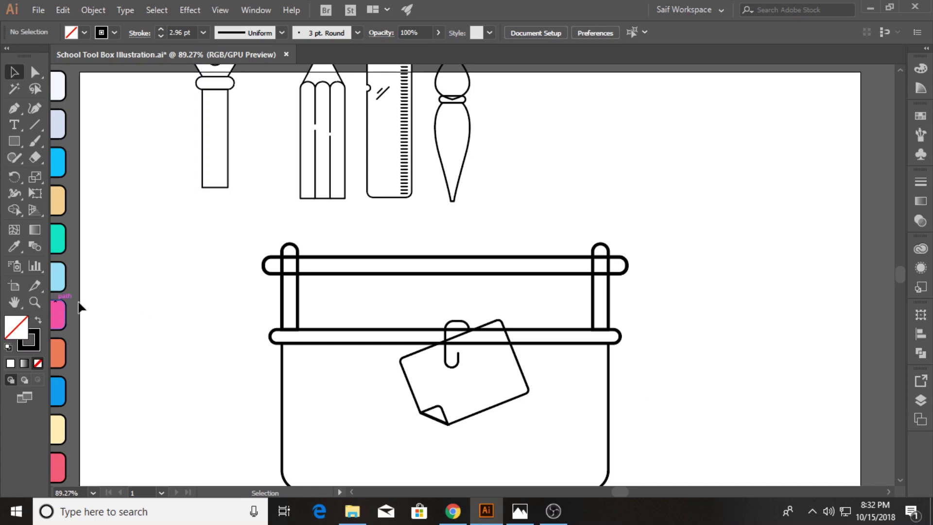
Move the pen drawing to the left of the pencil and zoom in on it
{"action": "scroll", "coordinate": [80, 307], "scroll_direction": "up", "scroll_amount": 2}
{"action": "left_click_drag", "start_coordinate": [225, 219], "coordinate": [339, 361]}
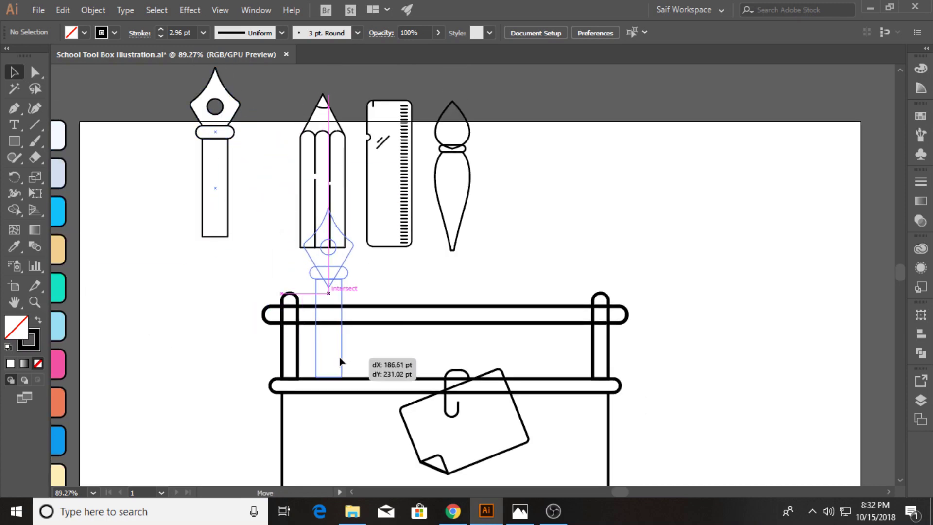
{"action": "left_click_drag", "start_coordinate": [340, 356], "coordinate": [211, 338]}
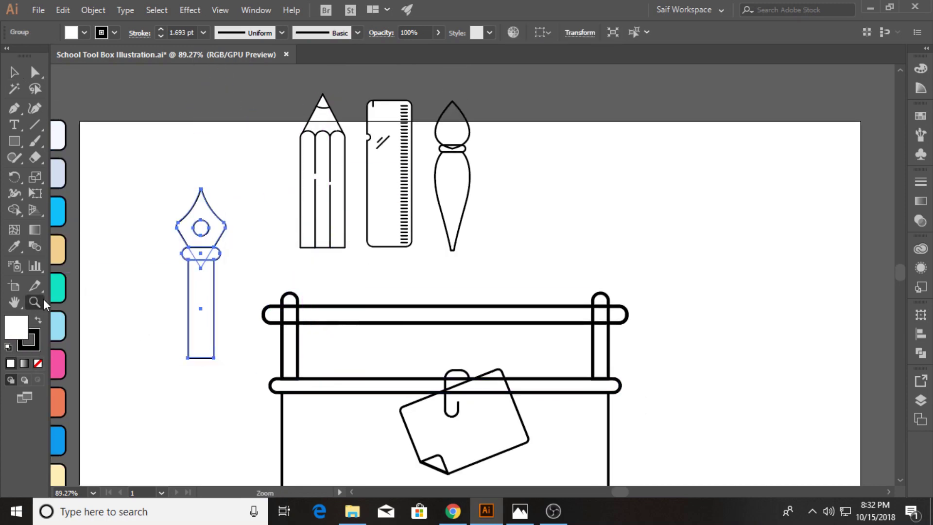
{"action": "left_click", "coordinate": [34, 302]}
{"action": "left_click_drag", "start_coordinate": [195, 237], "coordinate": [380, 238]}
{"action": "key", "text": "v"}
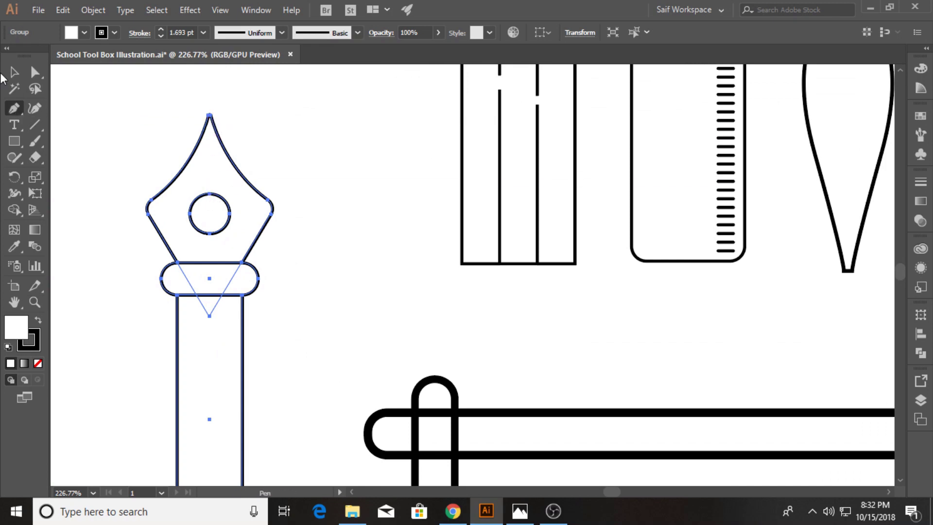
{"action": "left_click", "coordinate": [113, 149]}
Draw the nib slit line from the tip down to the nib's circle
{"action": "left_click", "coordinate": [15, 110]}
{"action": "left_click_drag", "start_coordinate": [210, 116], "coordinate": [213, 122]}
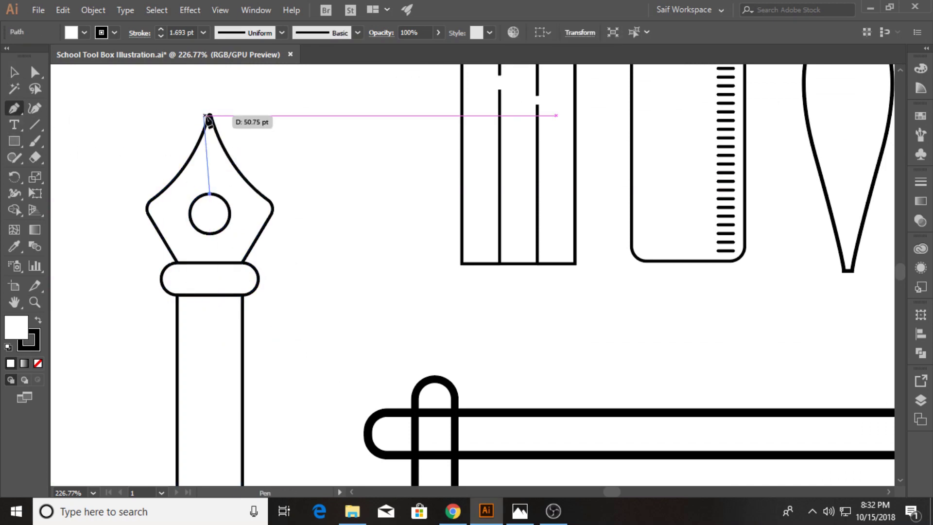
{"action": "left_click", "coordinate": [209, 115]}
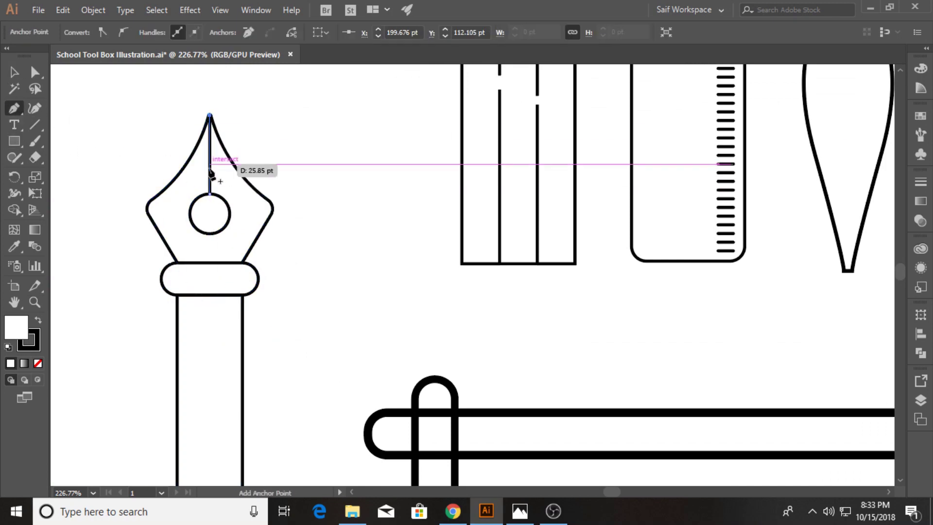
{"action": "left_click", "coordinate": [139, 183], "text": "ctrl"}
{"action": "key", "text": "v"}
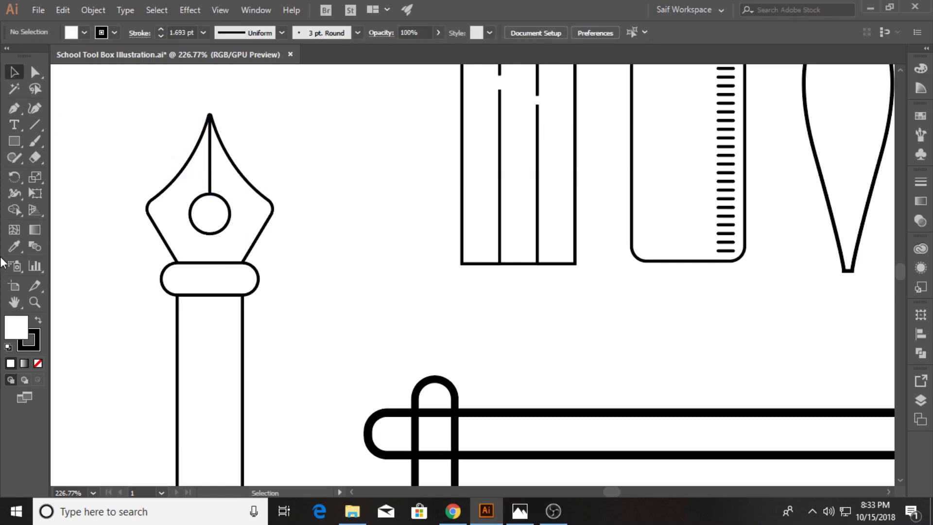
Draw two short dashes and a longer line across the pen collar
{"action": "left_click", "coordinate": [14, 110]}
{"action": "left_click", "coordinate": [161, 279]}
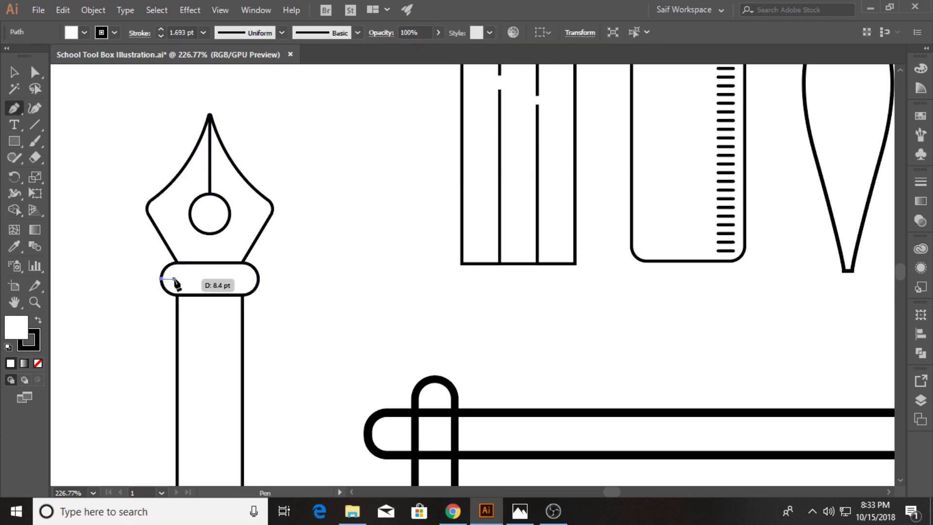
{"action": "left_click", "coordinate": [176, 278]}
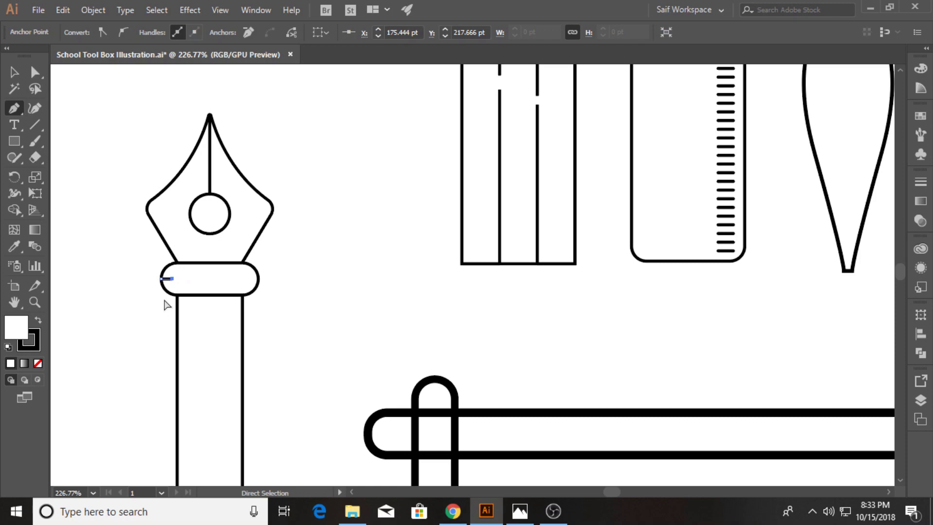
{"action": "left_click", "coordinate": [184, 281], "text": "ctrl"}
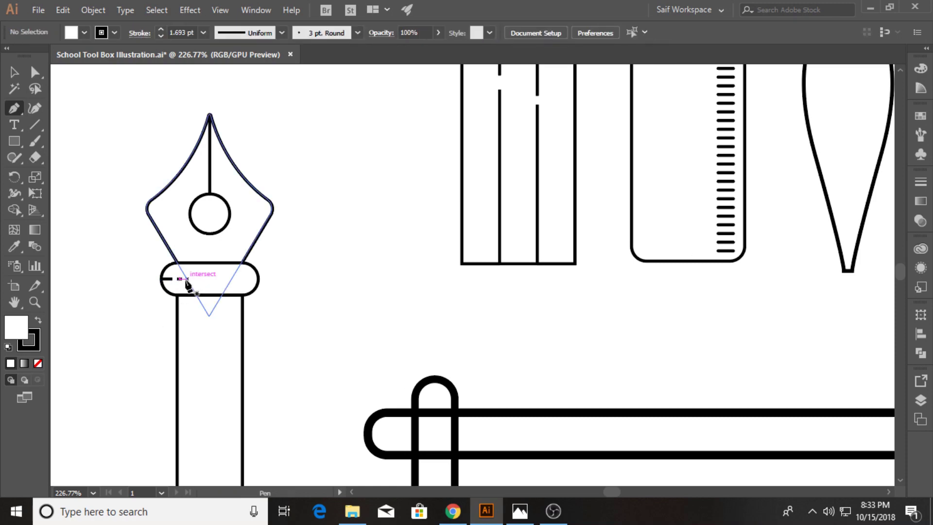
{"action": "left_click", "coordinate": [187, 279]}
{"action": "left_click", "coordinate": [256, 279]}
{"action": "left_click", "coordinate": [265, 313], "text": "ctrl"}
{"action": "scroll", "coordinate": [229, 345], "scroll_direction": "down", "scroll_amount": 2}
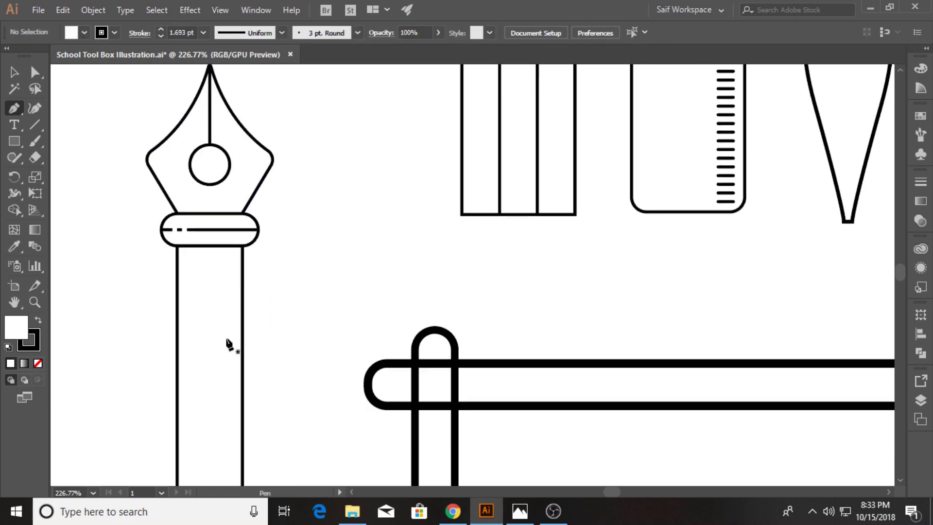
Draw a vertical highlight line with a small dash below it on the pen barrel
{"action": "left_click", "coordinate": [228, 254]}
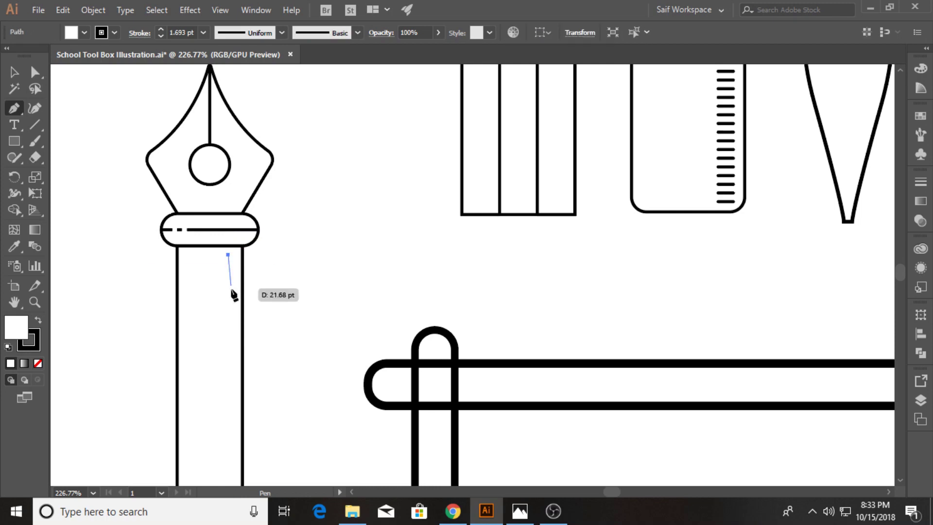
{"action": "left_click", "coordinate": [228, 316]}
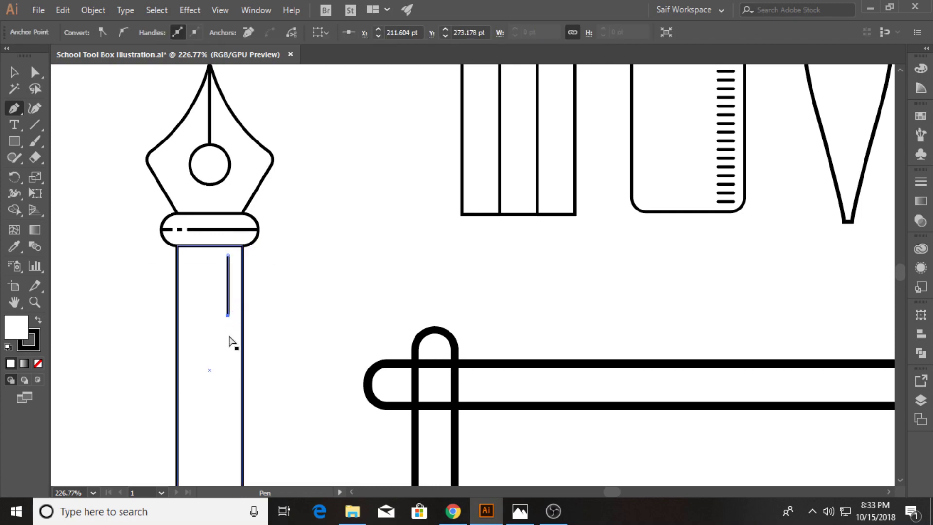
{"action": "left_click", "coordinate": [227, 327]}
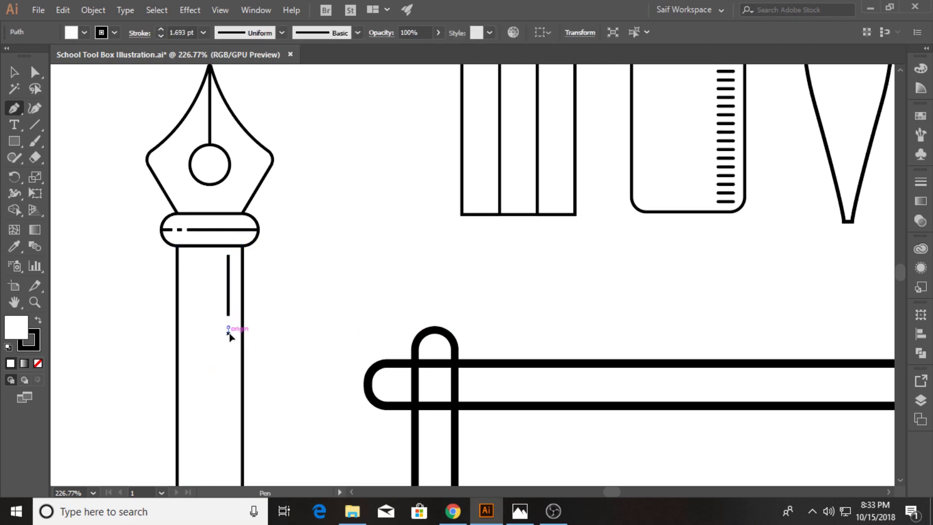
{"action": "key", "text": "Escape"}
{"action": "key", "text": "v"}
Set the collar and barrel detail lines, then the whole pen, to a 3 pt stroke
{"action": "left_click", "coordinate": [175, 229]}
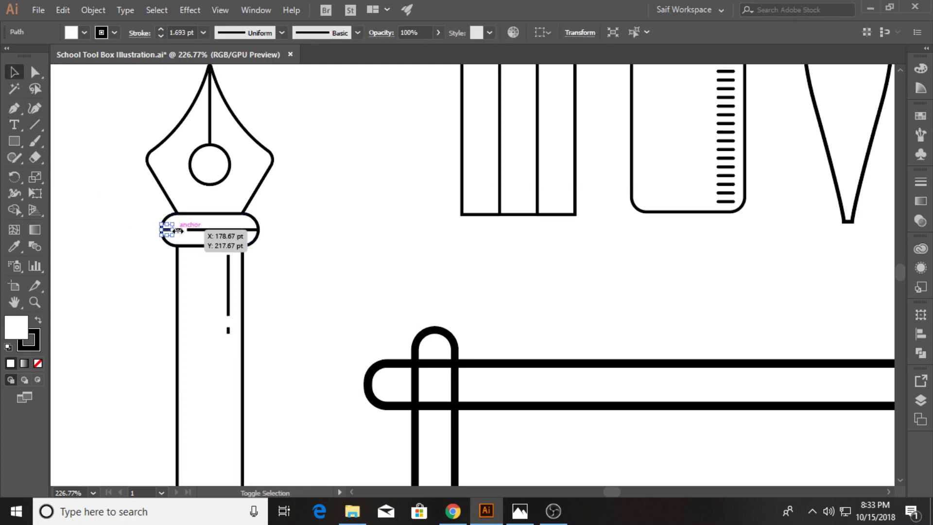
{"action": "left_click", "coordinate": [179, 229], "text": "shift"}
{"action": "left_click", "coordinate": [227, 292], "text": "shift"}
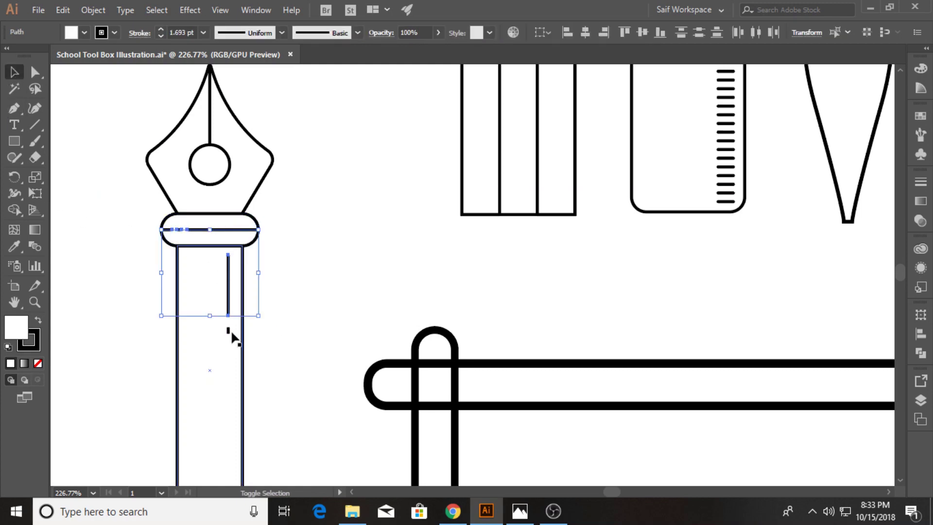
{"action": "left_click", "coordinate": [229, 332], "text": "shift"}
{"action": "left_click", "coordinate": [139, 33]}
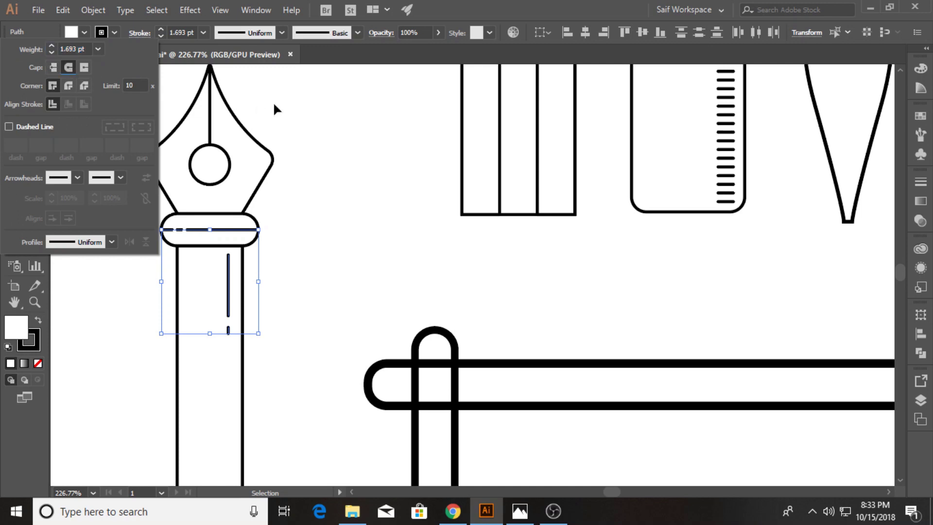
{"action": "left_click", "coordinate": [203, 32]}
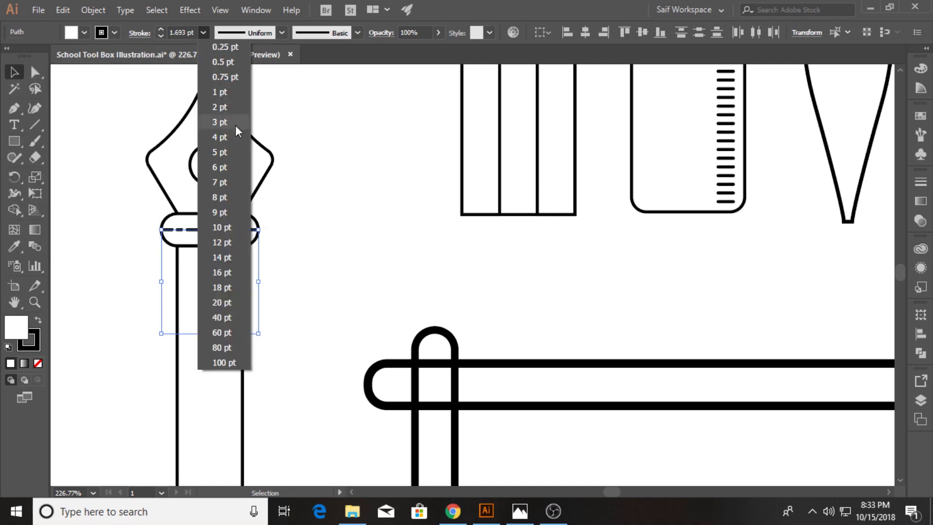
{"action": "left_click", "coordinate": [237, 122]}
{"action": "left_click_drag", "start_coordinate": [135, 109], "coordinate": [214, 219]}
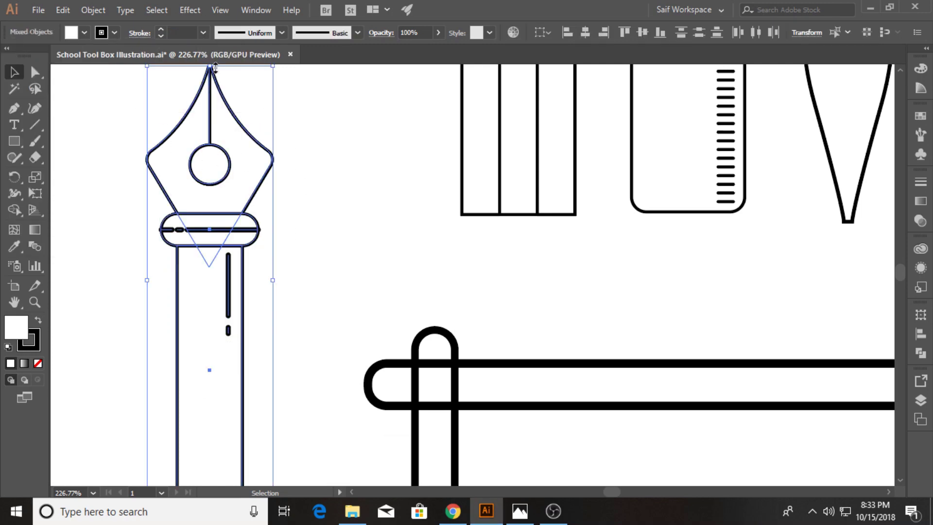
{"action": "left_click", "coordinate": [203, 33]}
{"action": "left_click", "coordinate": [228, 148]}
{"action": "left_click", "coordinate": [313, 182]}
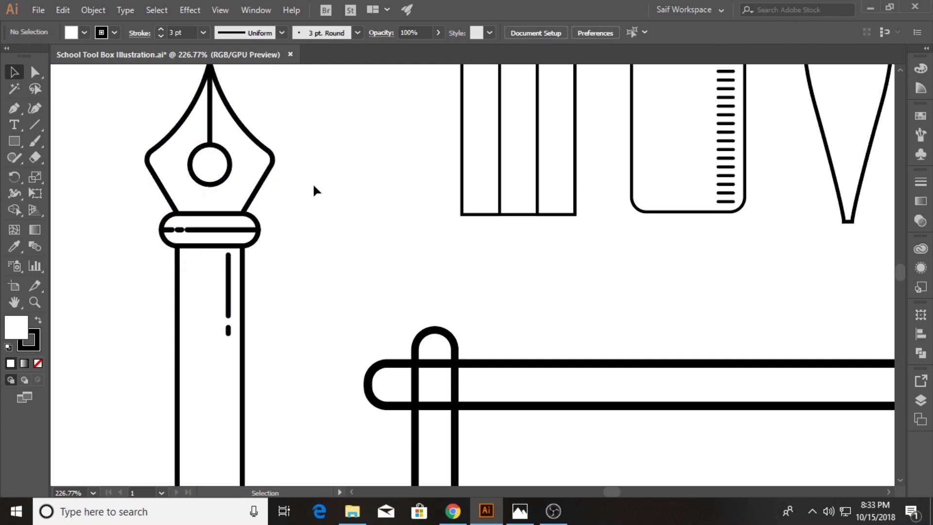
Ungroup the pen nib group into separate shapes
{"action": "left_click", "coordinate": [252, 196]}
{"action": "right_click", "coordinate": [254, 193]}
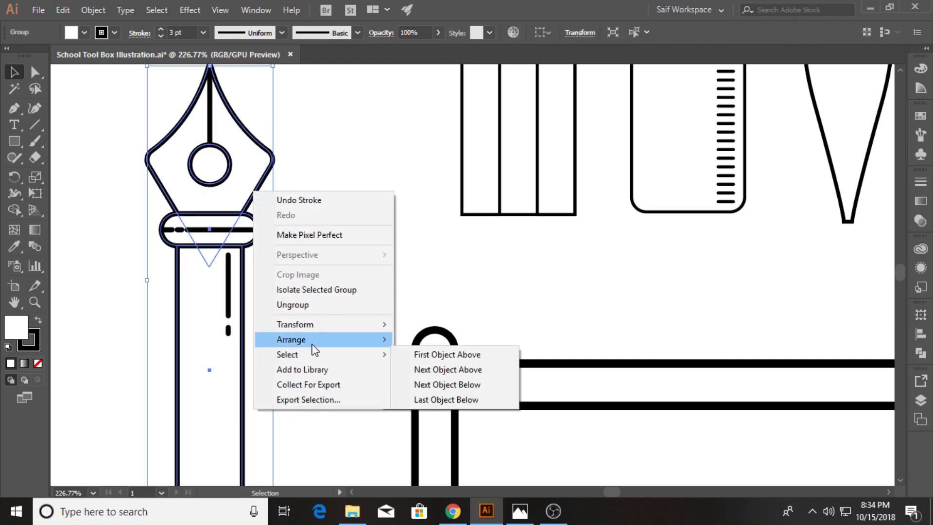
{"action": "left_click", "coordinate": [309, 304]}
{"action": "scroll", "coordinate": [283, 183], "scroll_direction": "down", "scroll_amount": 2}
Fill the nib outline with the light-blue swatch using the Eyedropper
{"action": "scroll", "coordinate": [242, 193], "scroll_direction": "down", "scroll_amount": 2}
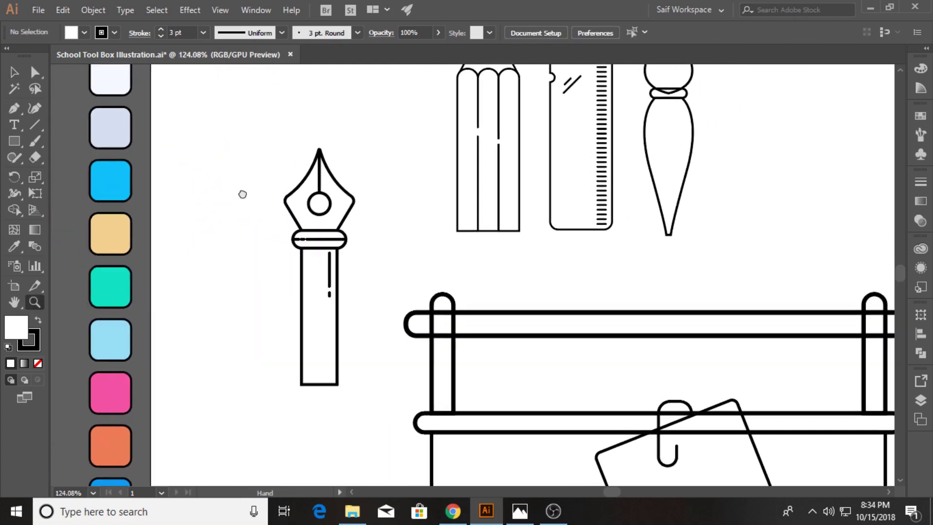
{"action": "mouse_move", "coordinate": [241, 193]}
{"action": "left_mouse_down"}
{"action": "mouse_move", "coordinate": [256, 240]}
{"action": "mouse_move", "coordinate": [246, 227]}
{"action": "left_mouse_up"}
{"action": "key", "text": "v"}
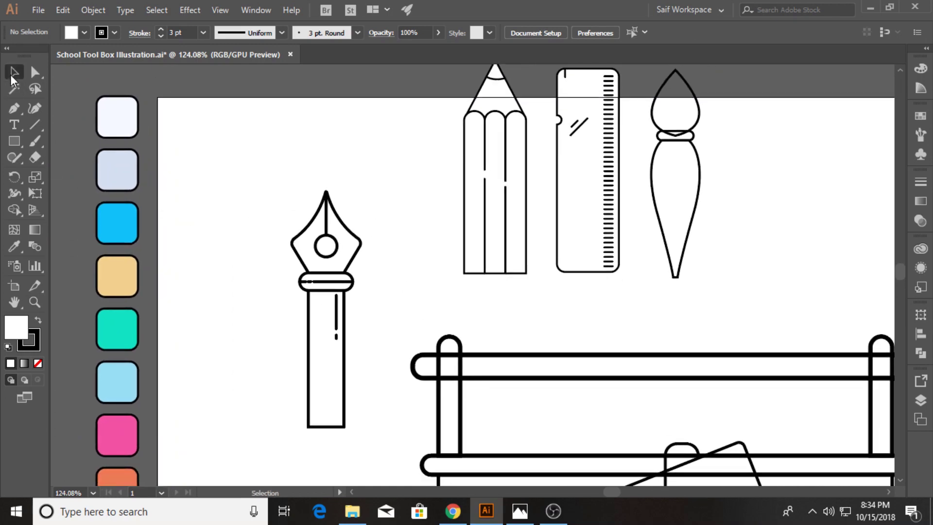
{"action": "left_click", "coordinate": [293, 243]}
{"action": "left_click", "coordinate": [14, 246]}
{"action": "left_click", "coordinate": [118, 165]}
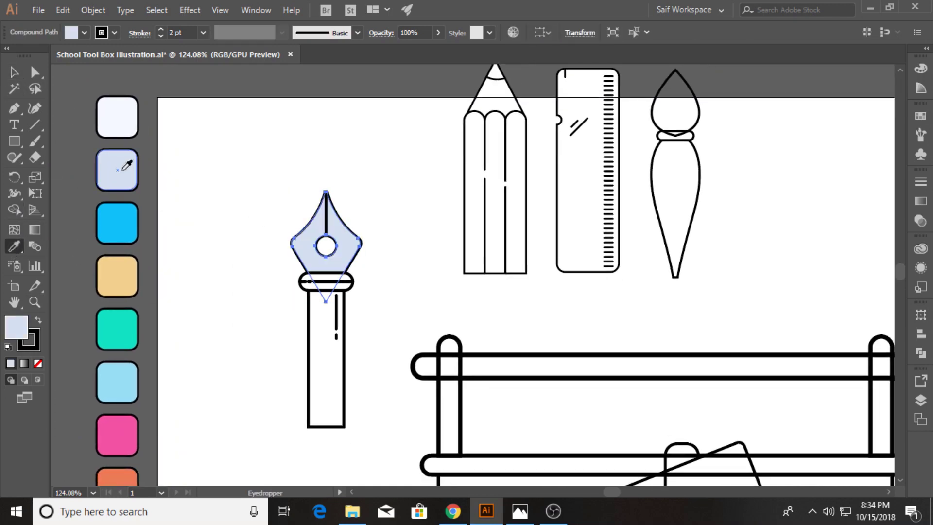
{"action": "left_click", "coordinate": [14, 72]}
{"action": "left_click", "coordinate": [171, 343]}
Duplicate the nib, offset the copy, and Shape Builder the overlap into a thin sliver
{"action": "key", "text": "z"}
{"action": "left_click_drag", "start_coordinate": [313, 251], "coordinate": [454, 253]}
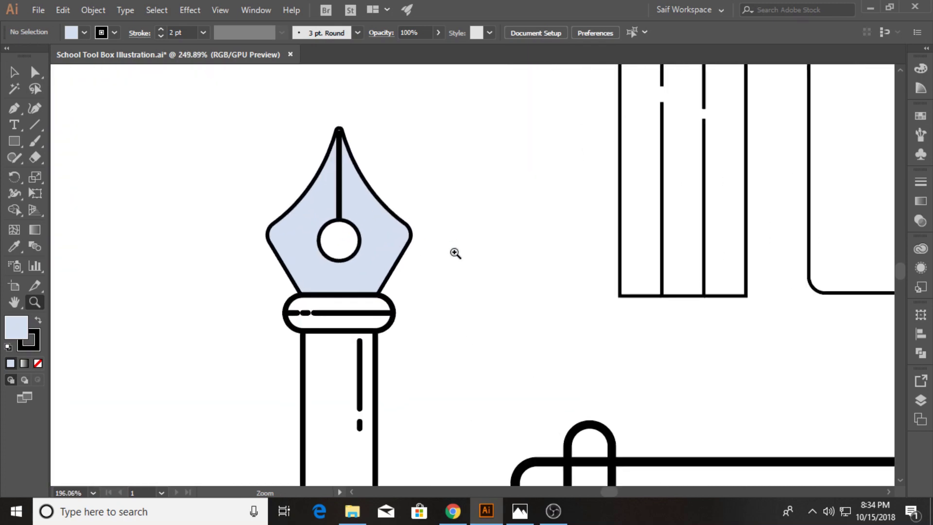
{"action": "key", "text": "v"}
{"action": "mouse_move", "coordinate": [384, 259]}
{"action": "left_mouse_down"}
{"action": "mouse_move", "coordinate": [570, 259]}
{"action": "mouse_move", "coordinate": [557, 242]}
{"action": "left_mouse_up"}
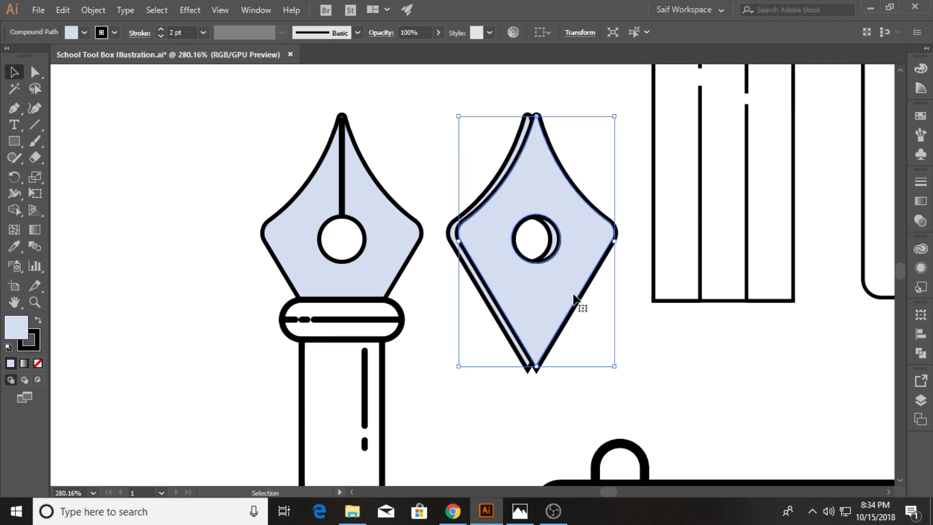
{"action": "key", "text": "Down"}
{"action": "key", "text": "Down"}
{"action": "key", "text": "Down"}
{"action": "left_click_drag", "start_coordinate": [558, 203], "coordinate": [559, 205]}
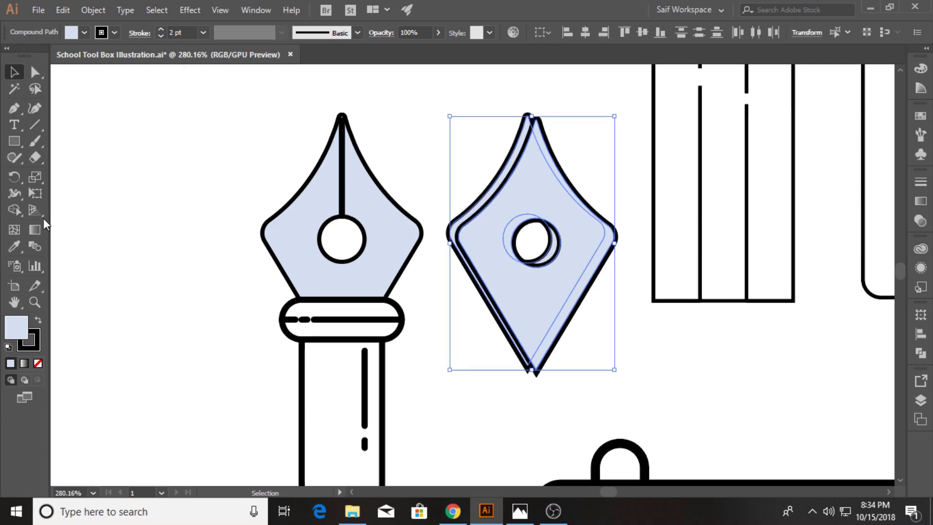
{"action": "left_click", "coordinate": [14, 212]}
{"action": "left_click_drag", "start_coordinate": [594, 336], "coordinate": [511, 228]}
Make the sliver white, strokeless, 31% opacity, and place it behind the outlines on the nib's left edge
{"action": "left_click", "coordinate": [14, 72]}
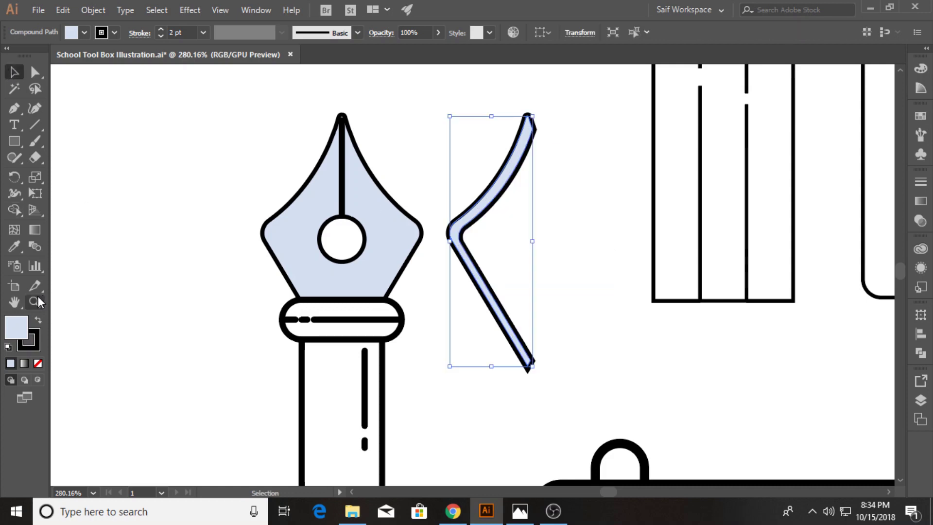
{"action": "left_click", "coordinate": [84, 32]}
{"action": "left_click", "coordinate": [28, 55]}
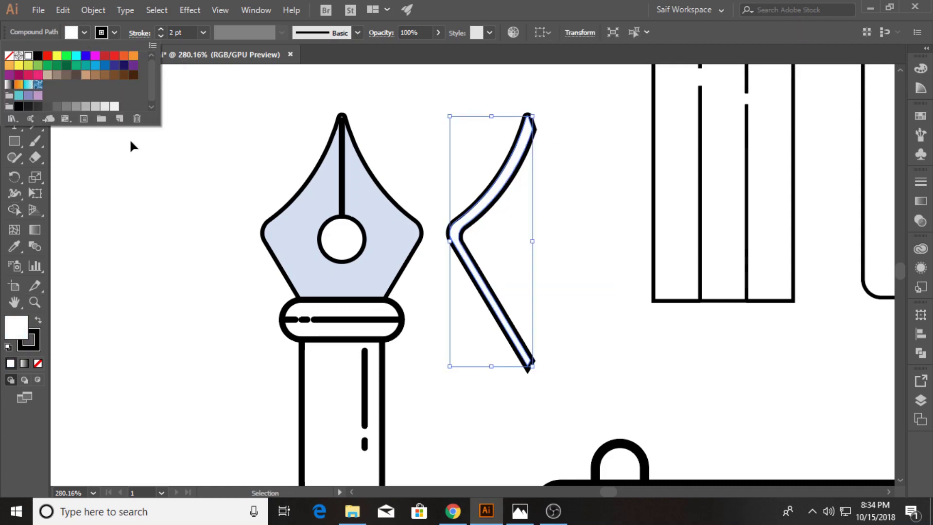
{"action": "left_click", "coordinate": [919, 221]}
{"action": "left_click", "coordinate": [887, 197]}
{"action": "left_click_drag", "start_coordinate": [891, 216], "coordinate": [851, 216]}
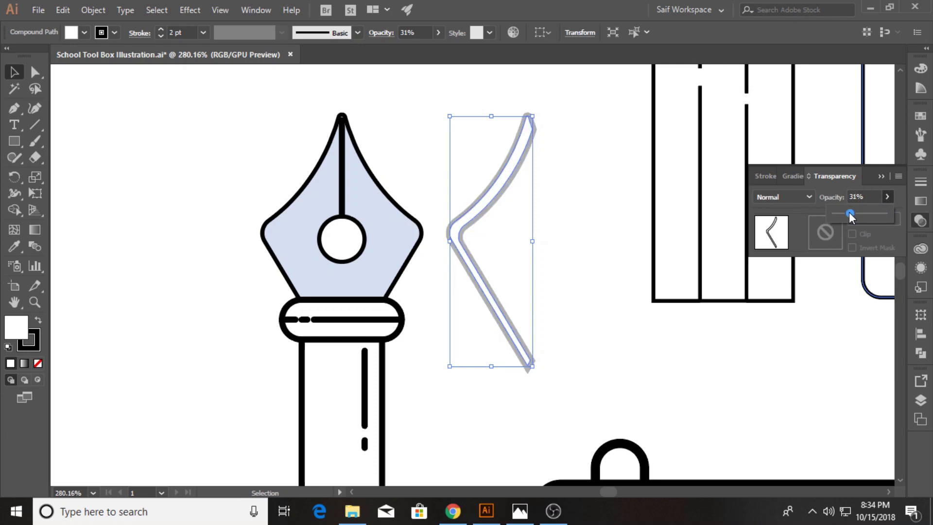
{"action": "left_click", "coordinate": [115, 32]}
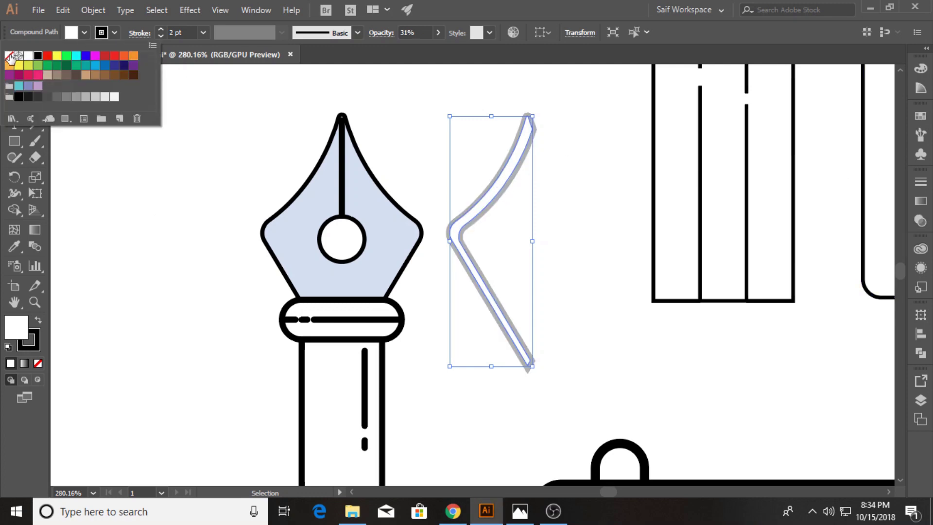
{"action": "left_click", "coordinate": [9, 56]}
{"action": "left_click_drag", "start_coordinate": [489, 197], "coordinate": [305, 193]}
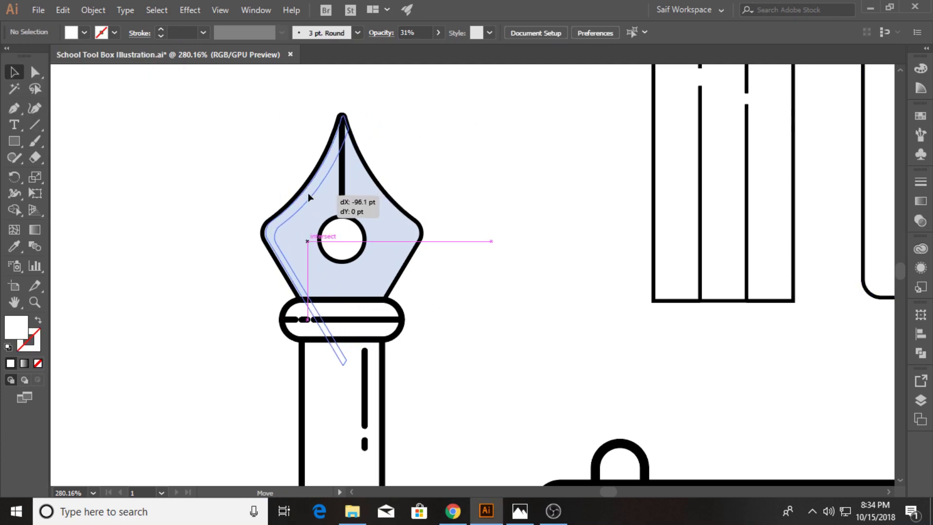
{"action": "key", "text": "ctrl+["}
{"action": "left_click", "coordinate": [440, 176]}
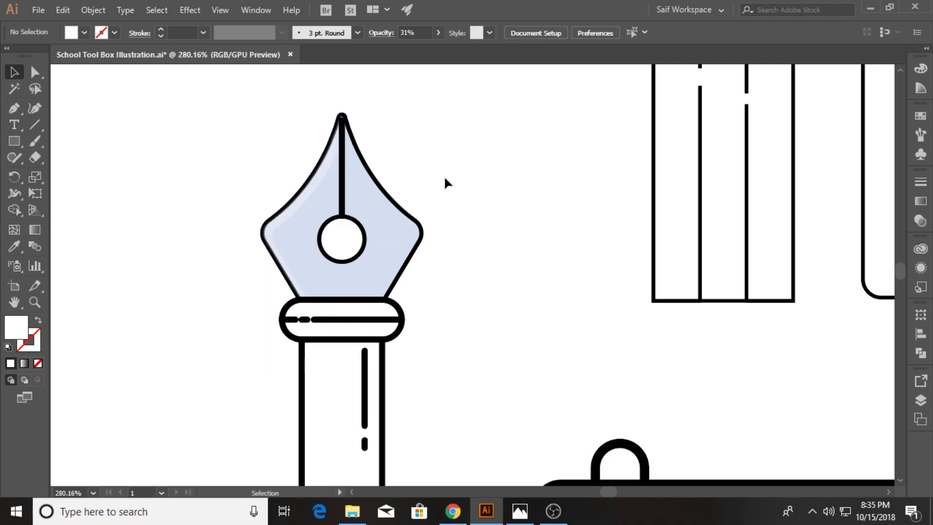
Raise the nib highlight sliver's opacity to 55%
{"action": "left_click", "coordinate": [312, 189]}
{"action": "left_click", "coordinate": [921, 220]}
{"action": "left_click", "coordinate": [887, 197]}
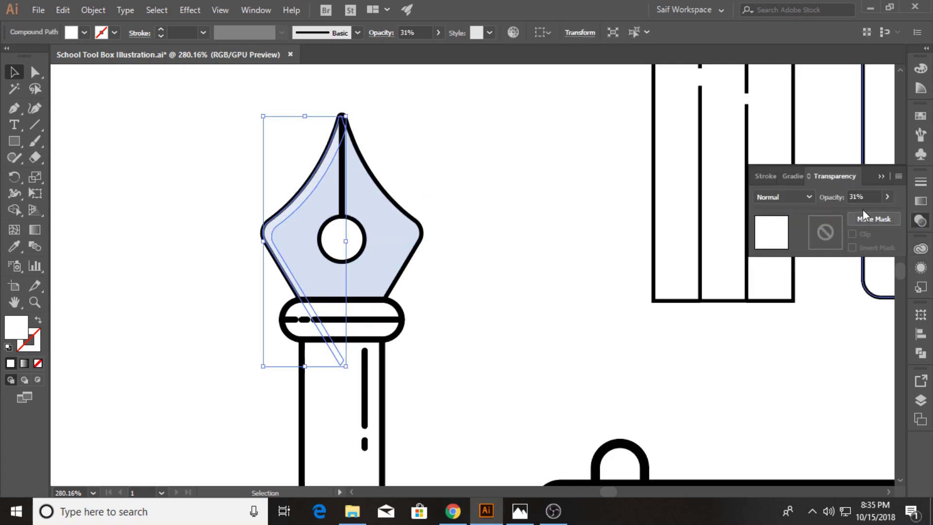
{"action": "left_click", "coordinate": [882, 176]}
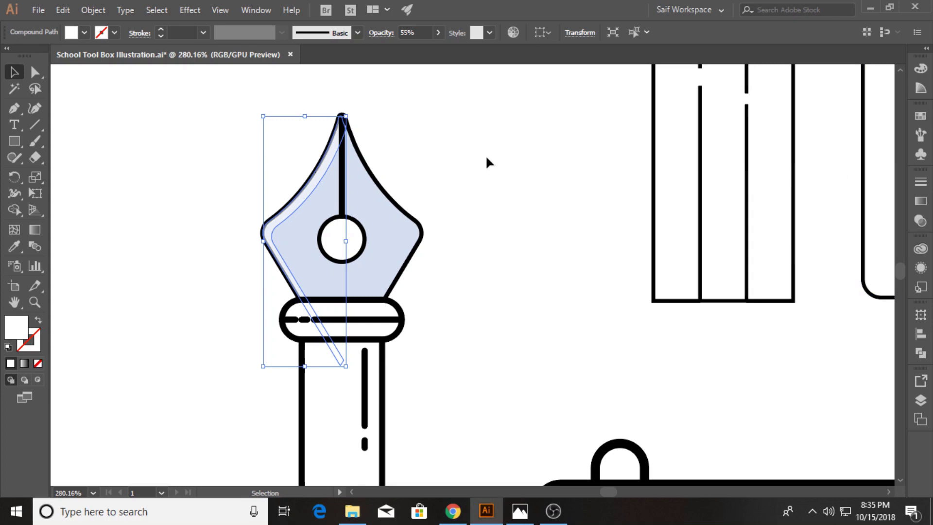
{"action": "left_click", "coordinate": [485, 160]}
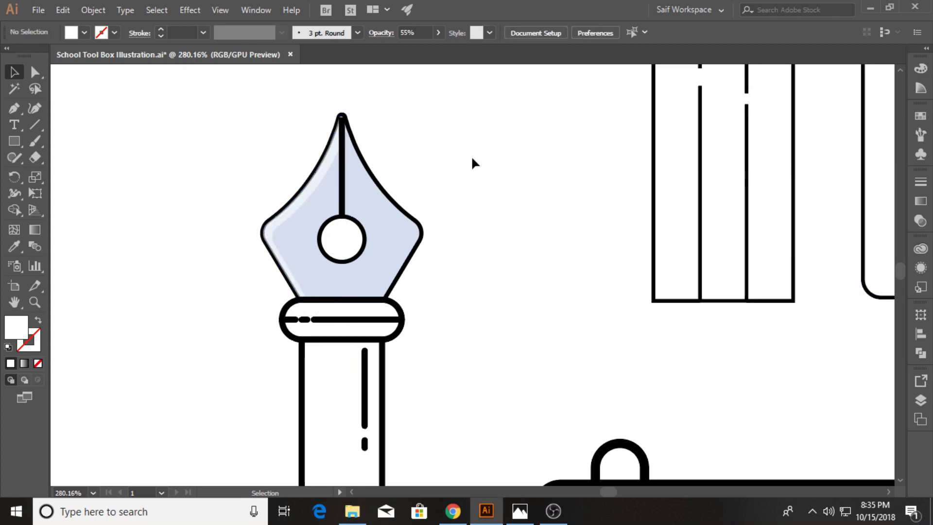
{"action": "left_click", "coordinate": [344, 129]}
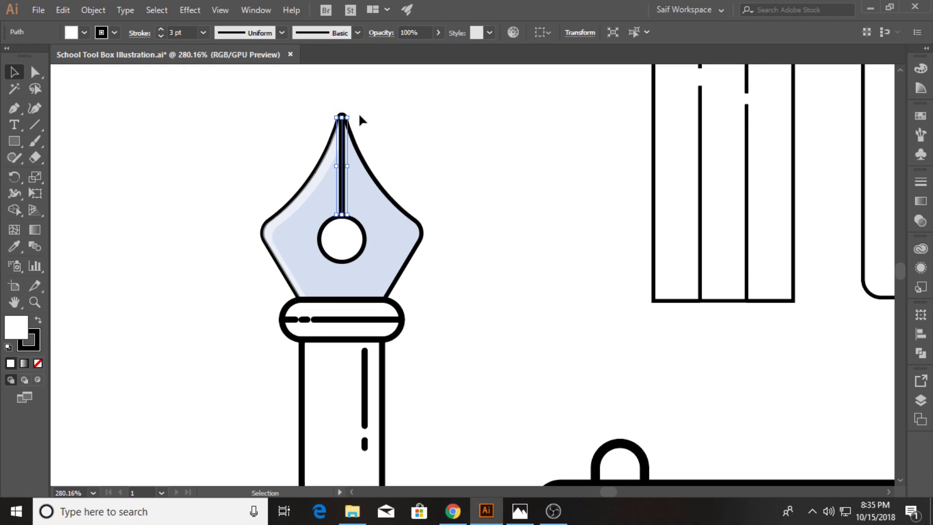
{"action": "left_click", "coordinate": [423, 122]}
{"action": "scroll", "coordinate": [440, 286], "scroll_direction": "down", "scroll_amount": 1}
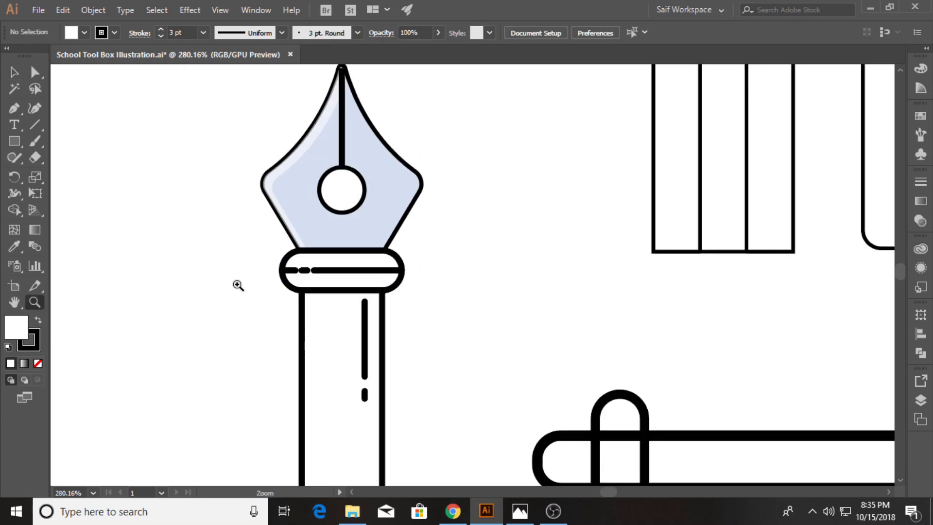
Fill the pen body with the bright blue swatch using the Eyedropper
{"action": "scroll", "coordinate": [238, 285], "scroll_direction": "down", "scroll_amount": 5}
{"action": "key", "text": "v"}
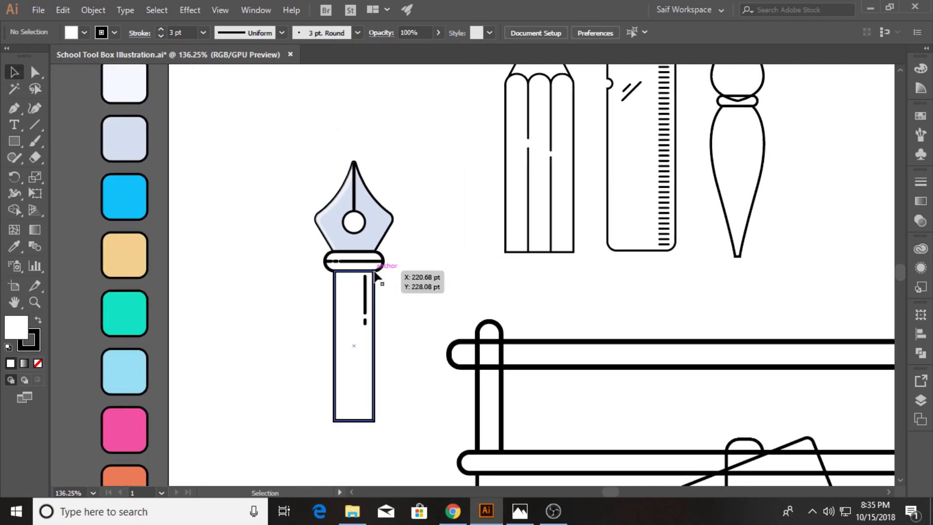
{"action": "left_click", "coordinate": [375, 275]}
{"action": "left_click", "coordinate": [14, 246]}
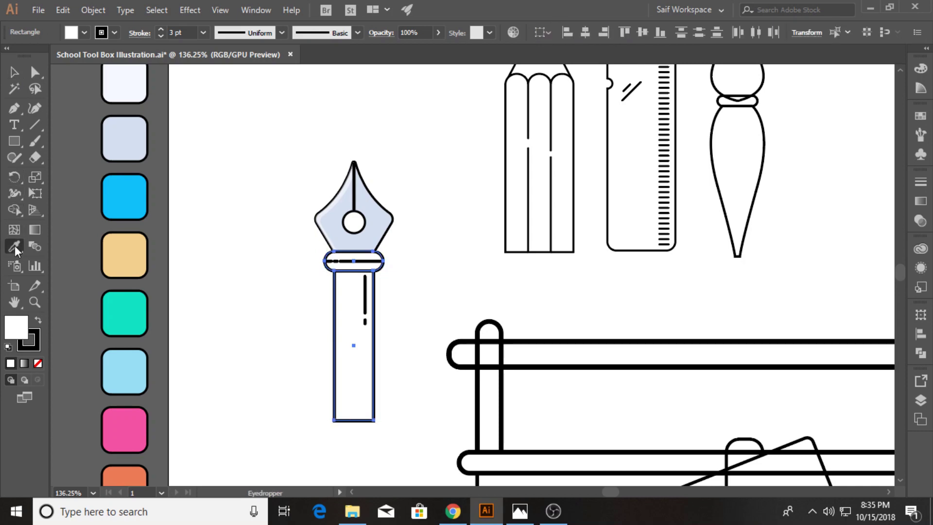
{"action": "left_click", "coordinate": [123, 194]}
Zoom in on the collar and body and nudge the pen body slightly left
{"action": "key", "text": "v"}
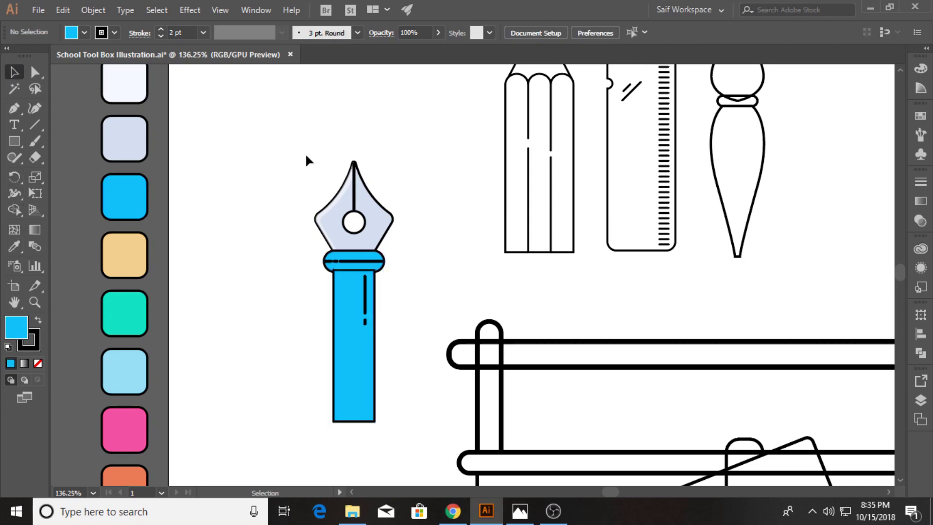
{"action": "left_click_drag", "start_coordinate": [305, 153], "coordinate": [429, 297]}
{"action": "left_click", "coordinate": [214, 305]}
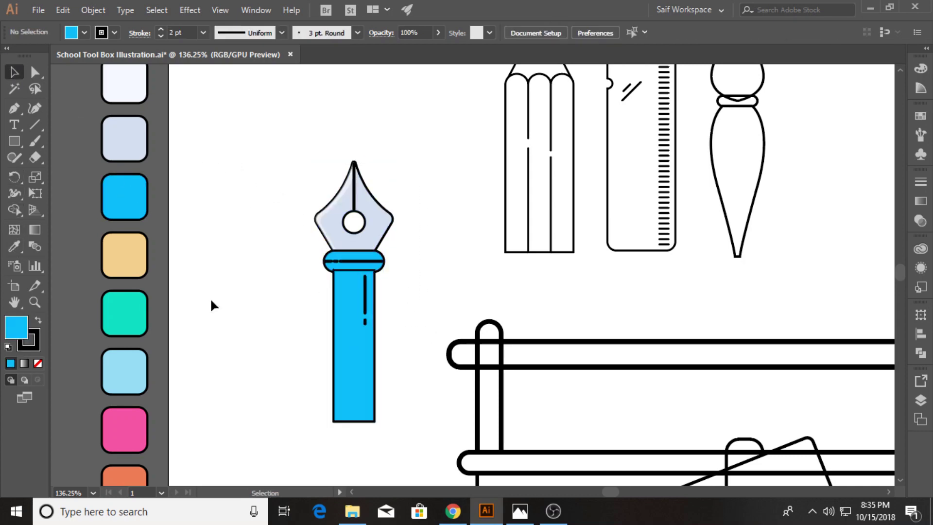
{"action": "left_click", "coordinate": [34, 301]}
{"action": "left_click_drag", "start_coordinate": [282, 280], "coordinate": [398, 318]}
{"action": "key", "text": "v"}
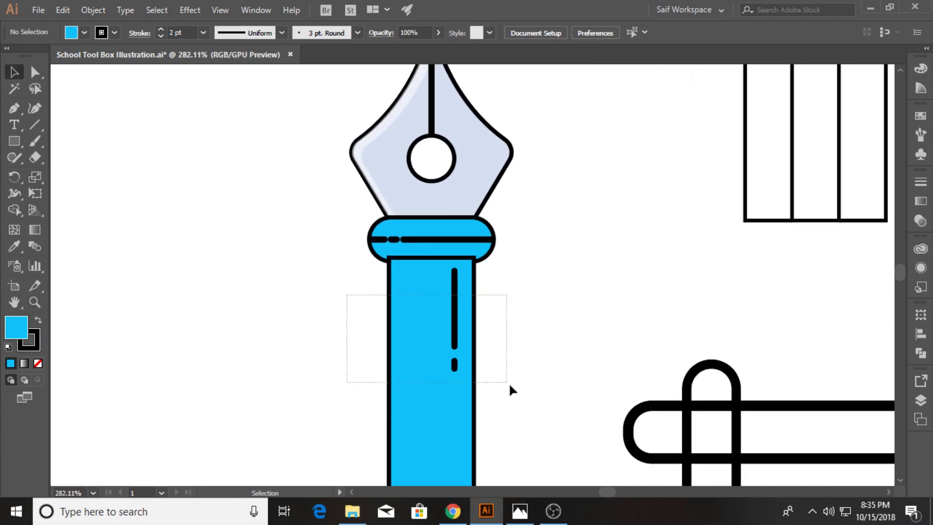
{"action": "left_click_drag", "start_coordinate": [472, 339], "coordinate": [472, 338]}
{"action": "left_click", "coordinate": [272, 334]}
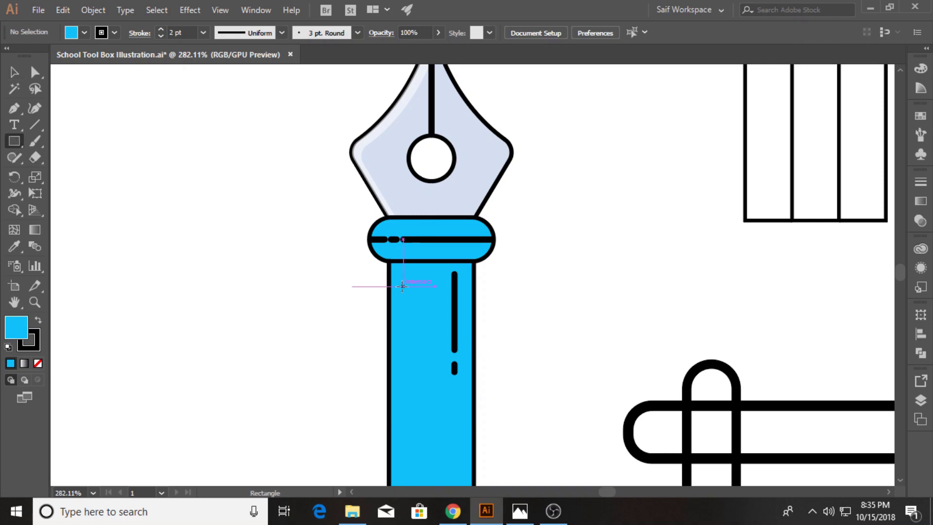
Add a fully rounded thin rectangle on the pen body styled like the nib highlight
{"action": "left_click_drag", "start_coordinate": [402, 287], "coordinate": [426, 406]}
{"action": "left_click", "coordinate": [35, 73]}
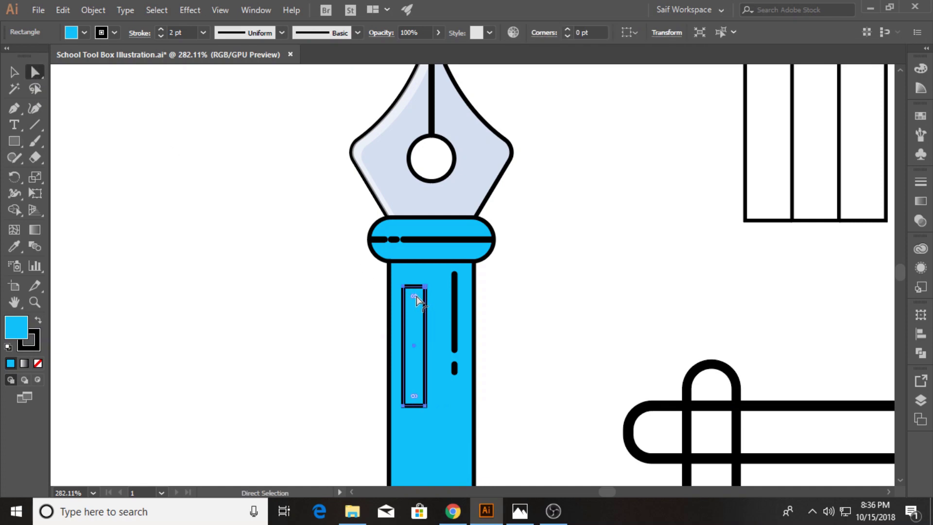
{"action": "left_click_drag", "start_coordinate": [417, 300], "coordinate": [427, 341]}
{"action": "key", "text": "v"}
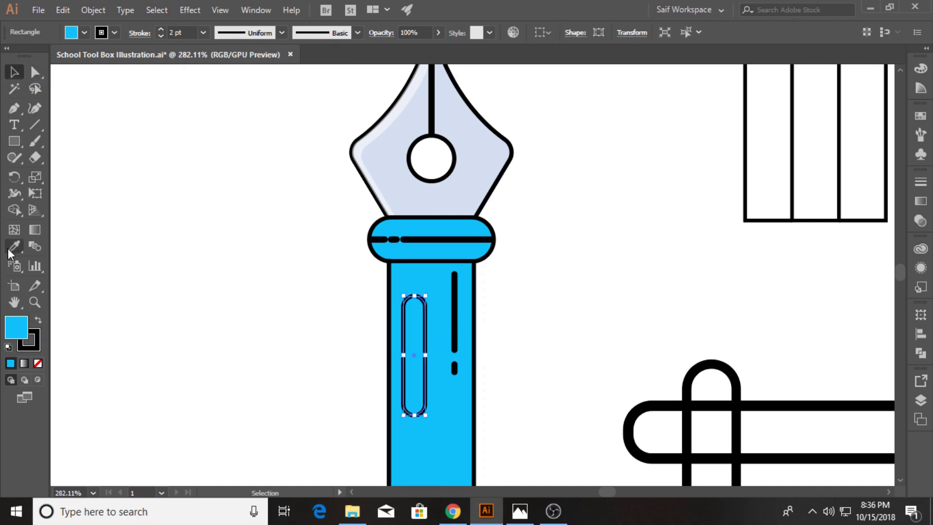
{"action": "left_click", "coordinate": [15, 246]}
{"action": "left_click", "coordinate": [383, 116]}
{"action": "key", "text": "v"}
{"action": "left_click", "coordinate": [247, 252]}
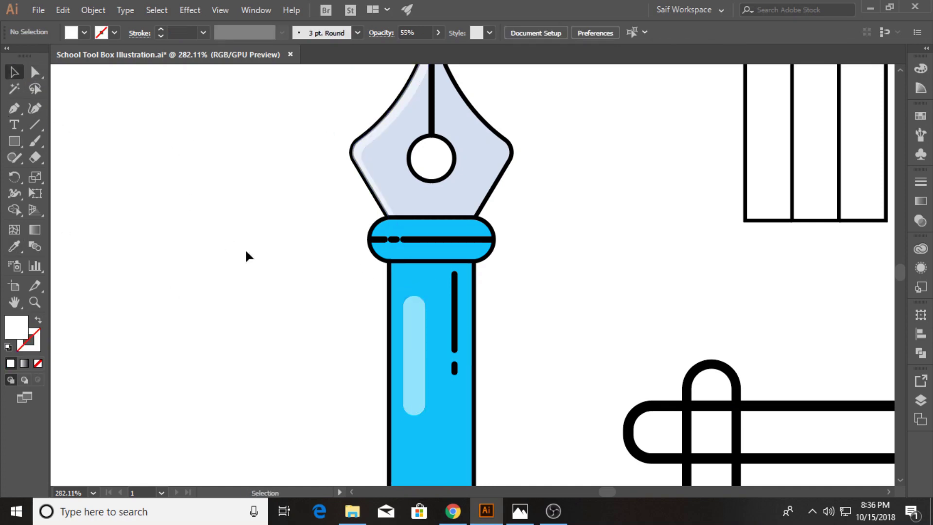
Set the body highlight's opacity to 31%
{"action": "left_click", "coordinate": [424, 348]}
{"action": "left_click", "coordinate": [920, 220]}
{"action": "left_click", "coordinate": [887, 196]}
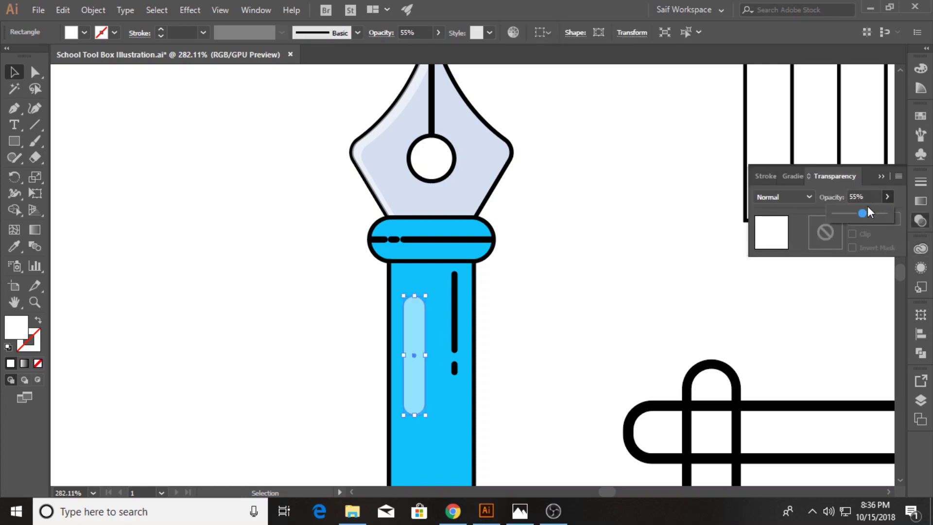
{"action": "left_click_drag", "start_coordinate": [865, 212], "coordinate": [850, 213]}
{"action": "left_click", "coordinate": [881, 176]}
{"action": "left_click", "coordinate": [559, 228]}
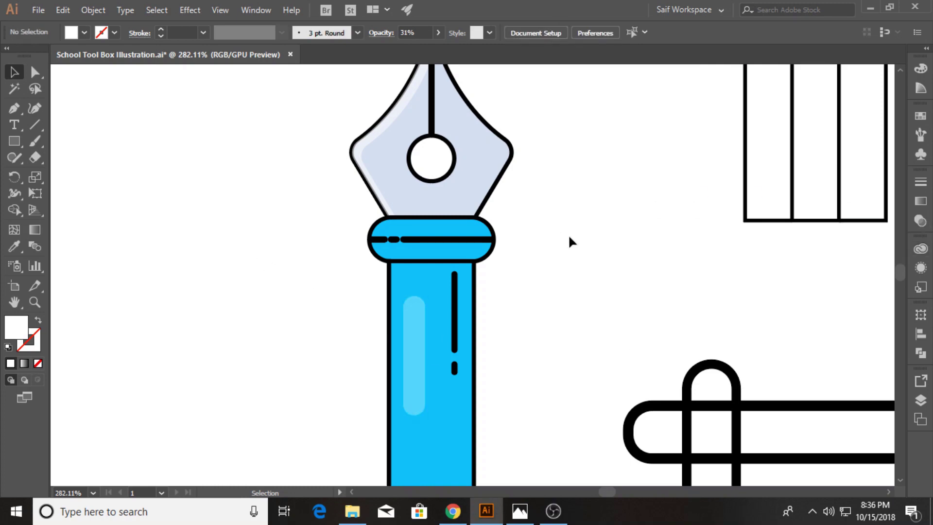
Duplicate the collar shape and Minus Front the two rounded rectangles into a crescent
{"action": "mouse_move", "coordinate": [460, 252]}
{"action": "left_mouse_down"}
{"action": "mouse_move", "coordinate": [626, 253]}
{"action": "mouse_move", "coordinate": [641, 267]}
{"action": "left_mouse_up"}
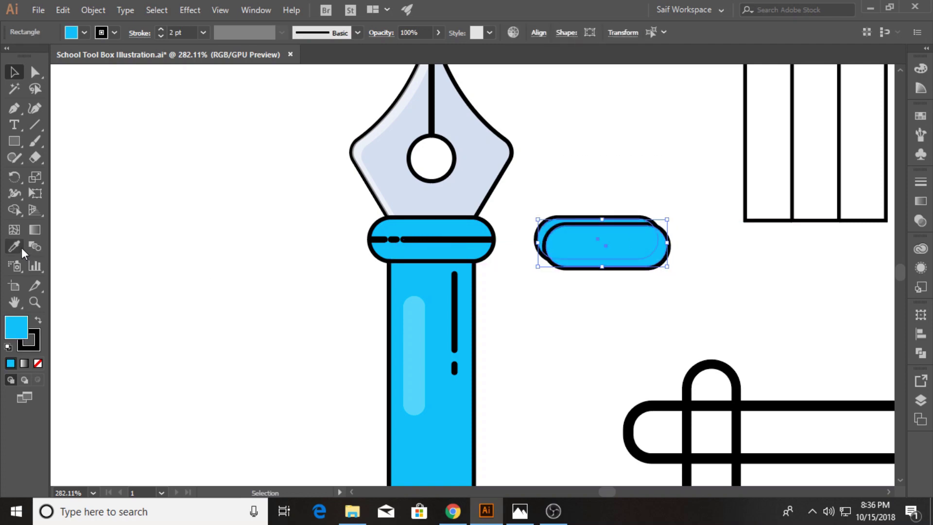
{"action": "left_click", "coordinate": [13, 210]}
{"action": "left_click", "coordinate": [602, 245], "text": "alt"}
{"action": "left_click", "coordinate": [14, 72]}
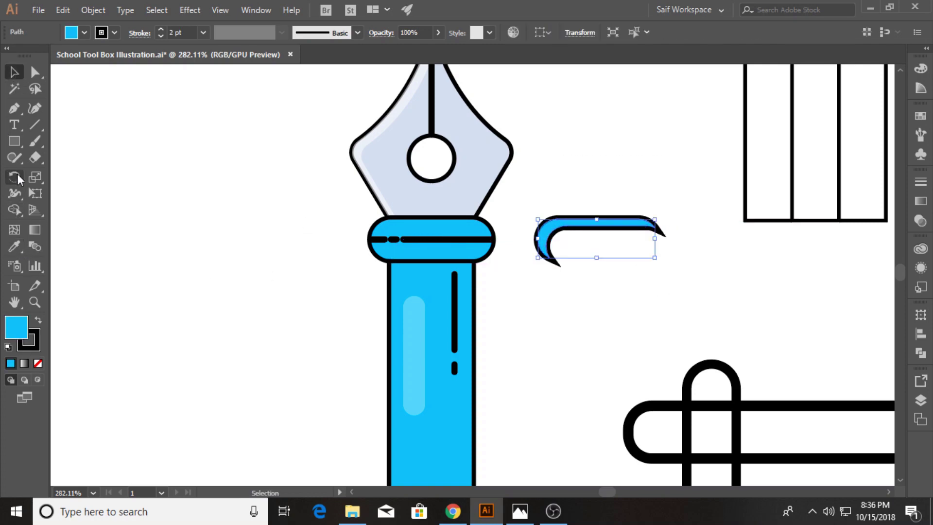
Give the crescent the translucent white highlight look and place it on the blue collar
{"action": "left_click", "coordinate": [13, 246]}
{"action": "left_click", "coordinate": [415, 302]}
{"action": "key", "text": "v"}
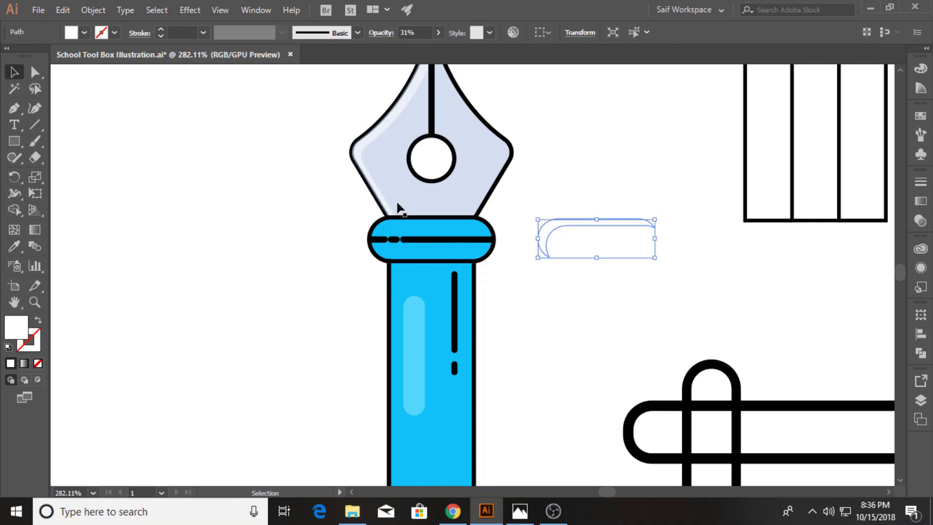
{"action": "left_click_drag", "start_coordinate": [544, 230], "coordinate": [387, 226]}
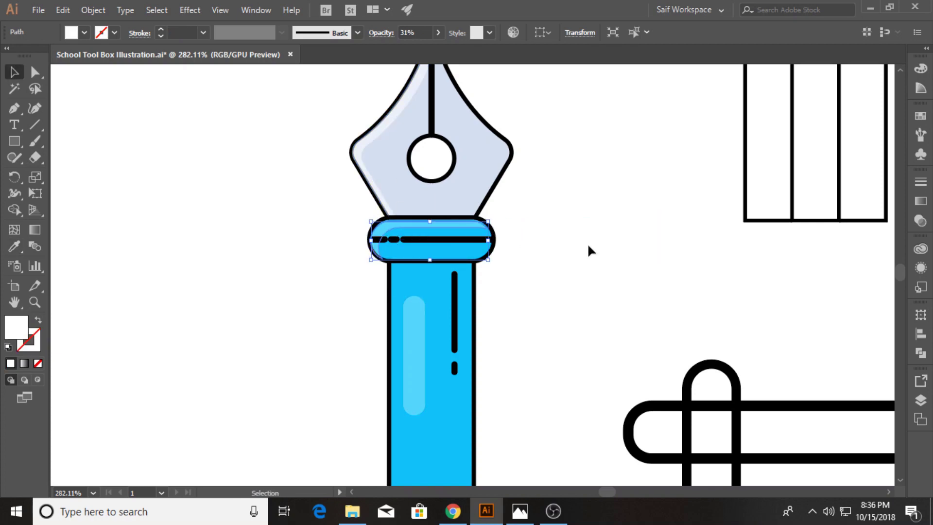
{"action": "left_click", "coordinate": [559, 238]}
{"action": "left_click_drag", "start_coordinate": [479, 222], "coordinate": [377, 213]}
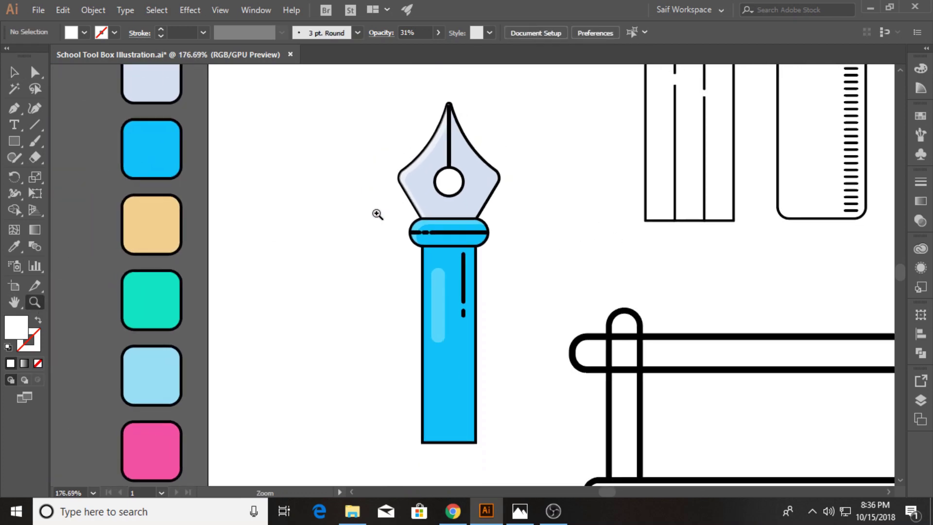
{"action": "left_click_drag", "start_coordinate": [367, 152], "coordinate": [526, 313]}
Marquee all the fountain pen's parts and group them with Object > Group
{"action": "left_click_drag", "start_coordinate": [350, 121], "coordinate": [525, 375]}
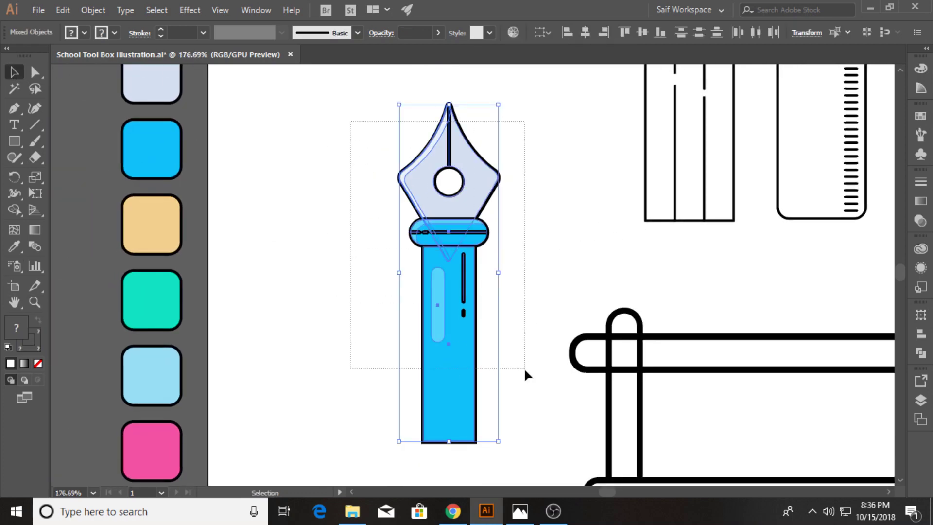
{"action": "left_click", "coordinate": [93, 9]}
{"action": "left_click", "coordinate": [145, 44]}
{"action": "left_click", "coordinate": [311, 145]}
{"action": "left_click", "coordinate": [458, 281]}
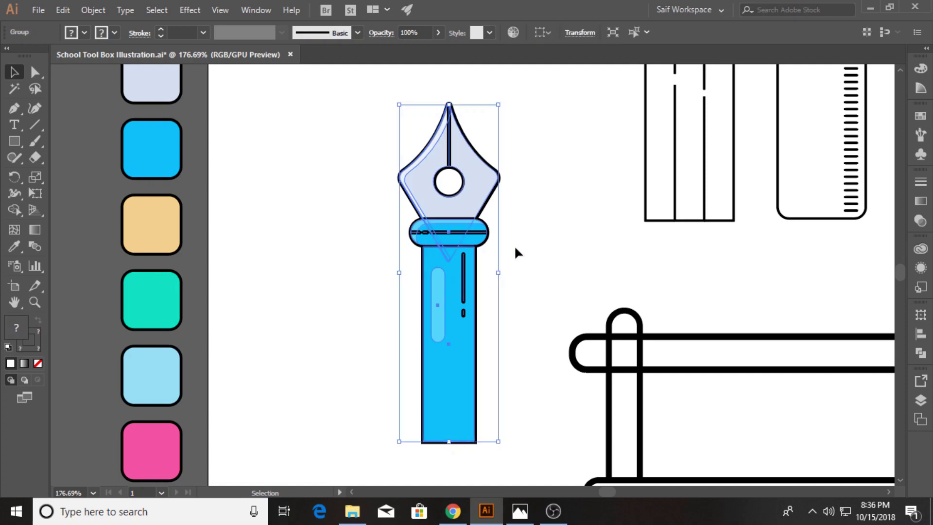
{"action": "left_click", "coordinate": [514, 245]}
Move the pencil left beside the pen and zoom out to frame both
{"action": "mouse_move", "coordinate": [576, 165]}
{"action": "left_mouse_down"}
{"action": "mouse_move", "coordinate": [385, 255]}
{"action": "mouse_move", "coordinate": [516, 357]}
{"action": "left_mouse_up"}
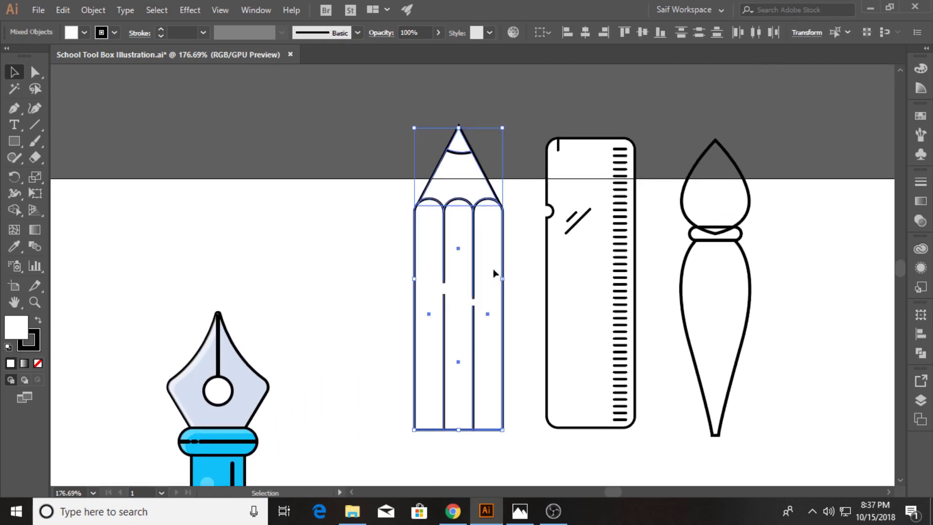
{"action": "left_click_drag", "start_coordinate": [493, 273], "coordinate": [426, 325]}
{"action": "key", "text": "z"}
{"action": "left_click", "coordinate": [138, 286], "text": "alt"}
{"action": "left_click_drag", "start_coordinate": [137, 285], "coordinate": [322, 236]}
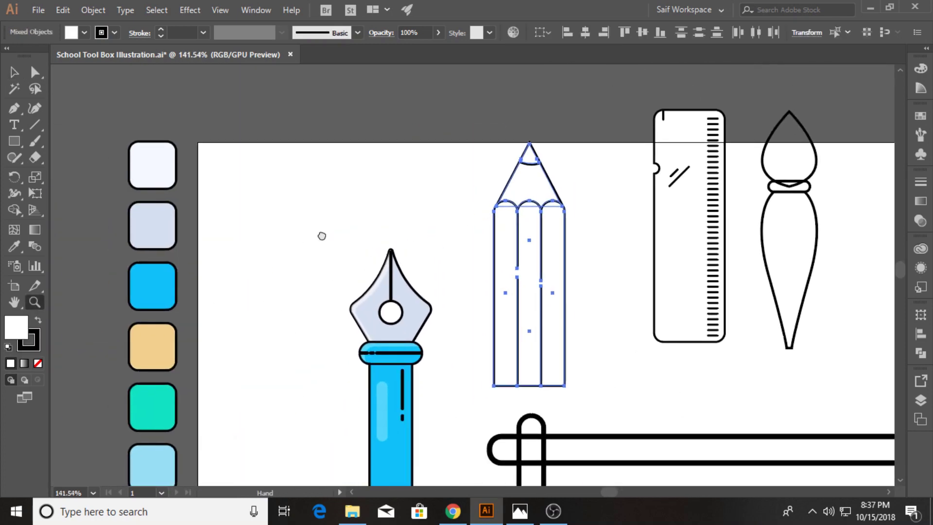
Ungroup the pencil and select its body outline
{"action": "left_click", "coordinate": [13, 73]}
{"action": "left_click", "coordinate": [287, 190]}
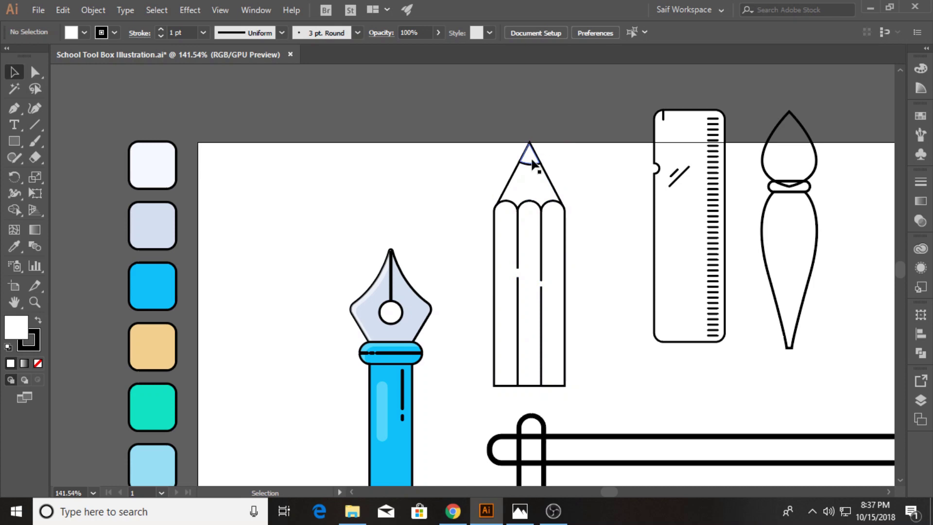
{"action": "left_click", "coordinate": [526, 259]}
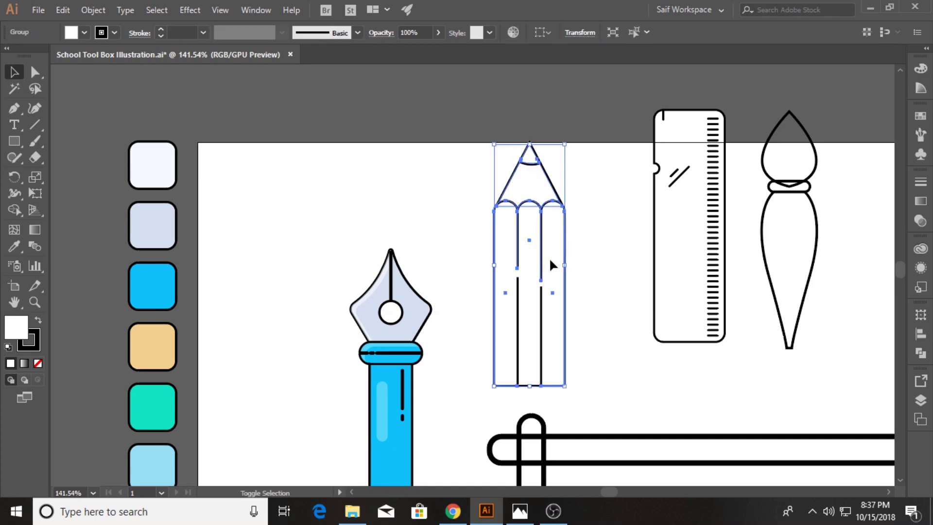
{"action": "right_click", "coordinate": [539, 202]}
{"action": "left_click", "coordinate": [607, 255]}
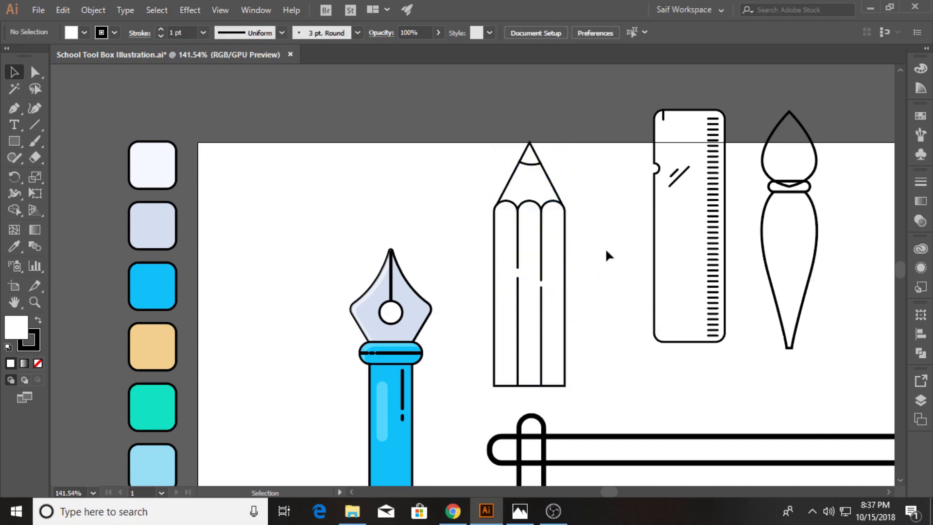
{"action": "left_click", "coordinate": [506, 261]}
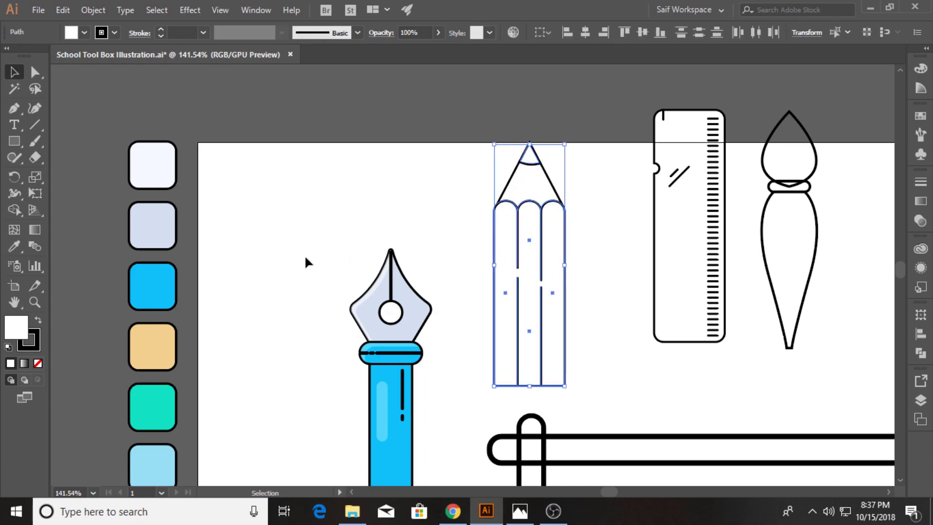
Fill the pencil body with the teal swatch and the tip with tan
{"action": "key", "text": "i"}
{"action": "left_click", "coordinate": [163, 389]}
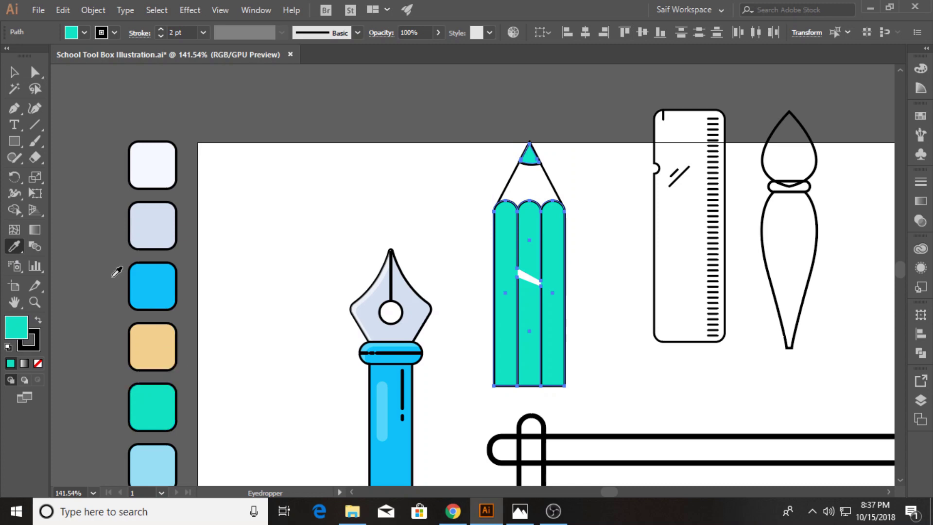
{"action": "left_click", "coordinate": [11, 72]}
{"action": "left_click", "coordinate": [416, 211]}
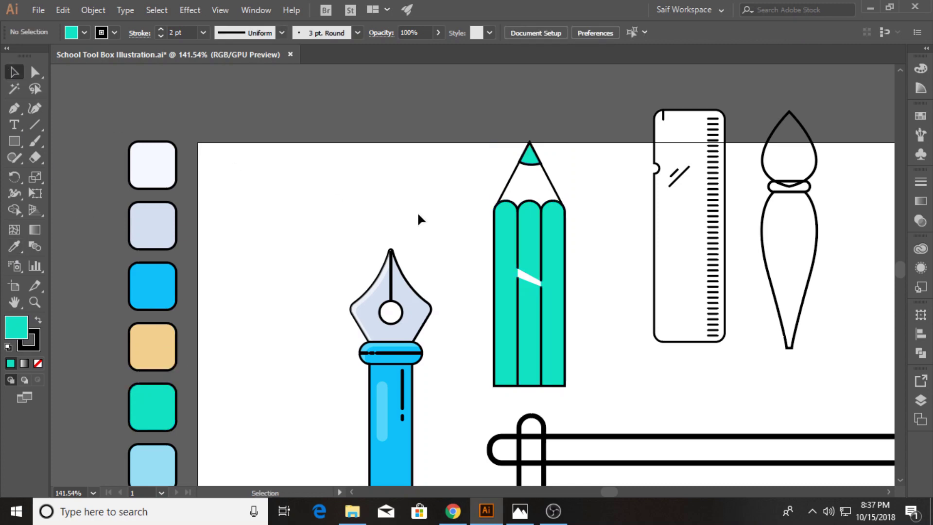
{"action": "left_click", "coordinate": [544, 189]}
{"action": "left_click", "coordinate": [14, 247]}
{"action": "left_click", "coordinate": [152, 346]}
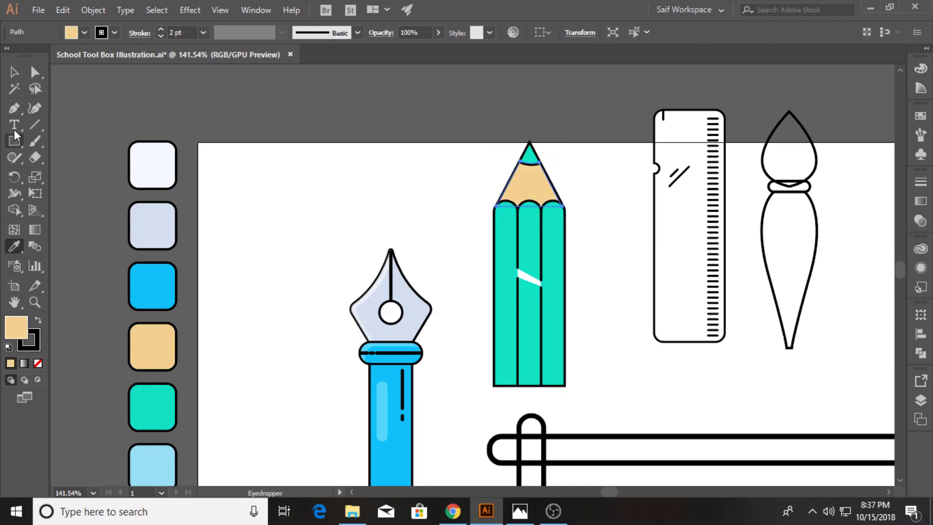
{"action": "left_click", "coordinate": [14, 72]}
{"action": "left_click", "coordinate": [268, 262]}
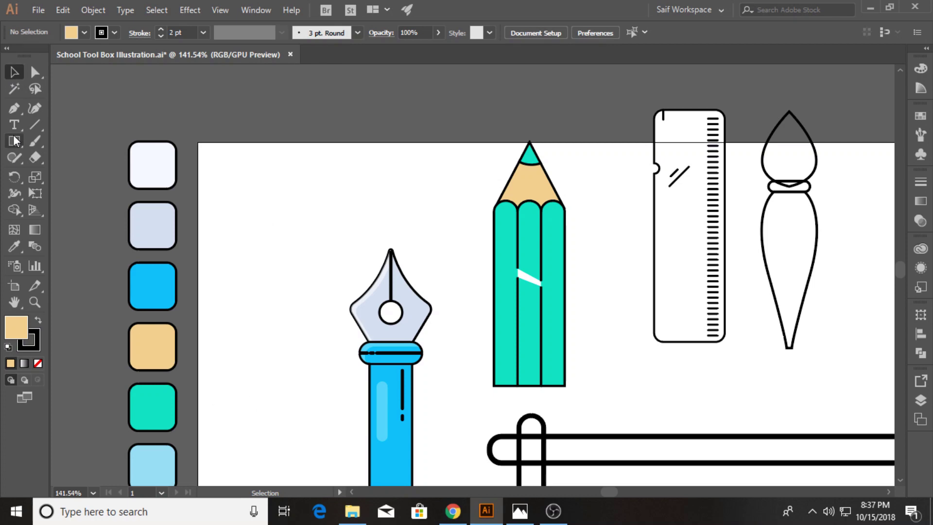
Draw short dark dashes and a dot on the pencil body and right stripe
{"action": "left_click", "coordinate": [14, 108]}
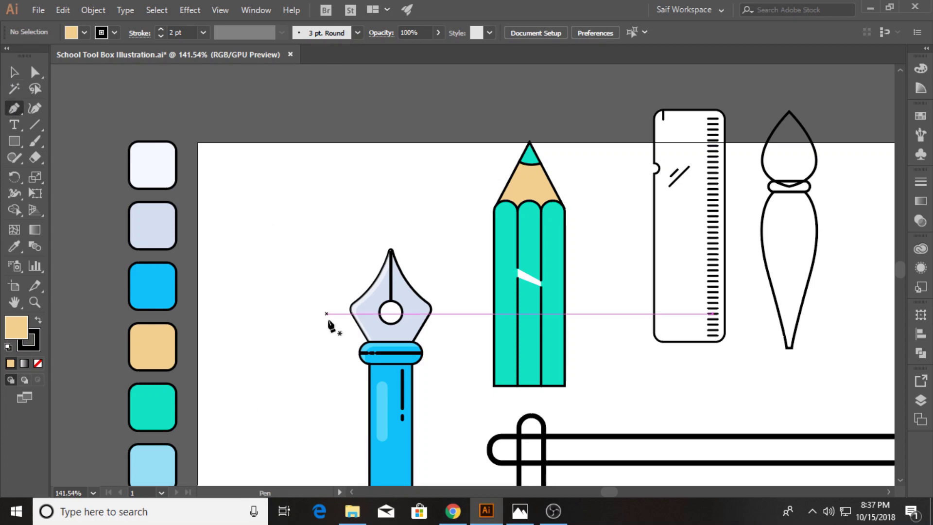
{"action": "left_click", "coordinate": [529, 291]}
{"action": "left_click", "coordinate": [529, 316]}
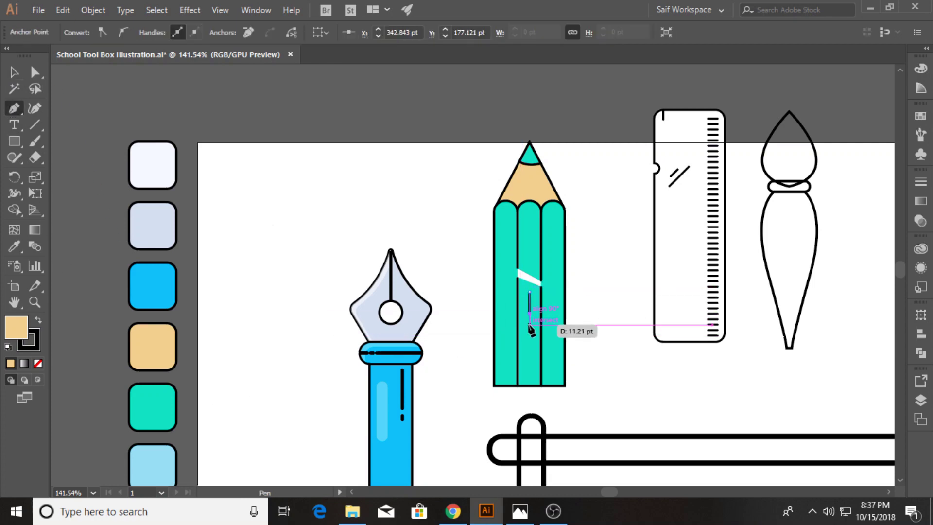
{"action": "left_click", "coordinate": [529, 324]}
{"action": "left_click", "coordinate": [575, 295], "text": "ctrl"}
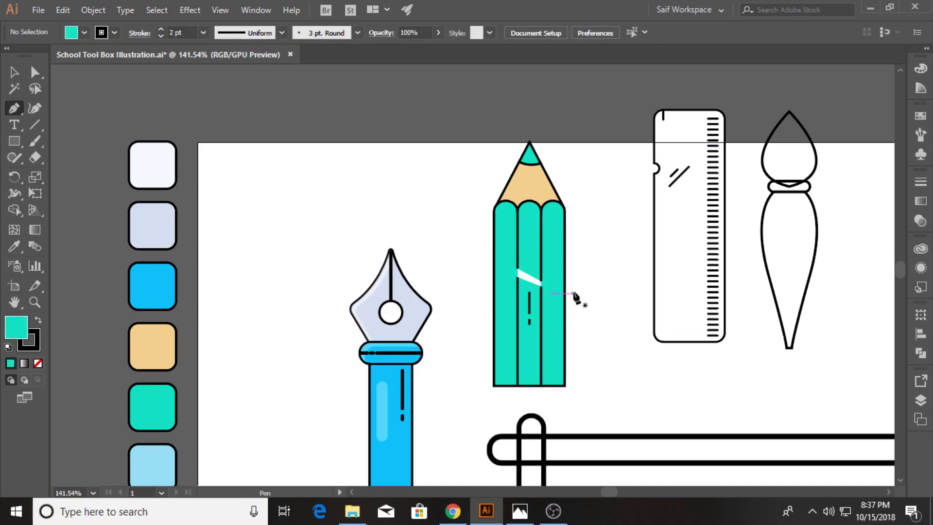
{"action": "left_click", "coordinate": [552, 201]}
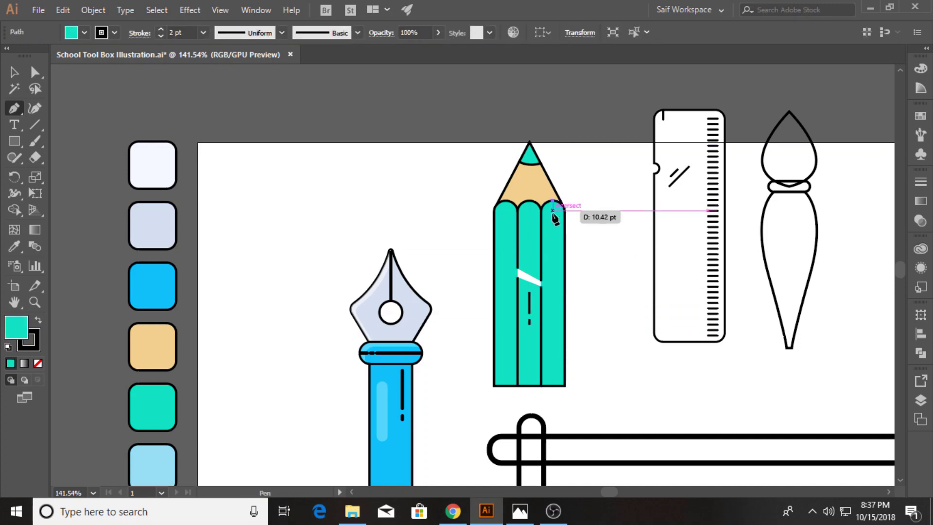
{"action": "left_click", "coordinate": [552, 216]}
{"action": "left_click", "coordinate": [571, 237], "text": "ctrl"}
{"action": "left_click", "coordinate": [552, 225]}
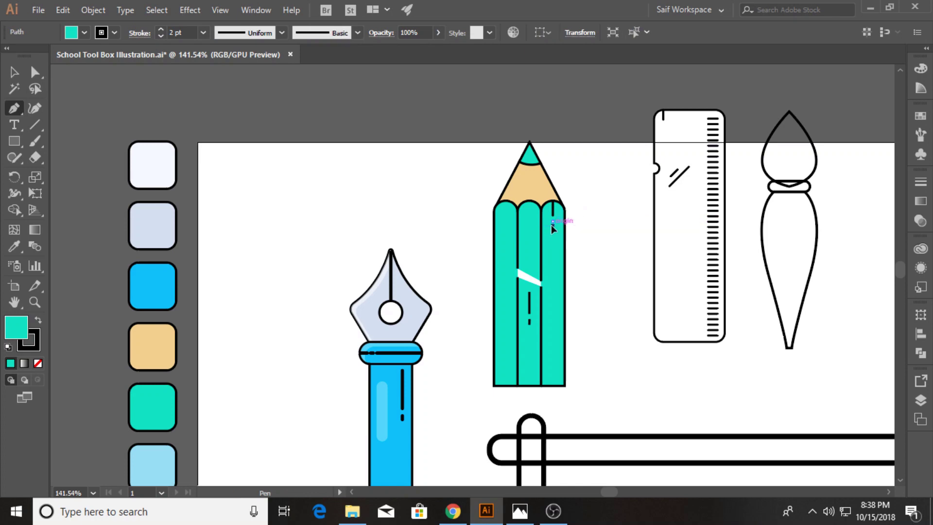
{"action": "left_click", "coordinate": [580, 232], "text": "ctrl"}
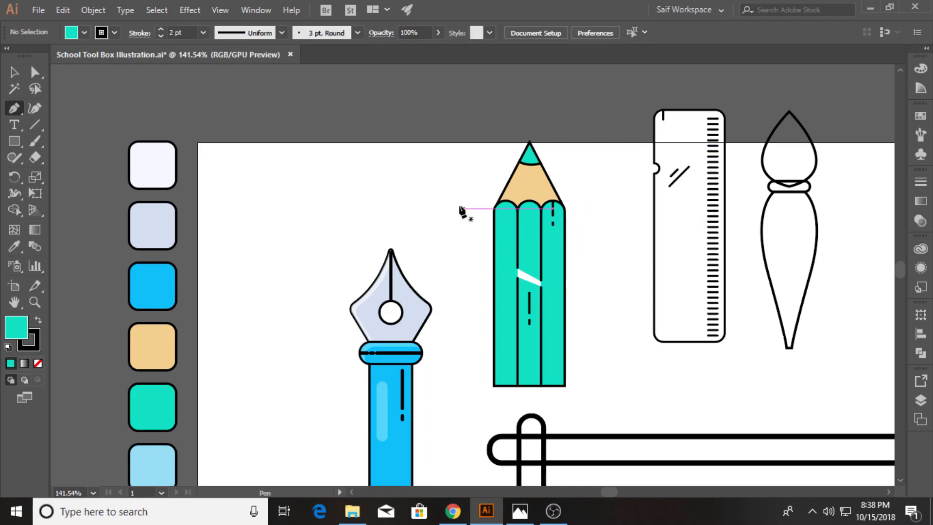
{"action": "left_click", "coordinate": [35, 302]}
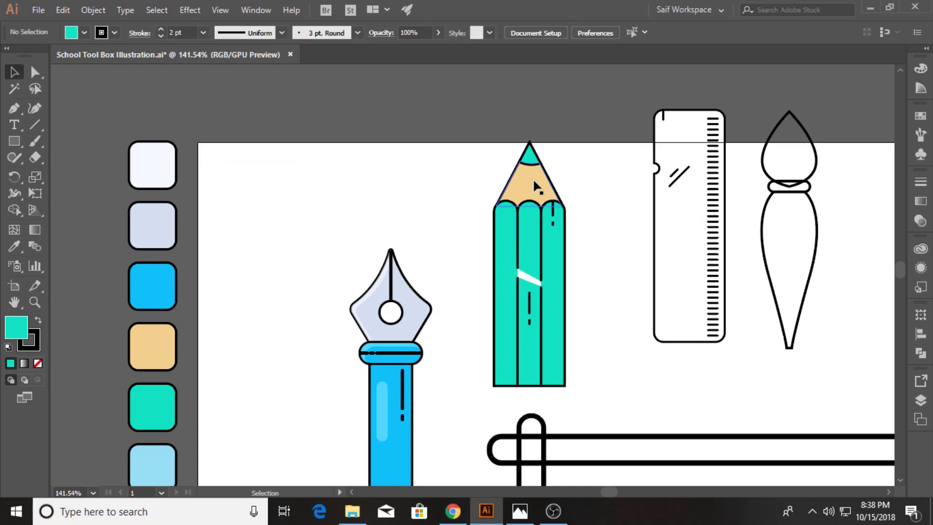
Copy the tan tip aside and cut it diagonally into a thin sliver with Shape Builder
{"action": "left_click_drag", "start_coordinate": [532, 183], "coordinate": [435, 187]}
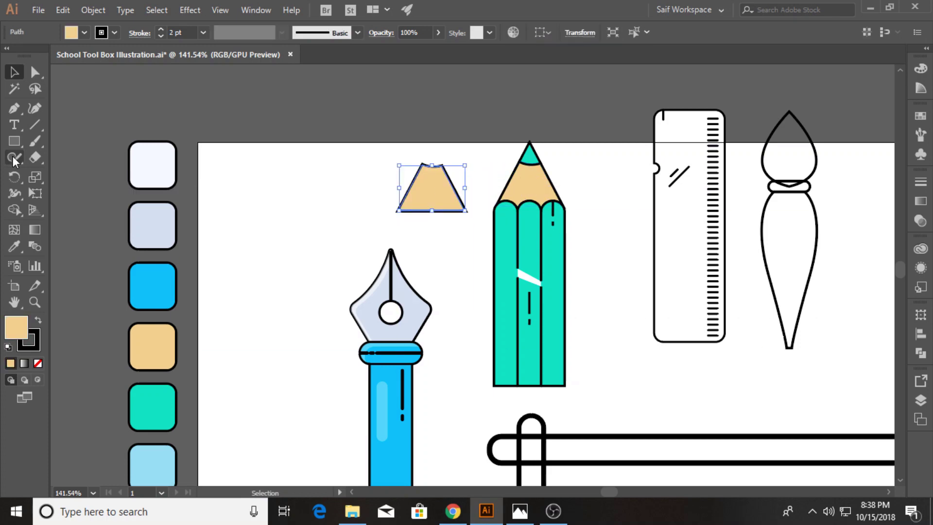
{"action": "left_click", "coordinate": [36, 125]}
{"action": "left_click", "coordinate": [412, 226]}
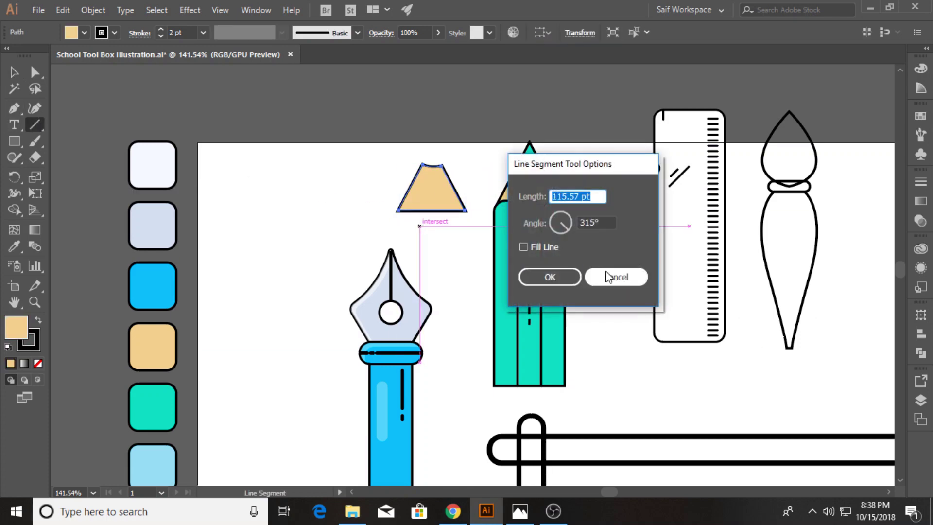
{"action": "left_click", "coordinate": [612, 277]}
{"action": "left_click_drag", "start_coordinate": [412, 226], "coordinate": [438, 141]}
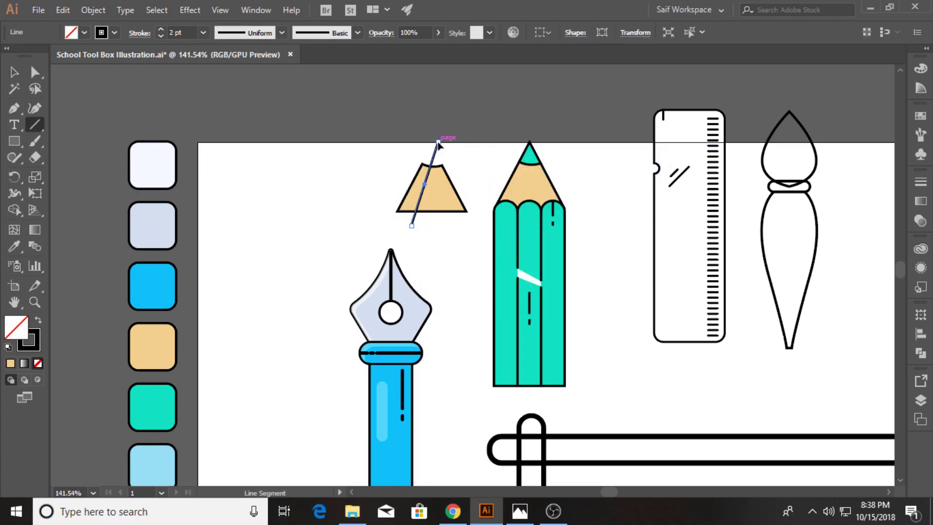
{"action": "left_click", "coordinate": [11, 74]}
{"action": "left_click_drag", "start_coordinate": [376, 150], "coordinate": [428, 204]}
{"action": "left_click", "coordinate": [14, 209]}
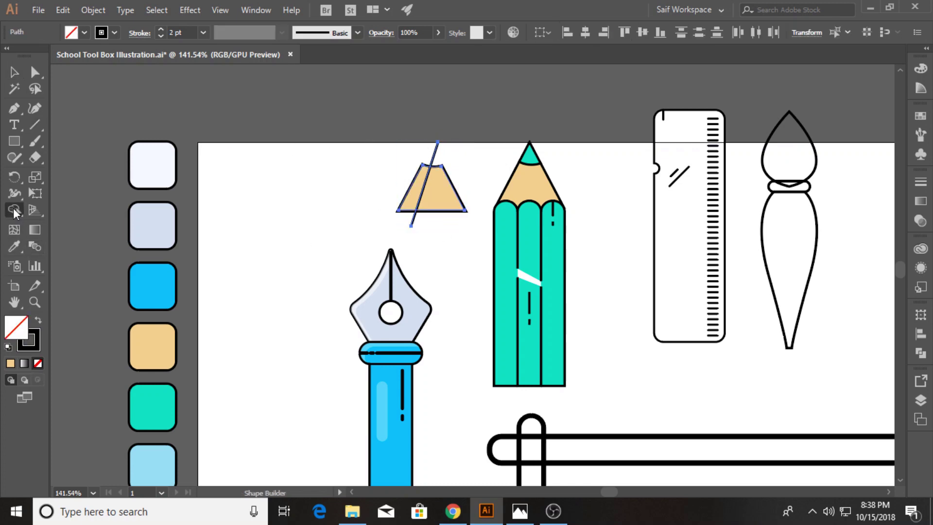
{"action": "left_click", "coordinate": [447, 190], "text": "alt"}
Give the sliver the translucent white highlight style and move it onto the pencil tip
{"action": "key", "text": "v"}
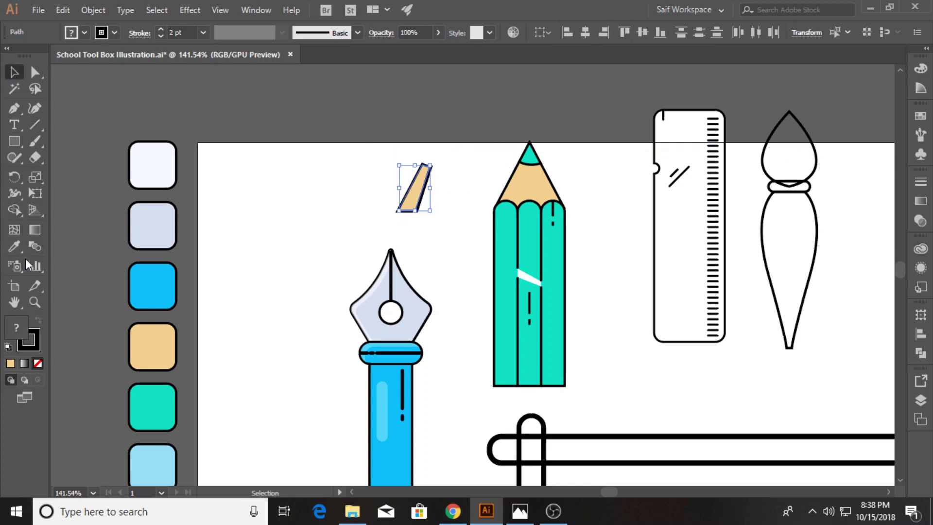
{"action": "key", "text": "i"}
{"action": "left_click", "coordinate": [383, 410]}
{"action": "key", "text": "v"}
{"action": "left_click_drag", "start_coordinate": [423, 197], "coordinate": [521, 197]}
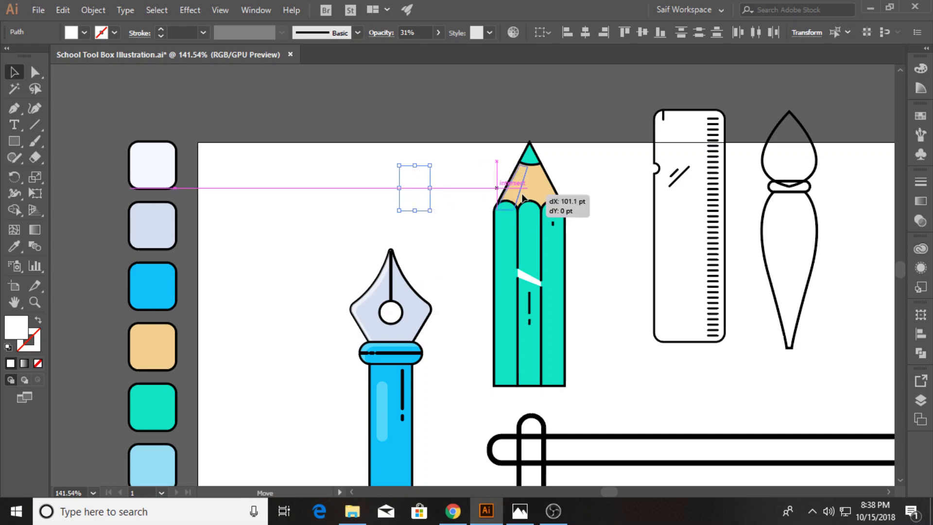
{"action": "left_click", "coordinate": [408, 192]}
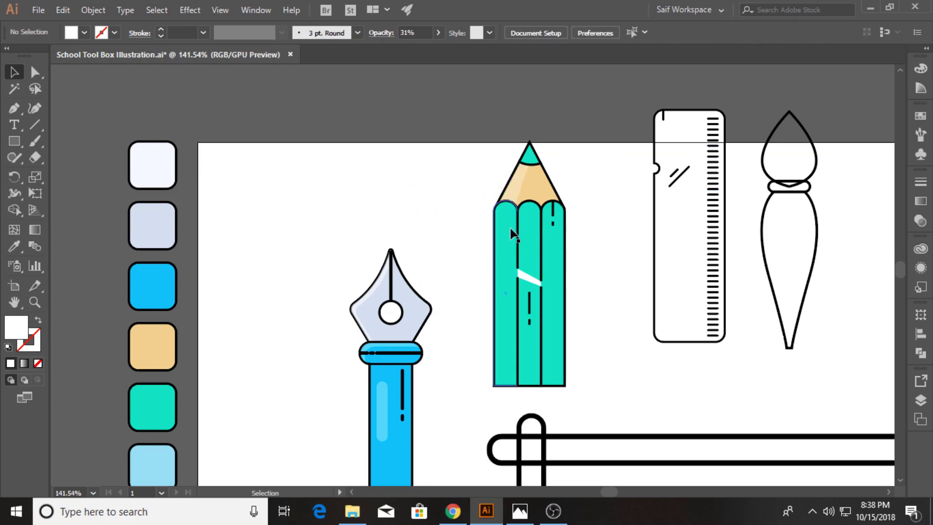
Turn a stripe copy into a translucent white dome highlight on the pencil top
{"action": "mouse_move", "coordinate": [511, 233]}
{"action": "left_mouse_down"}
{"action": "mouse_move", "coordinate": [299, 211]}
{"action": "mouse_move", "coordinate": [299, 223]}
{"action": "left_mouse_up"}
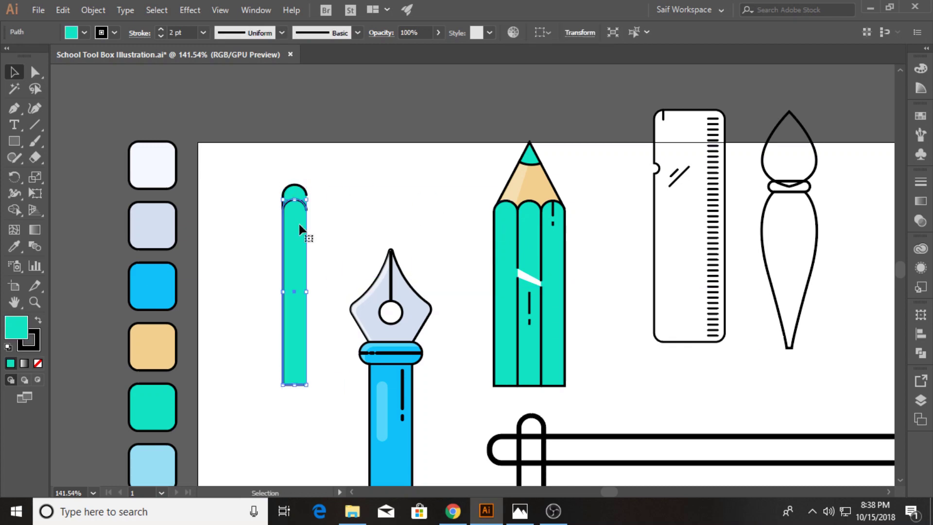
{"action": "left_click_drag", "start_coordinate": [263, 171], "coordinate": [326, 212]}
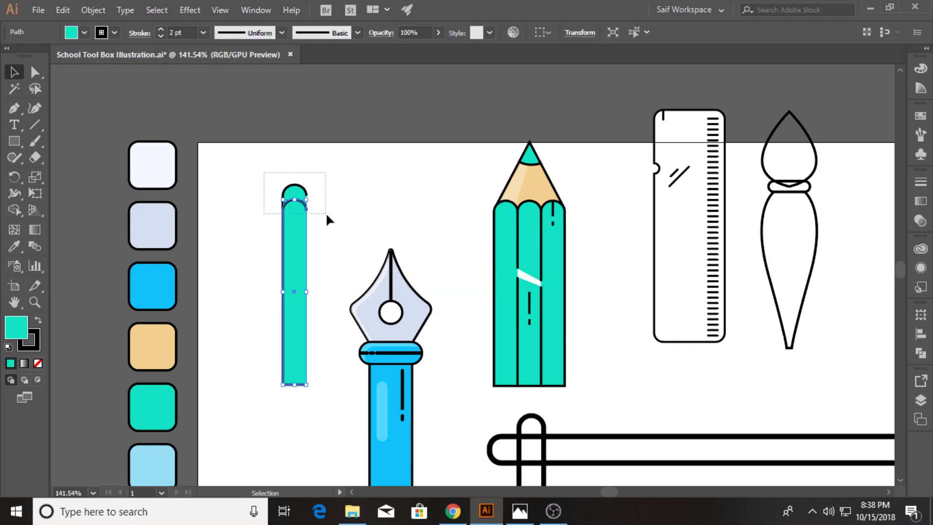
{"action": "left_click", "coordinate": [19, 209]}
{"action": "left_click", "coordinate": [289, 346], "text": "alt"}
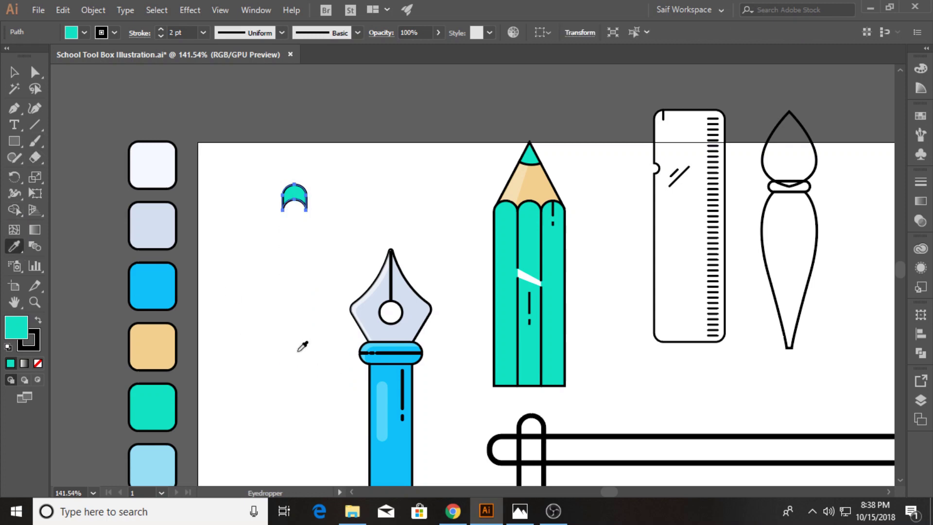
{"action": "left_click", "coordinate": [387, 397]}
{"action": "left_click", "coordinate": [15, 72]}
{"action": "left_click_drag", "start_coordinate": [294, 197], "coordinate": [509, 222]}
Copy the dome highlight onto the next stripe top and adjust the small top line
{"action": "left_click_drag", "start_coordinate": [510, 224], "coordinate": [531, 220]}
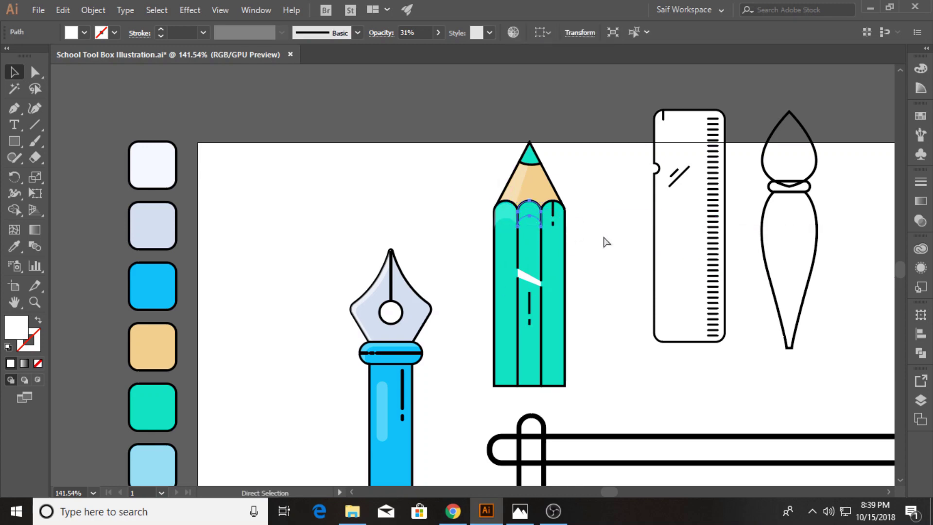
{"action": "left_click", "coordinate": [605, 234]}
{"action": "left_click", "coordinate": [510, 214]}
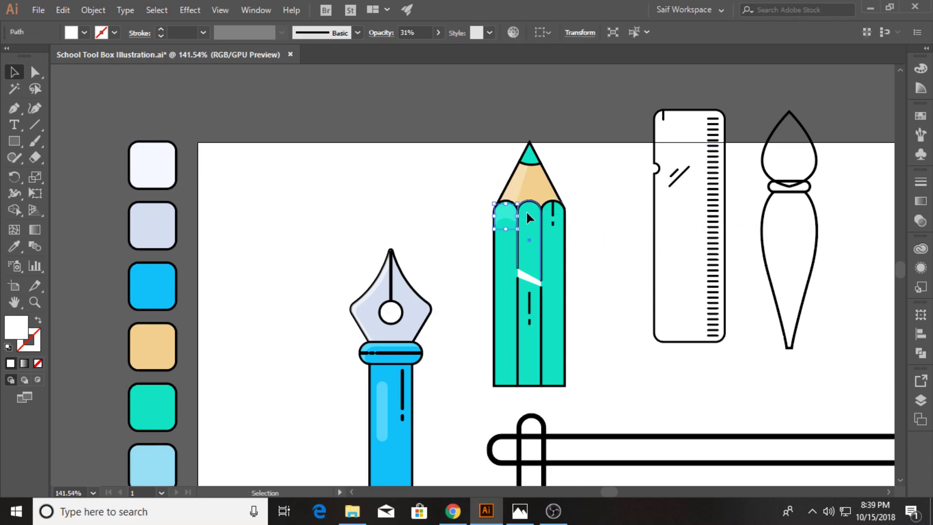
{"action": "left_click", "coordinate": [568, 218]}
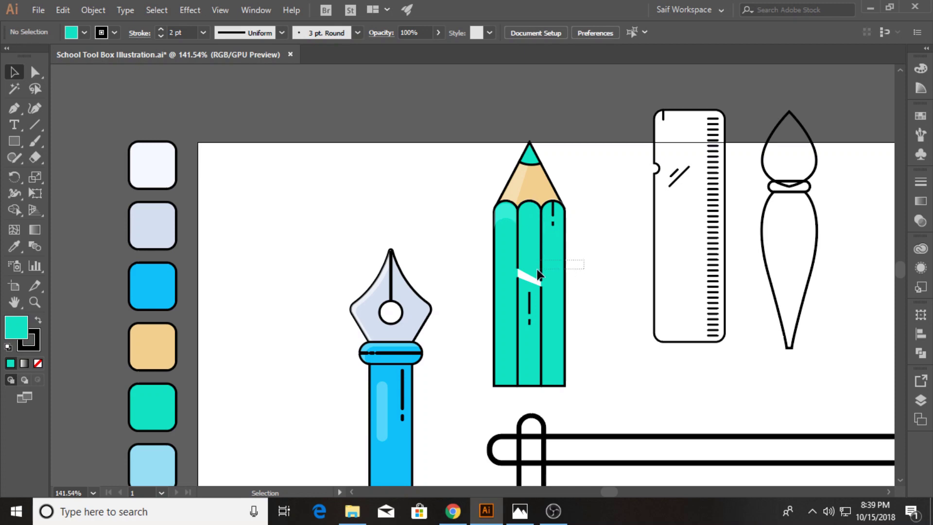
{"action": "left_click_drag", "start_coordinate": [584, 260], "coordinate": [487, 336]}
{"action": "left_click", "coordinate": [613, 268]}
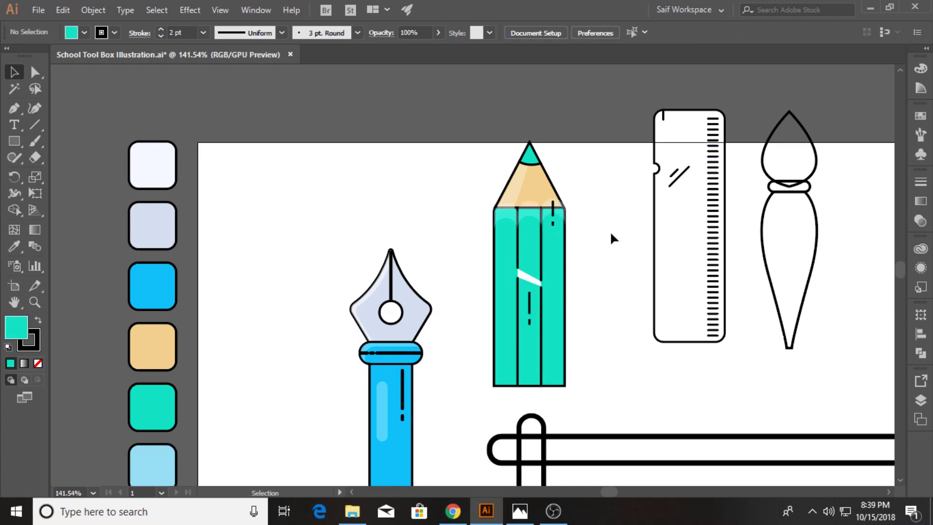
{"action": "left_click_drag", "start_coordinate": [553, 214], "coordinate": [554, 226]}
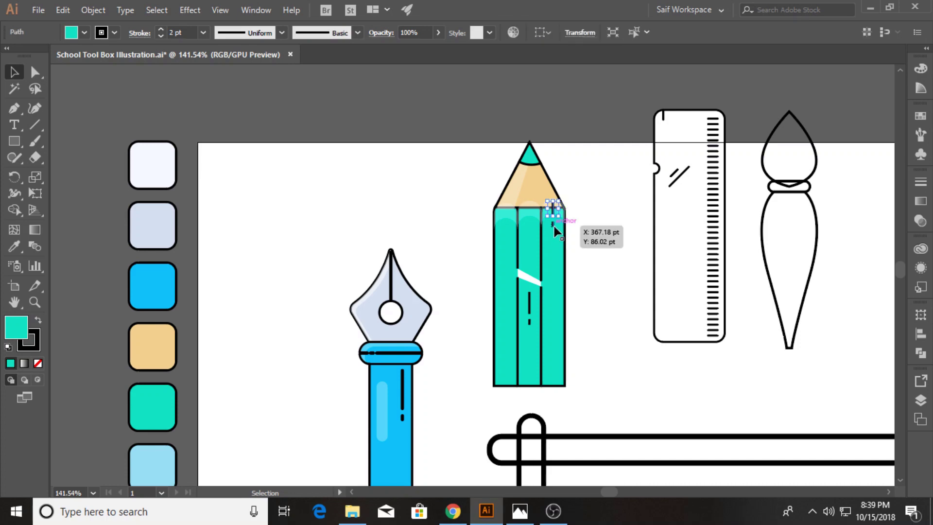
Send the tan tip behind the stripes and group all the pencil parts
{"action": "left_click", "coordinate": [541, 182]}
{"action": "right_click", "coordinate": [540, 182]}
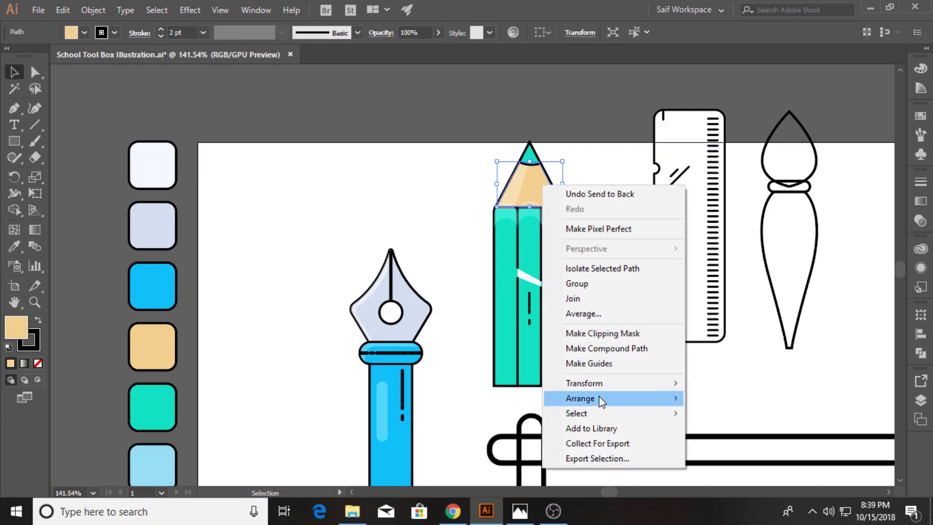
{"action": "mouse_move", "coordinate": [579, 398]}
{"action": "left_click", "coordinate": [704, 441]}
{"action": "left_click_drag", "start_coordinate": [479, 141], "coordinate": [591, 348]}
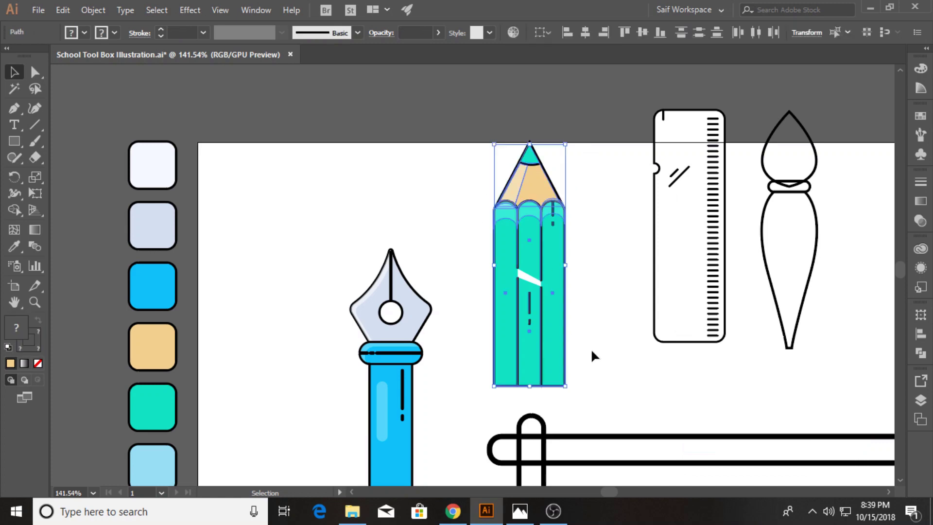
{"action": "left_click", "coordinate": [93, 10]}
{"action": "left_click", "coordinate": [145, 55]}
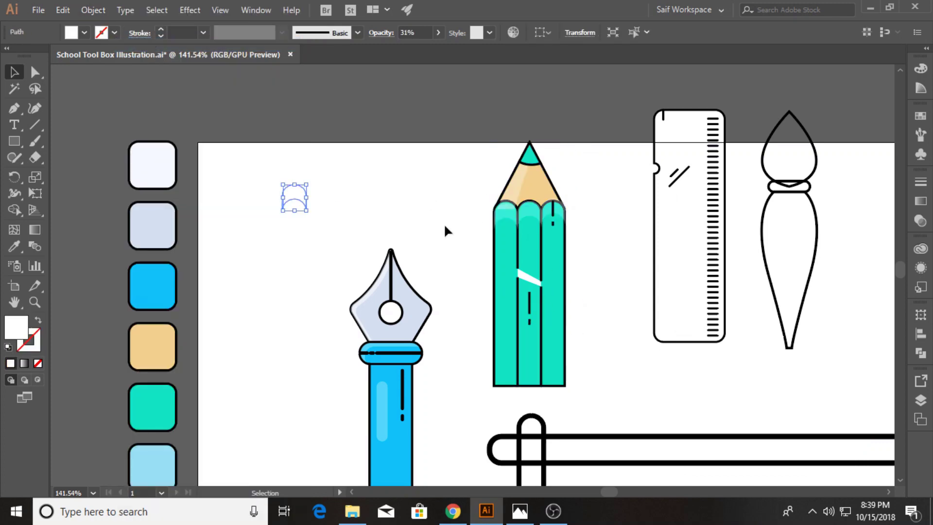
Delete the leftover dome shape and place the pencil group beside the pen
{"action": "left_click", "coordinate": [313, 174]}
{"action": "left_click_drag", "start_coordinate": [248, 168], "coordinate": [310, 228]}
{"action": "key", "text": "Delete"}
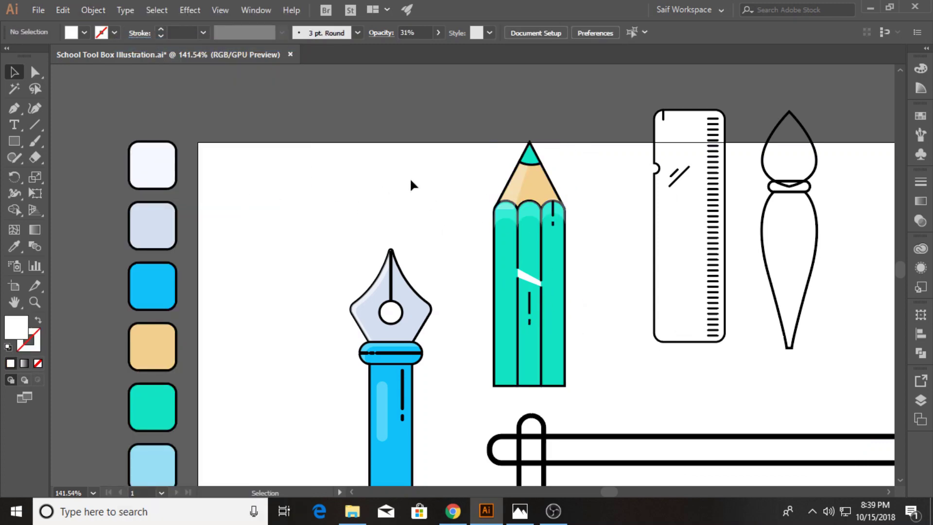
{"action": "left_click_drag", "start_coordinate": [538, 232], "coordinate": [520, 318]}
{"action": "left_click_drag", "start_coordinate": [595, 249], "coordinate": [377, 238]}
Fill the ruler with the light blue swatch and move it down beside the pencil
{"action": "left_click", "coordinate": [431, 226]}
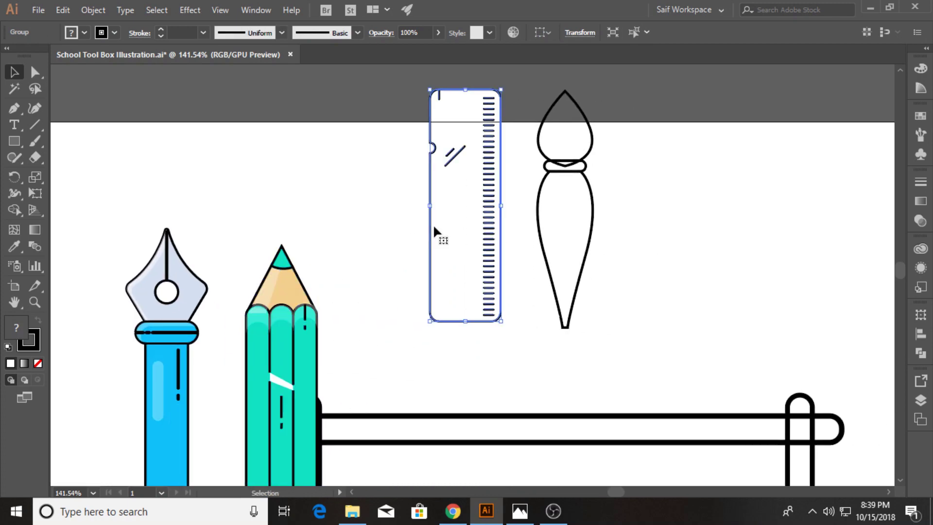
{"action": "key", "text": "z"}
{"action": "left_click", "coordinate": [113, 281], "text": "alt"}
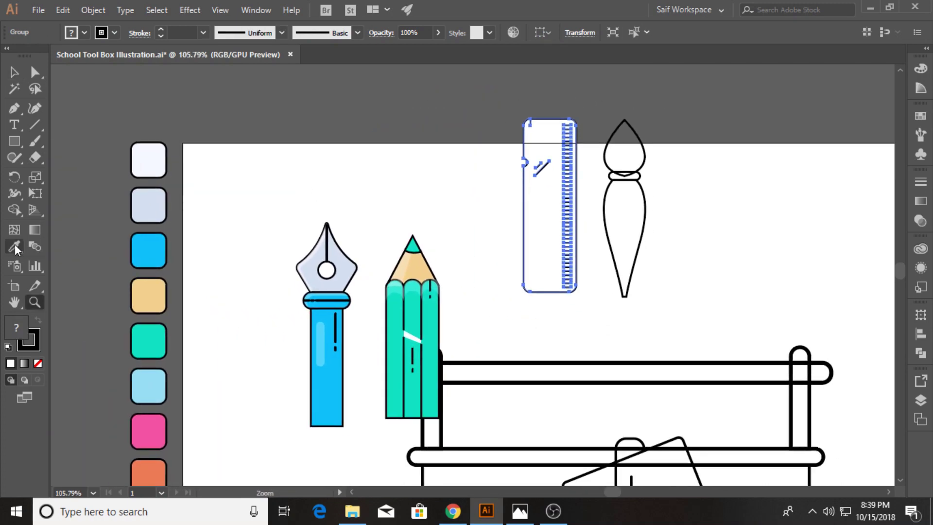
{"action": "left_click", "coordinate": [14, 73]}
{"action": "left_click", "coordinate": [506, 193]}
{"action": "left_click", "coordinate": [544, 219]}
{"action": "key", "text": "i"}
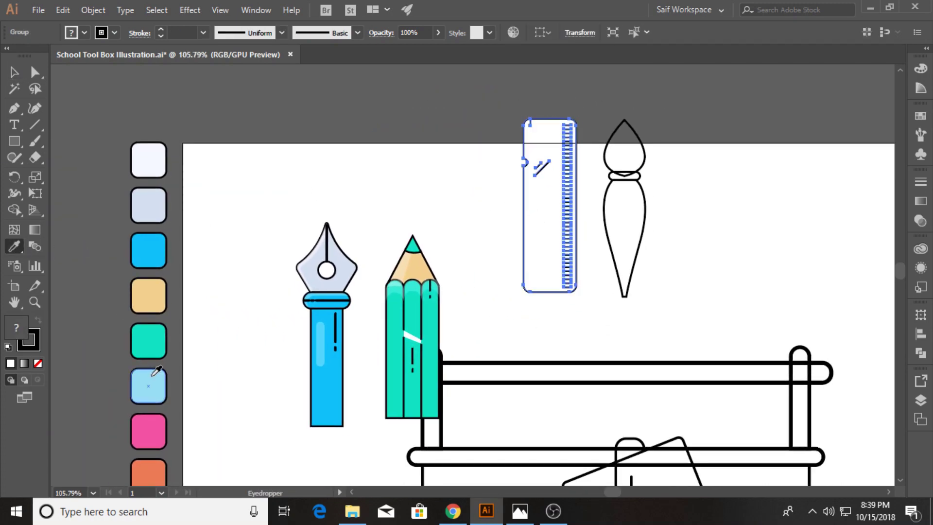
{"action": "left_click", "coordinate": [149, 385]}
{"action": "left_click", "coordinate": [14, 73]}
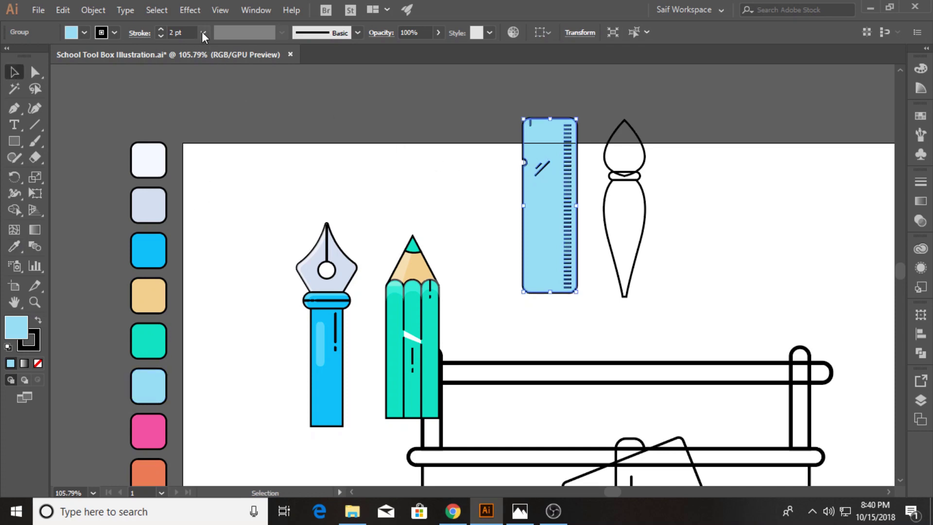
{"action": "left_click_drag", "start_coordinate": [529, 204], "coordinate": [485, 328]}
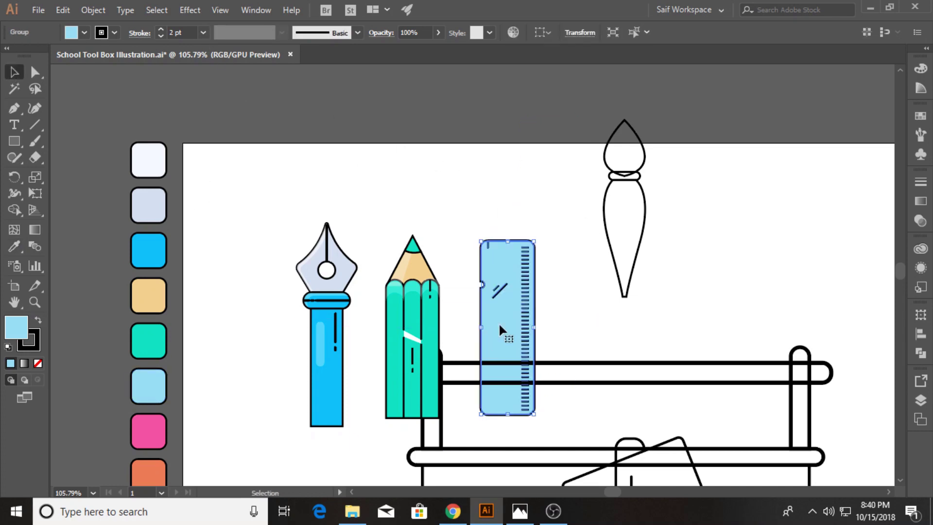
Ungroup the ruler parts and move it back up to the top row
{"action": "right_click", "coordinate": [508, 336]}
{"action": "left_click", "coordinate": [540, 233]}
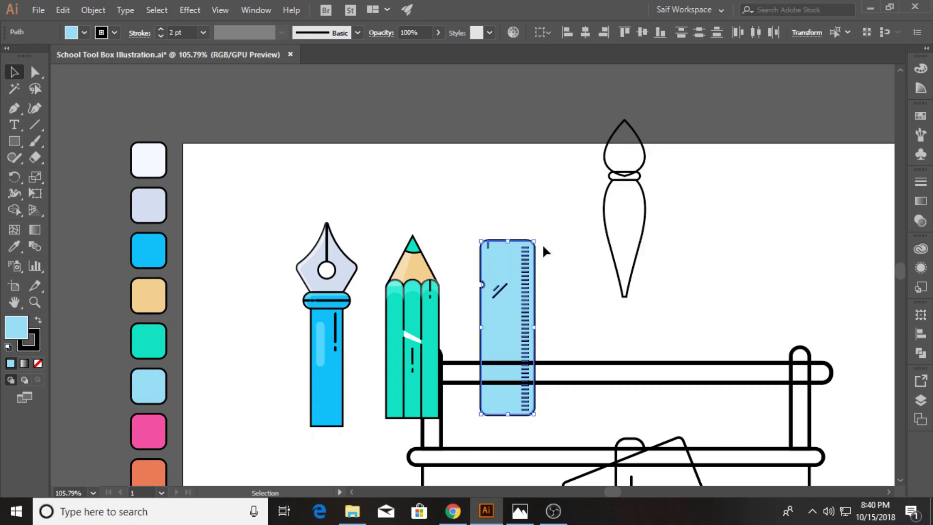
{"action": "left_click_drag", "start_coordinate": [503, 346], "coordinate": [495, 273]}
{"action": "right_click", "coordinate": [495, 273]}
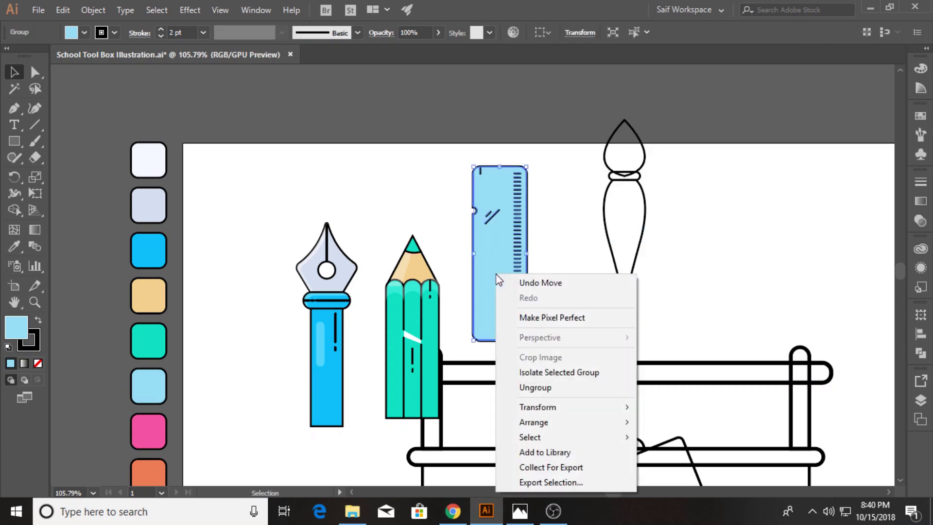
{"action": "left_click", "coordinate": [534, 387]}
Cut a copy of the ruler body into a thin highlight strip along its left edge
{"action": "mouse_move", "coordinate": [507, 308]}
{"action": "left_mouse_down"}
{"action": "mouse_move", "coordinate": [573, 305]}
{"action": "mouse_move", "coordinate": [569, 297]}
{"action": "mouse_move", "coordinate": [575, 305]}
{"action": "left_mouse_up"}
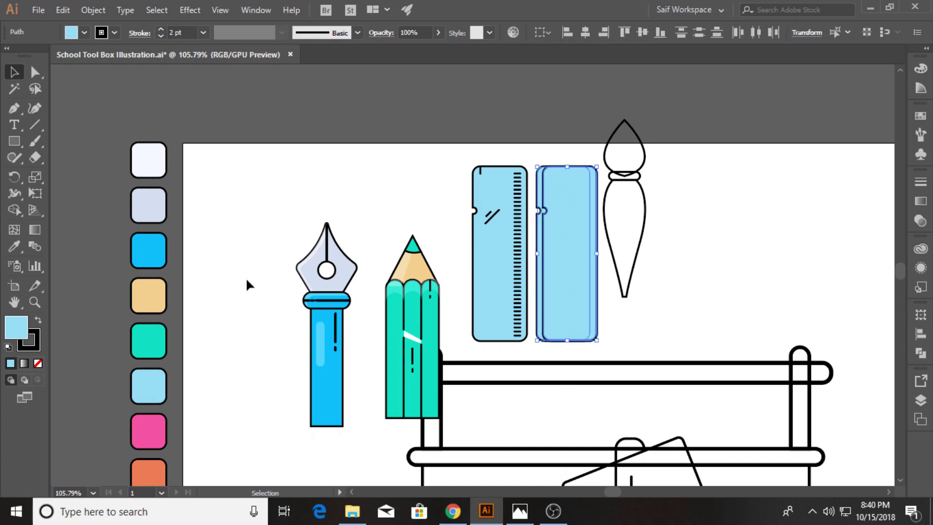
{"action": "key", "text": "Delete"}
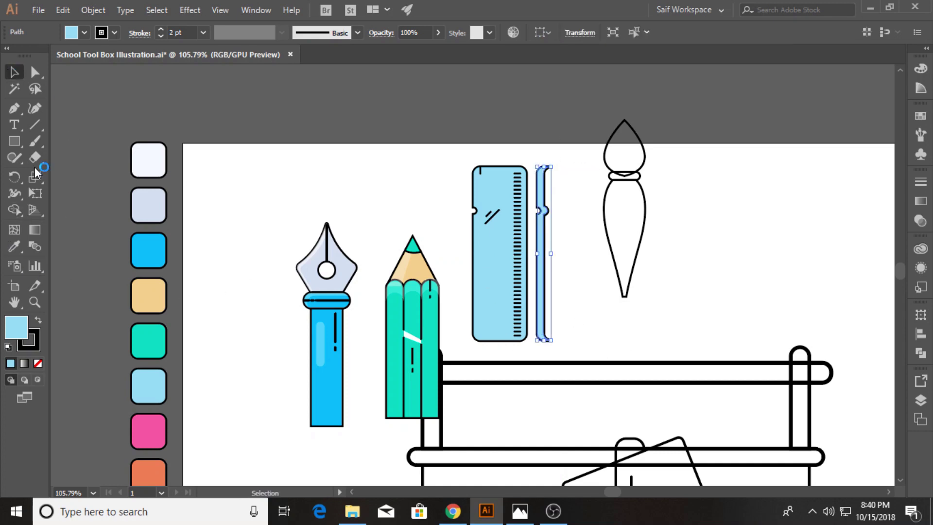
{"action": "key", "text": "i"}
{"action": "key", "text": "v"}
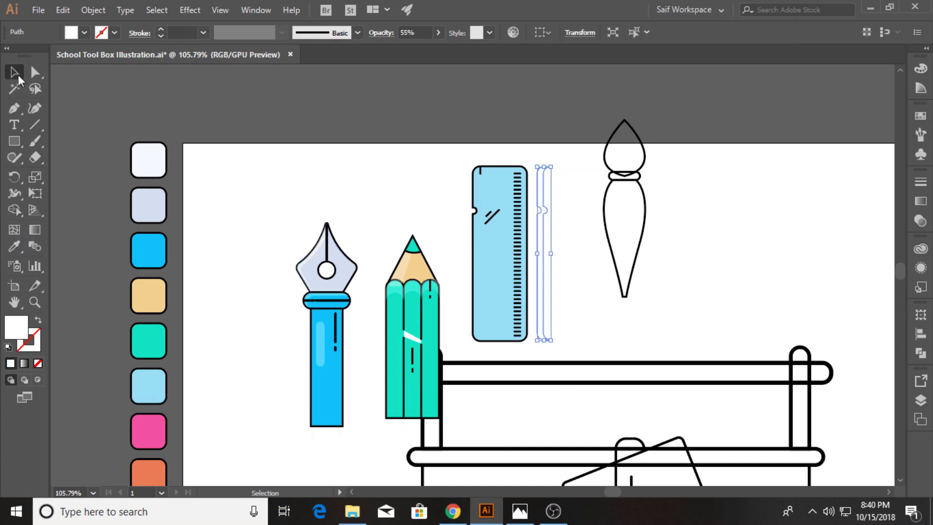
{"action": "left_click_drag", "start_coordinate": [533, 293], "coordinate": [474, 289]}
{"action": "left_click_drag", "start_coordinate": [455, 150], "coordinate": [518, 228]}
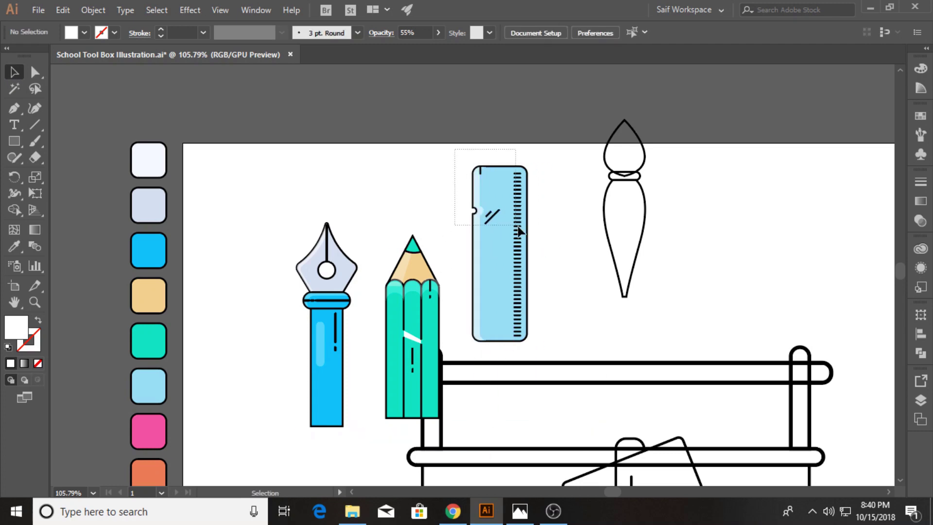
{"action": "left_click_drag", "start_coordinate": [454, 194], "coordinate": [550, 340]}
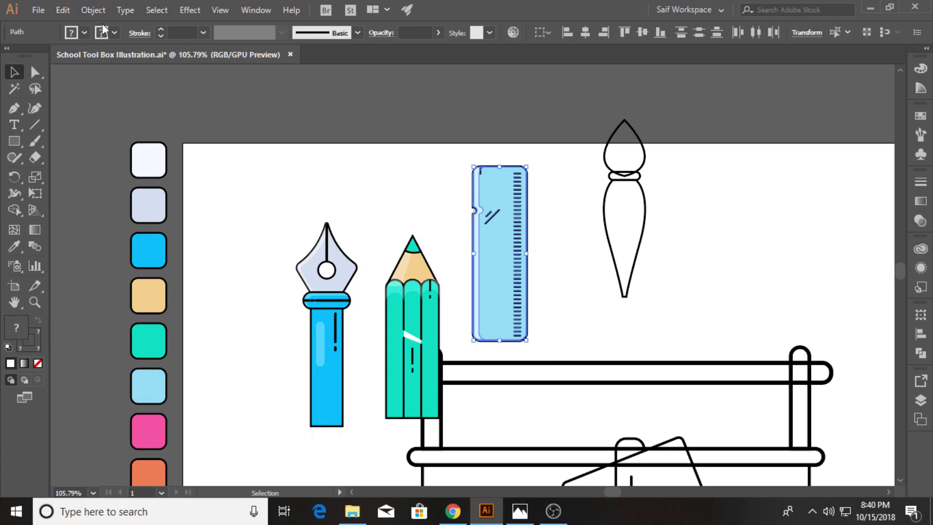
Move the paintbrush next to the ruler
{"action": "left_click", "coordinate": [93, 10]}
{"action": "key", "text": "Escape"}
{"action": "left_click", "coordinate": [551, 206]}
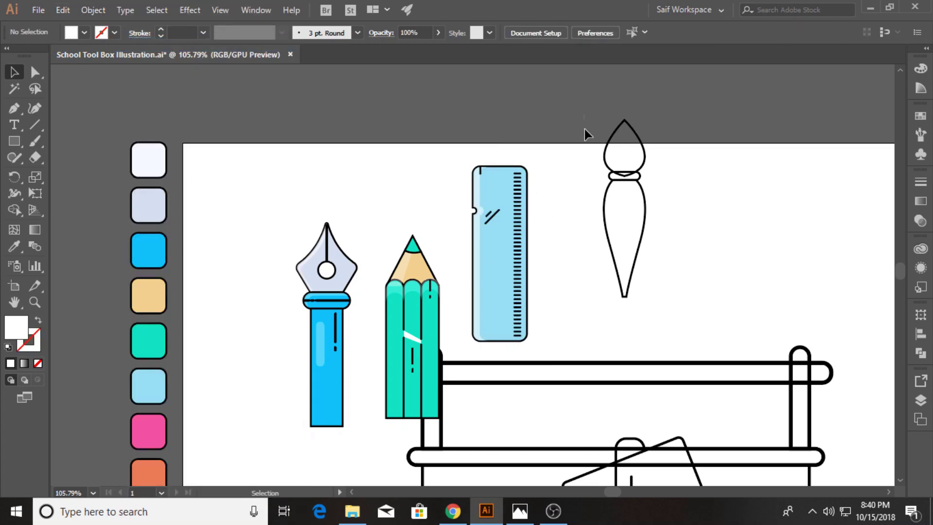
{"action": "left_click_drag", "start_coordinate": [637, 214], "coordinate": [589, 256]}
Ungroup the paintbrush and fill its band with light blue
{"action": "right_click", "coordinate": [578, 223]}
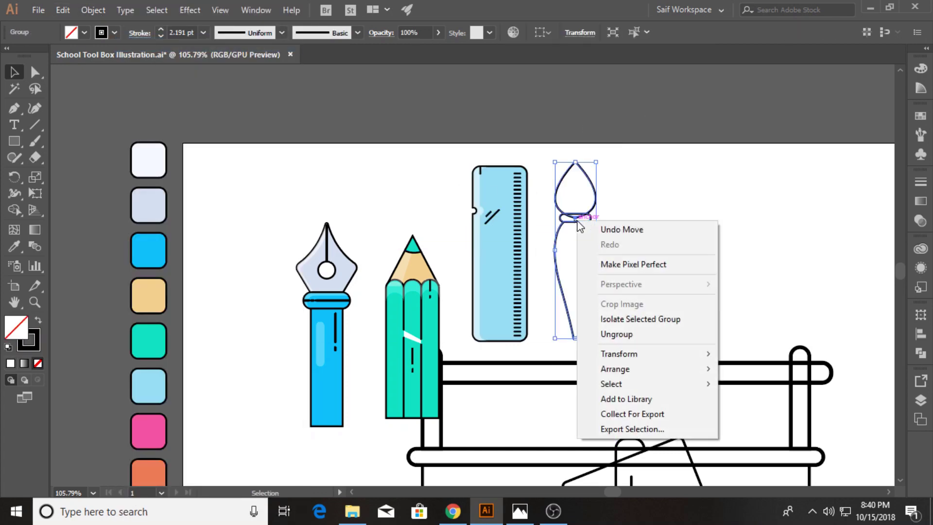
{"action": "left_click", "coordinate": [616, 333]}
{"action": "left_click", "coordinate": [575, 217]}
{"action": "left_click", "coordinate": [14, 246]}
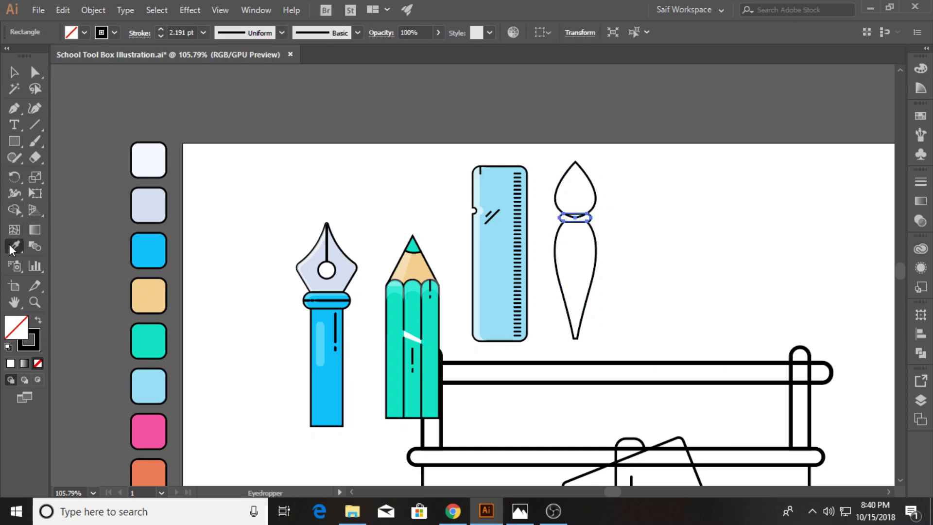
{"action": "left_click", "coordinate": [157, 371]}
{"action": "key", "text": "v"}
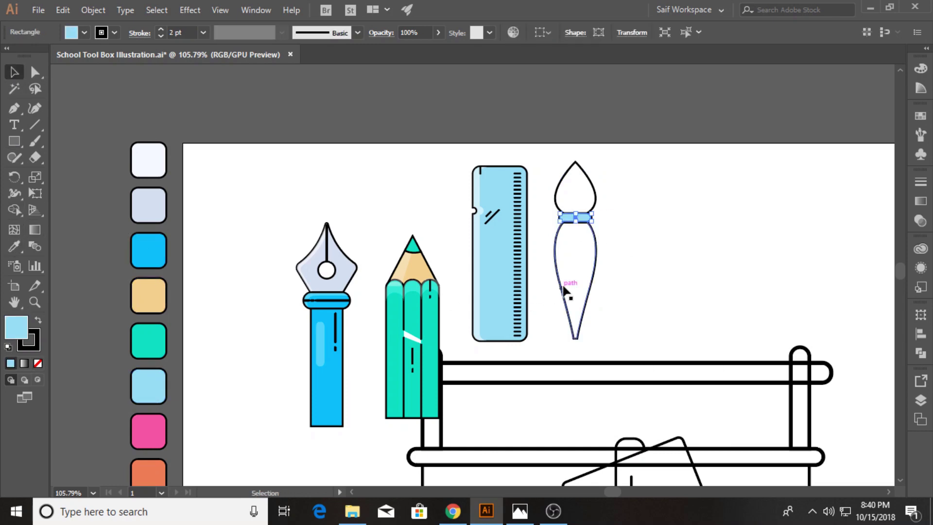
Fill the paintbrush handle with the bright blue swatch
{"action": "left_click", "coordinate": [595, 272]}
{"action": "left_click", "coordinate": [14, 251]}
{"action": "left_click", "coordinate": [148, 250]}
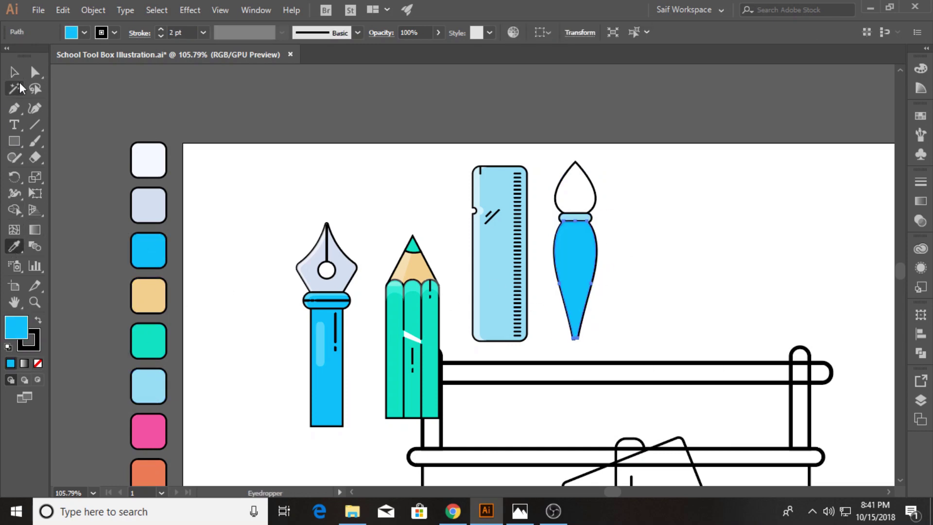
{"action": "key", "text": "v"}
{"action": "left_click", "coordinate": [532, 194]}
{"action": "left_click", "coordinate": [587, 231]}
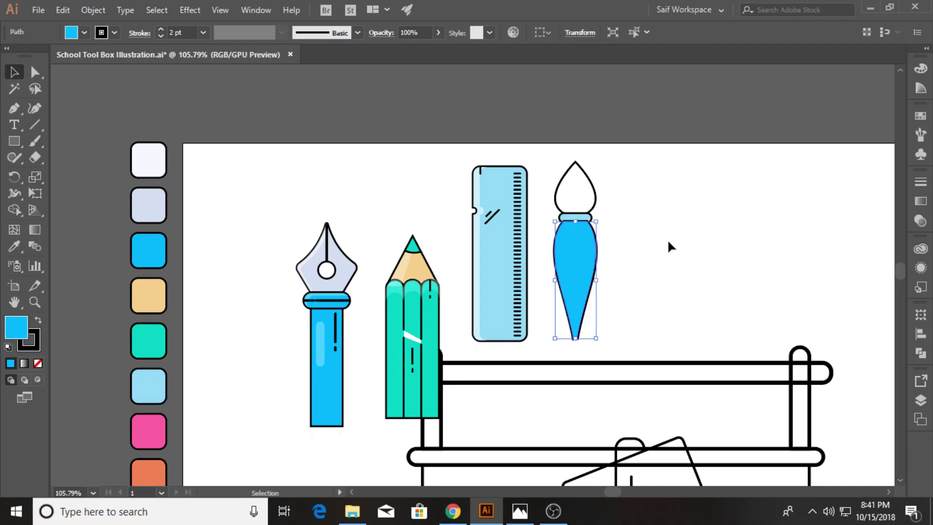
{"action": "left_click", "coordinate": [668, 243]}
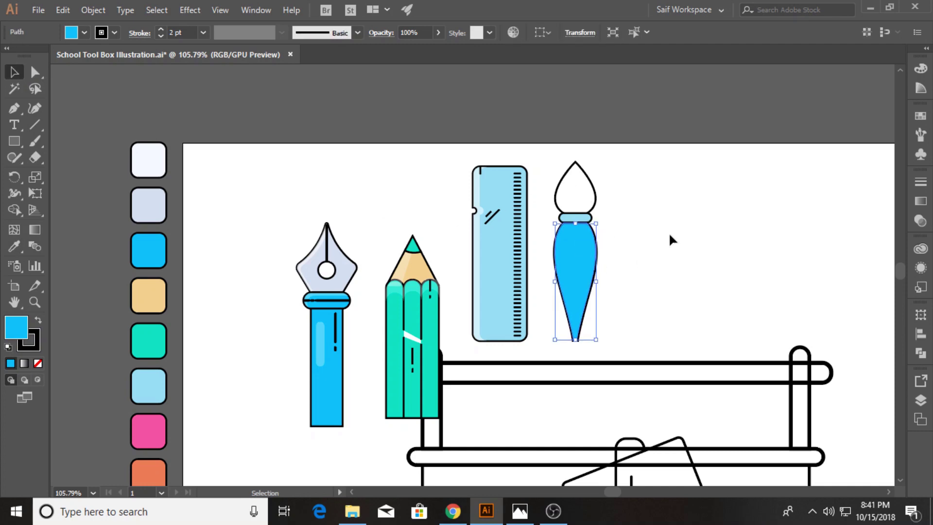
Fill the brush's white top bulb with orange
{"action": "left_click", "coordinate": [594, 190]}
{"action": "left_click", "coordinate": [14, 247]}
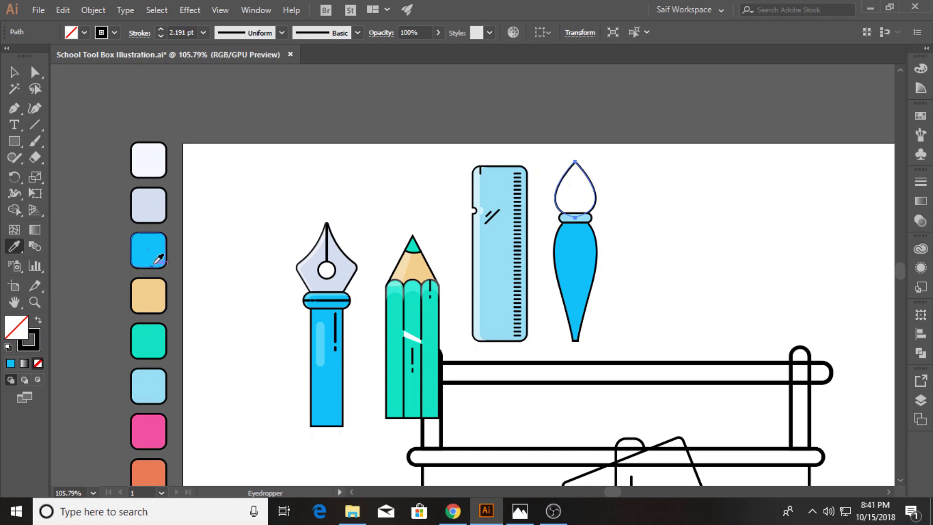
{"action": "left_click", "coordinate": [152, 464]}
{"action": "key", "text": "v"}
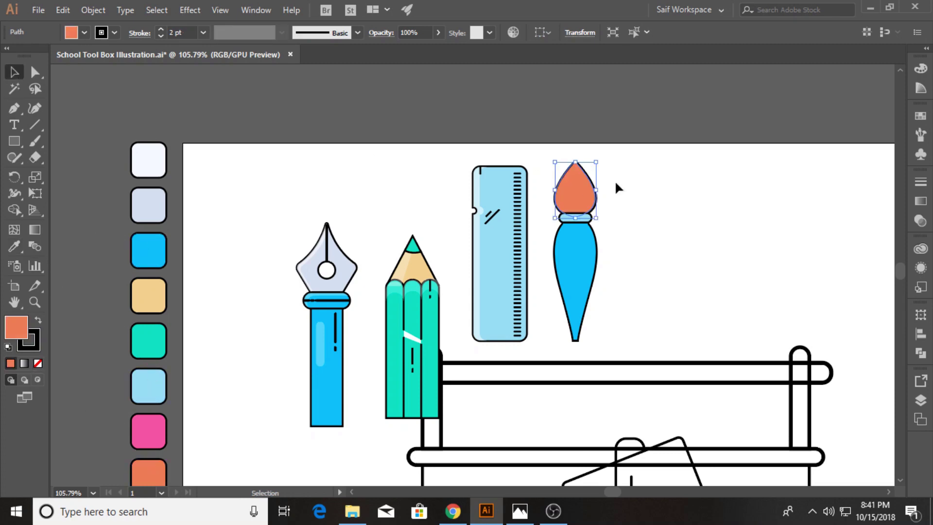
{"action": "left_click", "coordinate": [617, 187]}
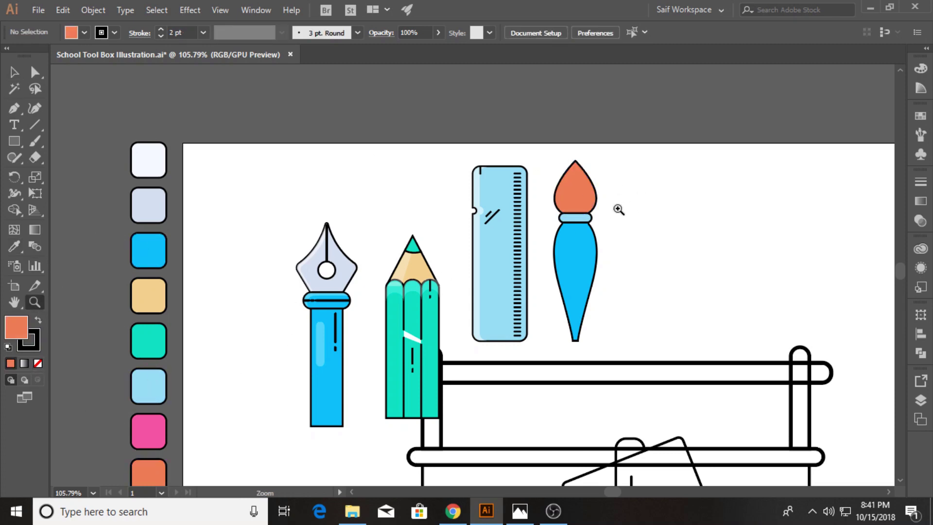
Zoom in on the brush and place a copy of the orange bulb to its right
{"action": "left_click_drag", "start_coordinate": [618, 209], "coordinate": [739, 160]}
{"action": "scroll", "coordinate": [619, 156], "scroll_direction": "up", "scroll_amount": 2}
{"action": "left_click", "coordinate": [18, 77]}
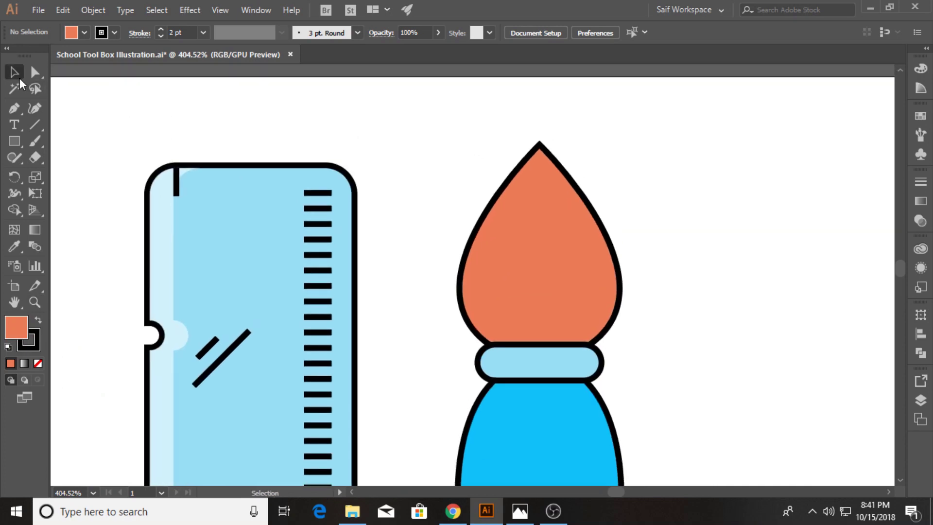
{"action": "left_click_drag", "start_coordinate": [620, 287], "coordinate": [810, 273], "text": "alt"}
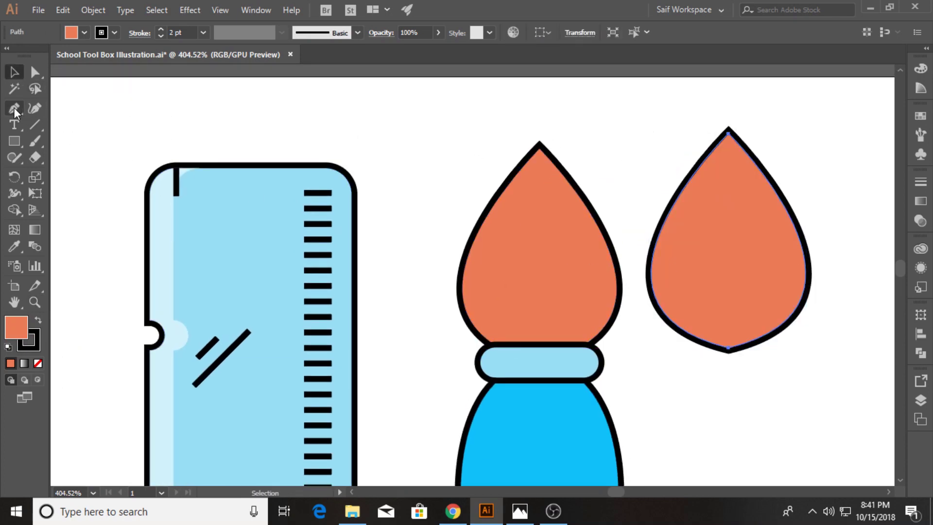
Draw a closed Pen shape with a wavy lower edge over the bulb copy
{"action": "left_click", "coordinate": [638, 234]}
{"action": "left_click_drag", "start_coordinate": [708, 270], "coordinate": [761, 184]}
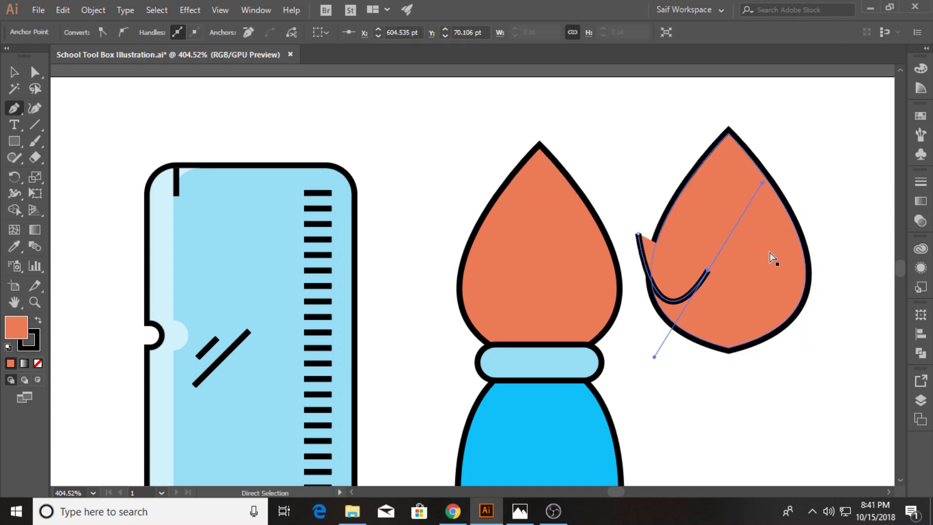
{"action": "key", "text": "ctrl+z"}
{"action": "key", "text": "ctrl+z"}
{"action": "left_click", "coordinate": [637, 262]}
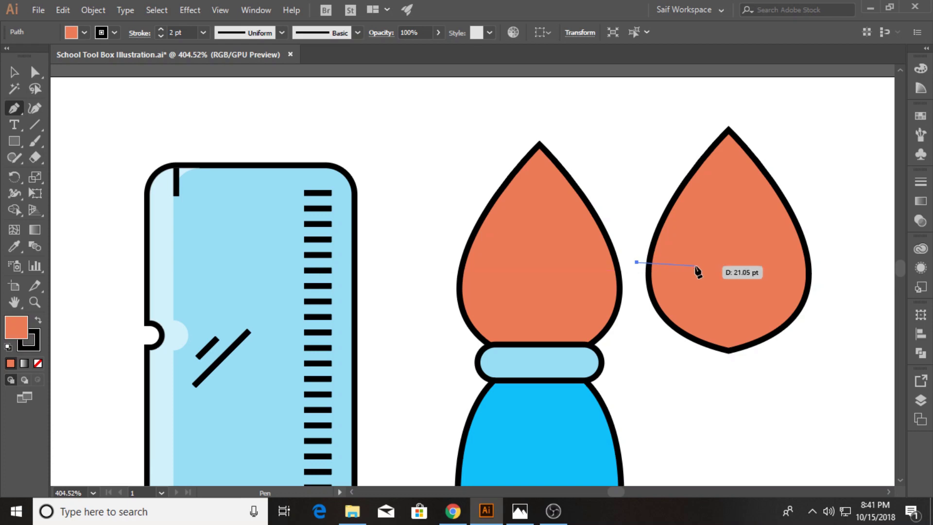
{"action": "left_click_drag", "start_coordinate": [695, 265], "coordinate": [722, 204]}
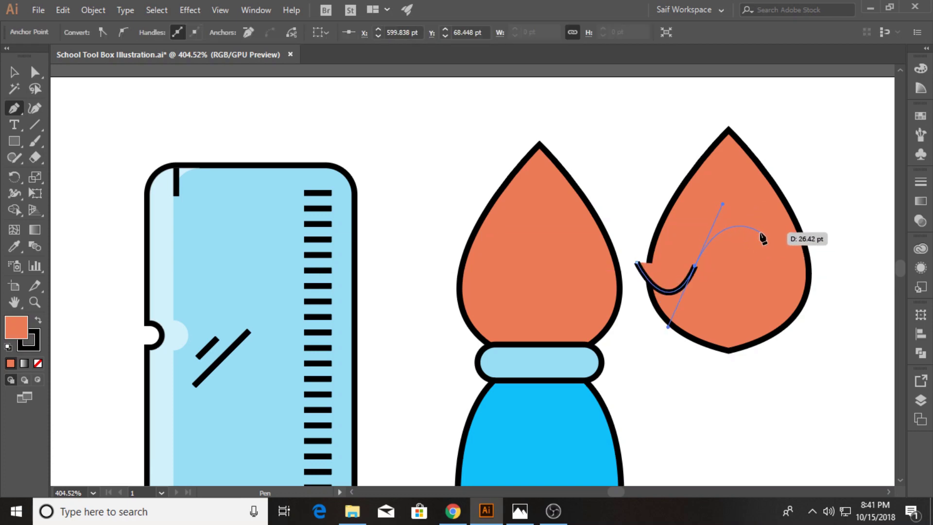
{"action": "left_click", "coordinate": [760, 234]}
{"action": "left_click_drag", "start_coordinate": [809, 204], "coordinate": [803, 144]}
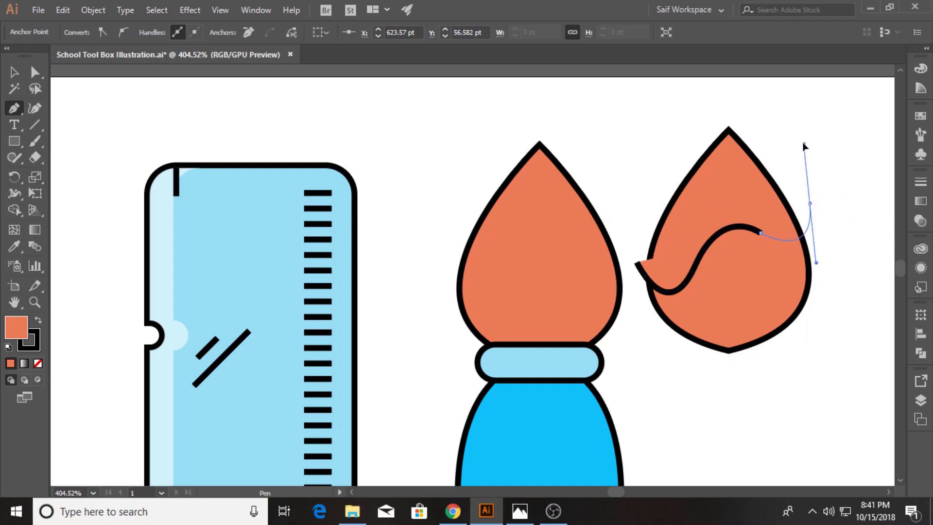
{"action": "left_click", "coordinate": [719, 101]}
{"action": "left_click", "coordinate": [645, 138]}
{"action": "left_click", "coordinate": [637, 263]}
Intersect the wavy shape with the bulb copy to cut a wave-edged cap
{"action": "key", "text": "v"}
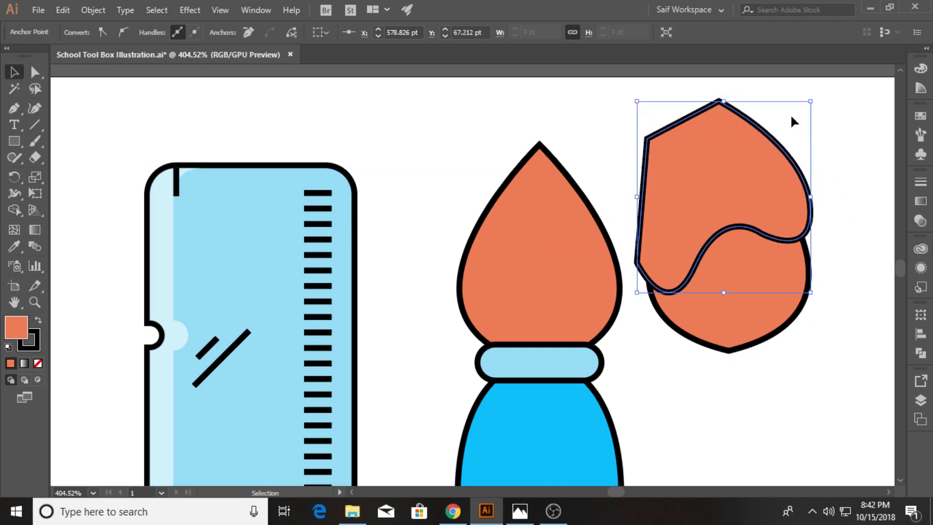
{"action": "left_click_drag", "start_coordinate": [790, 122], "coordinate": [751, 333]}
{"action": "left_click", "coordinate": [920, 353]}
{"action": "left_click", "coordinate": [811, 343]}
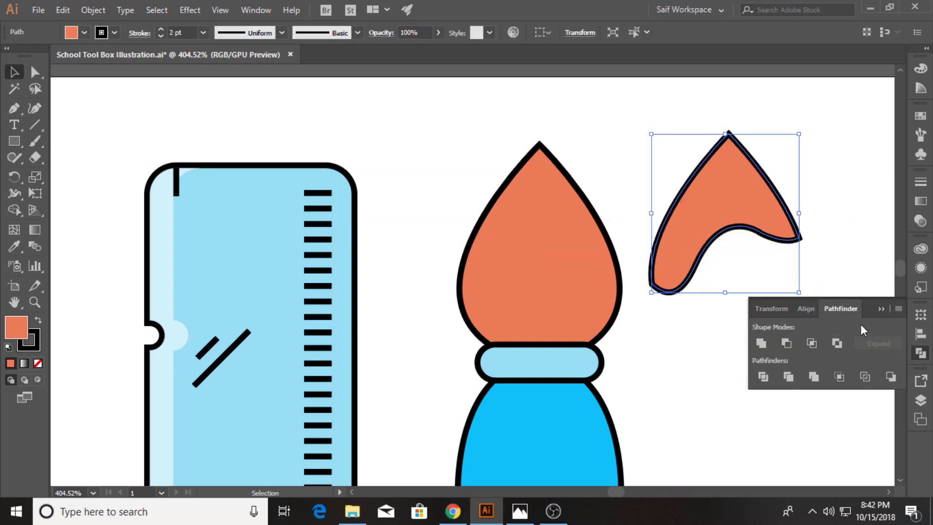
{"action": "left_click", "coordinate": [879, 302]}
{"action": "left_click", "coordinate": [687, 208]}
{"action": "key", "text": "z"}
{"action": "left_click", "coordinate": [506, 235], "text": "alt"}
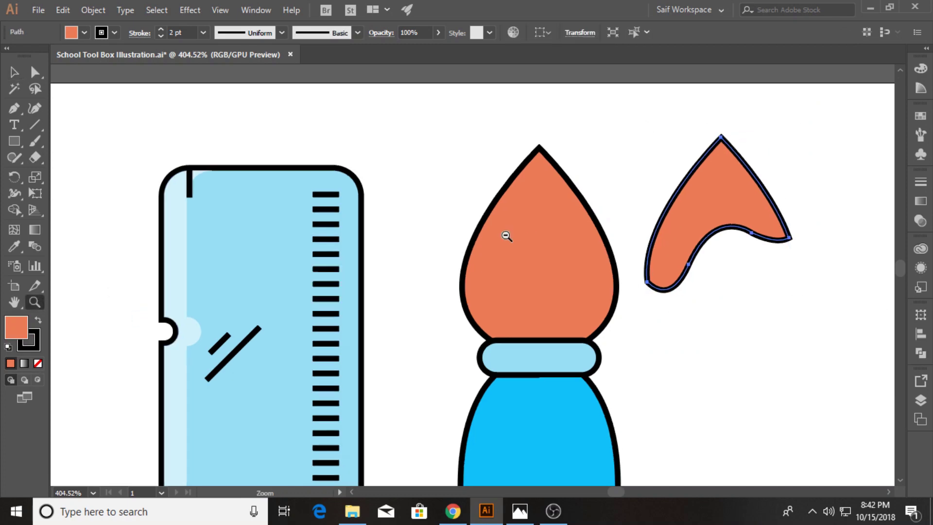
{"action": "left_click", "coordinate": [14, 247]}
Fill the wave-cut cap with pink and move it onto the brush tip
{"action": "left_click", "coordinate": [151, 440]}
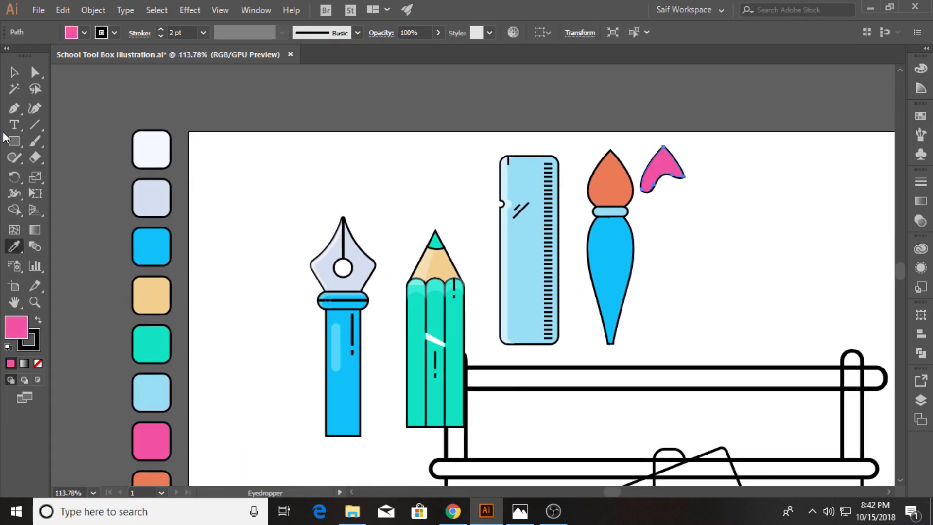
{"action": "key", "text": "v"}
{"action": "left_click", "coordinate": [733, 232]}
{"action": "left_click_drag", "start_coordinate": [647, 175], "coordinate": [609, 177]}
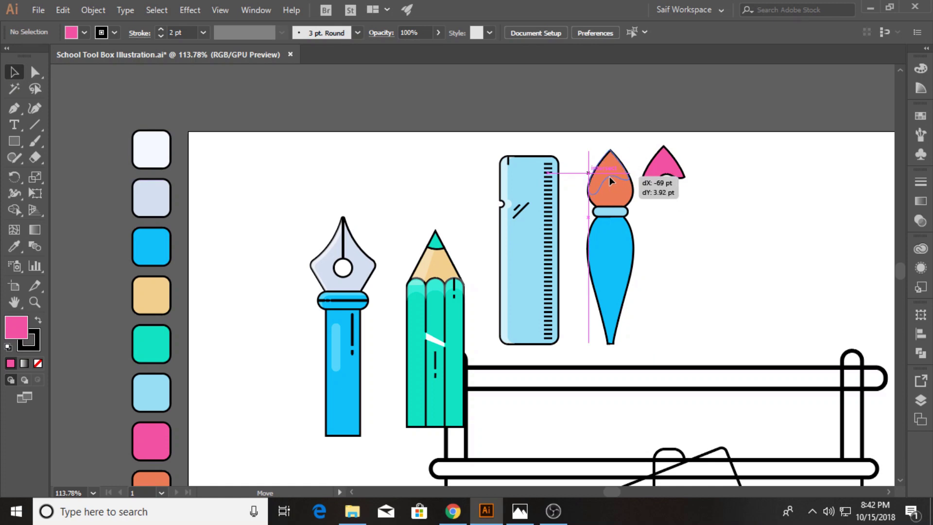
{"action": "left_click", "coordinate": [689, 195]}
{"action": "mouse_move", "coordinate": [636, 187]}
{"action": "left_mouse_down"}
{"action": "mouse_move", "coordinate": [729, 210]}
{"action": "mouse_move", "coordinate": [871, 198]}
{"action": "left_mouse_up"}
Draw a thin ellipse over the pink copy's left side and intersect the two shapes
{"action": "left_click", "coordinate": [16, 141]}
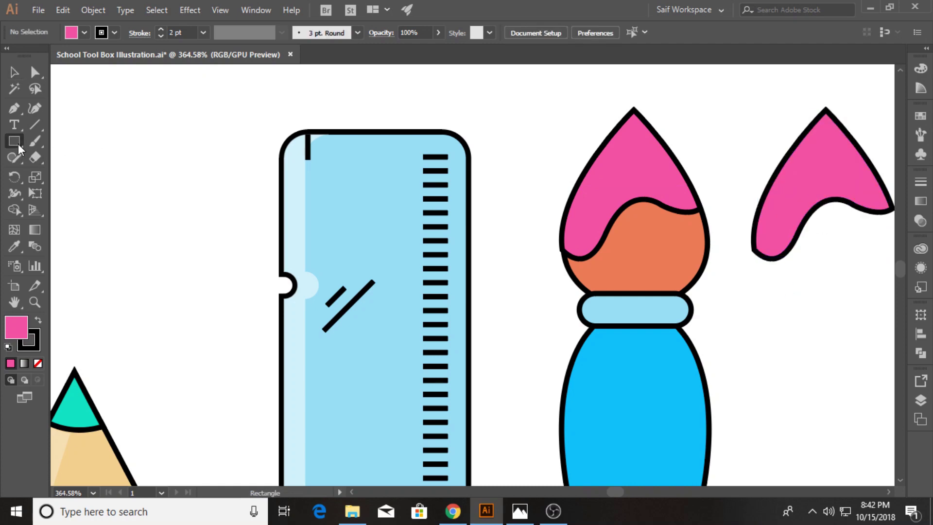
{"action": "left_click_drag", "start_coordinate": [19, 144], "coordinate": [73, 172]}
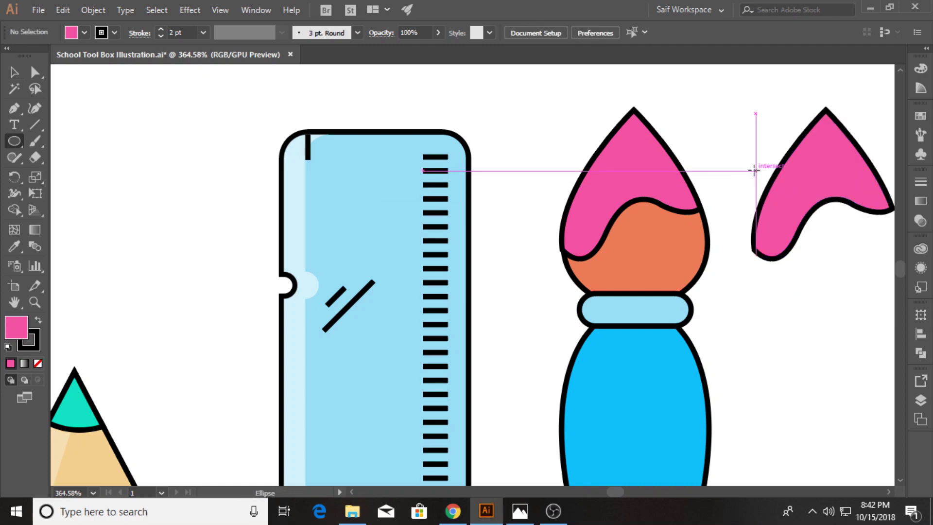
{"action": "mouse_move", "coordinate": [775, 132]}
{"action": "left_mouse_down"}
{"action": "mouse_move", "coordinate": [793, 220]}
{"action": "mouse_move", "coordinate": [763, 235]}
{"action": "mouse_move", "coordinate": [747, 197]}
{"action": "mouse_move", "coordinate": [771, 169]}
{"action": "mouse_move", "coordinate": [785, 203]}
{"action": "left_mouse_up"}
{"action": "key", "text": "v"}
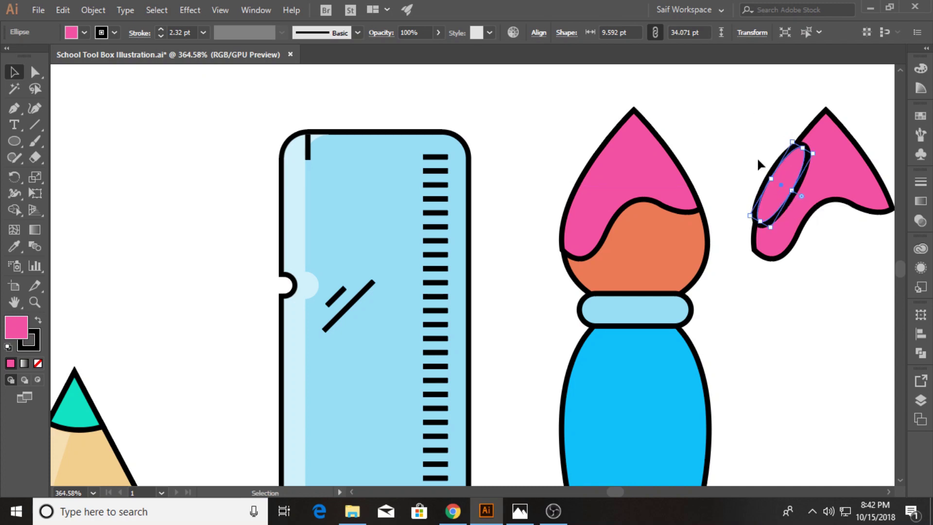
{"action": "left_click", "coordinate": [762, 162], "text": "shift"}
{"action": "left_click", "coordinate": [919, 354]}
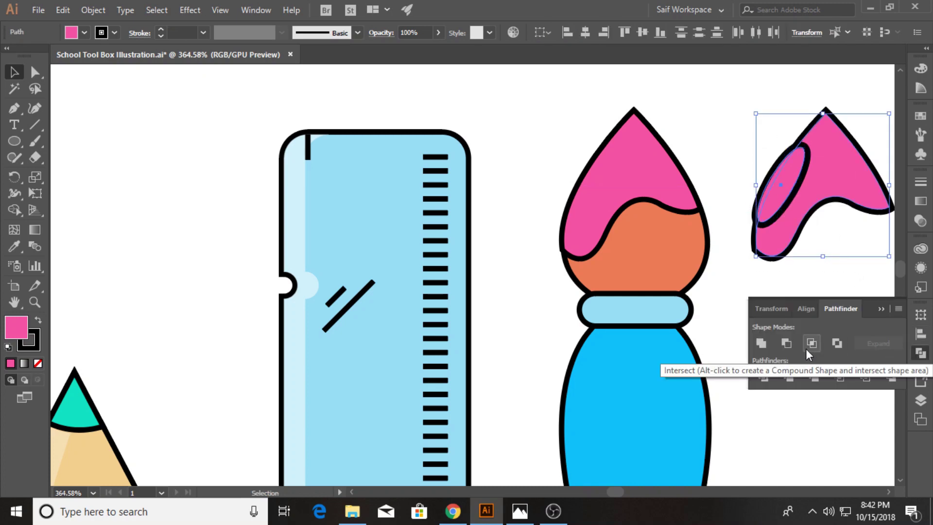
{"action": "left_click", "coordinate": [809, 345]}
Give the oval sliver the ruler highlight's translucent white style and move it onto the pink tip
{"action": "key", "text": "i"}
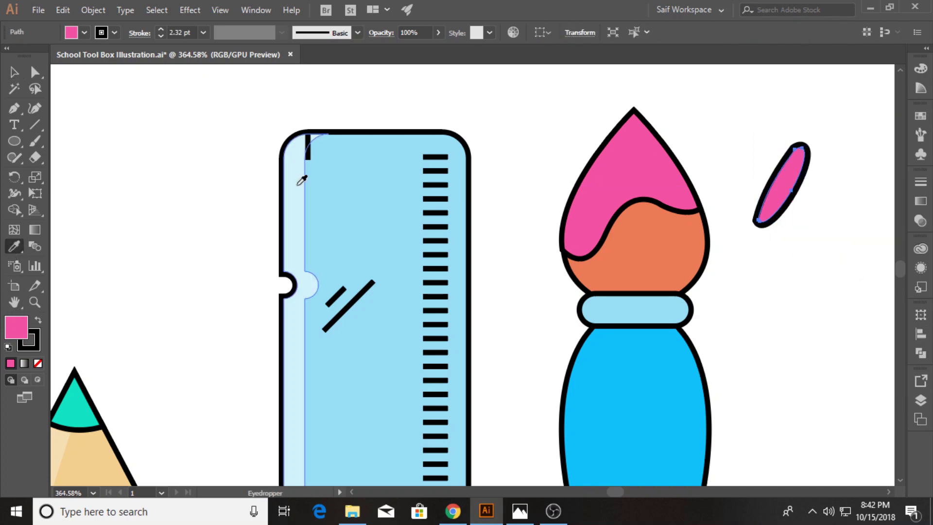
{"action": "left_click", "coordinate": [301, 181]}
{"action": "key", "text": "v"}
{"action": "mouse_move", "coordinate": [770, 192]}
{"action": "left_mouse_down"}
{"action": "mouse_move", "coordinate": [568, 193]}
{"action": "mouse_move", "coordinate": [576, 194]}
{"action": "left_mouse_up"}
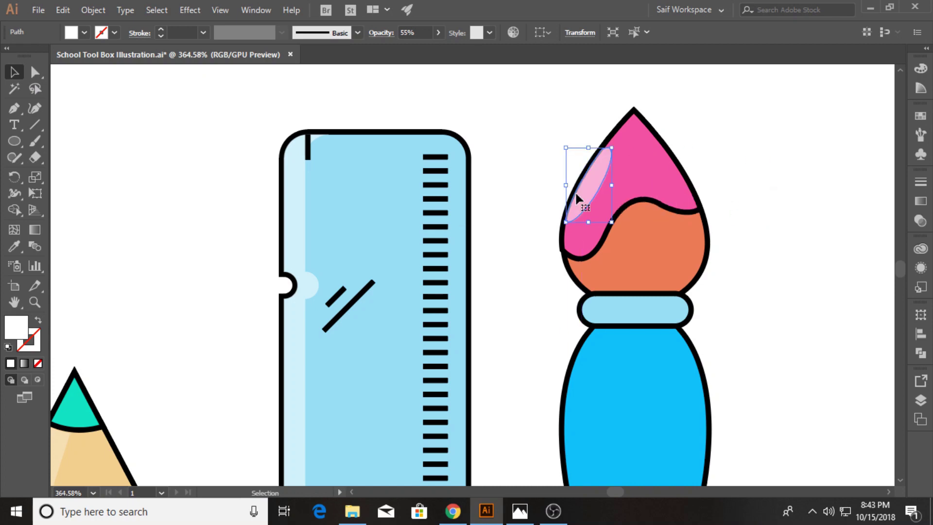
Draw a small circle on the orange part of the brush
{"action": "left_click", "coordinate": [738, 190]}
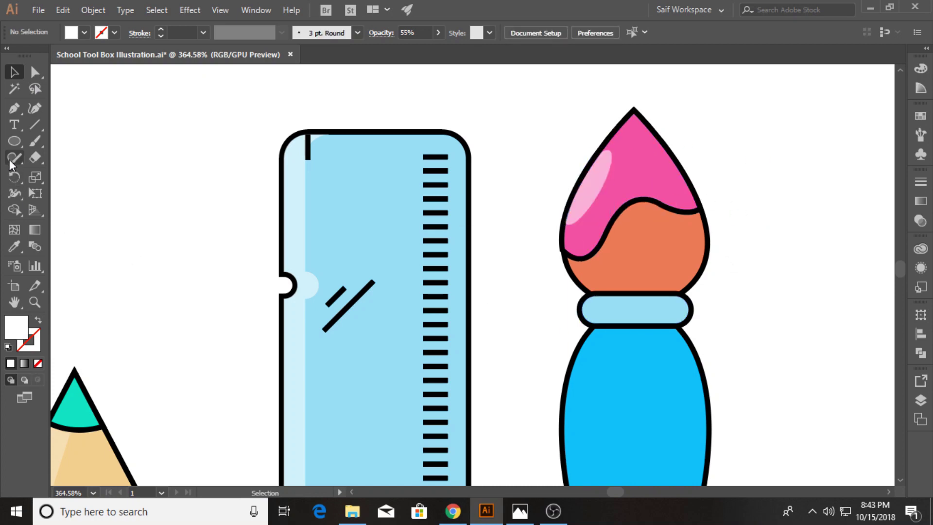
{"action": "key", "text": "l"}
{"action": "left_click_drag", "start_coordinate": [663, 239], "coordinate": [673, 250]}
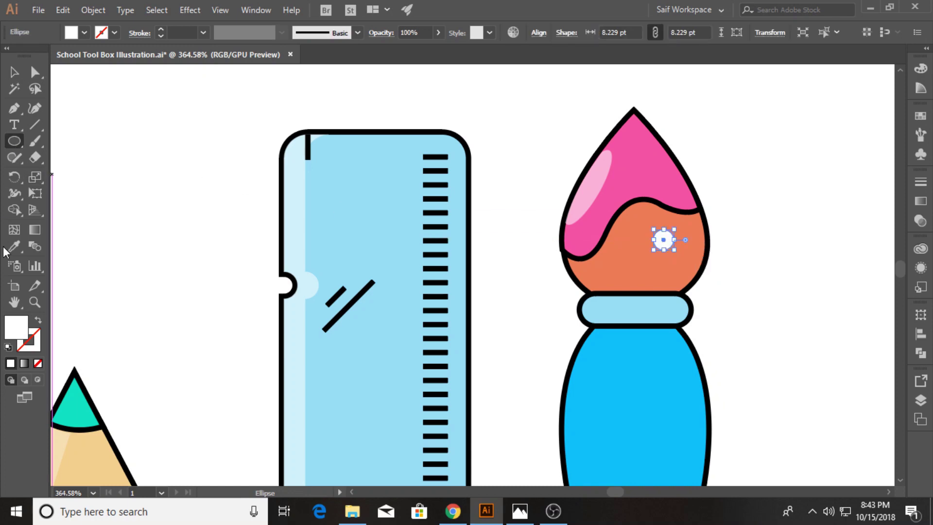
Give the small circle pink fill with black outline and shrink it slightly
{"action": "key", "text": "i"}
{"action": "left_click", "coordinate": [646, 161]}
{"action": "key", "text": "v"}
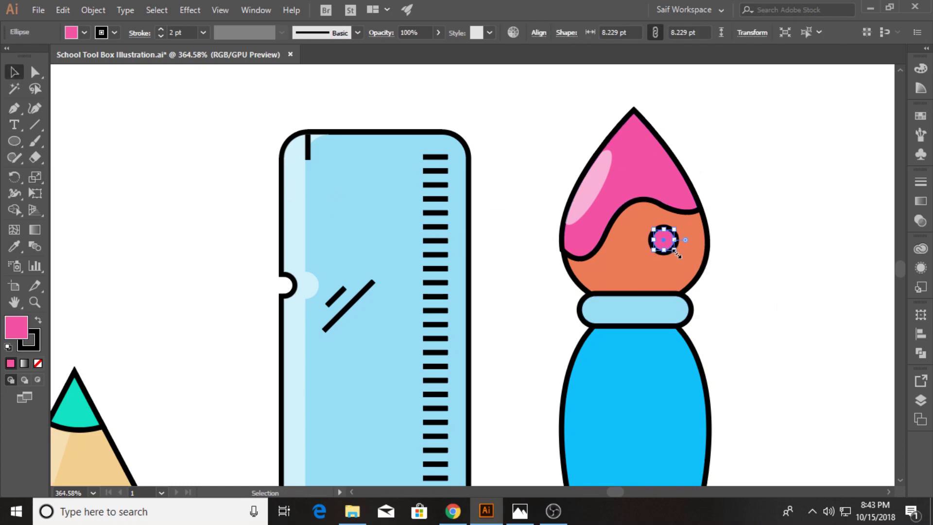
{"action": "left_click_drag", "start_coordinate": [675, 252], "coordinate": [671, 248]}
{"action": "left_click", "coordinate": [750, 231]}
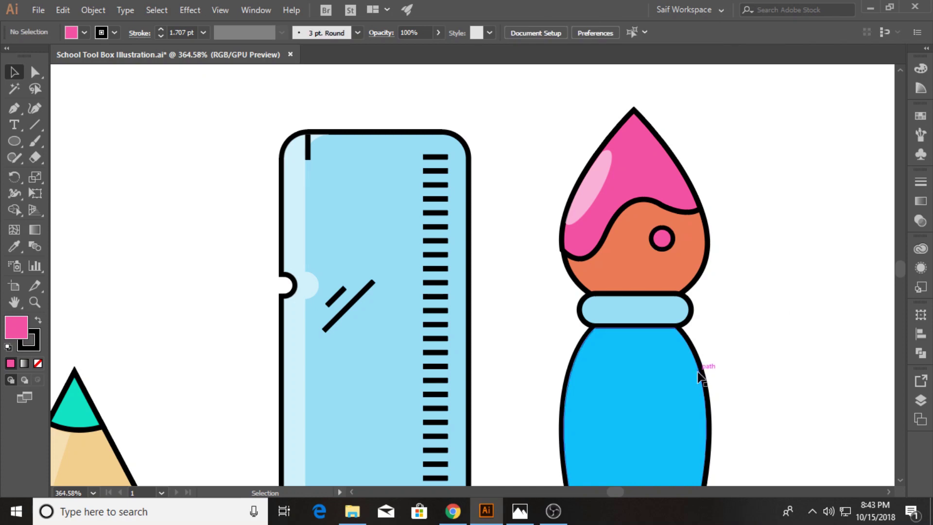
{"action": "scroll", "coordinate": [698, 377], "scroll_direction": "down", "scroll_amount": 3}
Draw a tall oval and a small oval on the blue handle, styled as translucent white highlights
{"action": "left_click", "coordinate": [10, 142]}
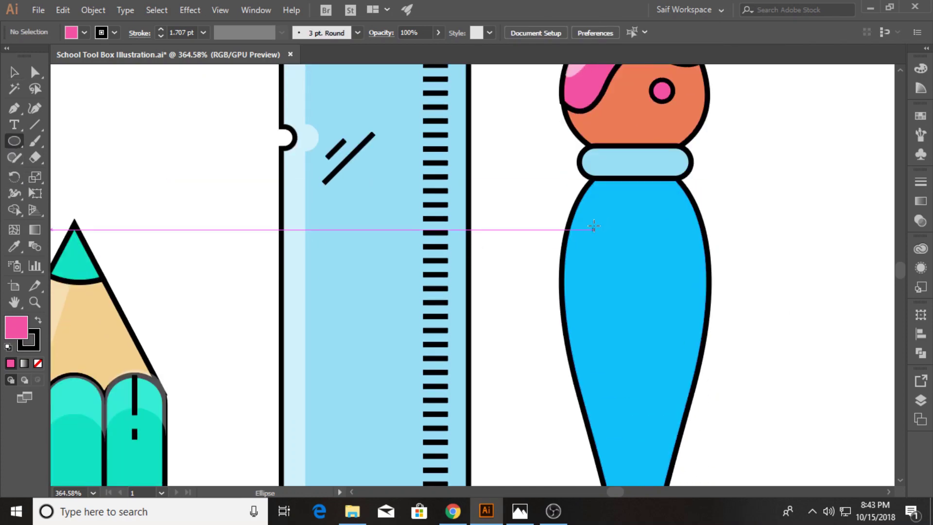
{"action": "left_click_drag", "start_coordinate": [595, 218], "coordinate": [627, 295]}
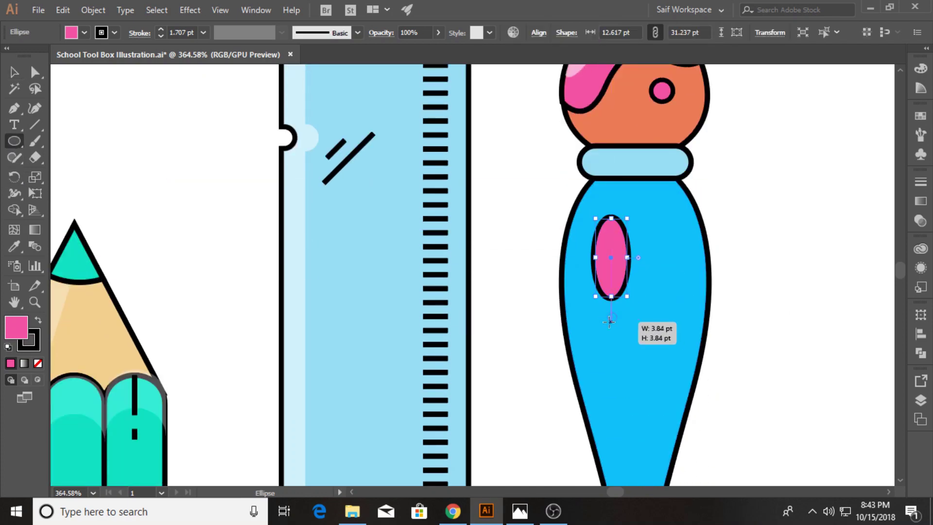
{"action": "left_click_drag", "start_coordinate": [609, 321], "coordinate": [618, 333]}
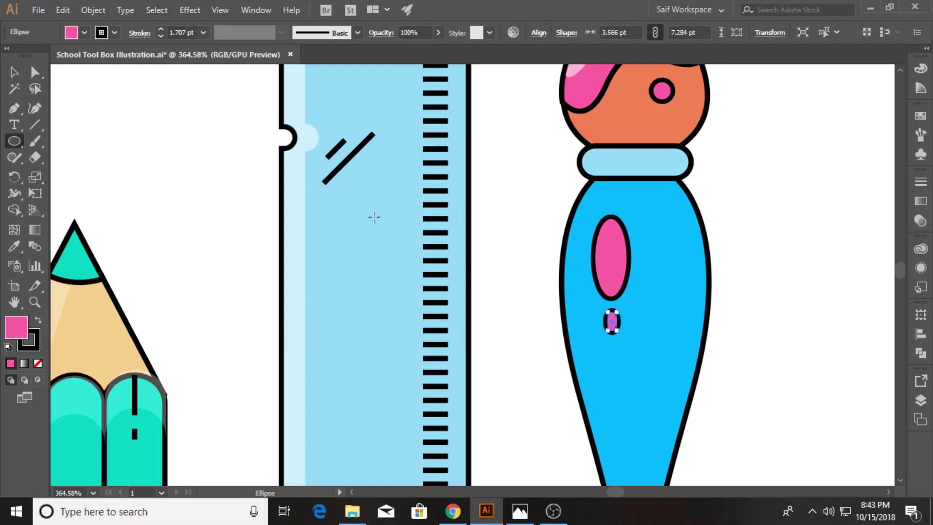
{"action": "key", "text": "v"}
{"action": "left_click", "coordinate": [159, 125]}
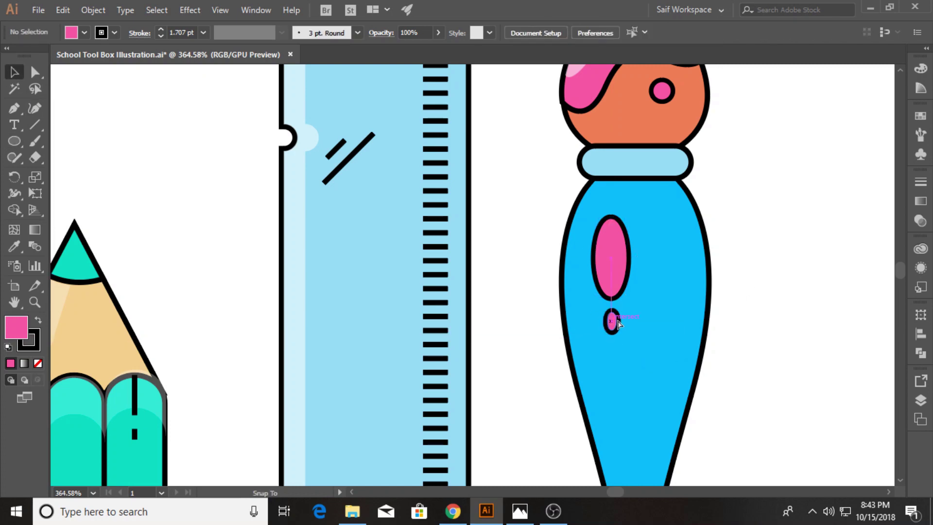
{"action": "left_click", "coordinate": [618, 324]}
{"action": "left_click", "coordinate": [617, 273], "text": "shift"}
{"action": "left_click", "coordinate": [14, 247]}
{"action": "left_click", "coordinate": [294, 170]}
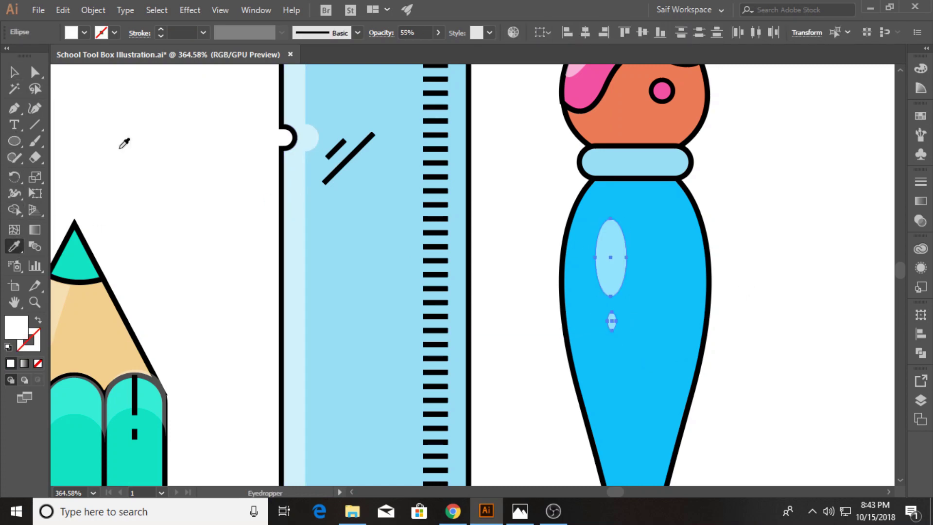
{"action": "key", "text": "v"}
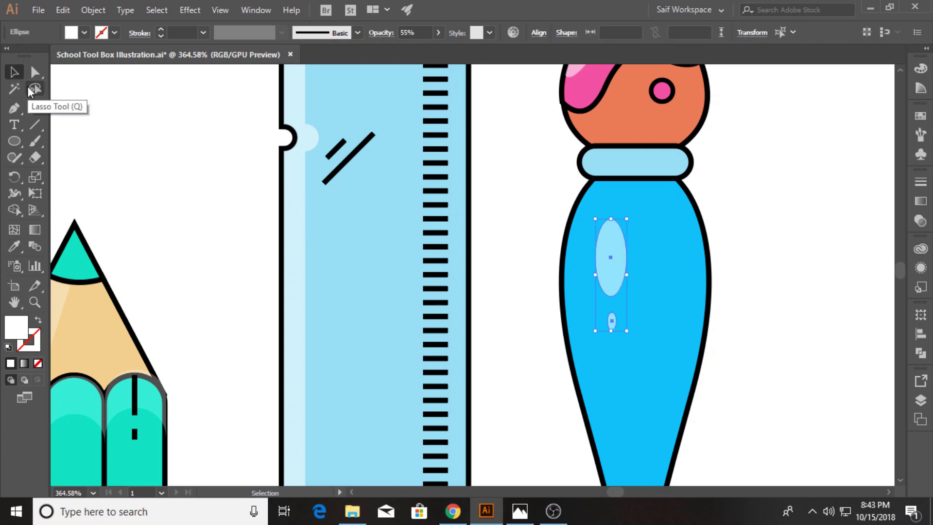
Build a white translucent hook-shaped highlight from a collar copy and place it on the collar
{"action": "left_click", "coordinate": [631, 163]}
{"action": "mouse_move", "coordinate": [666, 176]}
{"action": "left_mouse_down"}
{"action": "mouse_move", "coordinate": [835, 200]}
{"action": "mouse_move", "coordinate": [871, 259]}
{"action": "left_mouse_up"}
{"action": "left_click", "coordinate": [14, 209]}
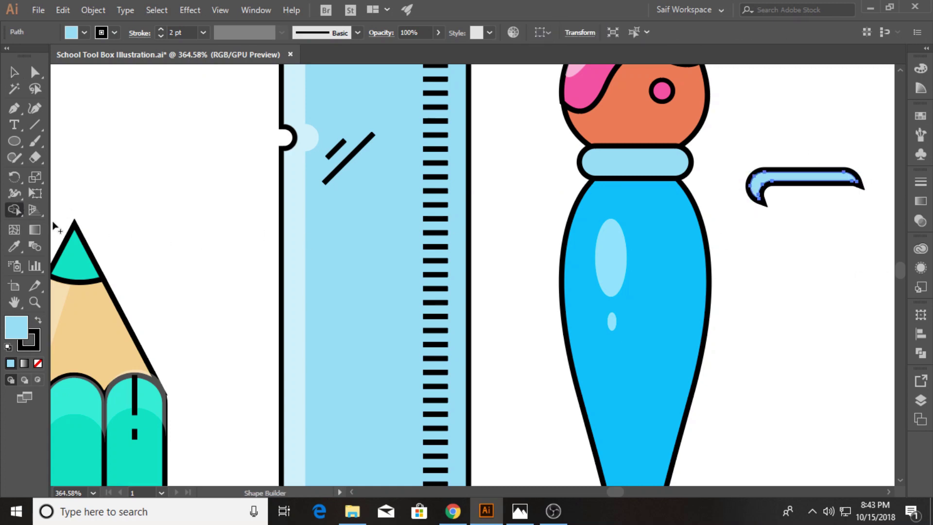
{"action": "left_click", "coordinate": [14, 247]}
{"action": "left_click", "coordinate": [306, 139]}
{"action": "key", "text": "v"}
{"action": "mouse_move", "coordinate": [745, 183]}
{"action": "left_mouse_down"}
{"action": "mouse_move", "coordinate": [632, 180]}
{"action": "mouse_move", "coordinate": [625, 160]}
{"action": "left_mouse_up"}
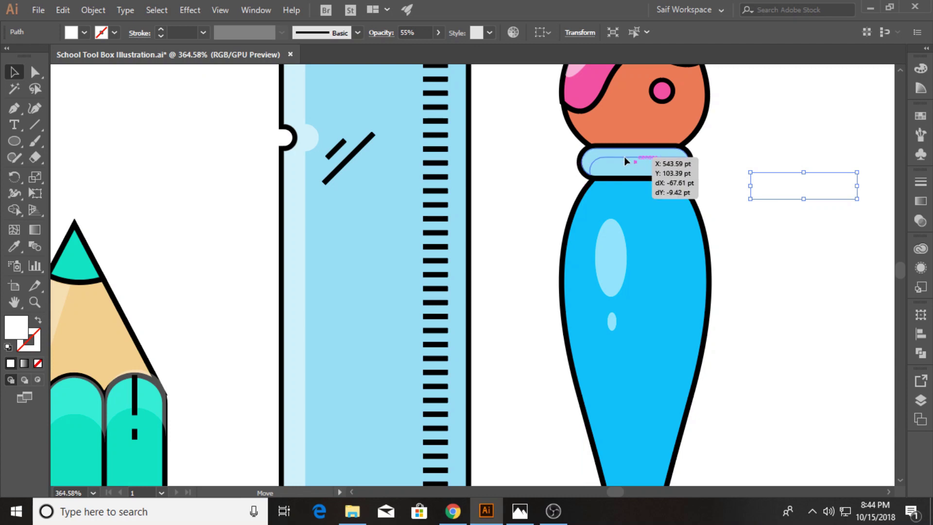
{"action": "left_click", "coordinate": [782, 187]}
{"action": "left_click", "coordinate": [34, 302]}
Draw two short black lines along the blue handle's lower right edge
{"action": "scroll", "coordinate": [718, 354], "scroll_direction": "down", "scroll_amount": 2}
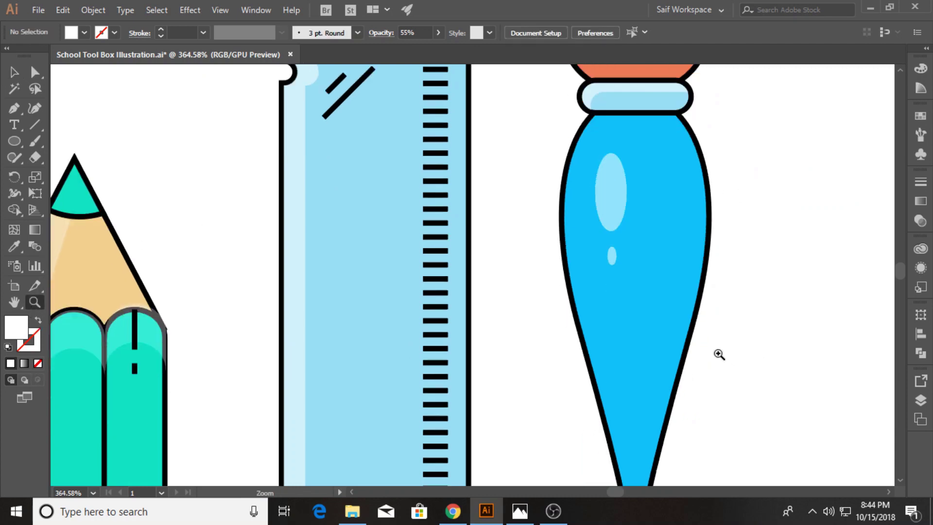
{"action": "scroll", "coordinate": [717, 354], "scroll_direction": "down", "scroll_amount": 3}
{"action": "left_click", "coordinate": [14, 108]}
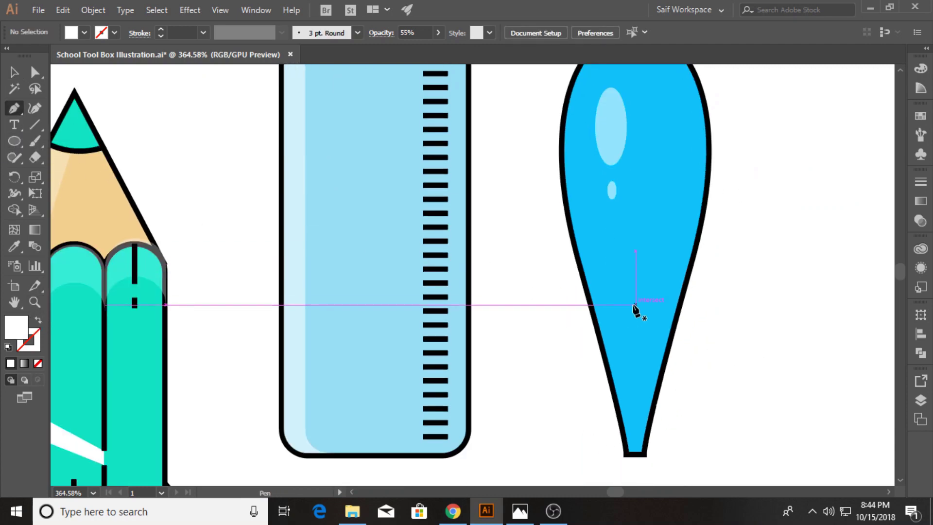
{"action": "left_click_drag", "start_coordinate": [682, 244], "coordinate": [665, 305]}
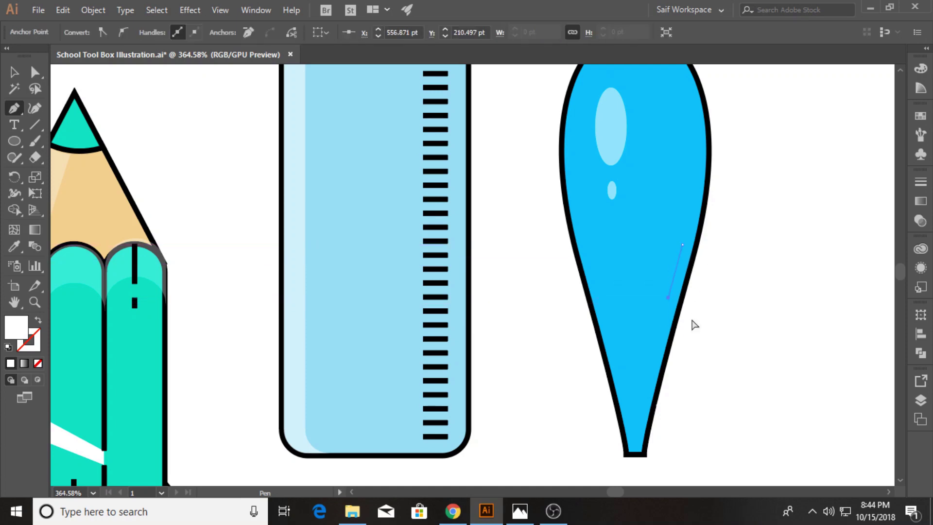
{"action": "key", "text": "ctrl+shift+a"}
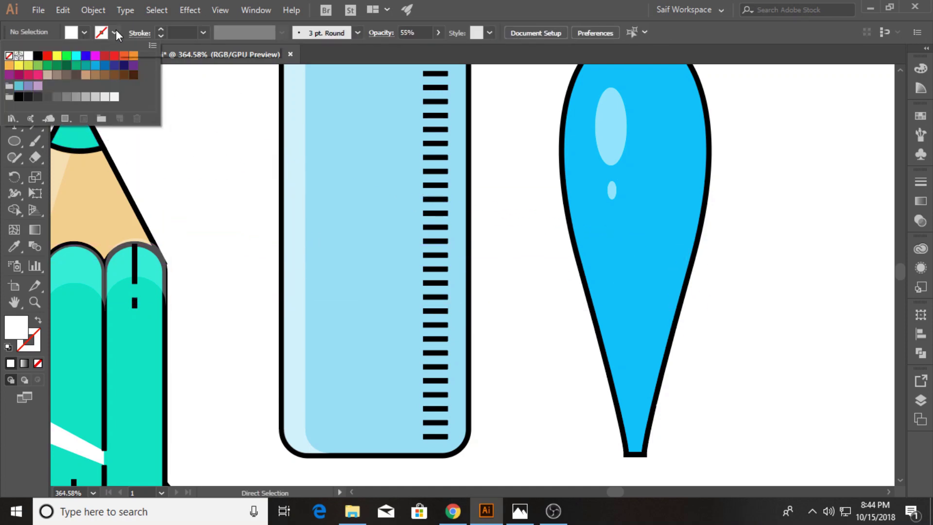
{"action": "left_click", "coordinate": [114, 33]}
{"action": "scroll", "coordinate": [187, 180], "scroll_direction": "up", "scroll_amount": 3}
{"action": "scroll", "coordinate": [188, 181], "scroll_direction": "up", "scroll_amount": 3}
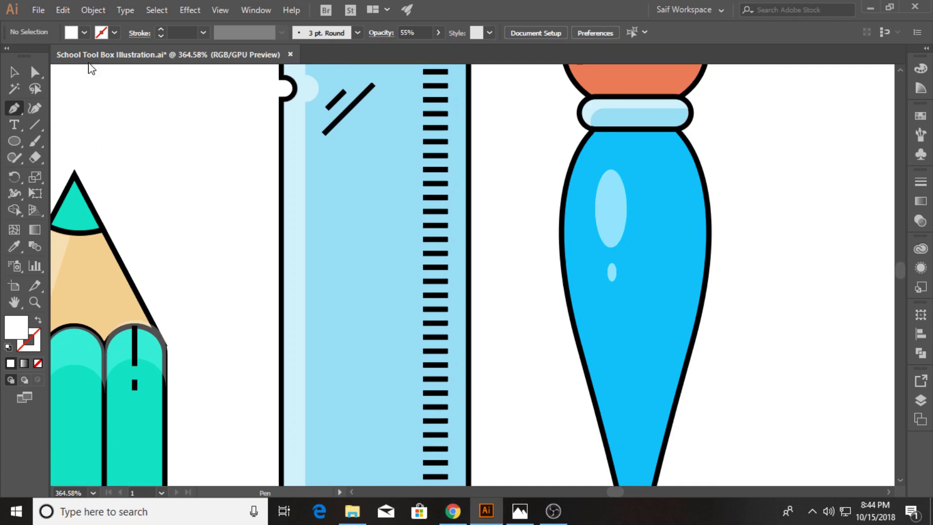
{"action": "left_click", "coordinate": [114, 32]}
{"action": "left_click", "coordinate": [38, 55]}
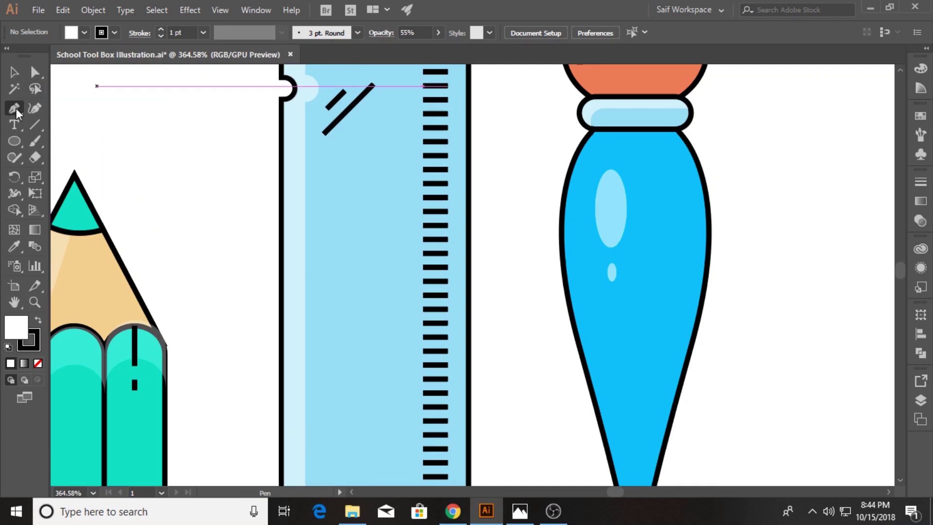
{"action": "left_click", "coordinate": [678, 345]}
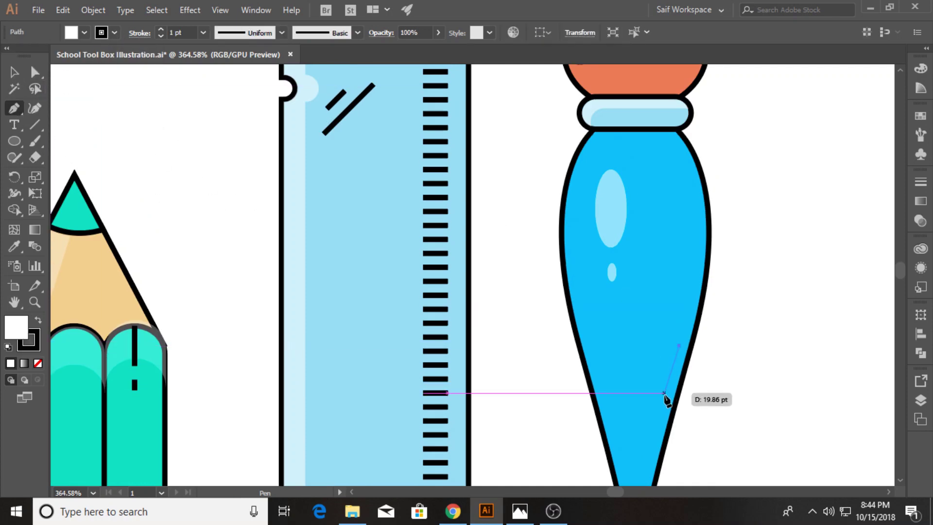
{"action": "left_click", "coordinate": [666, 389]}
{"action": "left_click", "coordinate": [665, 395]}
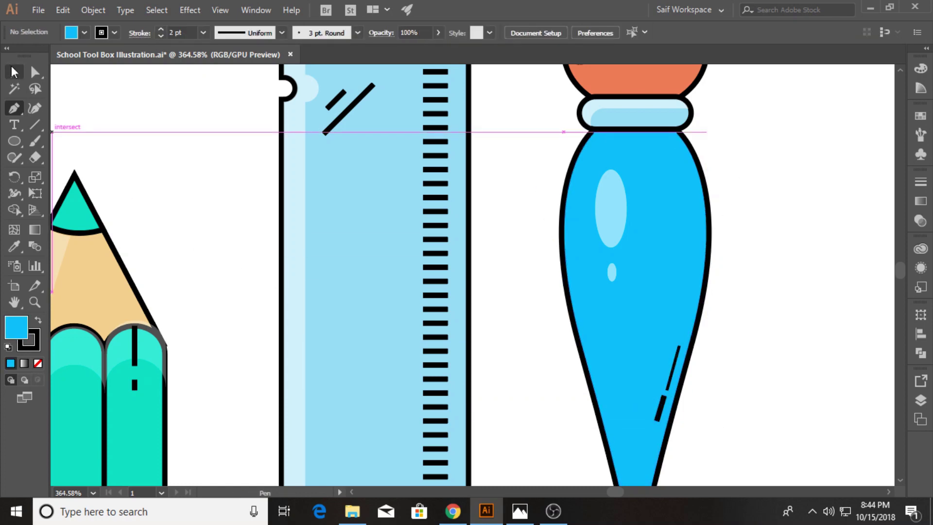
Give both handle lines round caps and a 2 pt stroke weight
{"action": "key", "text": "v"}
{"action": "left_click", "coordinate": [661, 408]}
{"action": "left_click", "coordinate": [674, 370], "text": "shift"}
{"action": "left_click", "coordinate": [139, 33]}
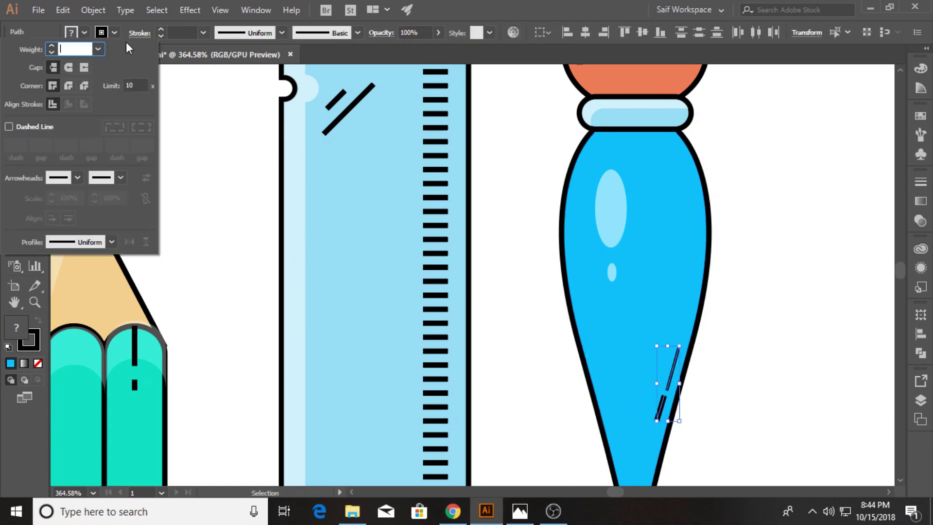
{"action": "left_click", "coordinate": [66, 67]}
{"action": "left_click", "coordinate": [203, 32]}
{"action": "left_click", "coordinate": [219, 103]}
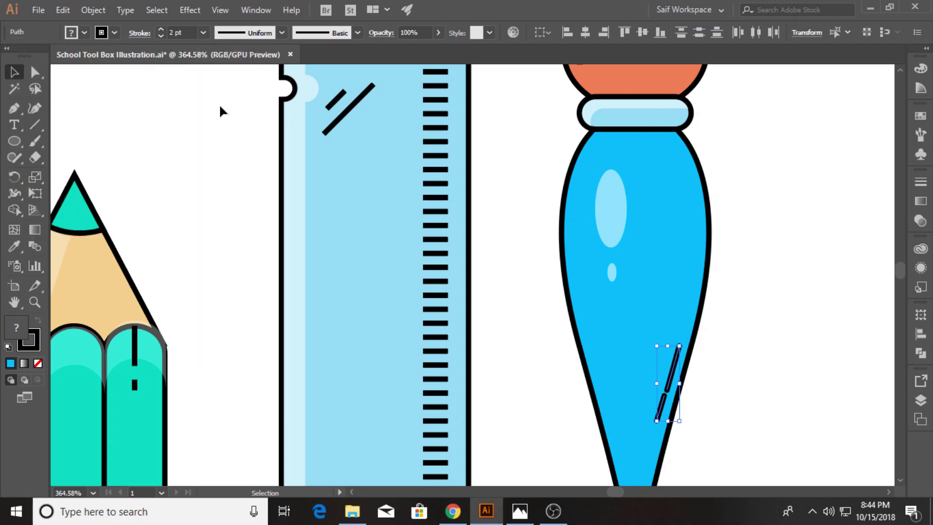
{"action": "left_click", "coordinate": [738, 298]}
Nudge the shorter handle line two steps downward
{"action": "left_click", "coordinate": [660, 408]}
{"action": "key", "text": "Down"}
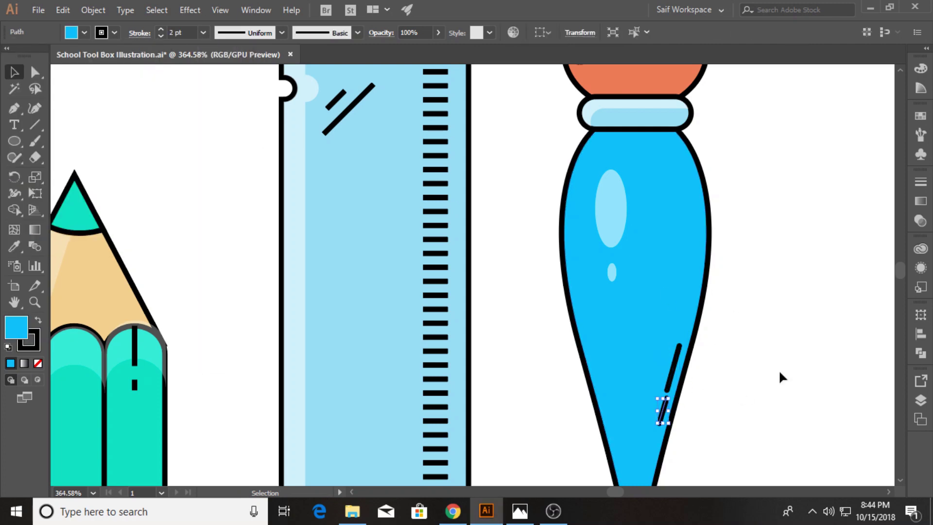
{"action": "key", "text": "Down"}
{"action": "key", "text": "Down"}
{"action": "left_click", "coordinate": [778, 369]}
{"action": "scroll", "coordinate": [662, 233], "scroll_direction": "down", "scroll_amount": 5}
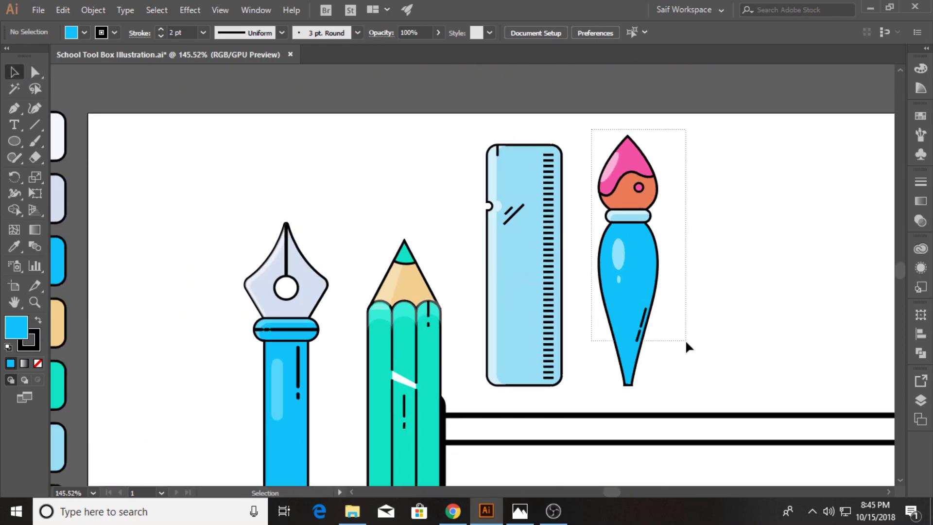
Draw two small curves on the orange bristle section just above the ferrule
{"action": "left_click_drag", "start_coordinate": [591, 130], "coordinate": [686, 342]}
{"action": "key", "text": "z"}
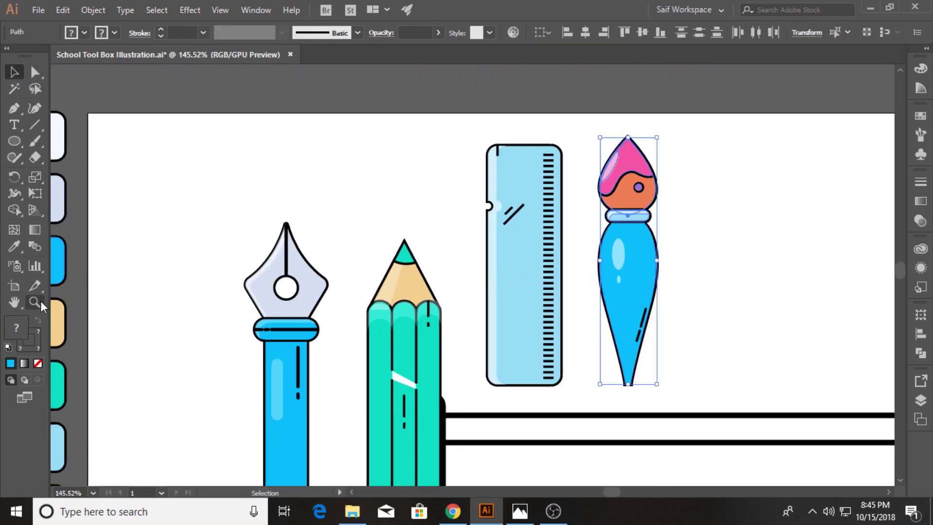
{"action": "left_click_drag", "start_coordinate": [596, 179], "coordinate": [859, 209]}
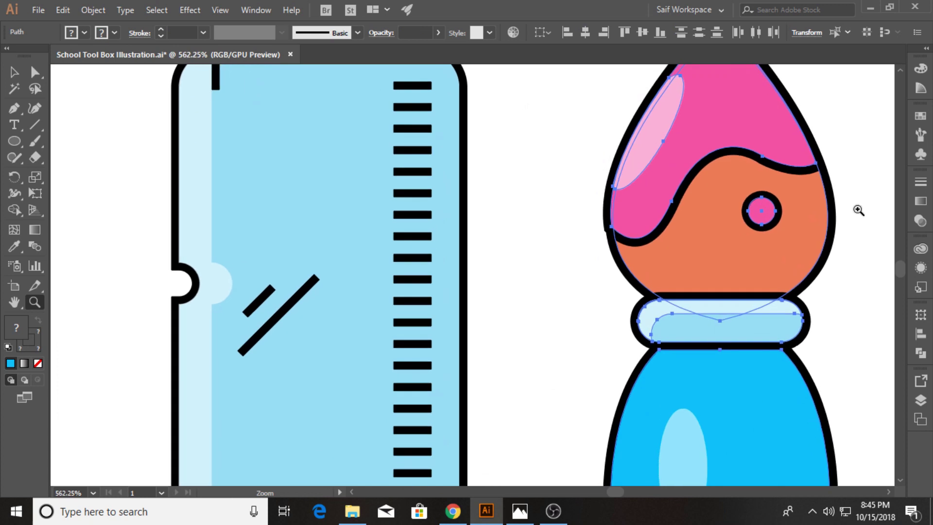
{"action": "left_click", "coordinate": [14, 108]}
{"action": "left_click", "coordinate": [667, 274]}
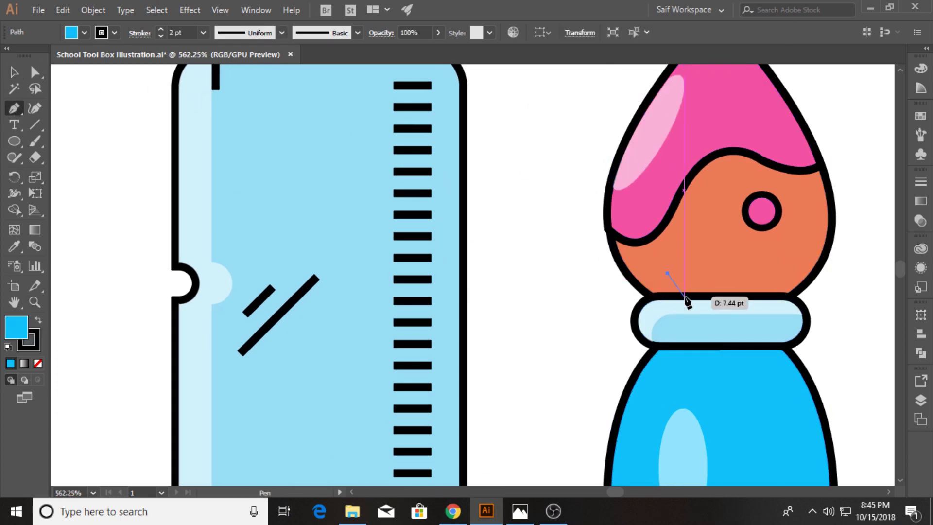
{"action": "mouse_move", "coordinate": [689, 297]}
{"action": "left_mouse_down"}
{"action": "mouse_move", "coordinate": [711, 302]}
{"action": "mouse_move", "coordinate": [696, 294]}
{"action": "left_mouse_up"}
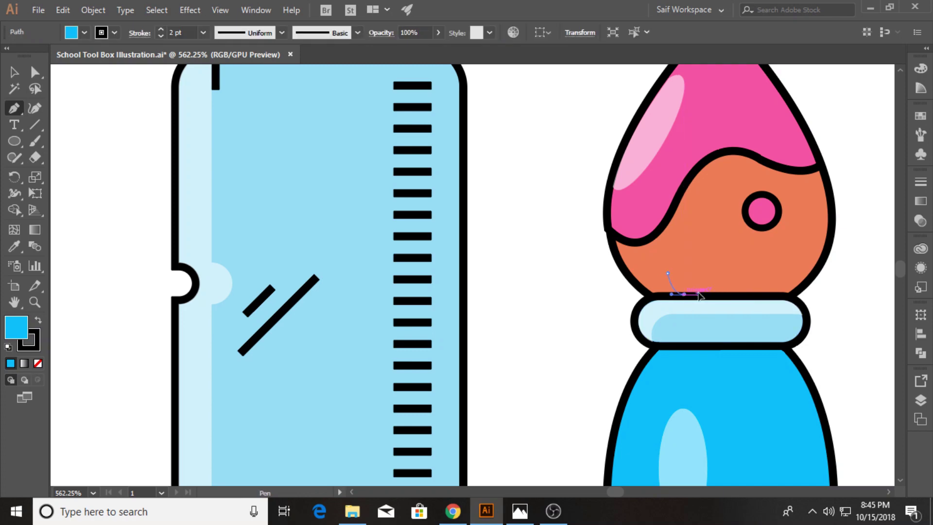
{"action": "left_click", "coordinate": [864, 305], "text": "ctrl"}
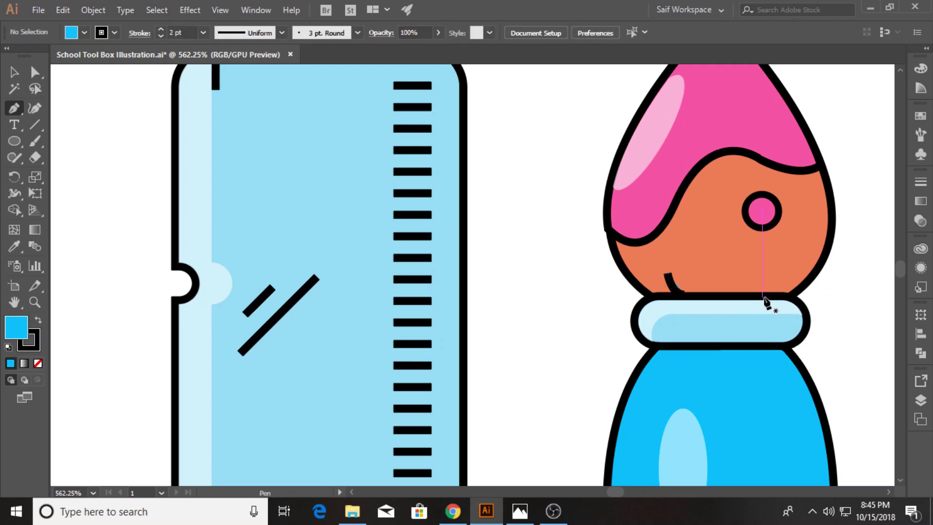
{"action": "left_click", "coordinate": [801, 253]}
{"action": "left_click_drag", "start_coordinate": [767, 291], "coordinate": [832, 271]}
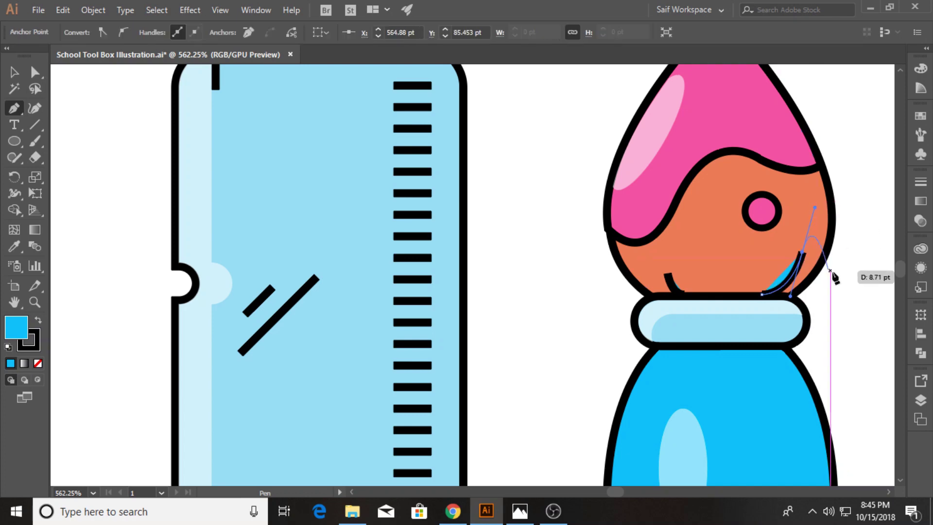
{"action": "left_click", "coordinate": [789, 279], "text": "ctrl"}
Give both curves the black highlight-line stroke style with no fill
{"action": "key", "text": "v"}
{"action": "left_click", "coordinate": [796, 267]}
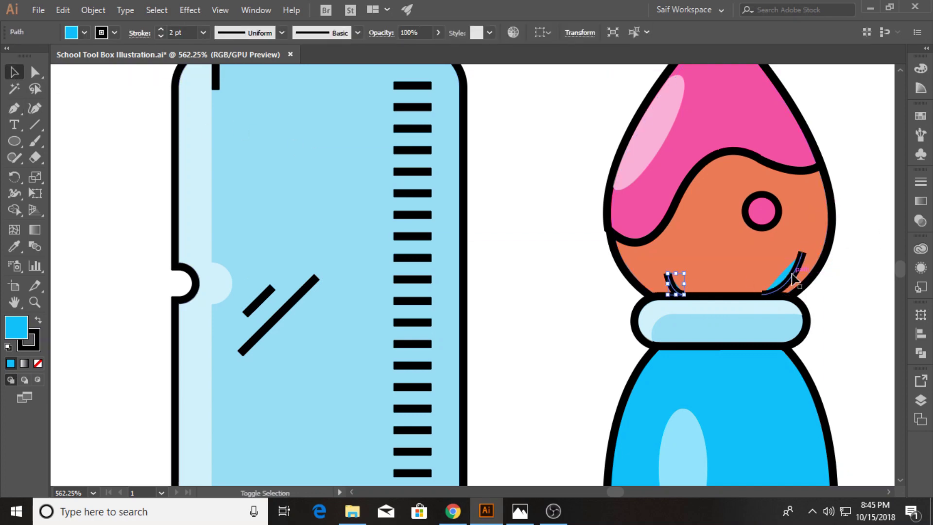
{"action": "left_click", "coordinate": [669, 280], "text": "shift"}
{"action": "scroll", "coordinate": [719, 386], "scroll_direction": "down", "scroll_amount": 6}
{"action": "key", "text": "i"}
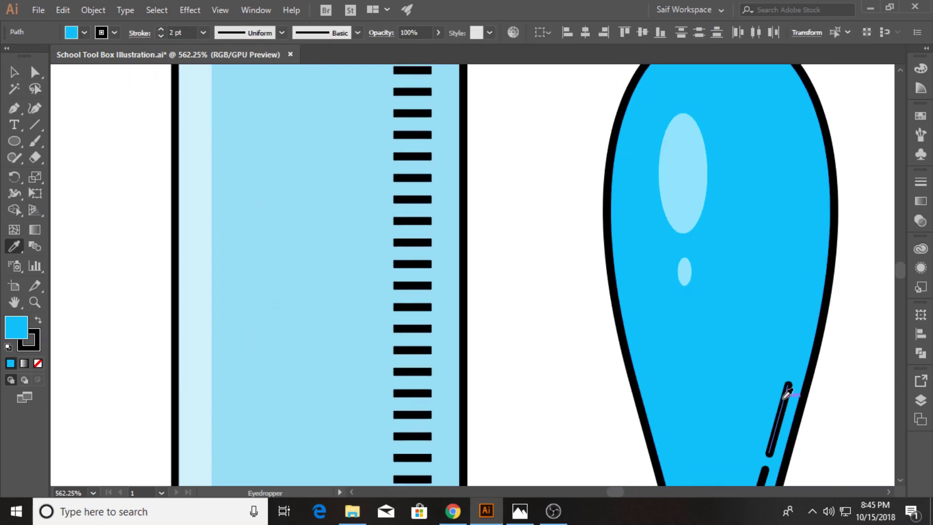
{"action": "left_click", "coordinate": [787, 388]}
{"action": "scroll", "coordinate": [627, 335], "scroll_direction": "up", "scroll_amount": 2}
{"action": "scroll", "coordinate": [625, 332], "scroll_direction": "up", "scroll_amount": 2}
{"action": "left_click", "coordinate": [84, 33]}
{"action": "left_click", "coordinate": [9, 55]}
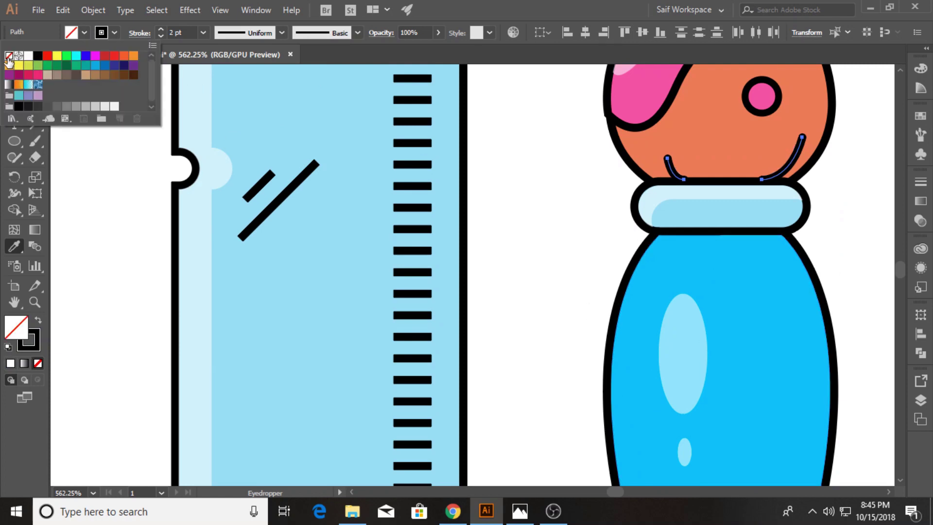
{"action": "key", "text": "Escape"}
{"action": "key", "text": "v"}
{"action": "left_click", "coordinate": [112, 161]}
Zoom out and marquee-select all the paintbrush parts
{"action": "scroll", "coordinate": [112, 160], "scroll_direction": "up", "scroll_amount": 3}
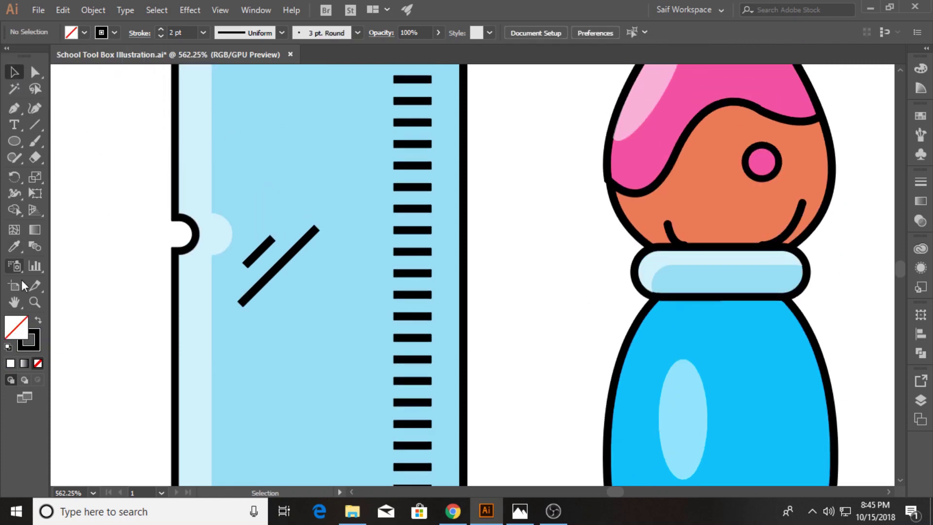
{"action": "scroll", "coordinate": [579, 151], "scroll_direction": "down", "scroll_amount": 5}
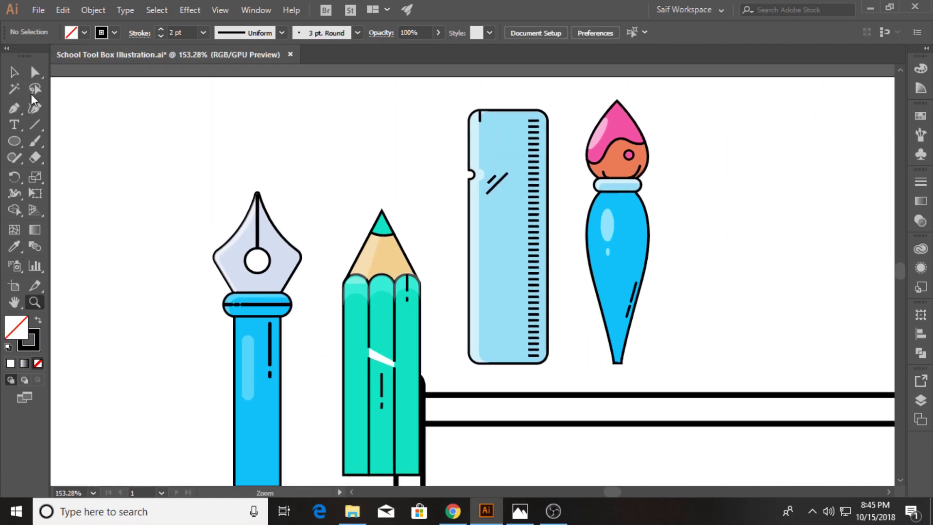
{"action": "key", "text": "v"}
{"action": "left_click_drag", "start_coordinate": [608, 104], "coordinate": [685, 357]}
Group the paintbrush parts, nudge the brush down-left, and move the pencil up beside the pen
{"action": "scroll", "coordinate": [226, 203], "scroll_direction": "up", "scroll_amount": 2}
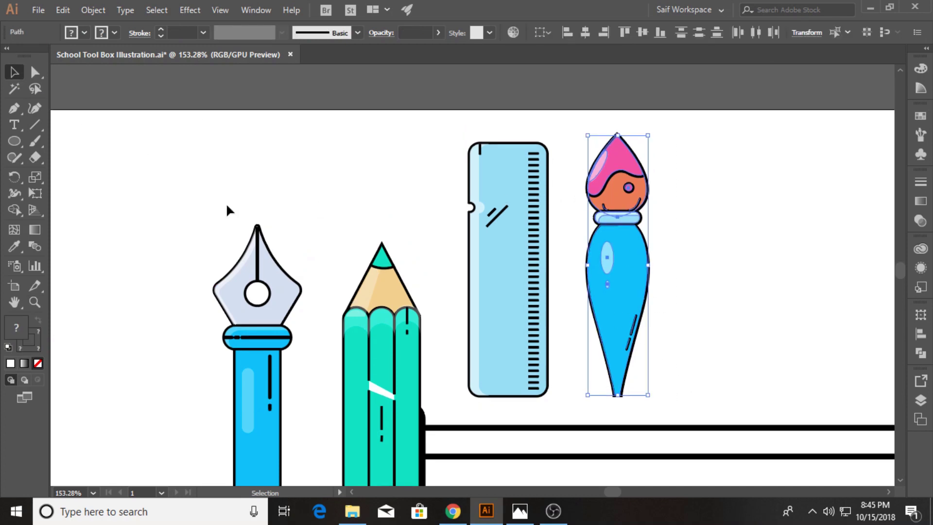
{"action": "left_click", "coordinate": [94, 10]}
{"action": "left_click", "coordinate": [163, 44]}
{"action": "left_click", "coordinate": [697, 232]}
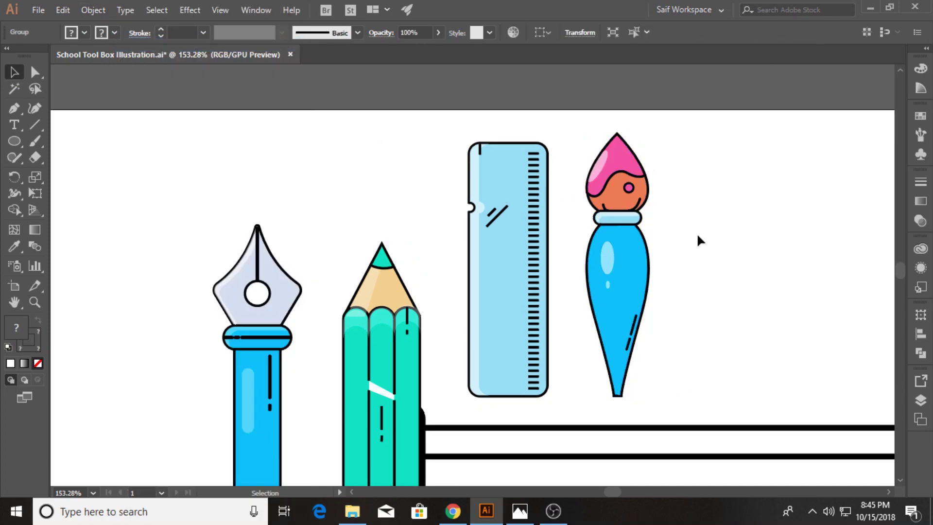
{"action": "left_click_drag", "start_coordinate": [636, 259], "coordinate": [634, 273]}
{"action": "scroll", "coordinate": [309, 131], "scroll_direction": "down", "scroll_amount": 2}
{"action": "scroll", "coordinate": [309, 131], "scroll_direction": "down", "scroll_amount": 2}
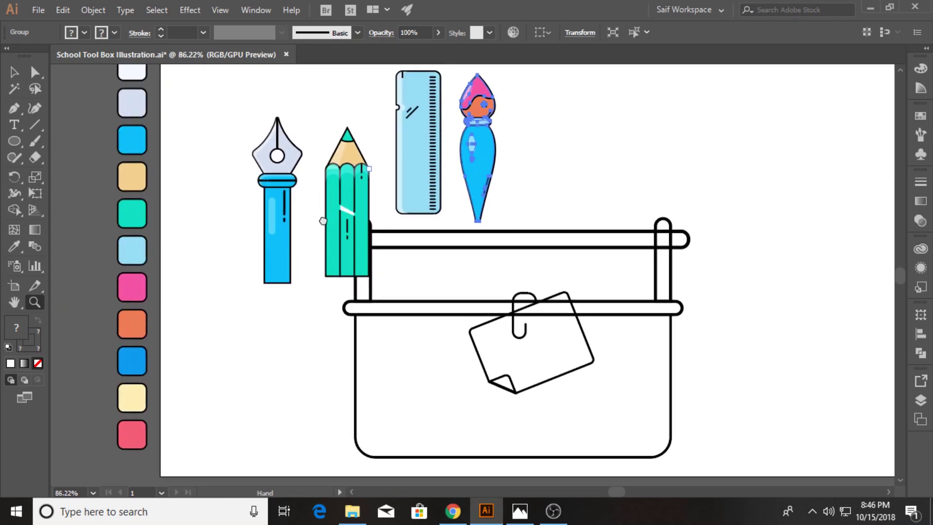
{"action": "left_click_drag", "start_coordinate": [334, 171], "coordinate": [313, 141]}
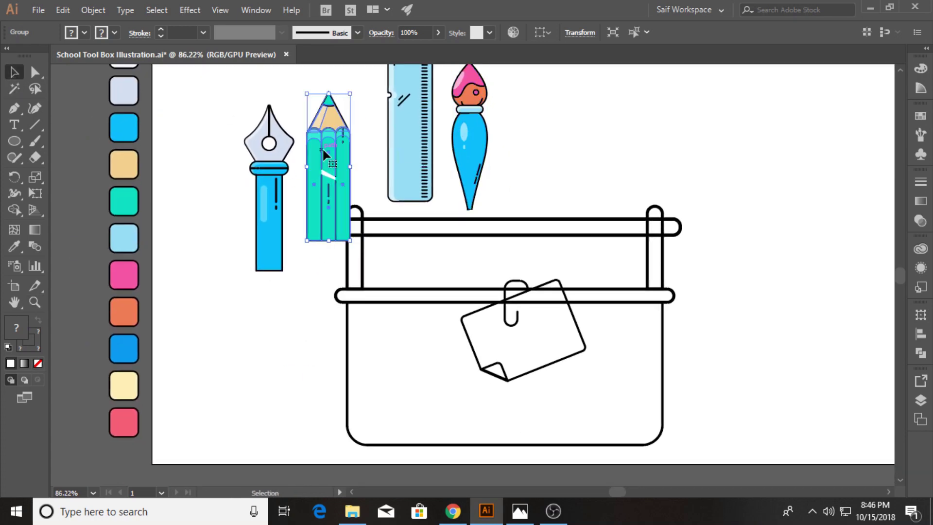
Fill the handle bar, rim bars and box body with the pink swatch using the Eyedropper
{"action": "left_click", "coordinate": [476, 231]}
{"action": "left_click", "coordinate": [662, 216]}
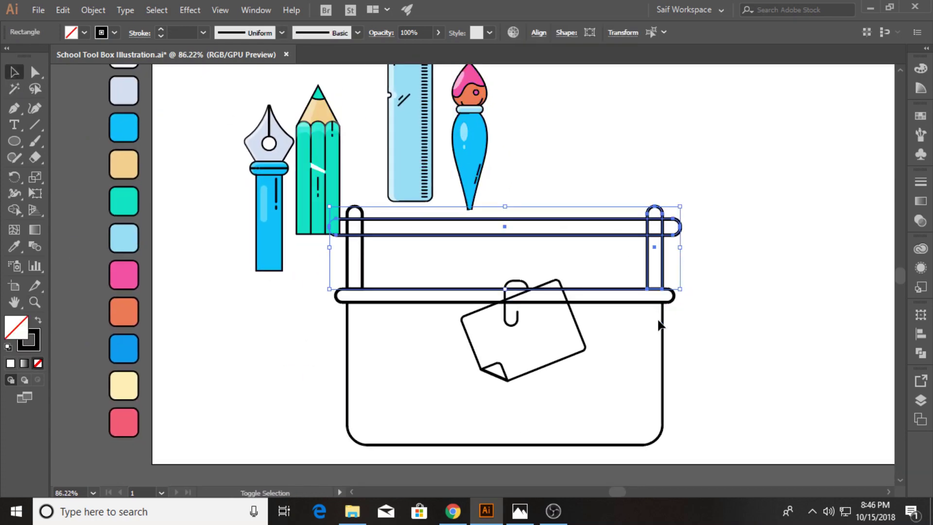
{"action": "left_click", "coordinate": [671, 297], "text": "shift"}
{"action": "left_click", "coordinate": [661, 349], "text": "shift"}
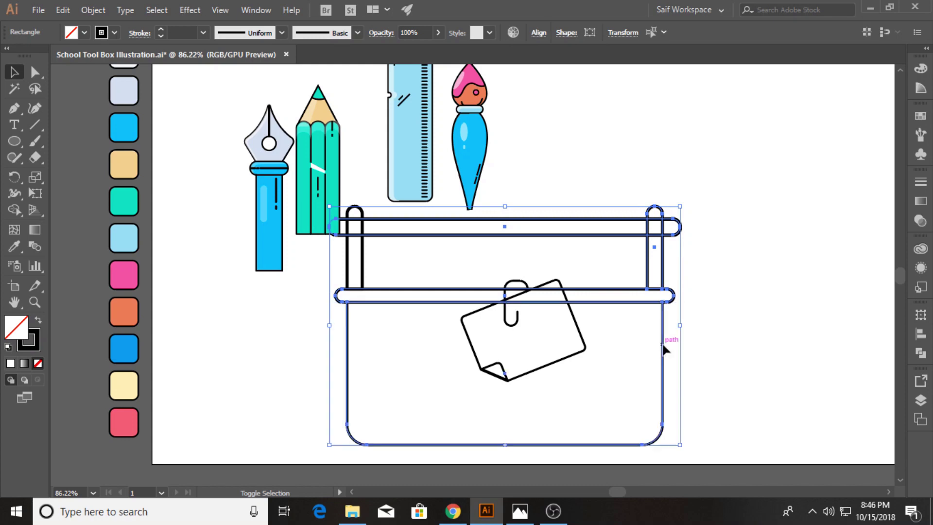
{"action": "left_click", "coordinate": [14, 246]}
{"action": "left_click", "coordinate": [128, 409]}
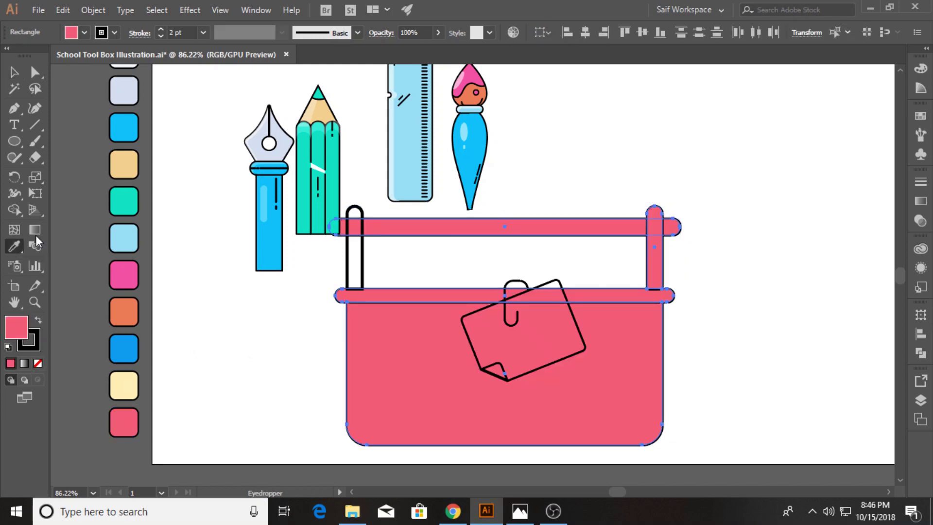
{"action": "left_click", "coordinate": [285, 260], "text": "ctrl"}
Fill the left handle post pink as well, then select the whole handle
{"action": "left_click", "coordinate": [354, 262], "text": "ctrl"}
{"action": "left_click", "coordinate": [388, 345]}
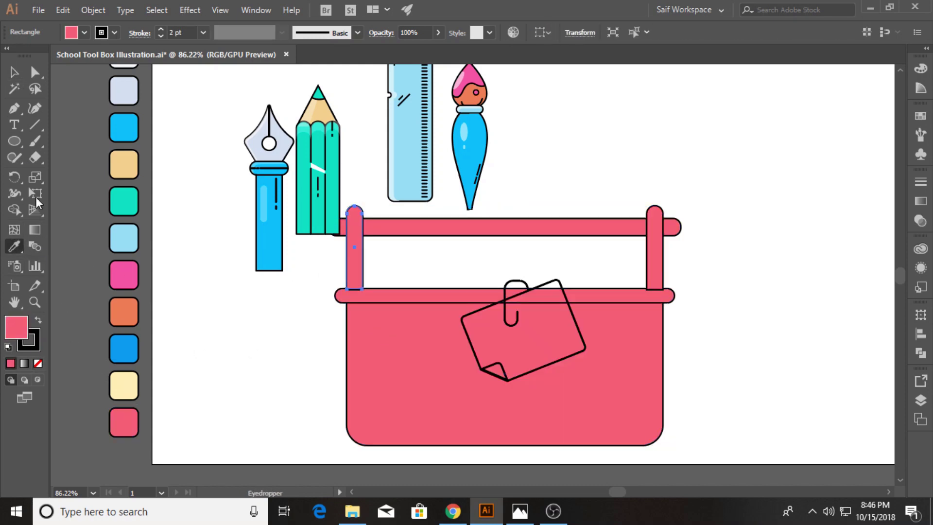
{"action": "key", "text": "v"}
{"action": "left_click", "coordinate": [97, 155]}
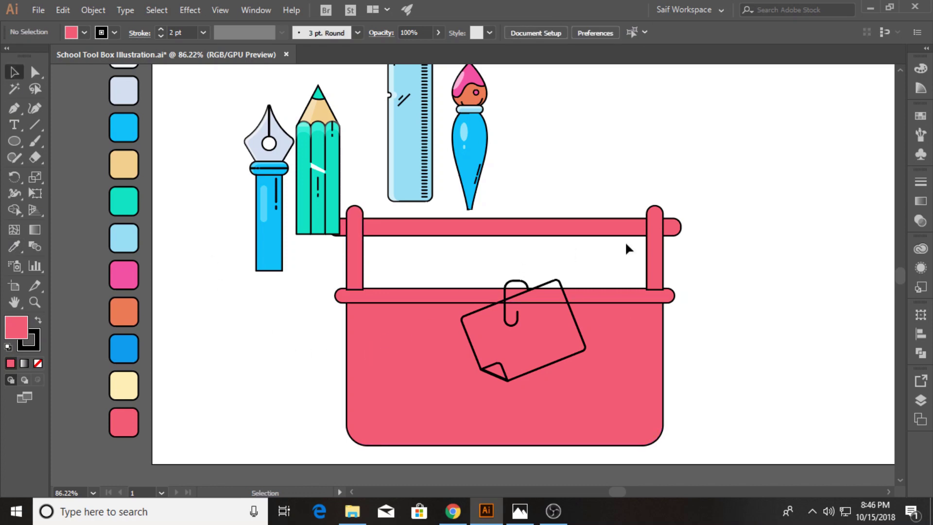
{"action": "left_click_drag", "start_coordinate": [700, 213], "coordinate": [362, 262]}
Send the handle behind the rim, give the box 4 pt outlines, and nudge the handle up
{"action": "key", "text": "ctrl+shift+bracketleft"}
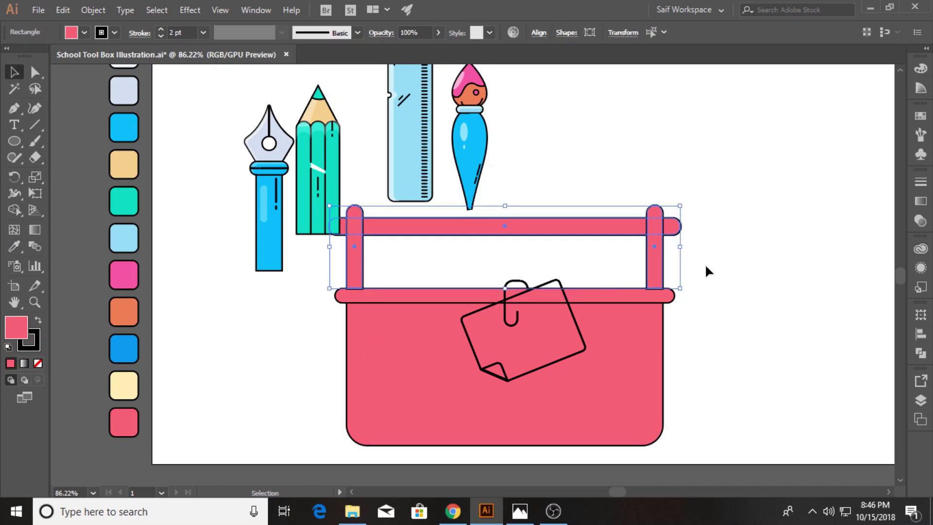
{"action": "left_click", "coordinate": [706, 267]}
{"action": "left_click", "coordinate": [452, 313], "text": "shift"}
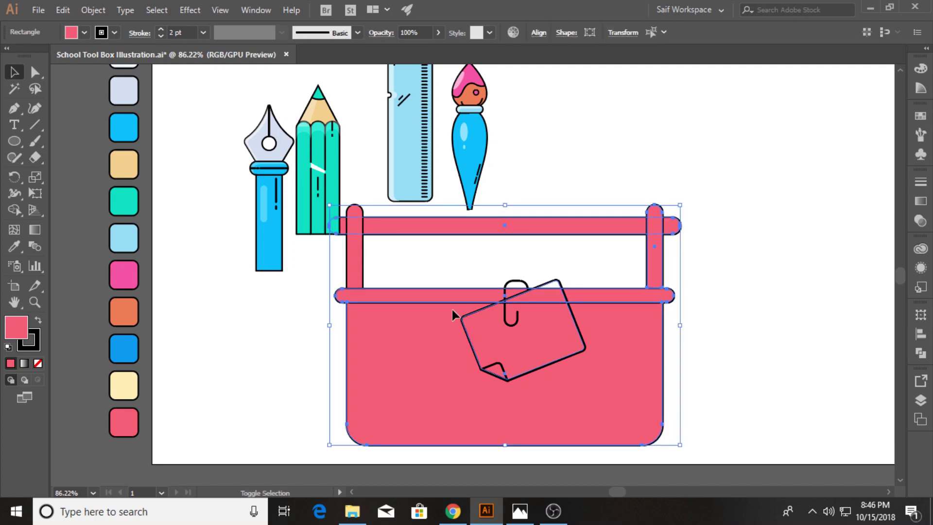
{"action": "left_click", "coordinate": [203, 33]}
{"action": "left_click", "coordinate": [245, 132]}
{"action": "left_click", "coordinate": [220, 177]}
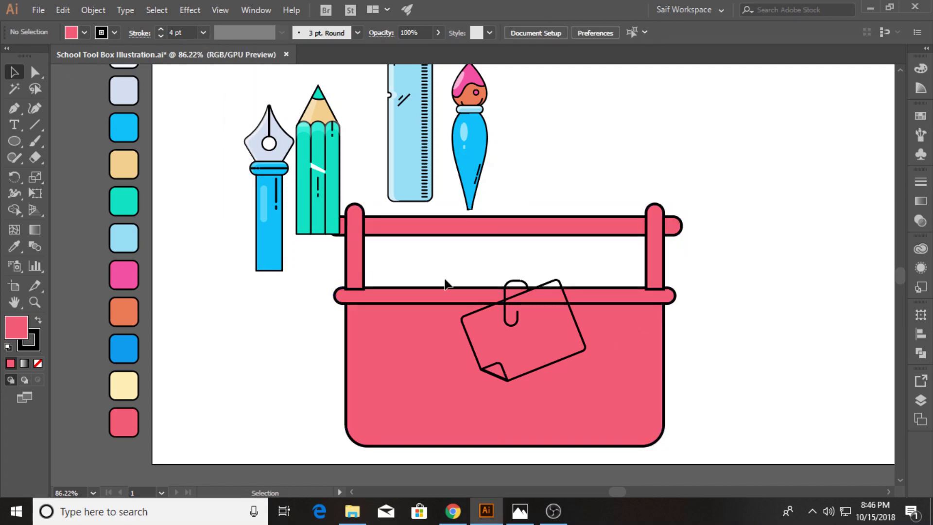
{"action": "mouse_move", "coordinate": [718, 203]}
{"action": "left_mouse_down"}
{"action": "mouse_move", "coordinate": [398, 253]}
{"action": "mouse_move", "coordinate": [329, 246]}
{"action": "mouse_move", "coordinate": [679, 252]}
{"action": "left_mouse_up"}
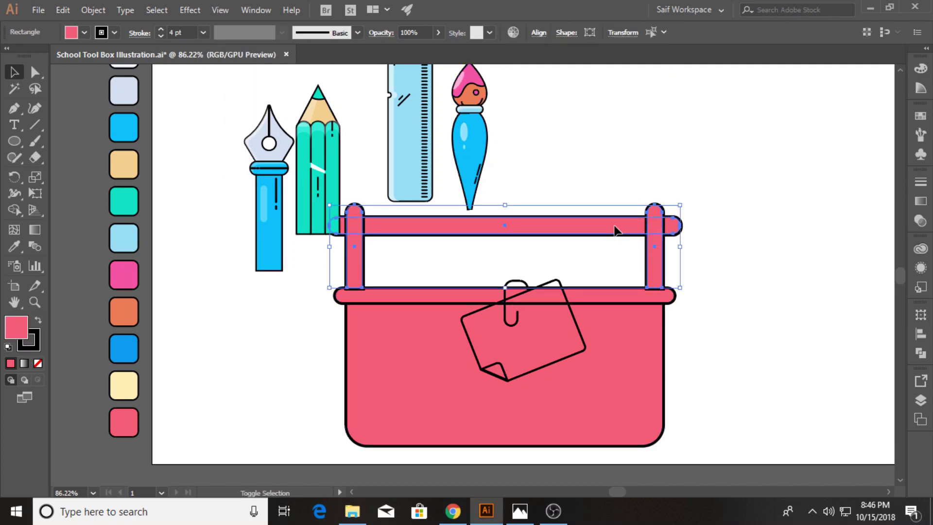
{"action": "key", "text": "Up"}
{"action": "key", "text": "Up"}
{"action": "key", "text": "Up"}
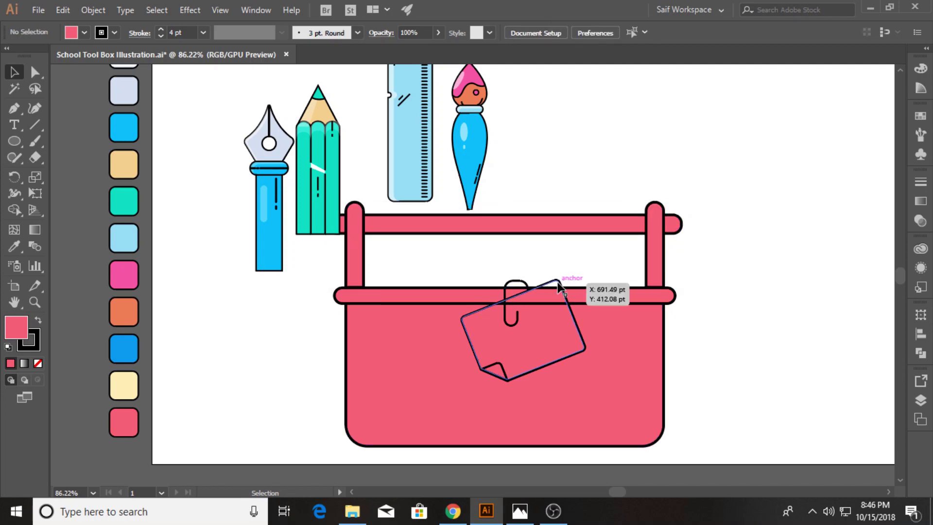
Fill the tilted note with the cream swatch colour using the Eyedropper
{"action": "left_click_drag", "start_coordinate": [582, 275], "coordinate": [554, 284]}
{"action": "key", "text": "i"}
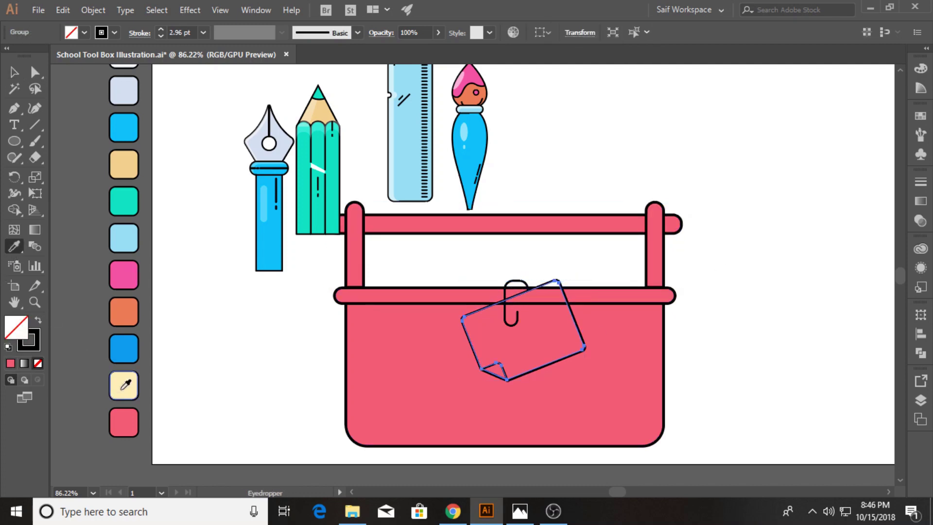
{"action": "left_click", "coordinate": [123, 387]}
{"action": "key", "text": "v"}
{"action": "left_click", "coordinate": [202, 277]}
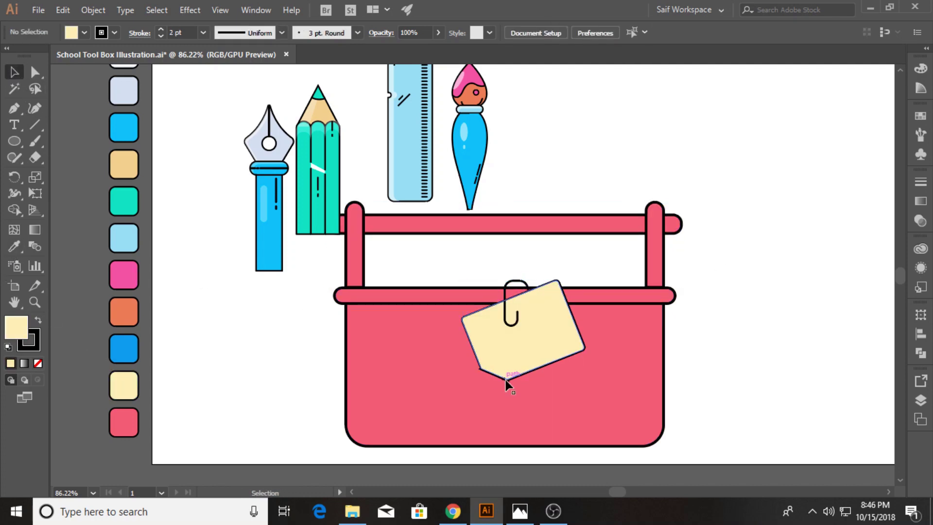
Ungroup the note and bring its folded corner to the front
{"action": "left_click", "coordinate": [481, 371]}
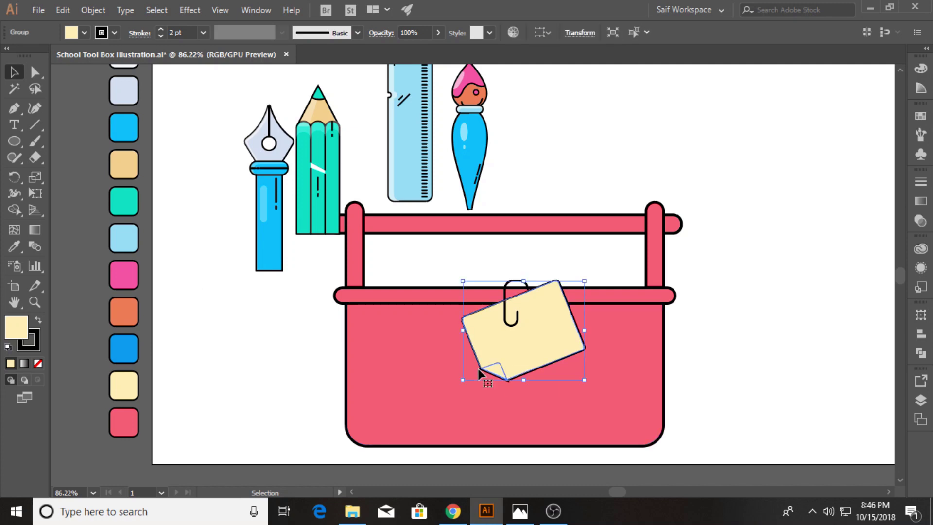
{"action": "right_click", "coordinate": [480, 372]}
{"action": "left_click", "coordinate": [546, 264]}
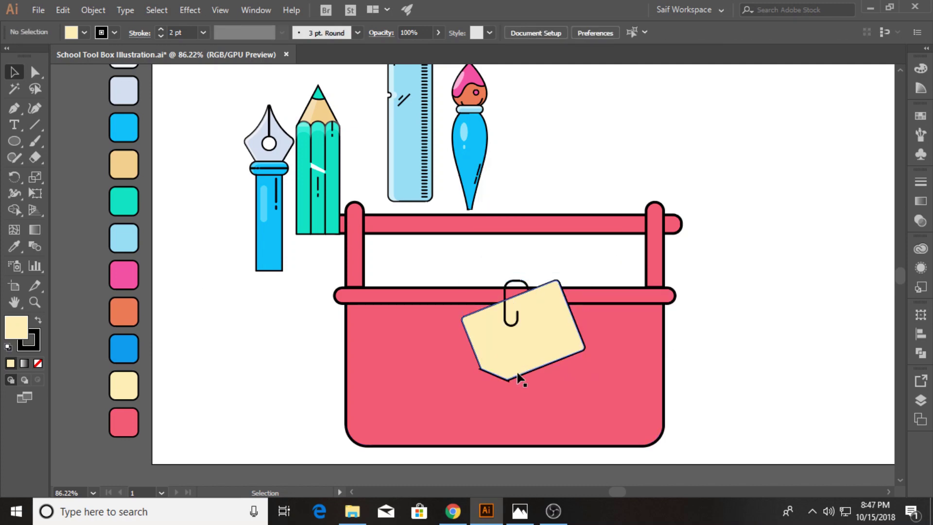
{"action": "left_click", "coordinate": [482, 372]}
{"action": "right_click", "coordinate": [482, 372]}
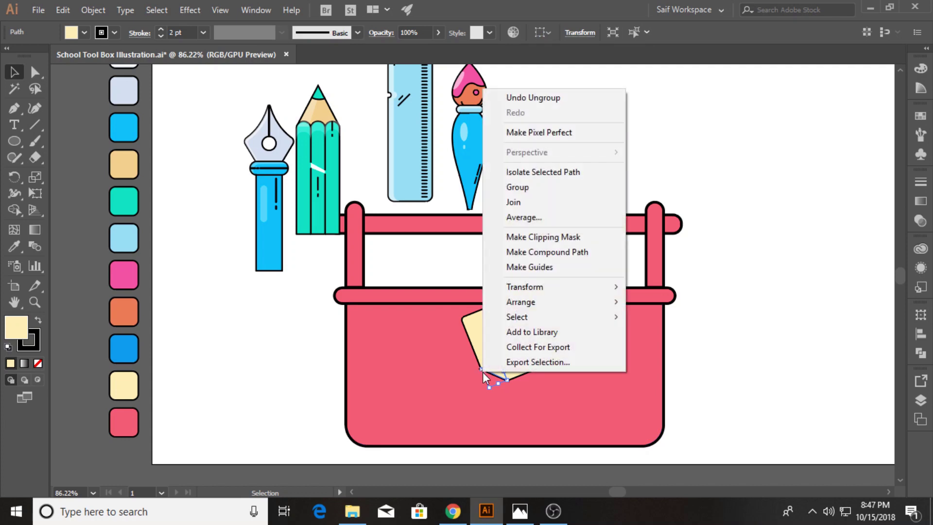
{"action": "left_click", "coordinate": [690, 305]}
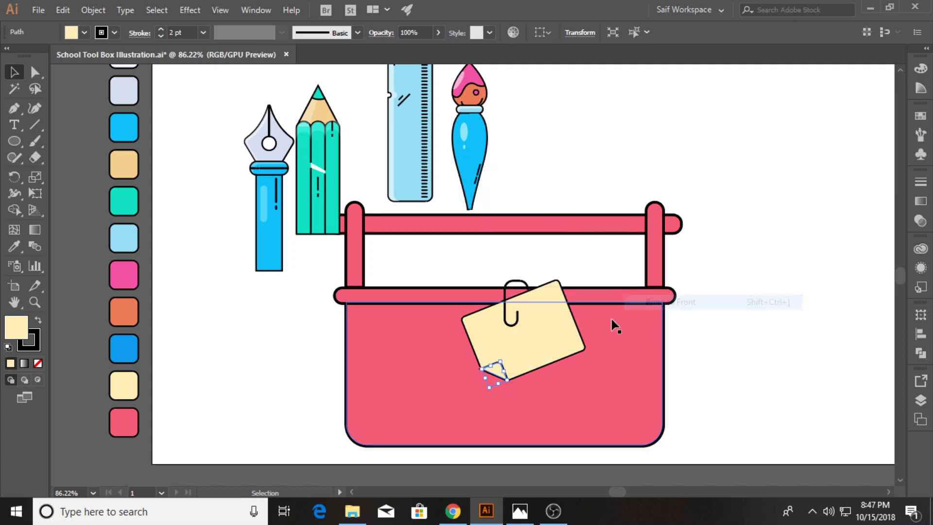
Fill the folded corner with the darker golden yellow FFD561 and check the result
{"action": "double_click", "coordinate": [23, 333]}
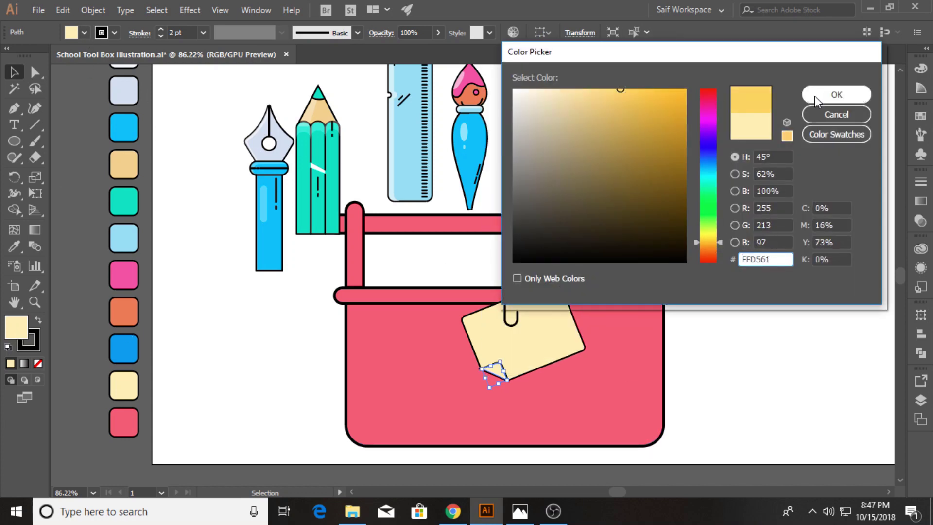
{"action": "left_click", "coordinate": [826, 94]}
{"action": "left_click", "coordinate": [174, 301]}
{"action": "left_click", "coordinate": [502, 380]}
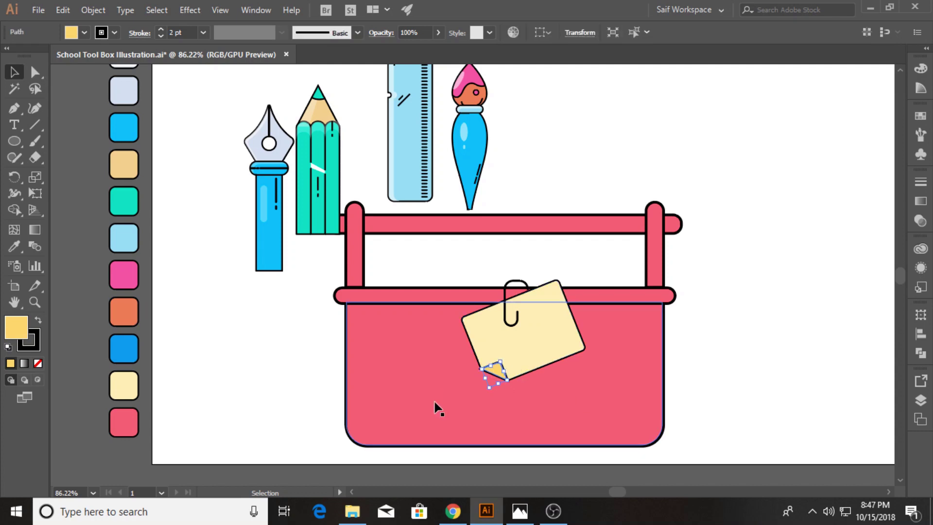
{"action": "left_click", "coordinate": [768, 348]}
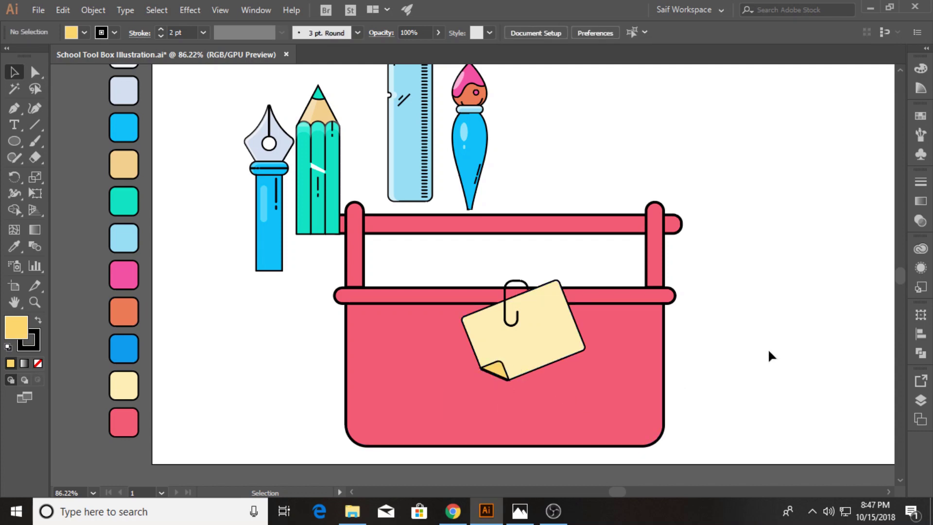
{"action": "left_click", "coordinate": [494, 371]}
{"action": "left_click", "coordinate": [729, 346]}
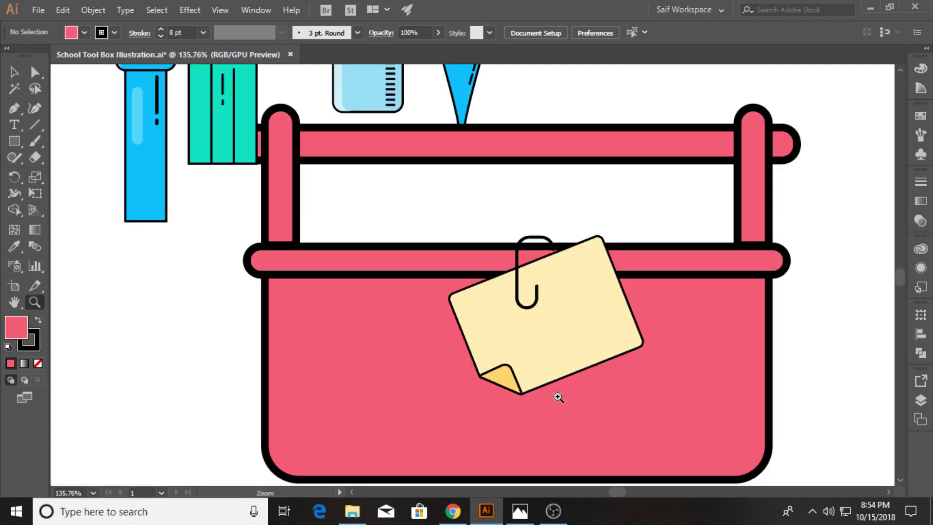
{"action": "left_click", "coordinate": [558, 397]}
Place a copy of the box body slightly left and lower its top edge
{"action": "key", "text": "v"}
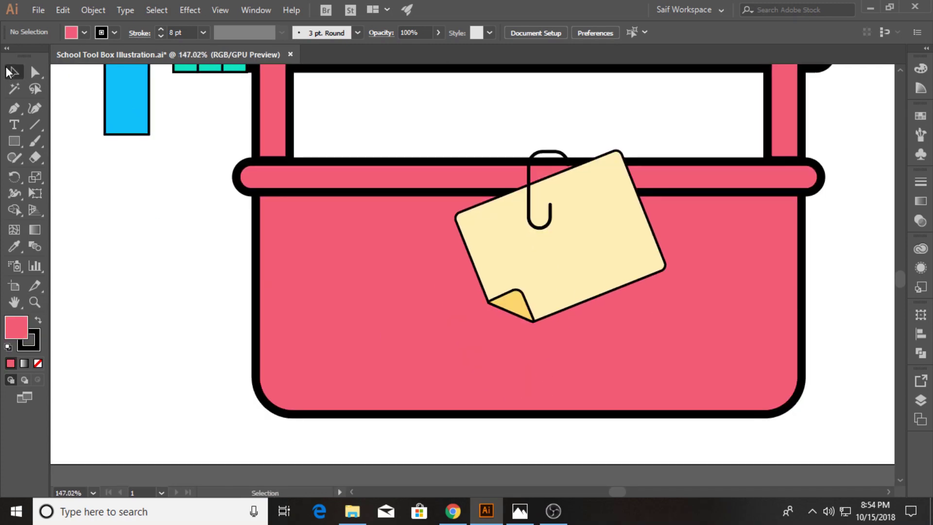
{"action": "left_click_drag", "start_coordinate": [598, 331], "coordinate": [548, 327]}
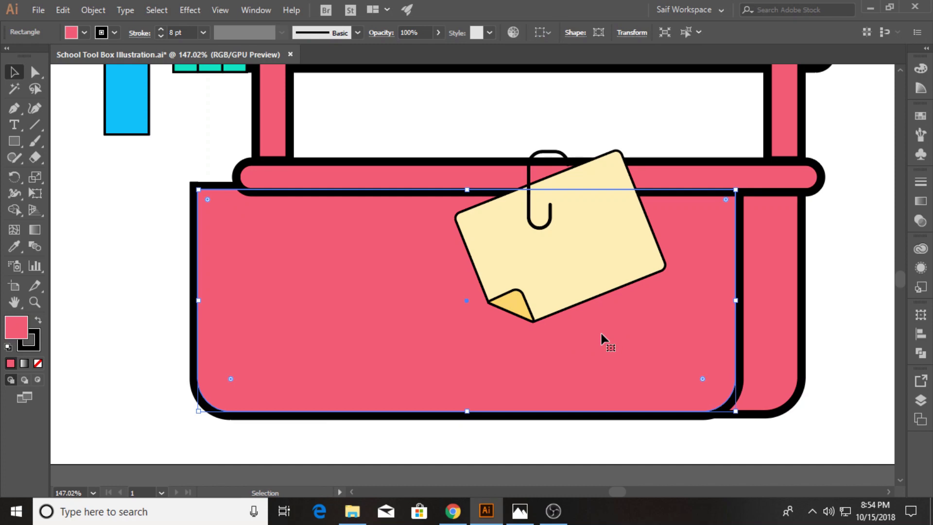
{"action": "left_click_drag", "start_coordinate": [458, 342], "coordinate": [411, 347]}
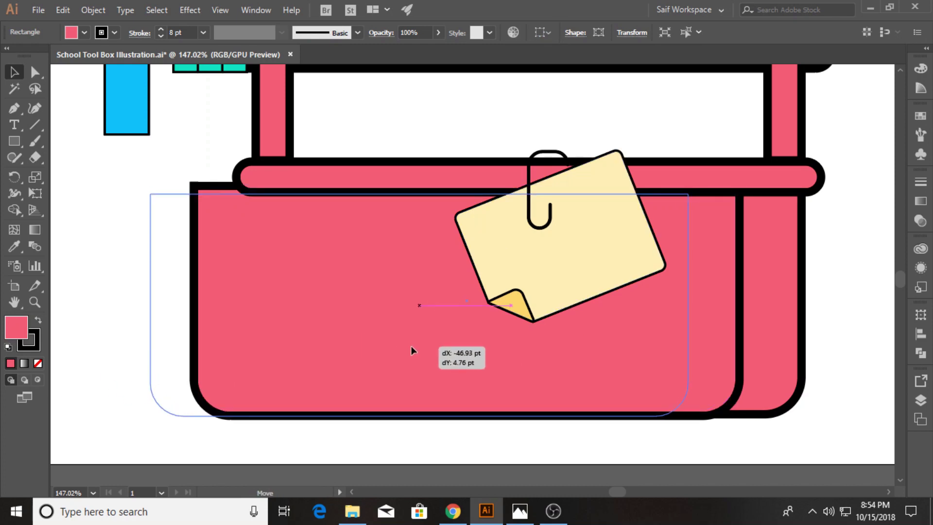
{"action": "left_click_drag", "start_coordinate": [411, 350], "coordinate": [407, 348]}
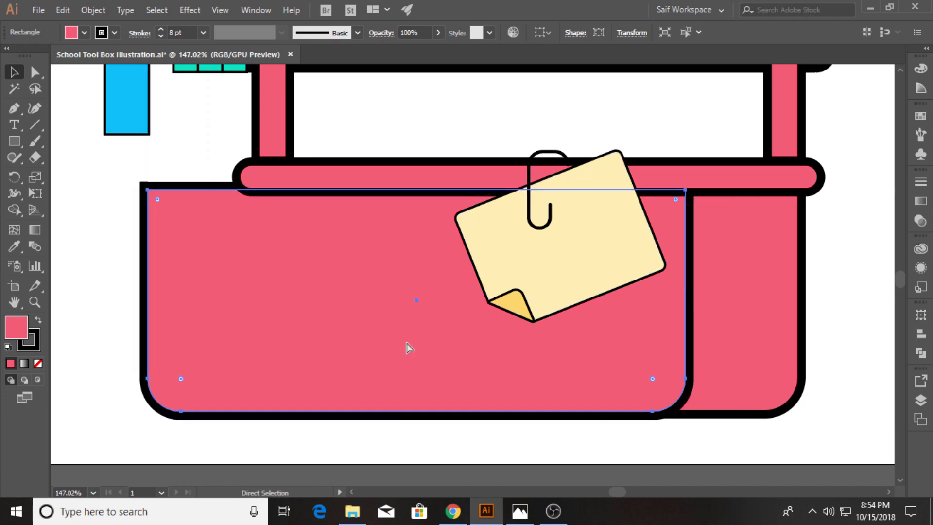
{"action": "key", "text": "ctrl+z"}
{"action": "left_click_drag", "start_coordinate": [478, 367], "coordinate": [434, 368]}
{"action": "left_click_drag", "start_coordinate": [400, 188], "coordinate": [401, 213]}
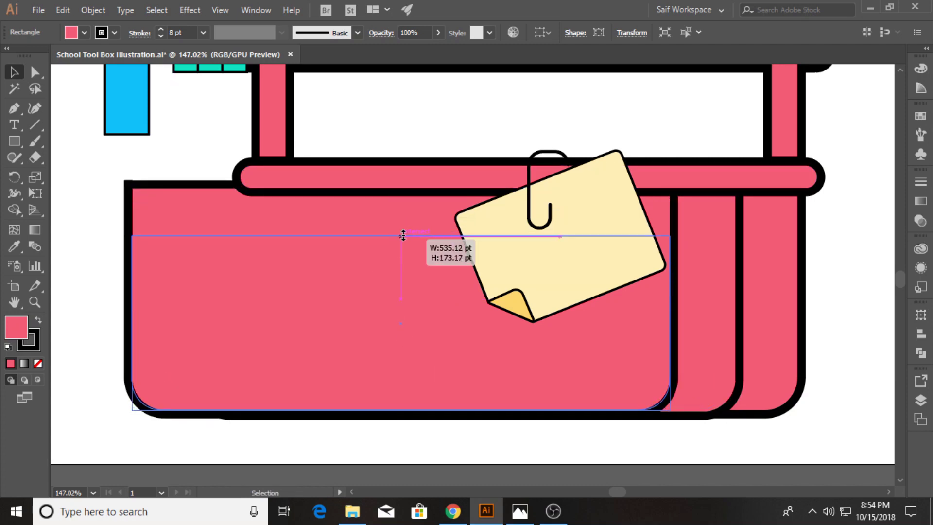
Try a Shape Builder deletion, undo it, and stretch the front rectangle's bottom slightly lower
{"action": "left_click", "coordinate": [193, 197], "text": "shift"}
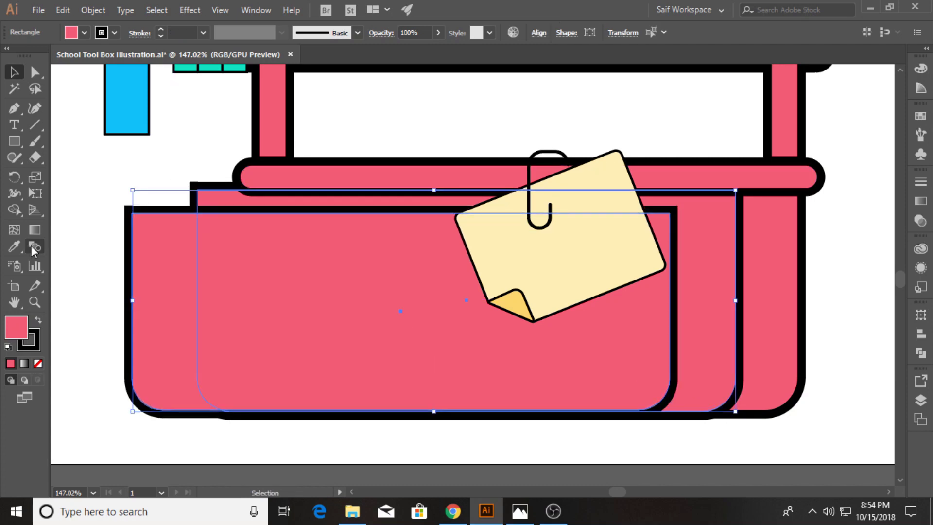
{"action": "left_click", "coordinate": [14, 212]}
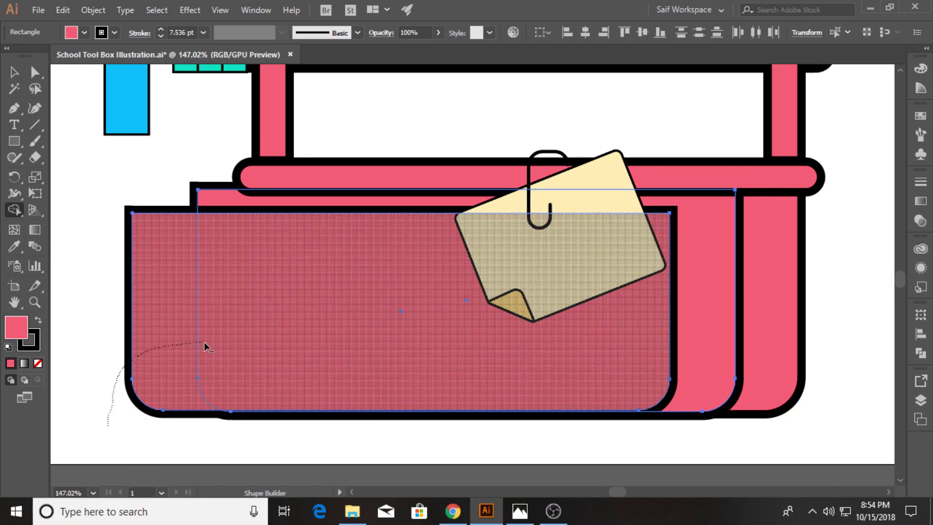
{"action": "left_click_drag", "start_coordinate": [113, 399], "coordinate": [204, 345]}
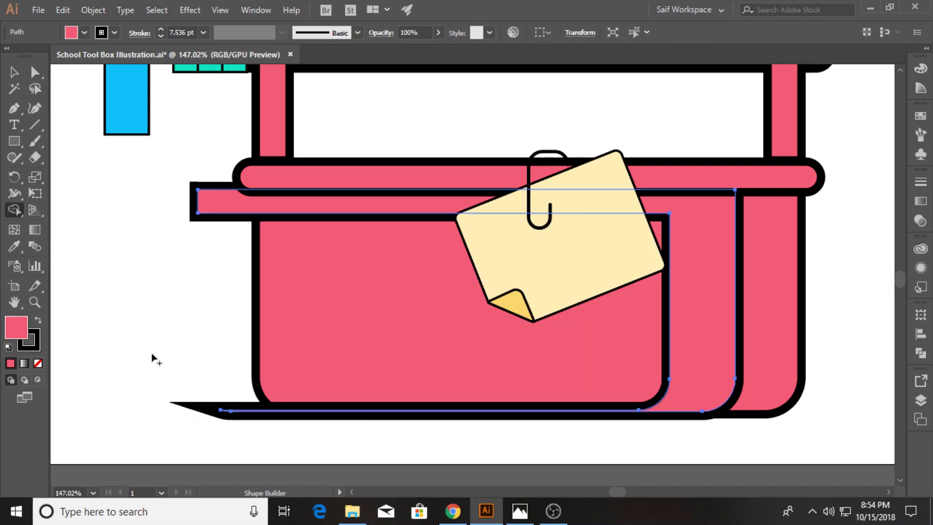
{"action": "key", "text": "ctrl+z"}
{"action": "key", "text": "v"}
{"action": "left_click", "coordinate": [77, 258]}
{"action": "left_click", "coordinate": [426, 376]}
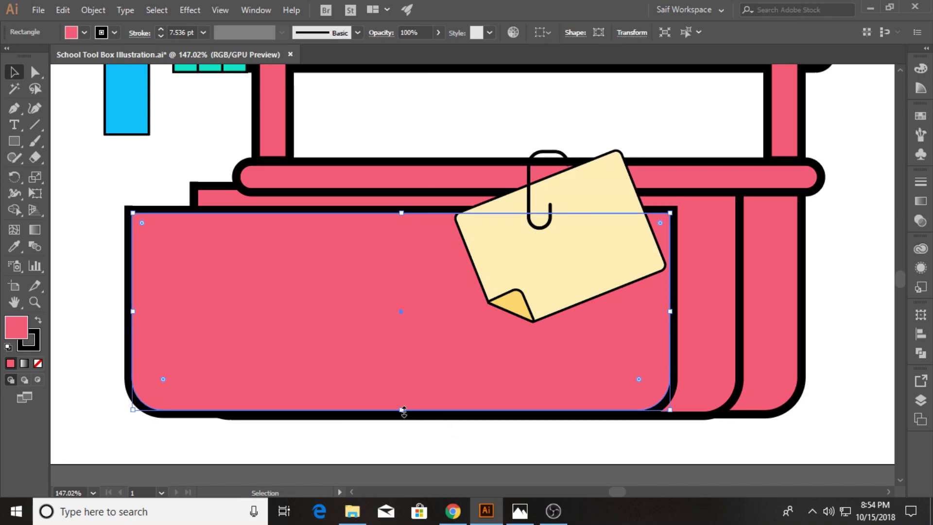
{"action": "left_click_drag", "start_coordinate": [403, 410], "coordinate": [402, 420]}
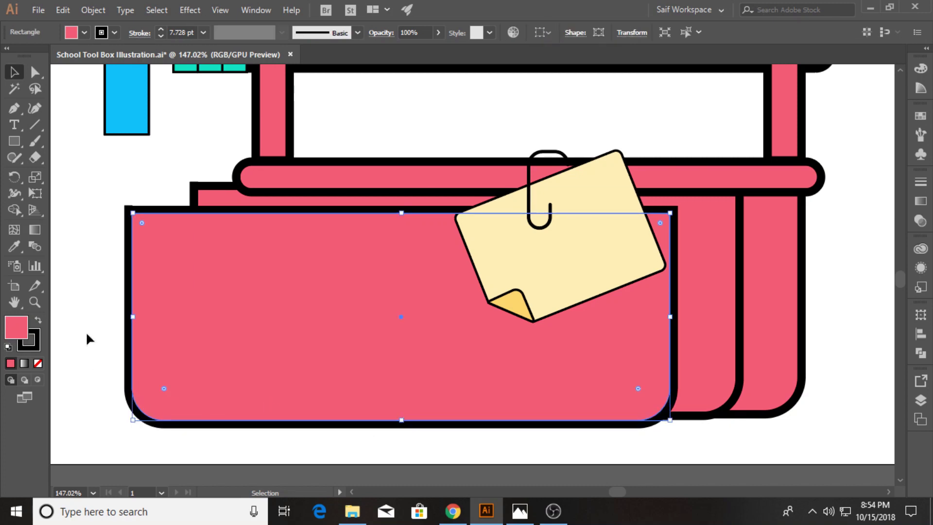
Remove the front area with Shape Builder, leaving a strip filled black with no stroke
{"action": "left_click", "coordinate": [199, 197], "text": "shift"}
{"action": "key", "text": "shift+m"}
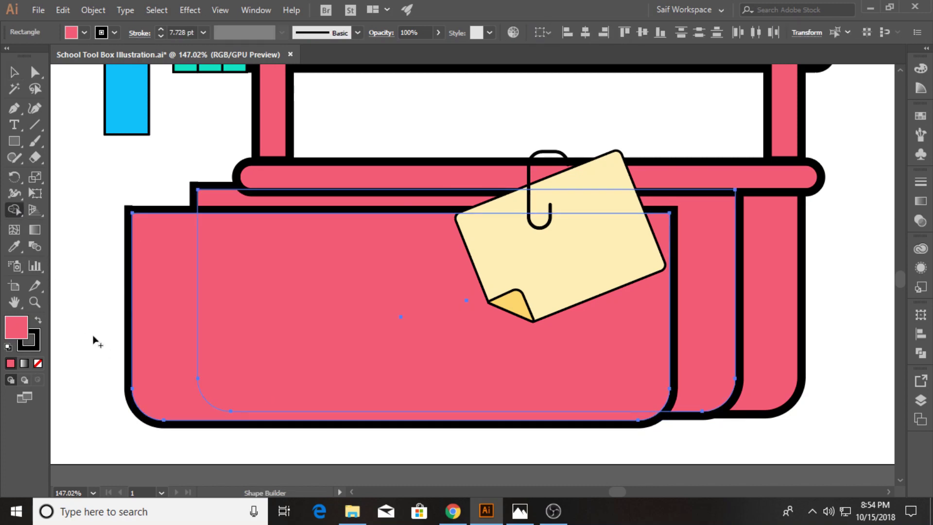
{"action": "left_click_drag", "start_coordinate": [94, 336], "coordinate": [204, 346]}
{"action": "key", "text": "v"}
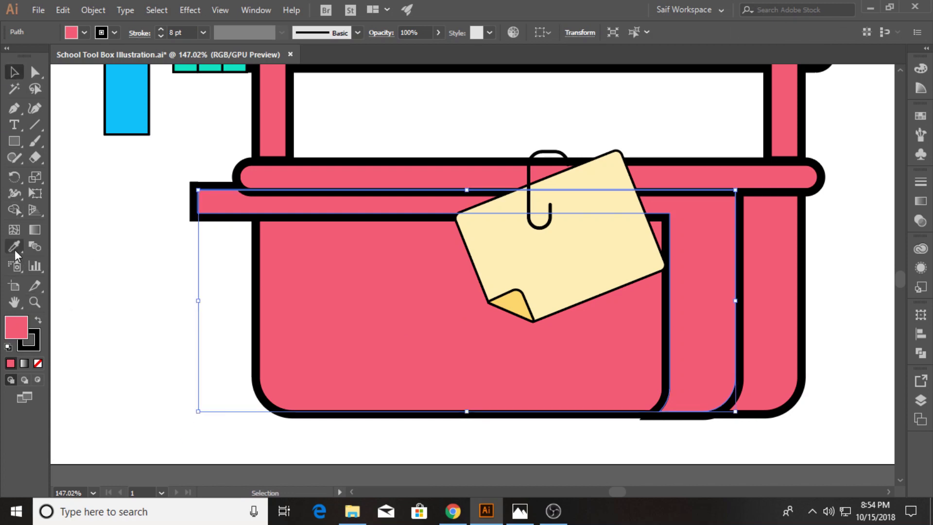
{"action": "left_click", "coordinate": [84, 33]}
{"action": "left_click", "coordinate": [37, 55]}
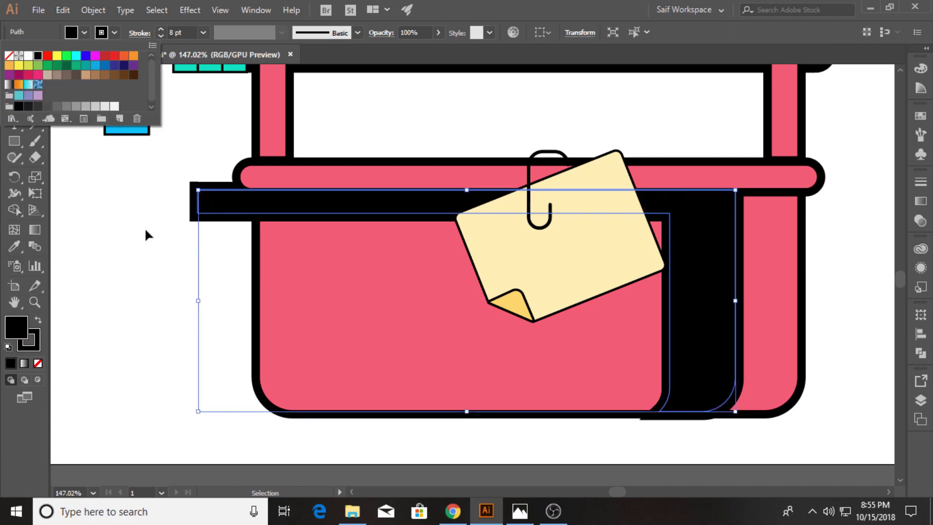
{"action": "left_click", "coordinate": [114, 33]}
{"action": "left_click", "coordinate": [9, 55]}
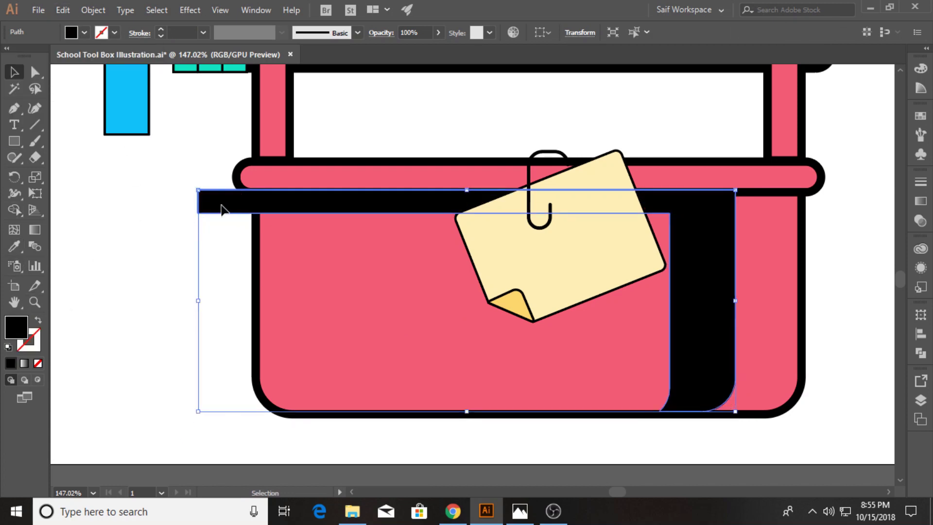
Line the black strip up with the box and lower its opacity to about 28%
{"action": "left_click_drag", "start_coordinate": [221, 209], "coordinate": [289, 213]}
{"action": "left_click", "coordinate": [919, 221]}
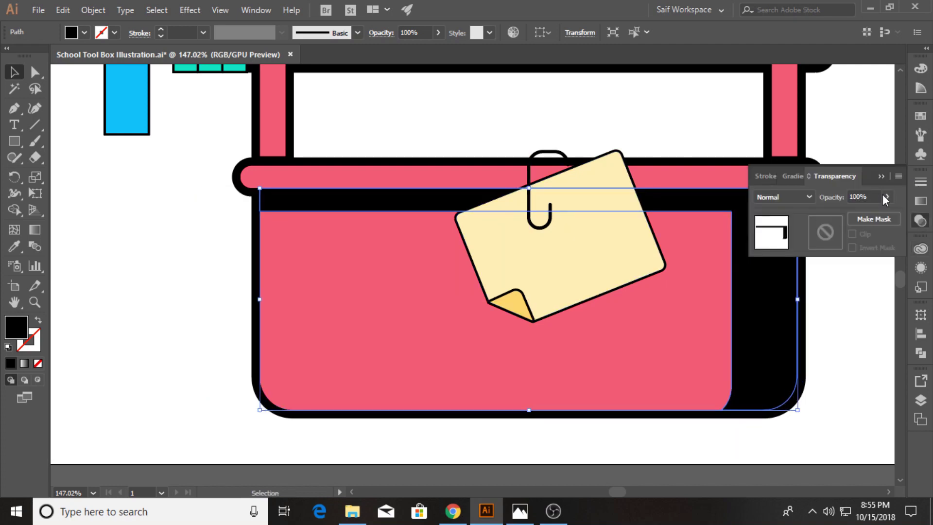
{"action": "left_click", "coordinate": [885, 196]}
{"action": "left_click_drag", "start_coordinate": [883, 214], "coordinate": [847, 214]}
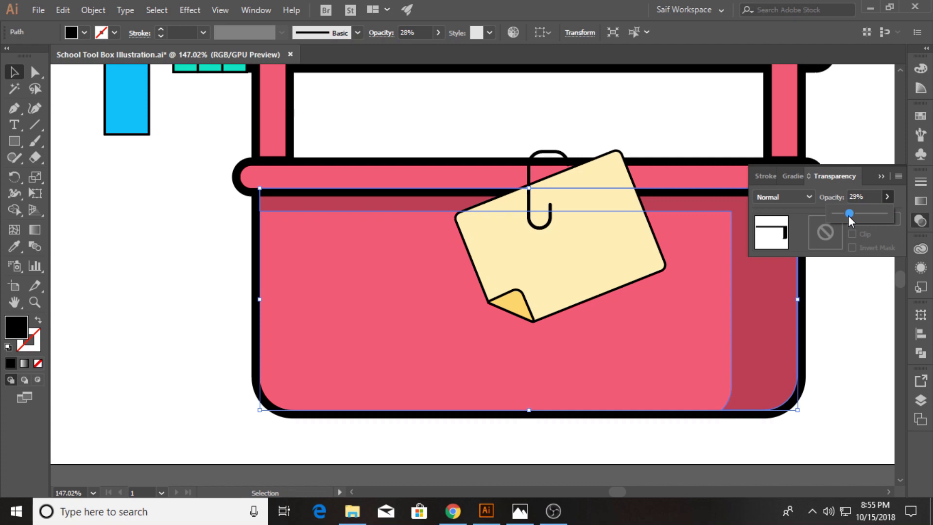
{"action": "left_click", "coordinate": [865, 252]}
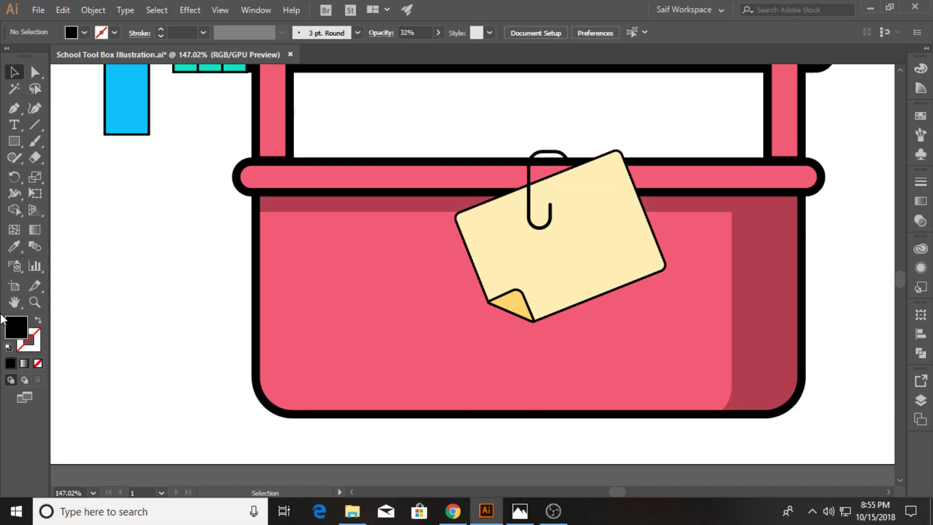
{"action": "left_click", "coordinate": [14, 141]}
Draw a tall rounded rectangle on the box's left side
{"action": "left_click_drag", "start_coordinate": [295, 239], "coordinate": [364, 358]}
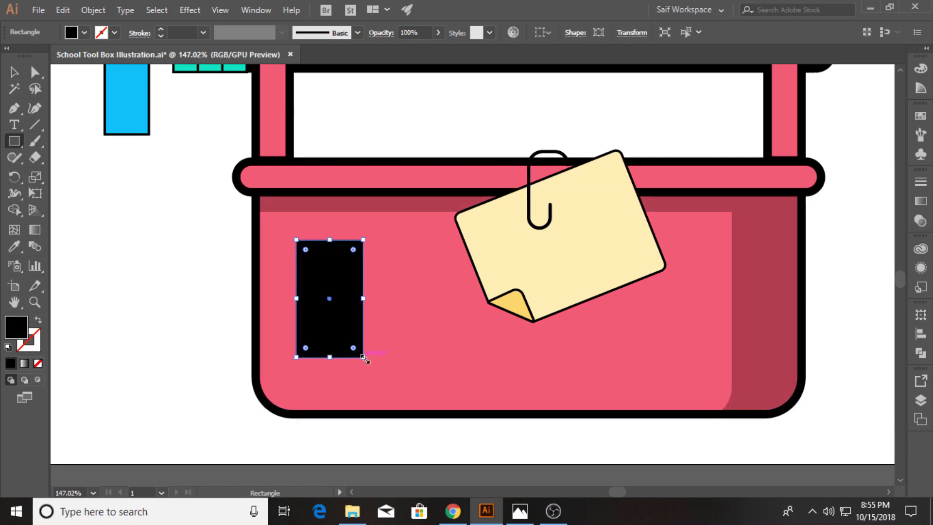
{"action": "left_click_drag", "start_coordinate": [306, 250], "coordinate": [316, 263]}
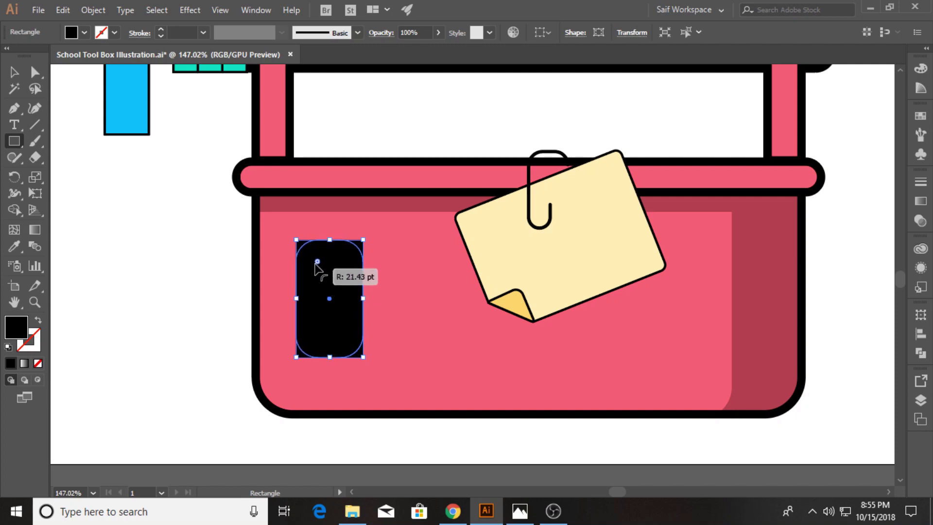
{"action": "left_click", "coordinate": [34, 301]}
{"action": "left_click_drag", "start_coordinate": [235, 185], "coordinate": [48, 111]}
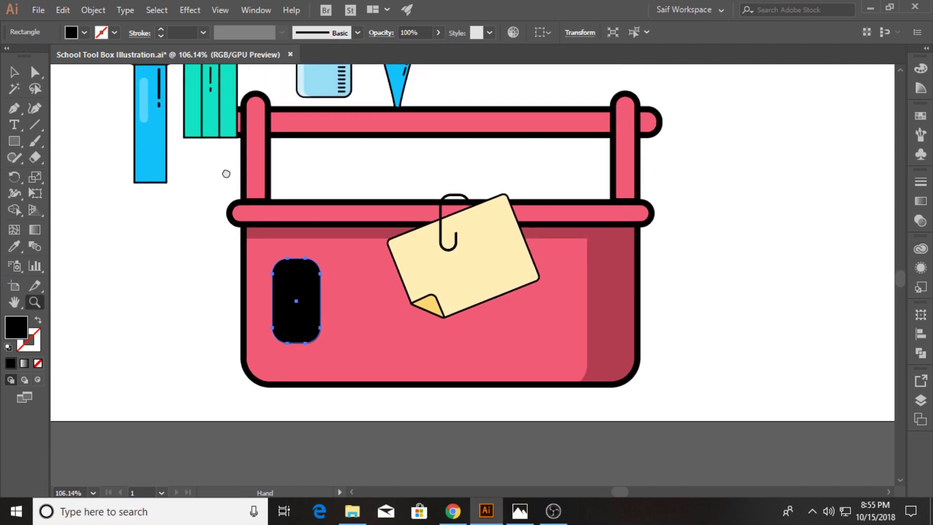
Fill the rounded rectangle white at 33% opacity
{"action": "key", "text": "v"}
{"action": "left_click", "coordinate": [70, 32]}
{"action": "left_click", "coordinate": [29, 55]}
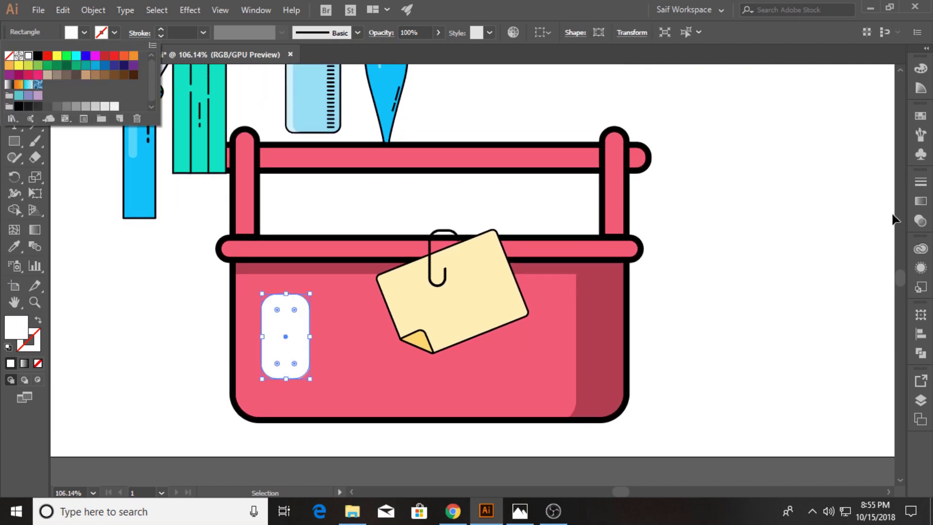
{"action": "left_click", "coordinate": [919, 221]}
{"action": "left_click", "coordinate": [887, 196]}
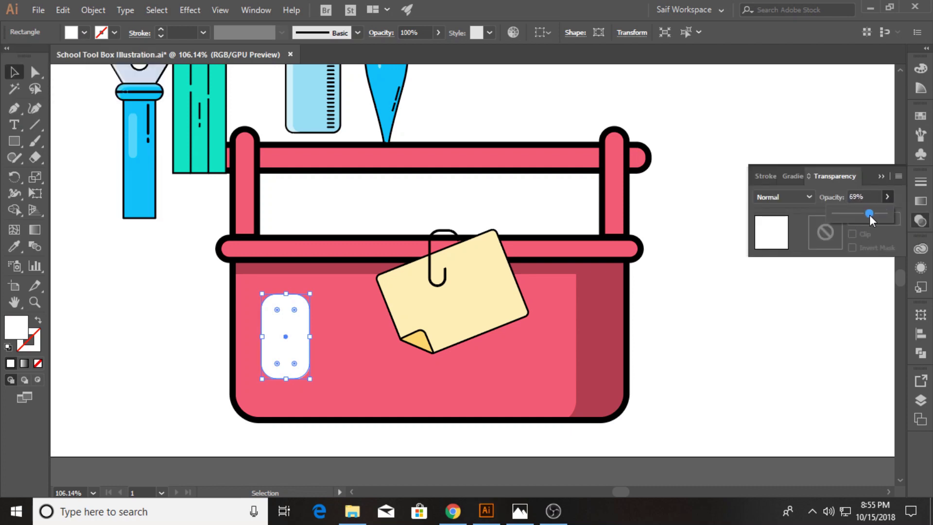
{"action": "left_click_drag", "start_coordinate": [870, 215], "coordinate": [853, 215]}
{"action": "left_click", "coordinate": [848, 171]}
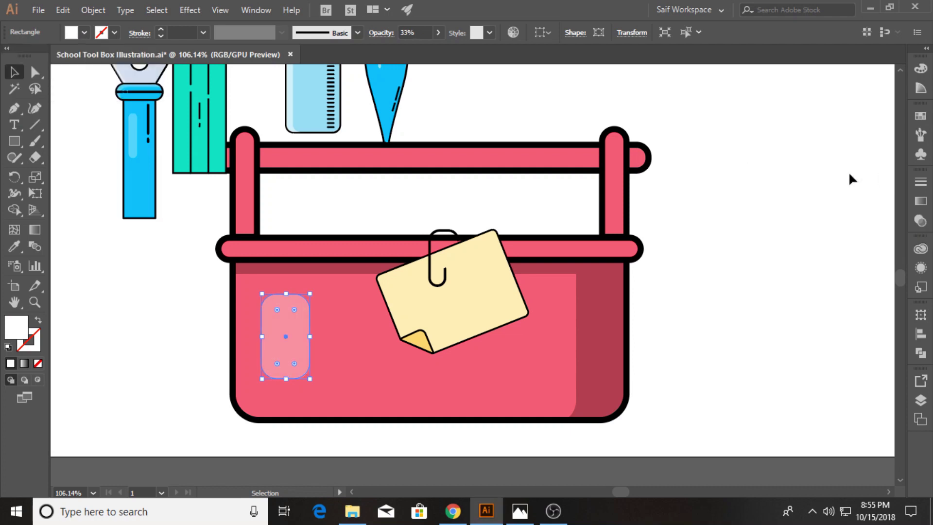
Cut a thin strip from the overlapping bars with Pathfinder Minus Front and move it onto the rim
{"action": "scroll", "coordinate": [182, 296], "scroll_direction": "up", "scroll_amount": 1}
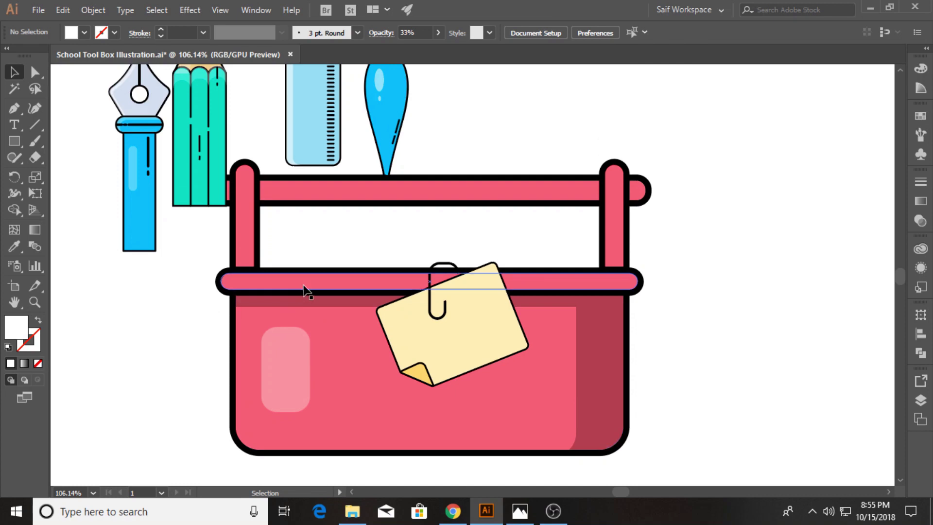
{"action": "mouse_move", "coordinate": [304, 291]}
{"action": "left_mouse_down"}
{"action": "mouse_move", "coordinate": [563, 136]}
{"action": "mouse_move", "coordinate": [535, 136]}
{"action": "left_mouse_up"}
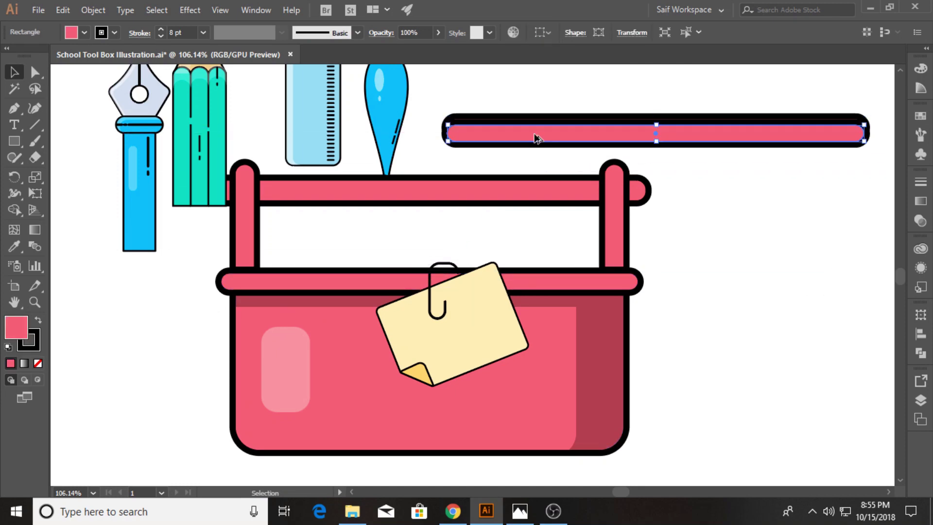
{"action": "left_click", "coordinate": [566, 124], "text": "shift"}
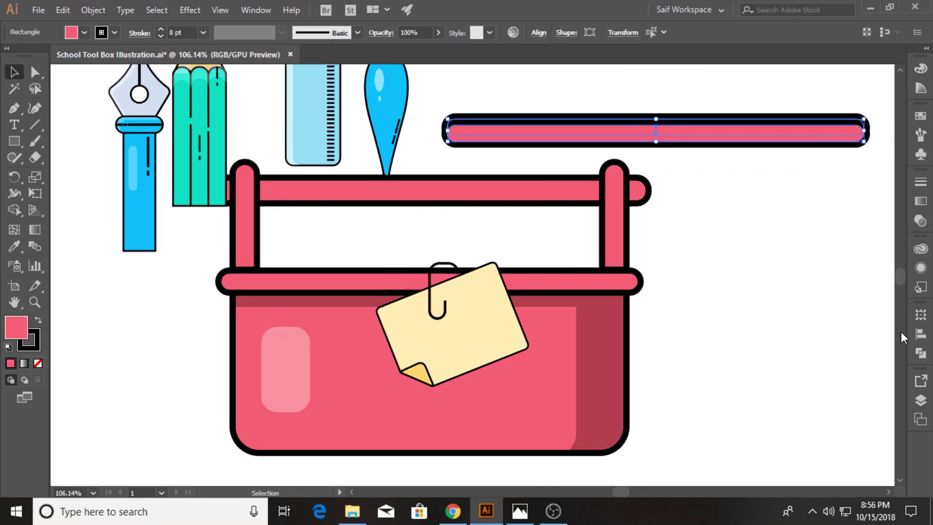
{"action": "left_click", "coordinate": [920, 353]}
{"action": "left_click", "coordinate": [788, 346]}
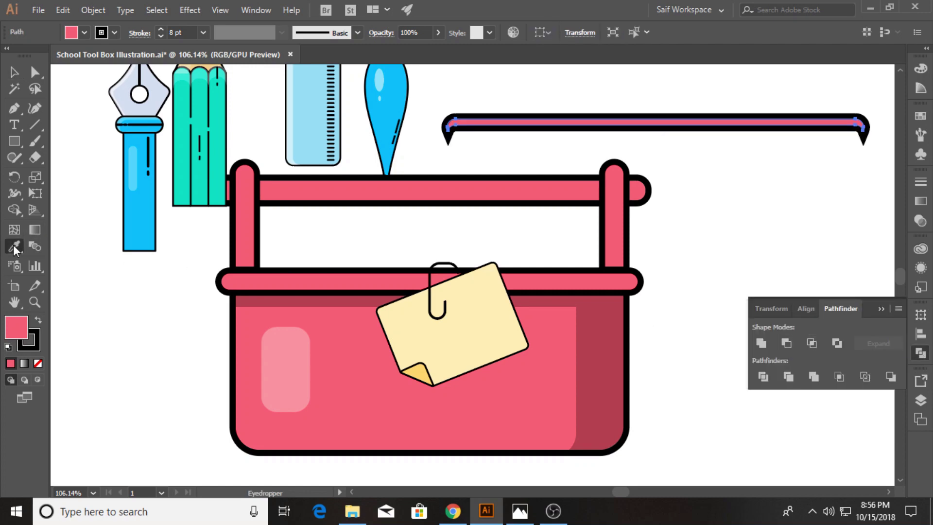
{"action": "left_click_drag", "start_coordinate": [488, 127], "coordinate": [264, 282]}
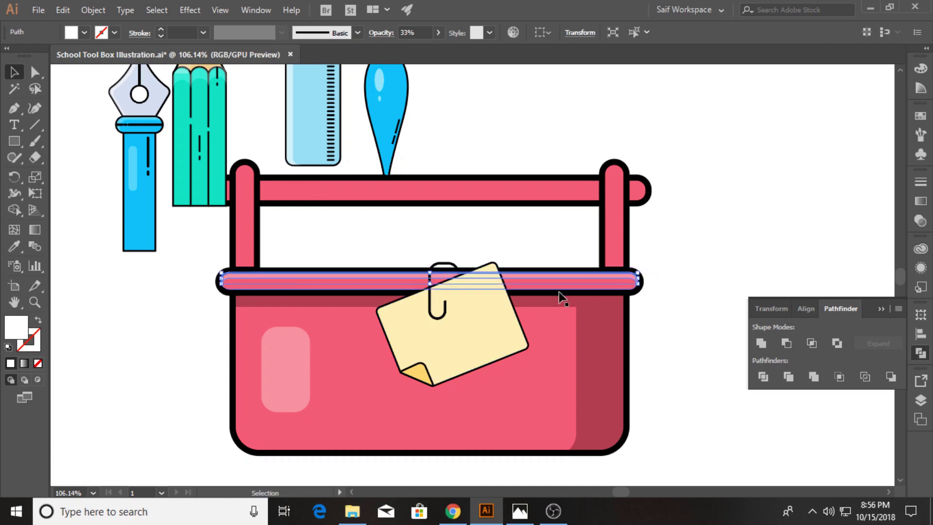
Change the rim bar's stroke alignment in the stroke settings
{"action": "left_click", "coordinate": [615, 291]}
{"action": "left_click", "coordinate": [139, 33]}
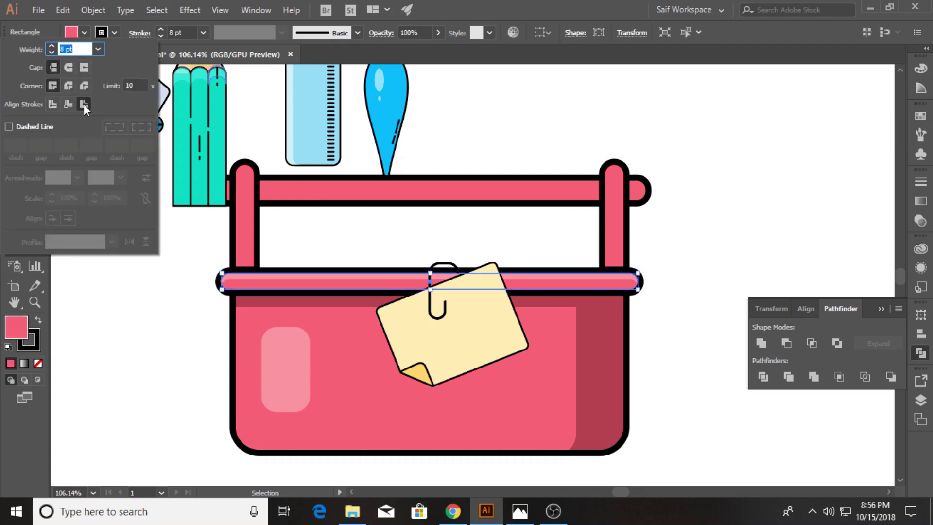
{"action": "left_click", "coordinate": [84, 104]}
{"action": "left_click", "coordinate": [486, 233]}
{"action": "left_click", "coordinate": [390, 270]}
{"action": "left_click", "coordinate": [766, 264]}
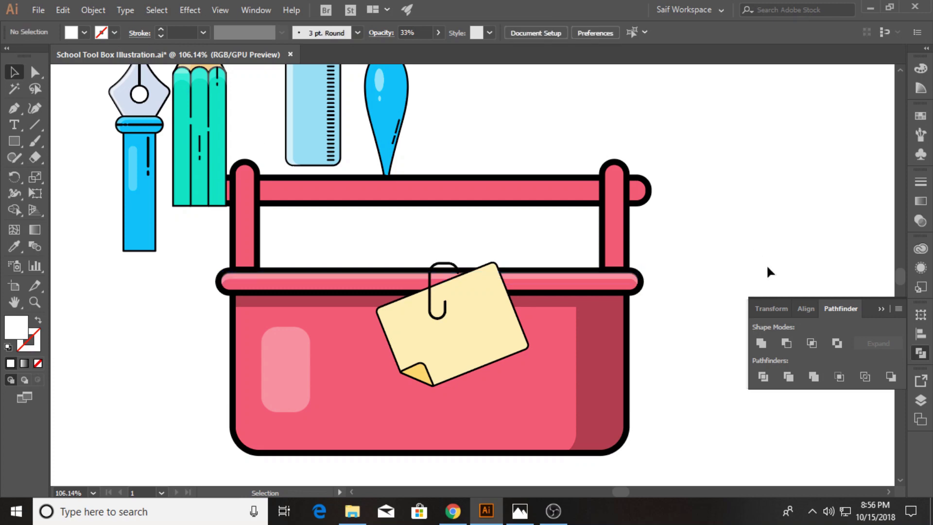
Draw a rectangle on the left of the rim and round its corners into a pill
{"action": "left_click", "coordinate": [15, 143]}
{"action": "left_click_drag", "start_coordinate": [270, 275], "coordinate": [334, 289]}
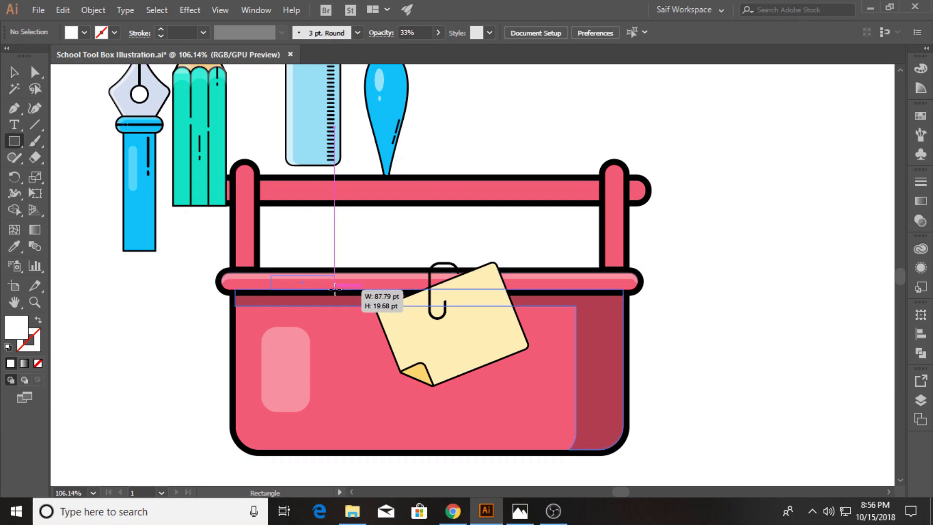
{"action": "left_click", "coordinate": [15, 73]}
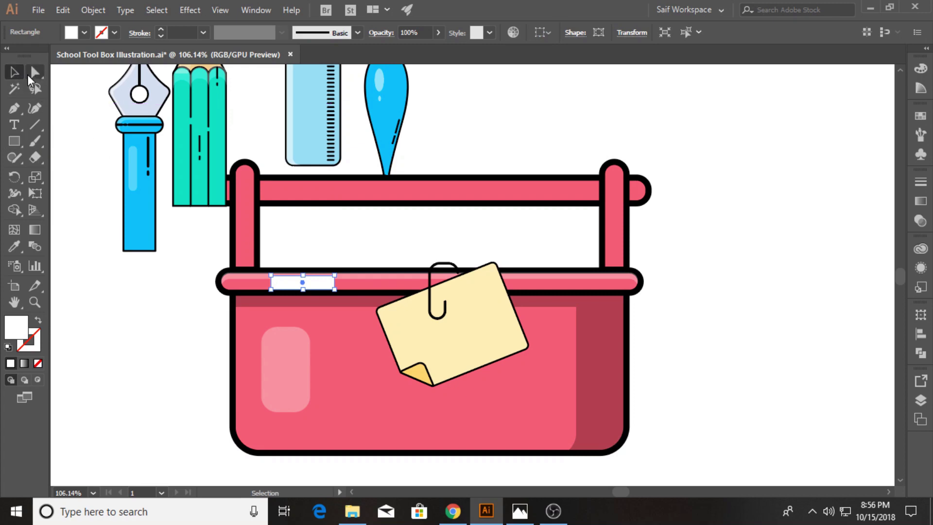
{"action": "left_click_drag", "start_coordinate": [277, 279], "coordinate": [301, 281]}
Match the pill to the existing 33% opacity highlight and stretch it to the rim's height
{"action": "key", "text": "i"}
{"action": "left_click", "coordinate": [285, 369]}
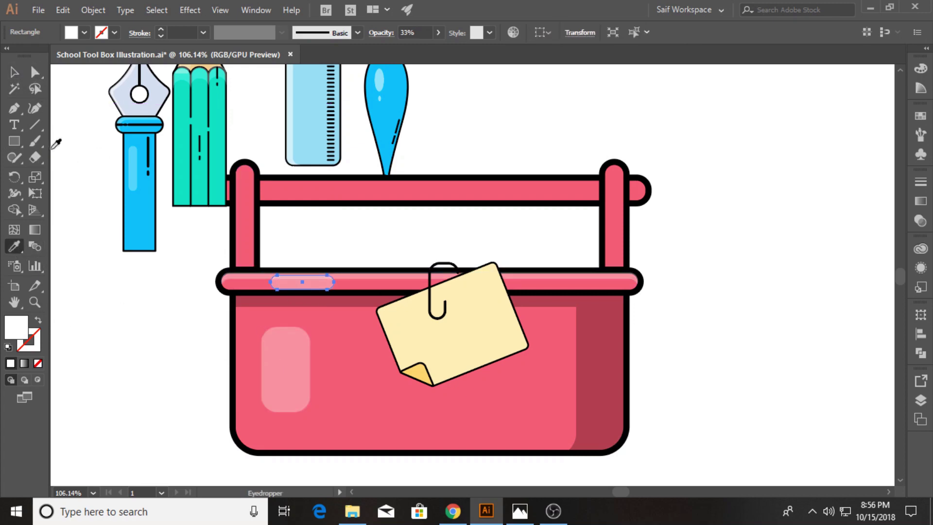
{"action": "left_click", "coordinate": [14, 73]}
{"action": "left_click", "coordinate": [97, 231]}
{"action": "left_click", "coordinate": [305, 281]}
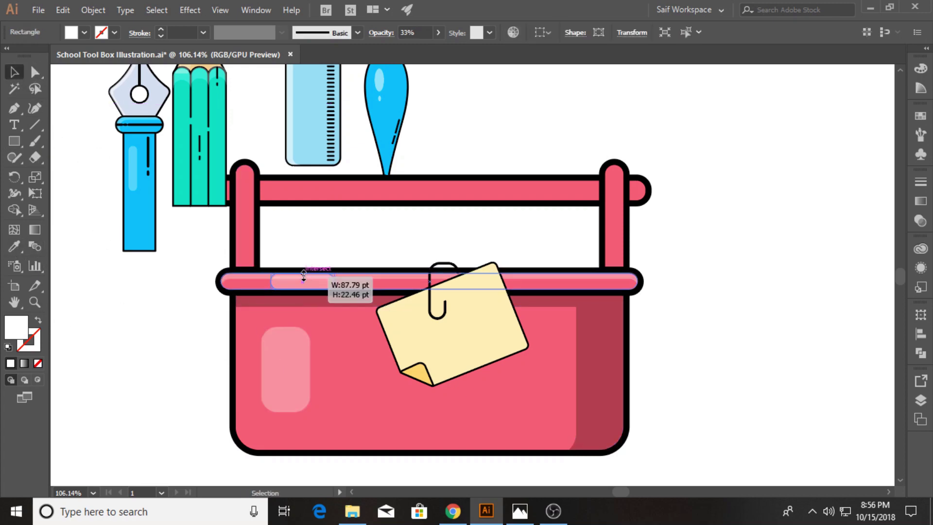
{"action": "left_click", "coordinate": [146, 315]}
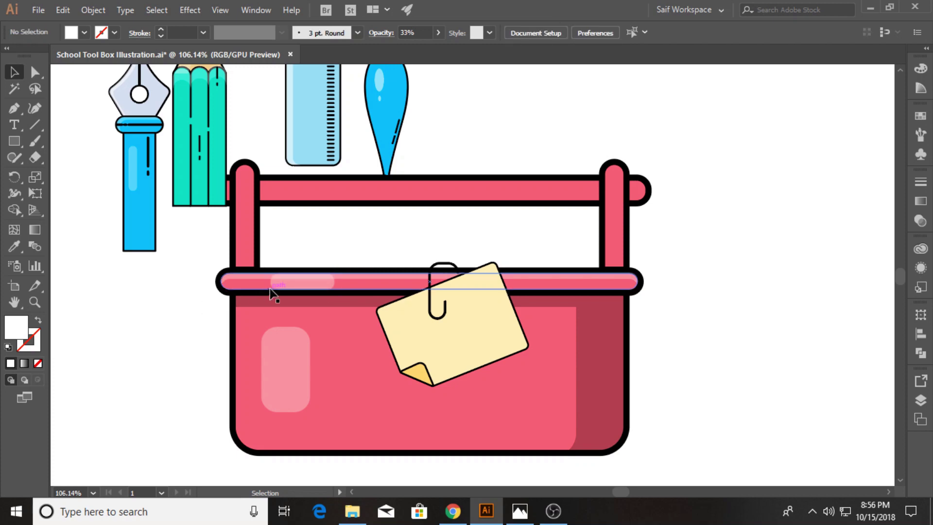
{"action": "left_click", "coordinate": [293, 286]}
Cut a pale hook highlight from a Minus Front copy and place it on the left handle post
{"action": "left_click", "coordinate": [164, 288]}
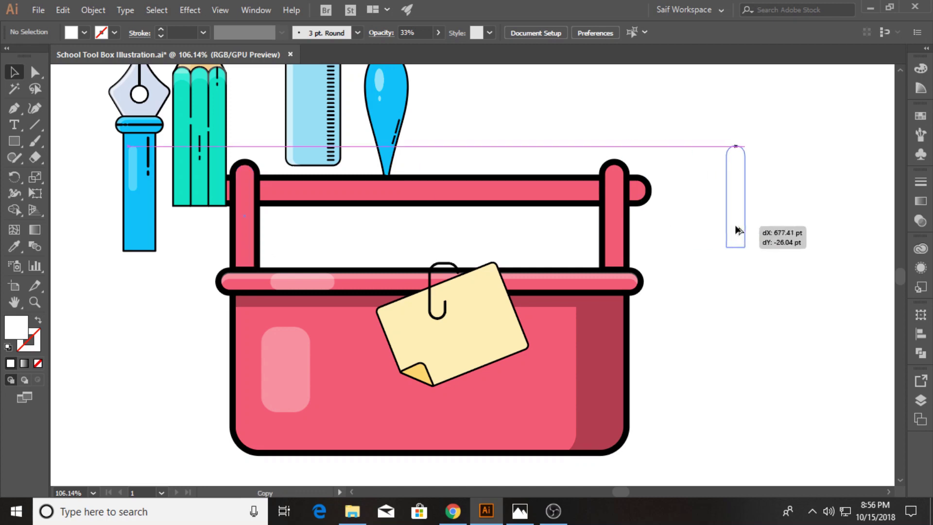
{"action": "left_click_drag", "start_coordinate": [240, 245], "coordinate": [746, 230]}
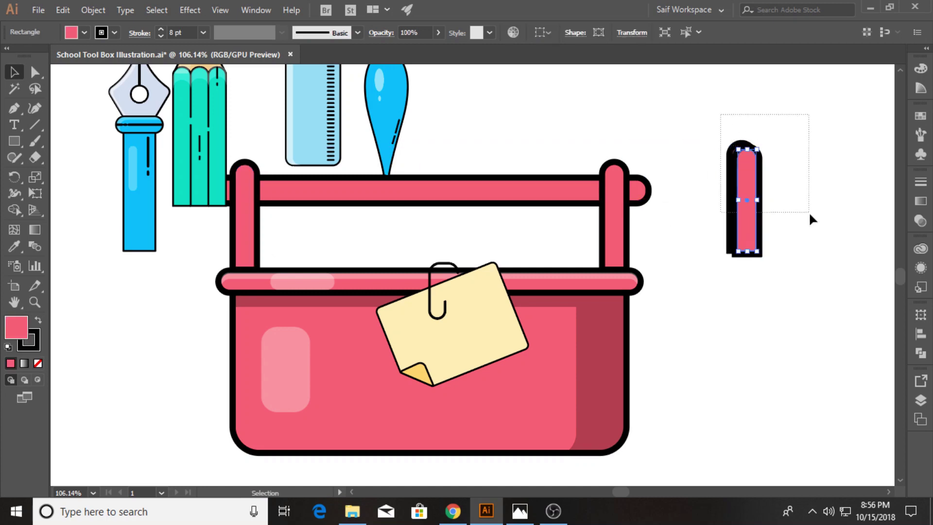
{"action": "left_click_drag", "start_coordinate": [721, 115], "coordinate": [809, 214]}
{"action": "left_click", "coordinate": [921, 354]}
{"action": "left_click", "coordinate": [786, 343]}
{"action": "left_click", "coordinate": [15, 246]}
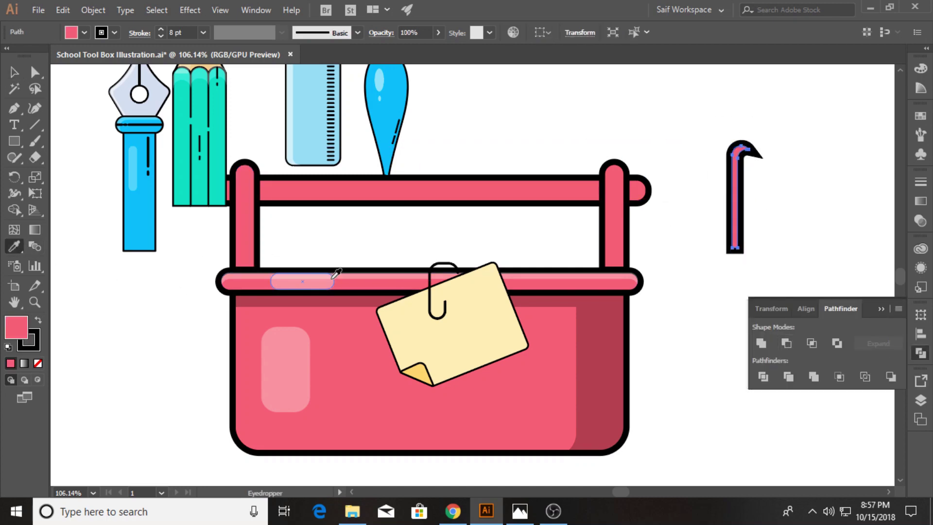
{"action": "left_click", "coordinate": [333, 278]}
{"action": "key", "text": "v"}
{"action": "left_click_drag", "start_coordinate": [739, 242], "coordinate": [244, 254]}
{"action": "left_click", "coordinate": [179, 301]}
{"action": "left_click", "coordinate": [881, 309]}
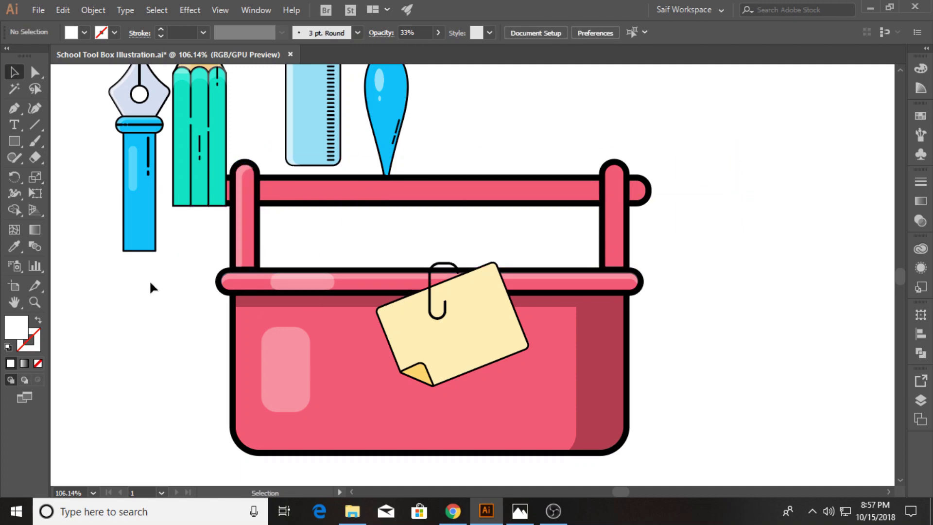
Add a thin pale highlight strip along the top handle bar and raise the teal pencil
{"action": "left_click_drag", "start_coordinate": [499, 201], "coordinate": [490, 242]}
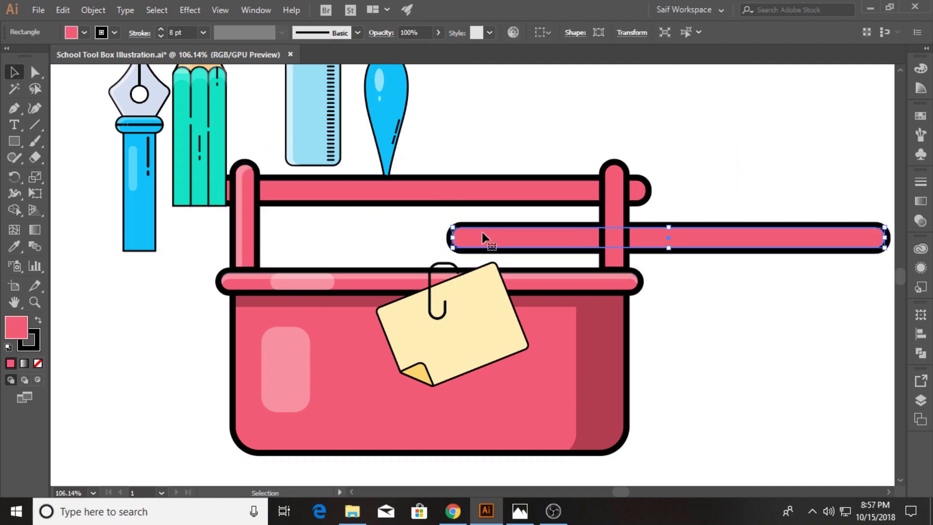
{"action": "left_click", "coordinate": [920, 353]}
{"action": "left_click", "coordinate": [785, 341]}
{"action": "key", "text": "i"}
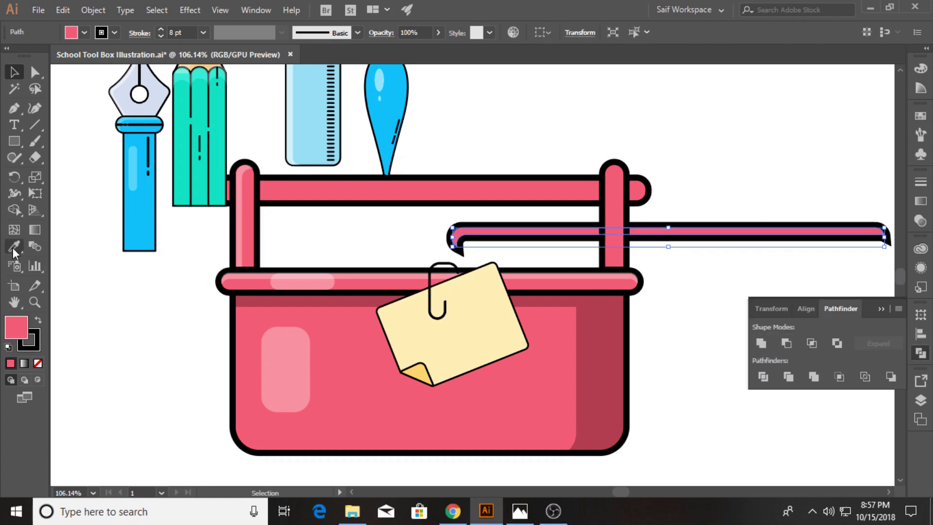
{"action": "left_click", "coordinate": [238, 184]}
{"action": "key", "text": "v"}
{"action": "left_click_drag", "start_coordinate": [574, 227], "coordinate": [403, 186]}
{"action": "left_click", "coordinate": [471, 151]}
{"action": "left_click_drag", "start_coordinate": [223, 151], "coordinate": [225, 106]}
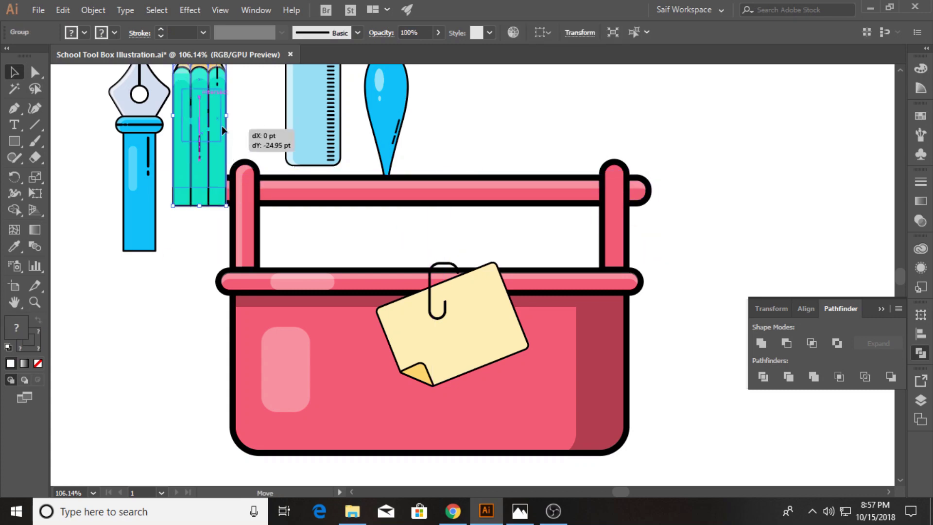
{"action": "left_click", "coordinate": [260, 129]}
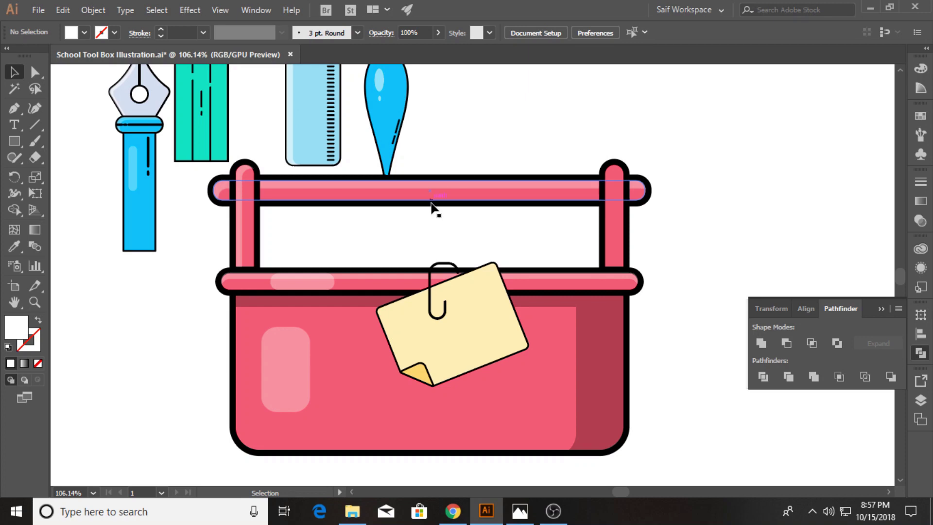
Draw a short black line with the Pen tool beside the handle's right end
{"action": "left_click", "coordinate": [727, 246]}
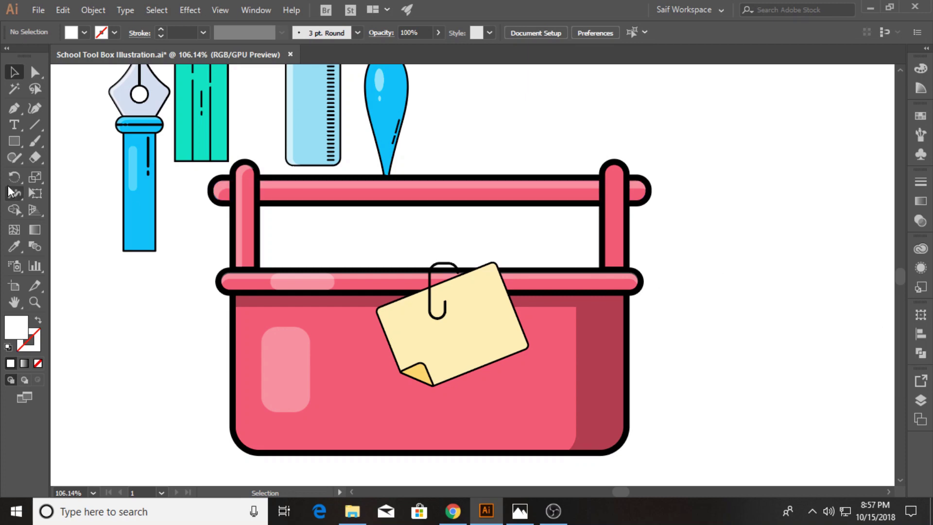
{"action": "left_click", "coordinate": [15, 108]}
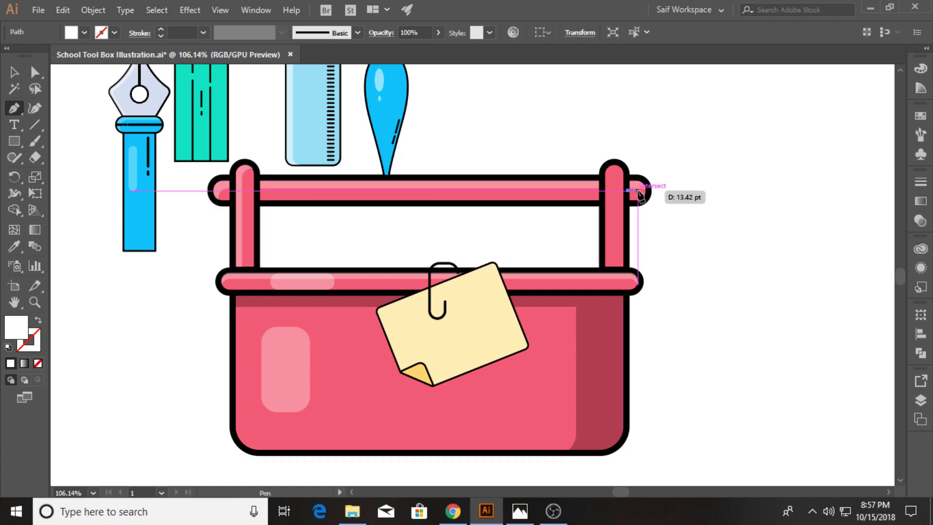
{"action": "left_click_drag", "start_coordinate": [645, 198], "coordinate": [671, 207]}
{"action": "key", "text": "ctrl+z"}
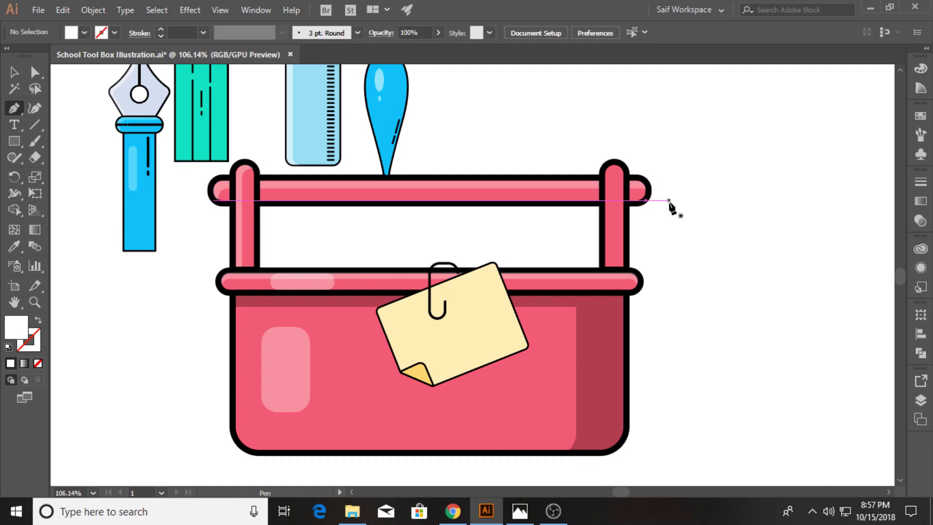
{"action": "left_click", "coordinate": [115, 32]}
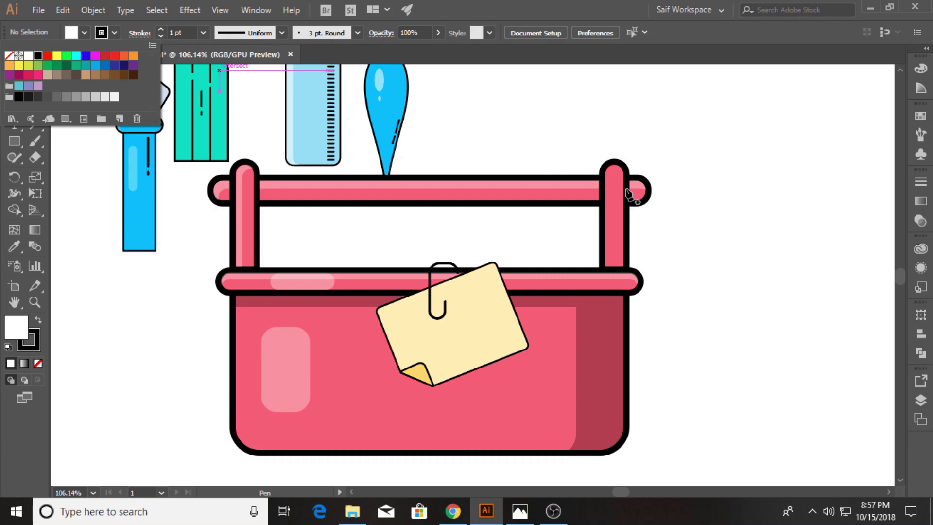
{"action": "left_click", "coordinate": [626, 190]}
{"action": "left_click_drag", "start_coordinate": [637, 188], "coordinate": [651, 194]}
{"action": "key", "text": "Escape"}
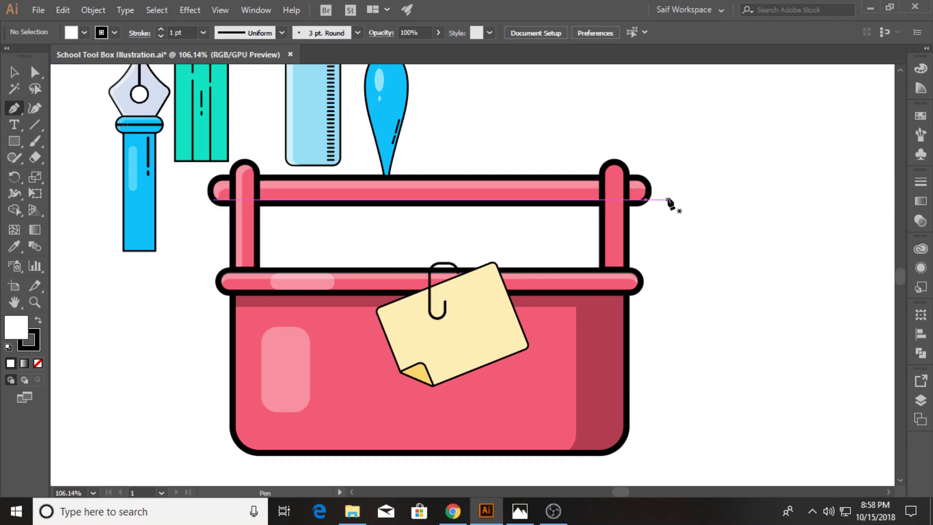
{"action": "left_click", "coordinate": [663, 227]}
{"action": "key", "text": "Escape"}
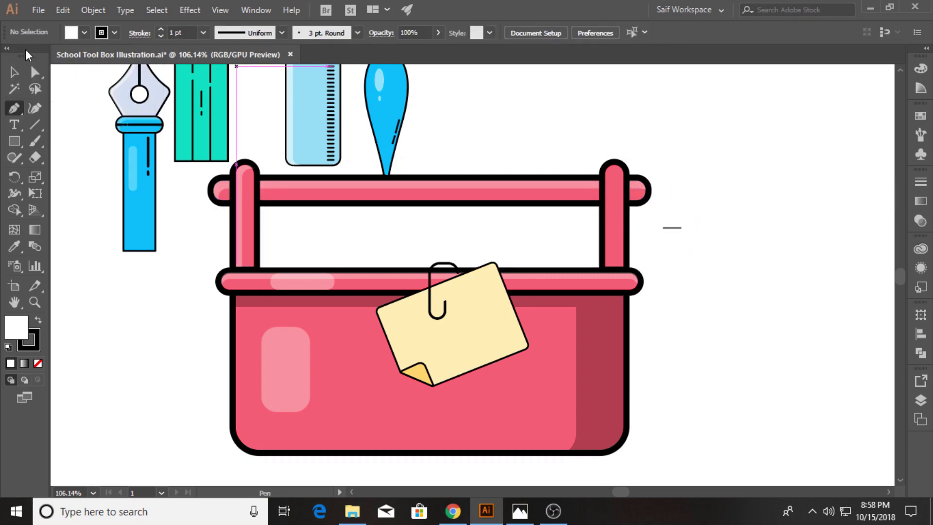
Give the line a 4 pt stroke and fit it onto the top handle bar's right end
{"action": "left_click", "coordinate": [672, 228]}
{"action": "left_click", "coordinate": [203, 32]}
{"action": "left_click", "coordinate": [245, 143]}
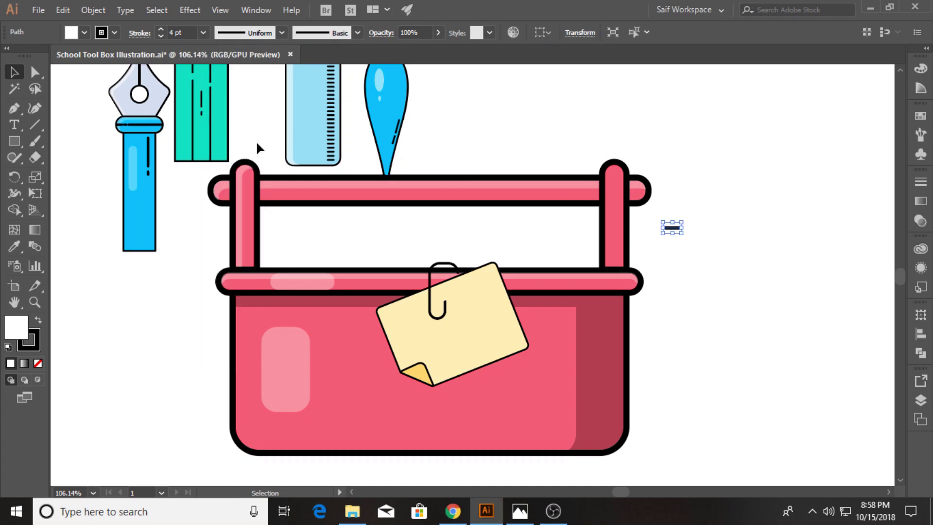
{"action": "left_click", "coordinate": [145, 39]}
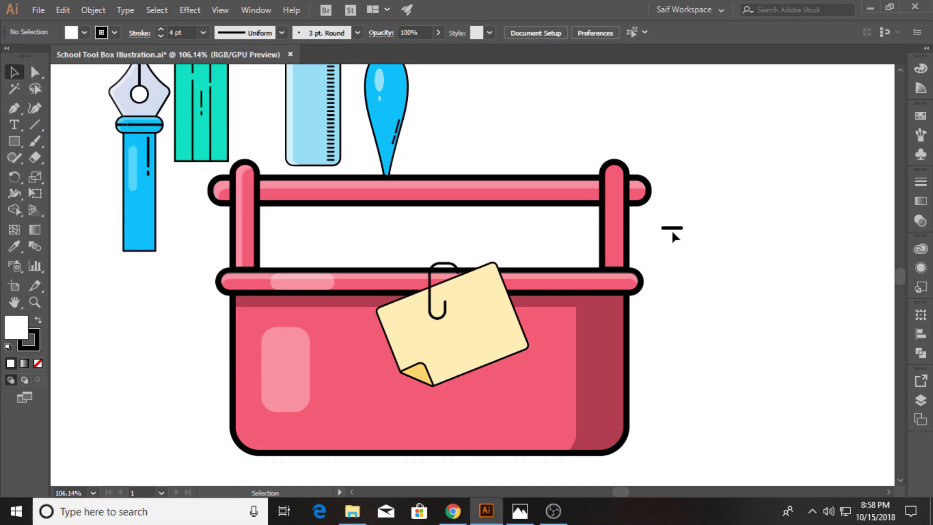
{"action": "mouse_move", "coordinate": [671, 229]}
{"action": "left_mouse_down"}
{"action": "mouse_move", "coordinate": [625, 189]}
{"action": "mouse_move", "coordinate": [641, 191]}
{"action": "mouse_move", "coordinate": [633, 191]}
{"action": "left_mouse_up"}
{"action": "left_click", "coordinate": [680, 200]}
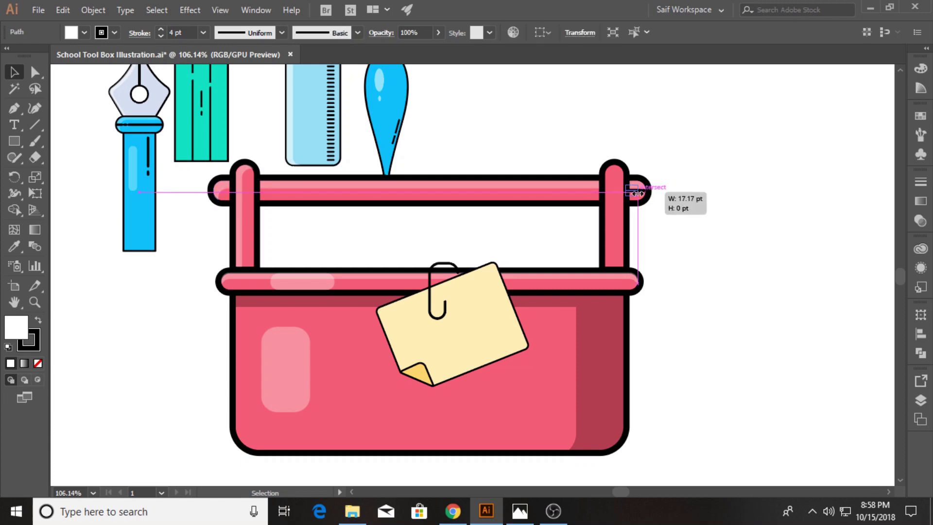
{"action": "left_click", "coordinate": [691, 196]}
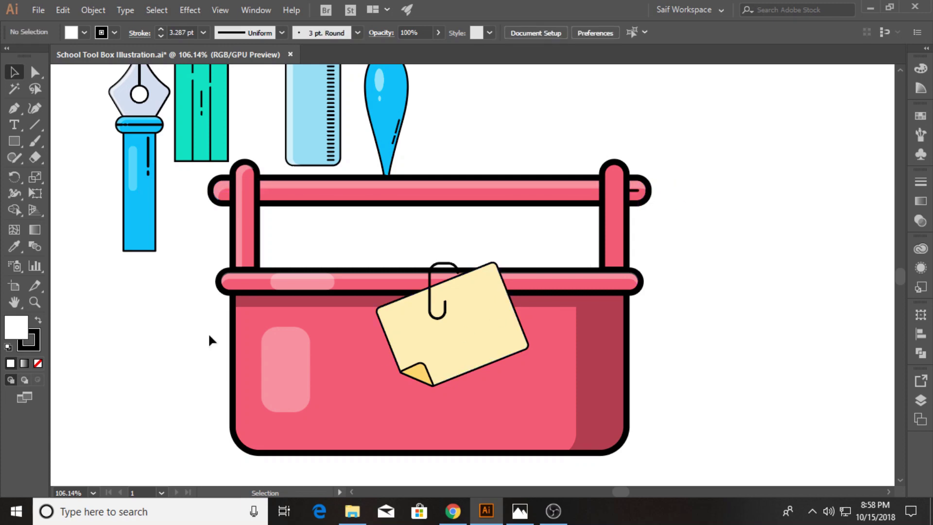
Draw two short diagonal scratch lines on the box front's lower right
{"action": "left_click", "coordinate": [545, 397]}
{"action": "key", "text": "Escape"}
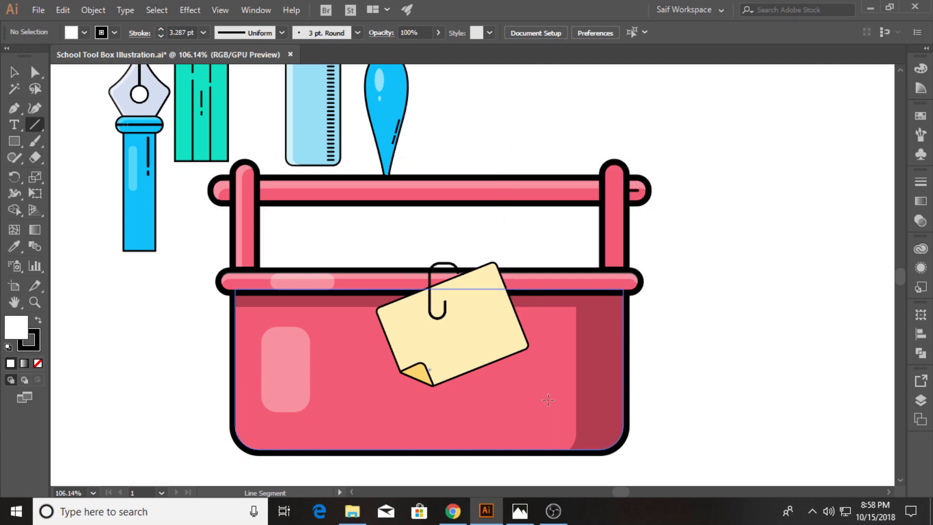
{"action": "left_click_drag", "start_coordinate": [548, 400], "coordinate": [566, 374]}
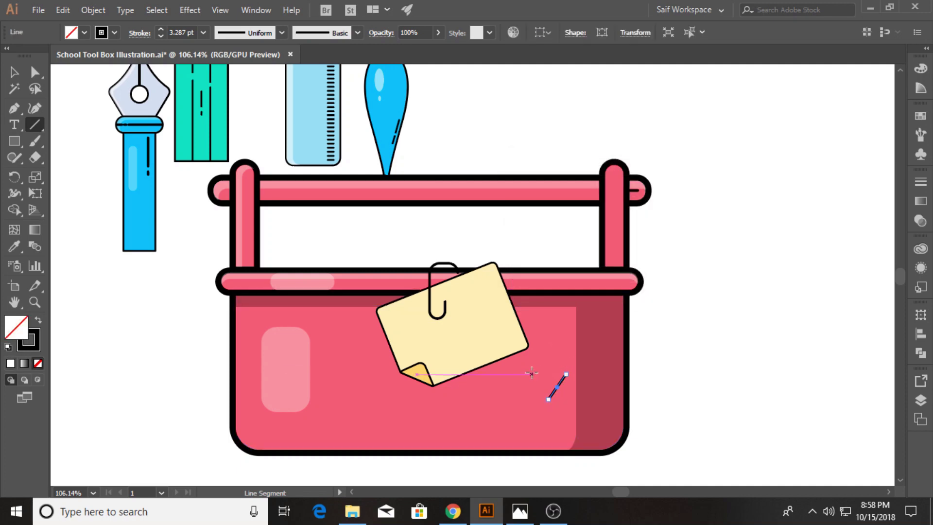
{"action": "left_click", "coordinate": [13, 78]}
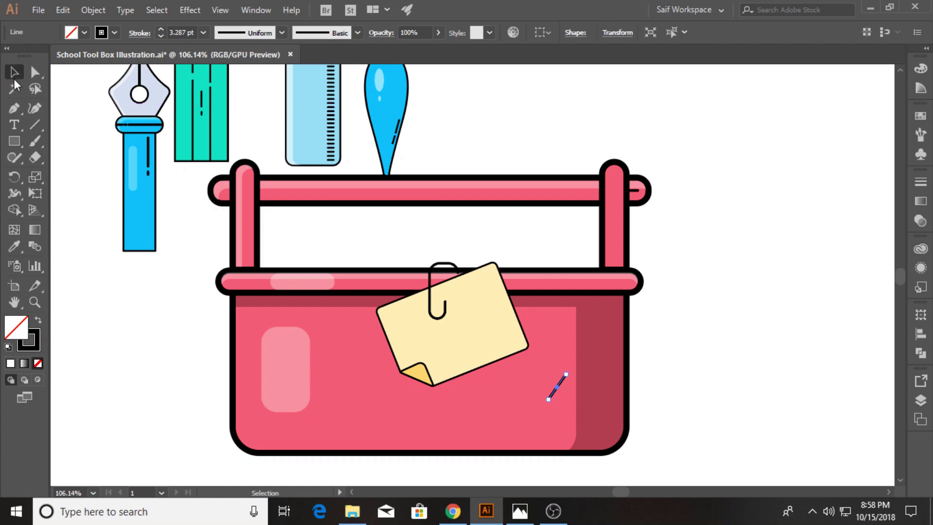
{"action": "left_click", "coordinate": [35, 125]}
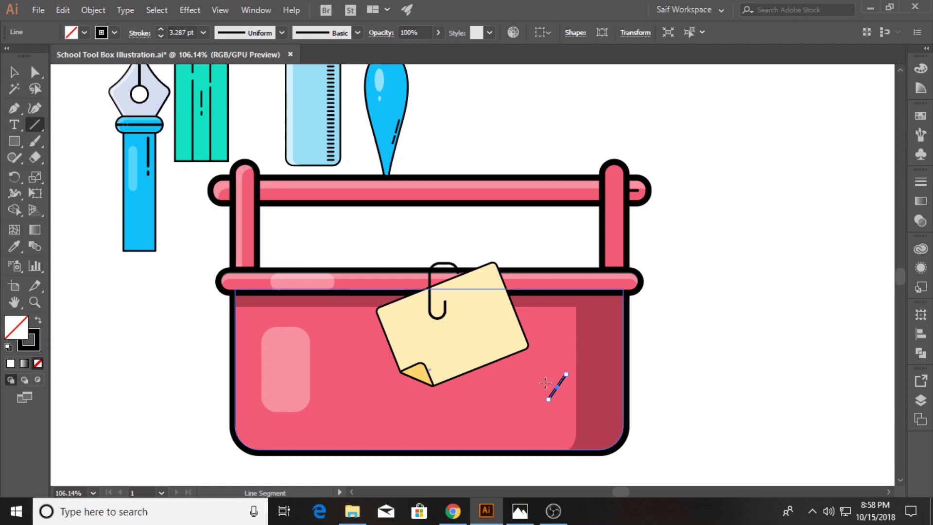
{"action": "left_click_drag", "start_coordinate": [543, 378], "coordinate": [558, 388]}
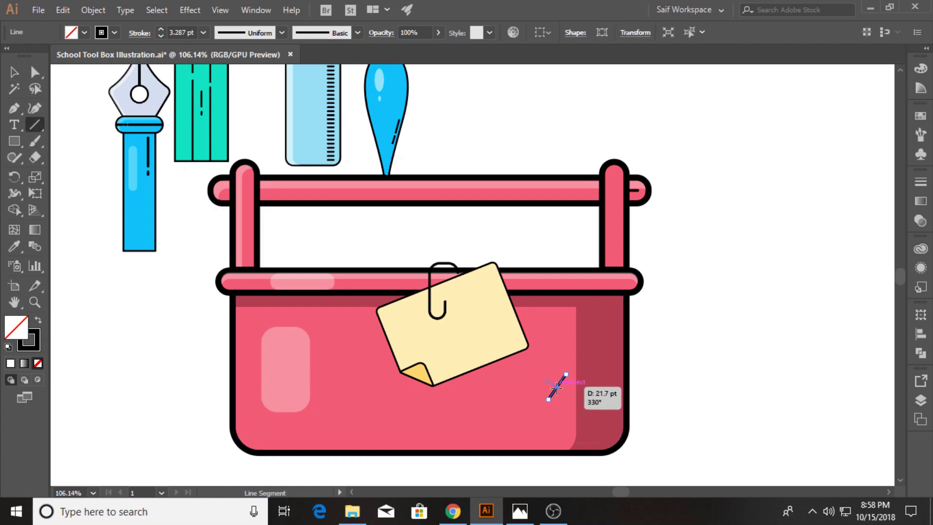
{"action": "key", "text": "v"}
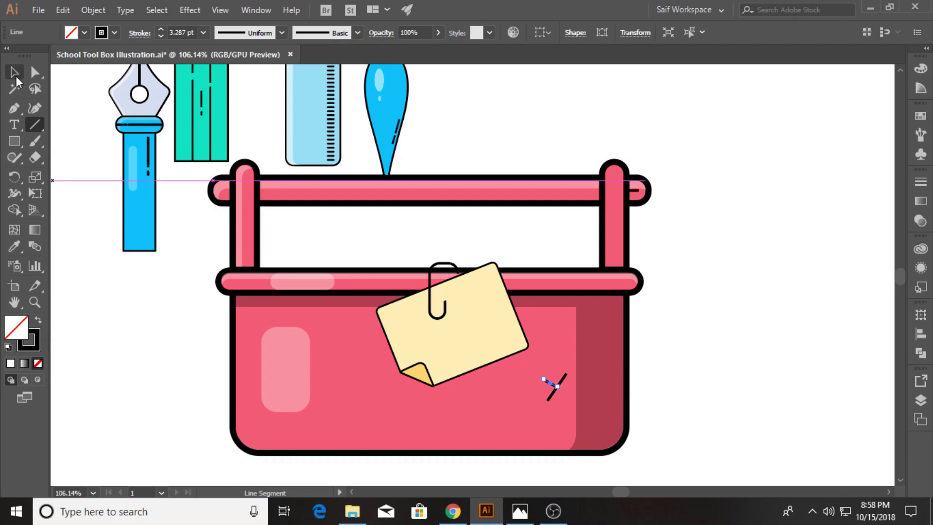
{"action": "left_click", "coordinate": [656, 389]}
Copy the diagonal, lengthen the copy, and move the short line's endpoint across it
{"action": "mouse_move", "coordinate": [561, 384]}
{"action": "left_mouse_down"}
{"action": "mouse_move", "coordinate": [572, 393]}
{"action": "mouse_move", "coordinate": [547, 420]}
{"action": "left_mouse_up"}
{"action": "left_click", "coordinate": [36, 73]}
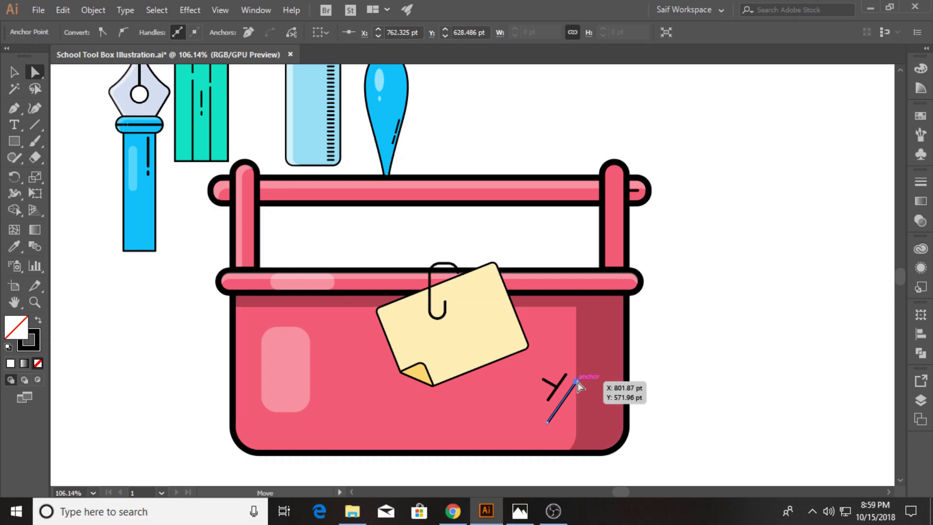
{"action": "left_click_drag", "start_coordinate": [577, 382], "coordinate": [587, 368]}
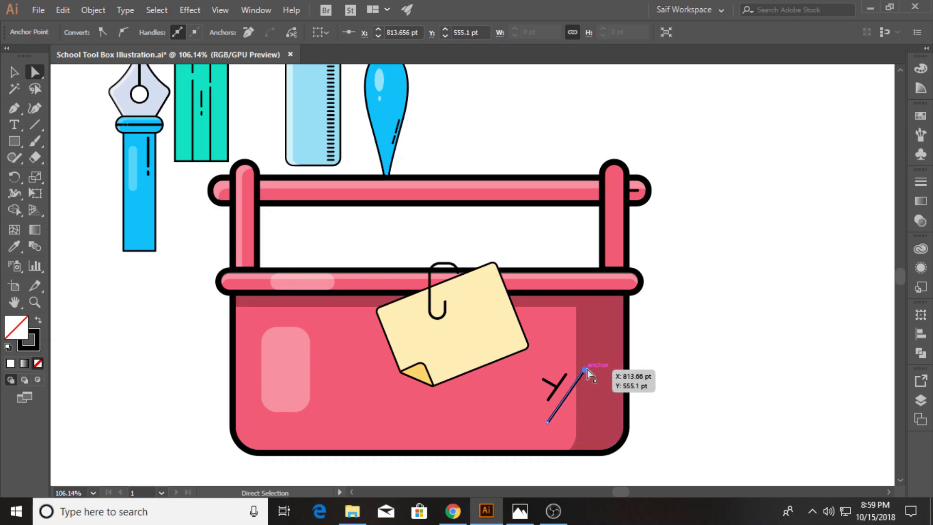
{"action": "key", "text": "v"}
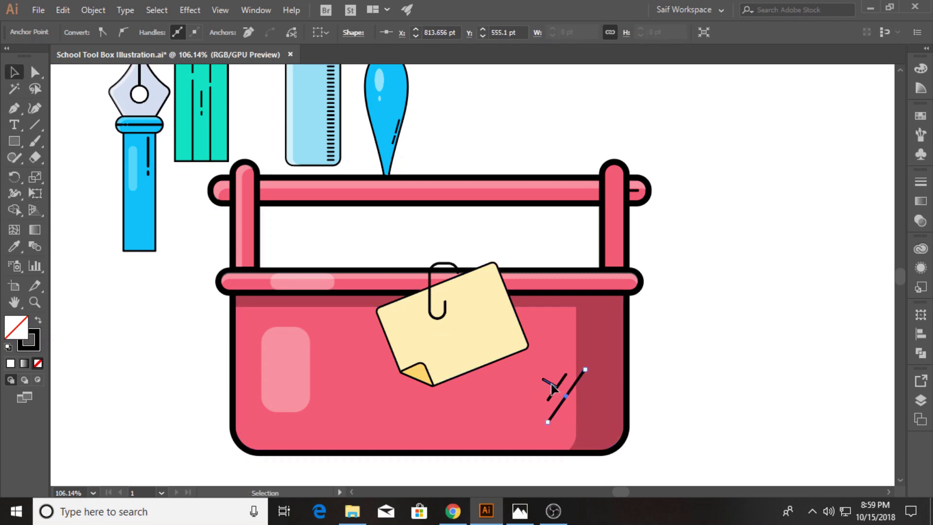
{"action": "left_click", "coordinate": [566, 396]}
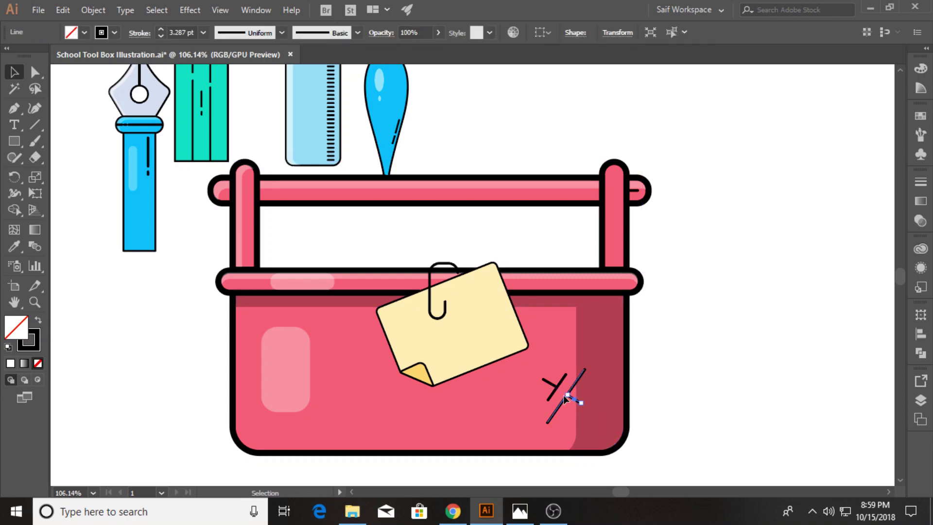
{"action": "key", "text": "a"}
{"action": "left_click_drag", "start_coordinate": [567, 396], "coordinate": [631, 364]}
Zoom in and shorten a copied line into a dash above the scratch marks
{"action": "left_click", "coordinate": [661, 418]}
{"action": "left_click", "coordinate": [14, 71]}
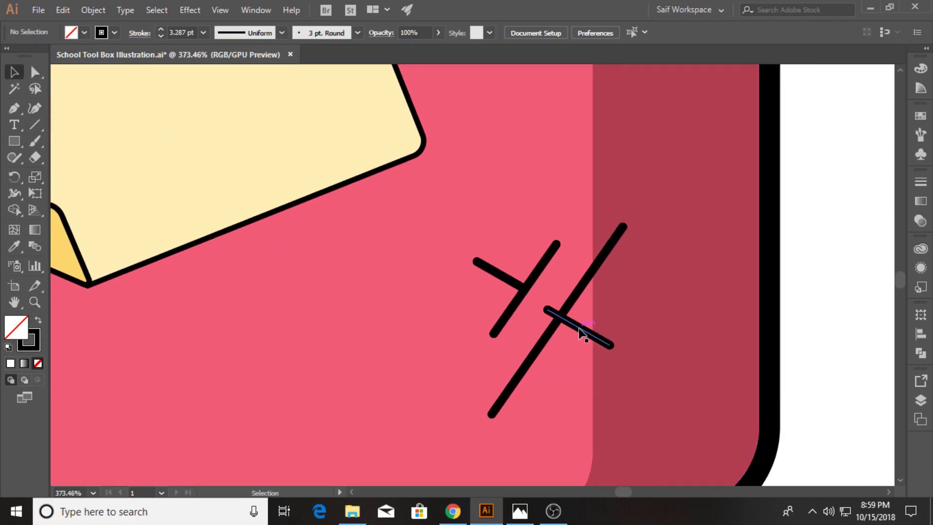
{"action": "mouse_move", "coordinate": [579, 333]}
{"action": "left_mouse_down"}
{"action": "mouse_move", "coordinate": [589, 330]}
{"action": "mouse_move", "coordinate": [618, 225]}
{"action": "mouse_move", "coordinate": [609, 234]}
{"action": "left_mouse_up"}
{"action": "scroll", "coordinate": [568, 333], "scroll_direction": "up", "scroll_amount": 3}
{"action": "left_click", "coordinate": [36, 73]}
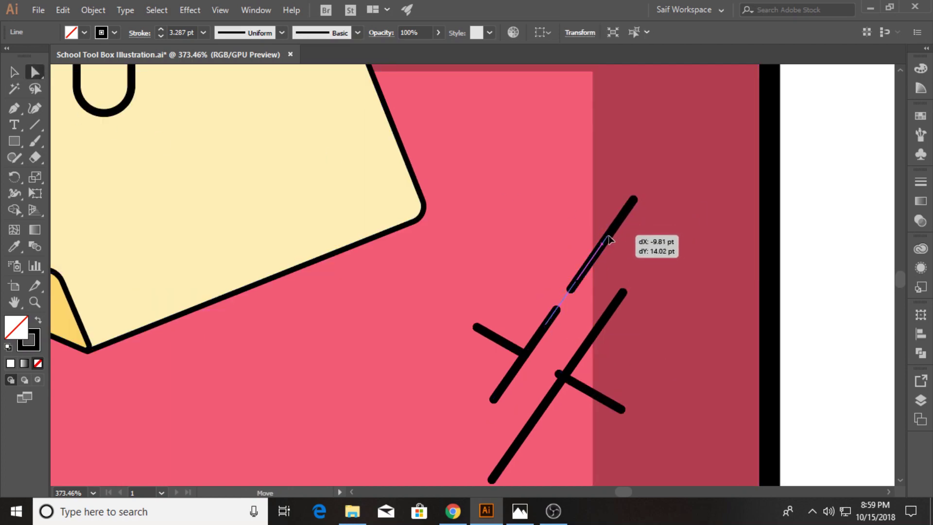
{"action": "key", "text": "ctrl+z"}
{"action": "left_click_drag", "start_coordinate": [632, 199], "coordinate": [607, 241]}
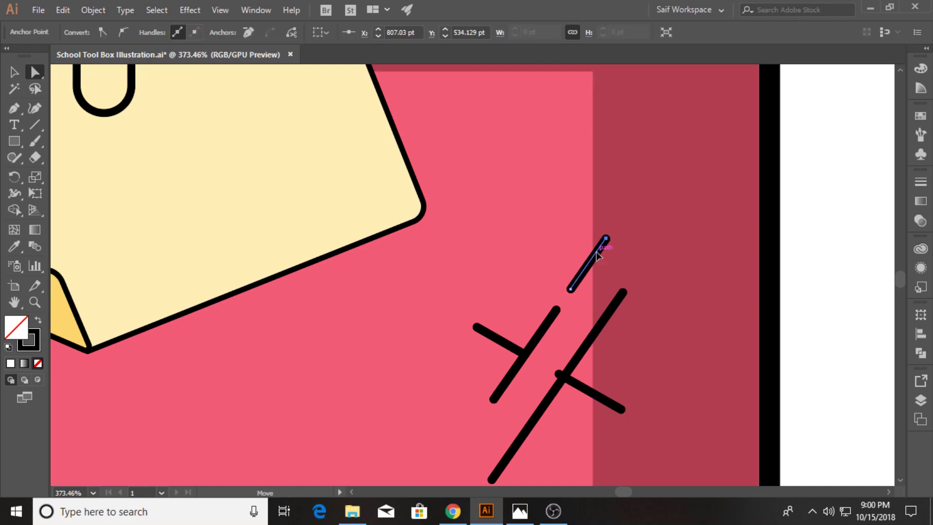
Copy a second dash further up-right, bring it to front, and shorten it to a stub
{"action": "left_click_drag", "start_coordinate": [597, 255], "coordinate": [660, 241]}
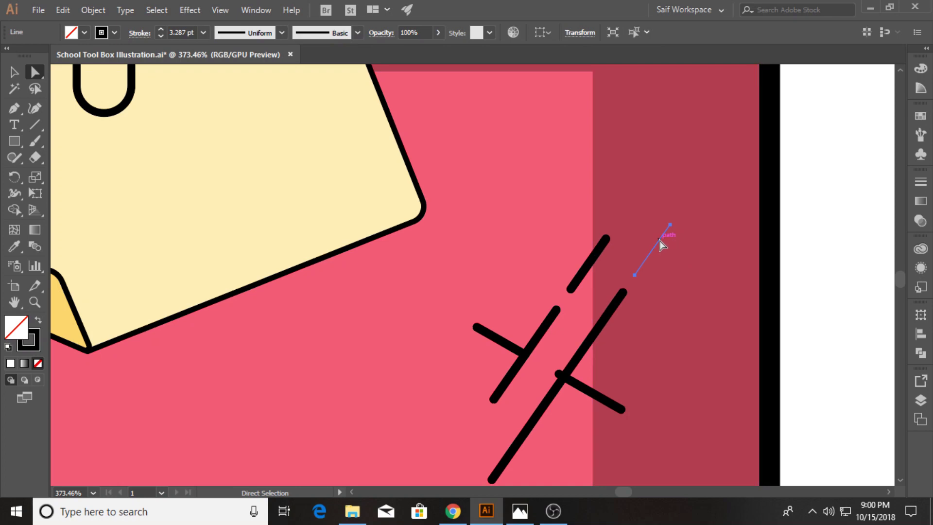
{"action": "right_click", "coordinate": [660, 240]}
{"action": "left_click", "coordinate": [617, 428]}
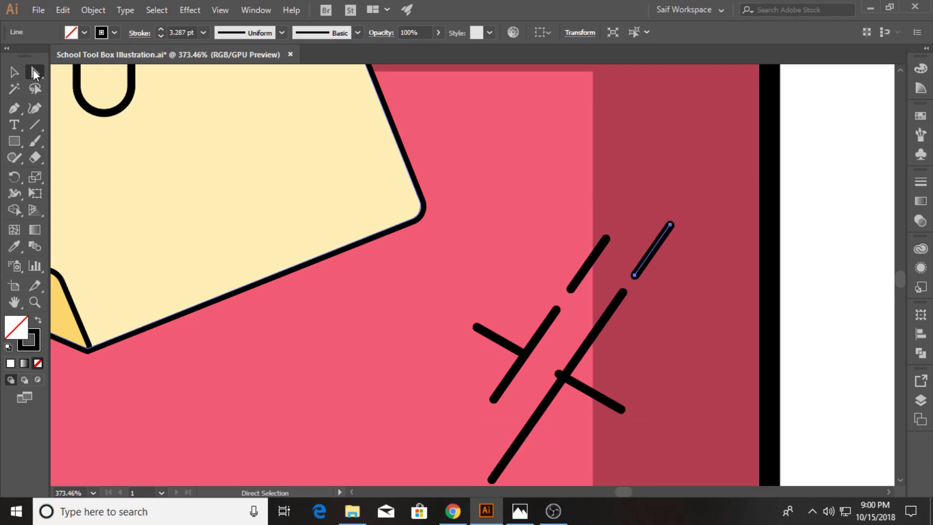
{"action": "left_click", "coordinate": [35, 71]}
{"action": "left_click_drag", "start_coordinate": [670, 226], "coordinate": [639, 269]}
{"action": "key", "text": "ctrl+shift+a"}
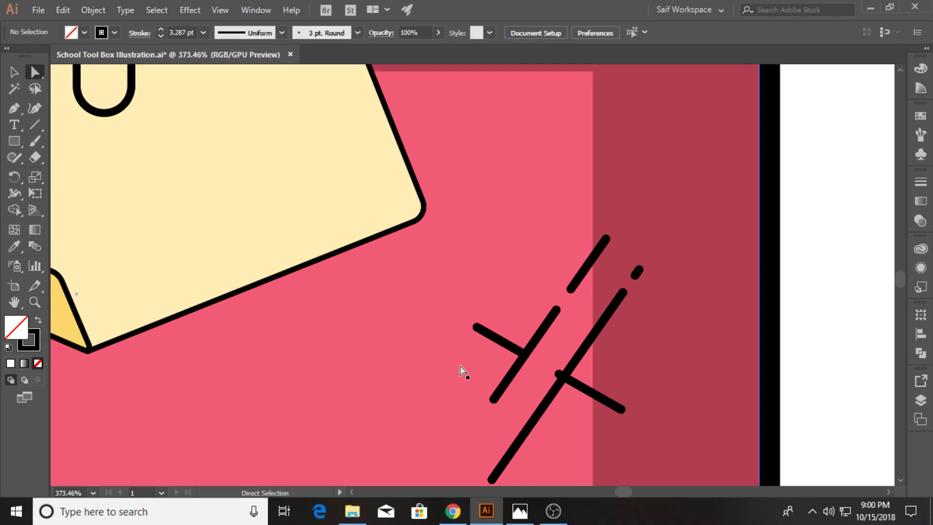
{"action": "scroll", "coordinate": [389, 388], "scroll_direction": "down", "scroll_amount": 3}
{"action": "scroll", "coordinate": [242, 340], "scroll_direction": "up", "scroll_amount": 1}
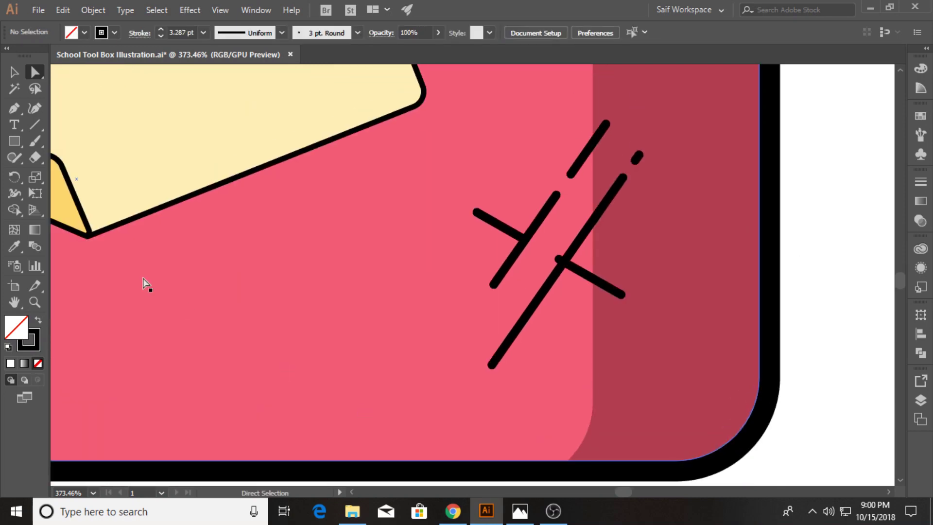
Draw two horizontal strokes at the box's lower right edge
{"action": "left_click", "coordinate": [34, 124]}
{"action": "left_click", "coordinate": [697, 360]}
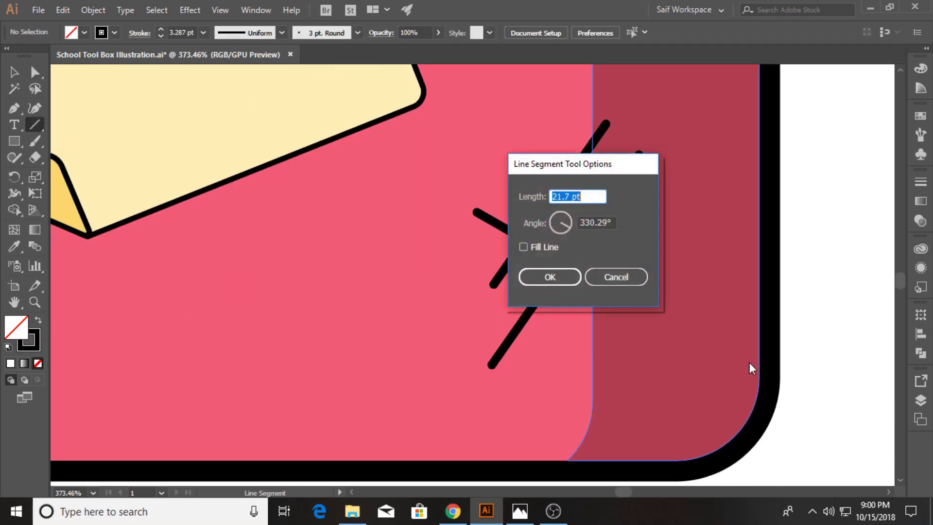
{"action": "key", "text": "Escape"}
{"action": "left_click_drag", "start_coordinate": [696, 360], "coordinate": [766, 359]}
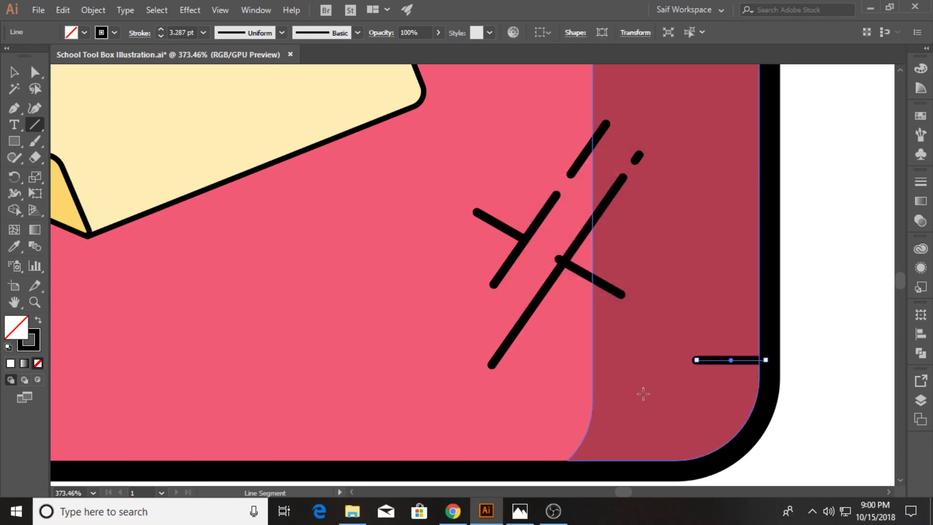
{"action": "left_click_drag", "start_coordinate": [643, 393], "coordinate": [766, 393]}
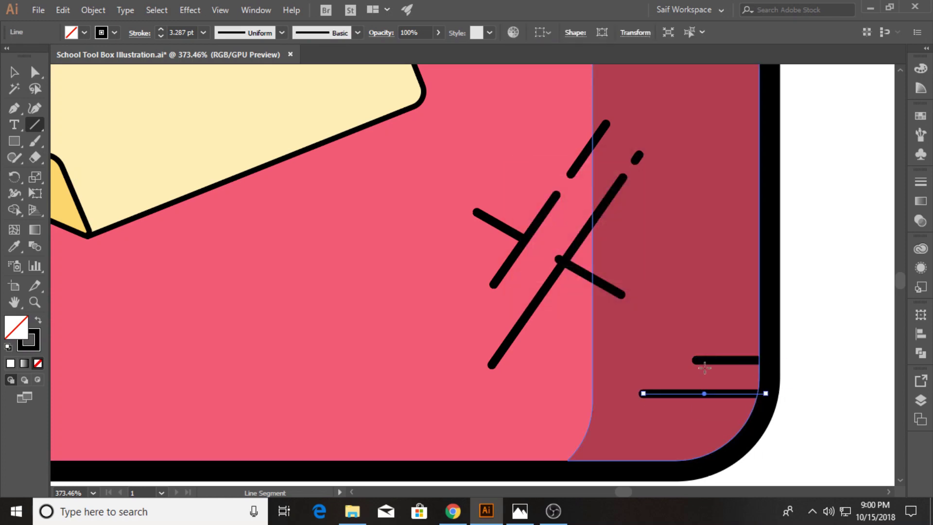
Draw a short stroke at the box's left edge and a line up from the handle post
{"action": "key", "text": "z"}
{"action": "left_click_drag", "start_coordinate": [166, 319], "coordinate": [155, 249]}
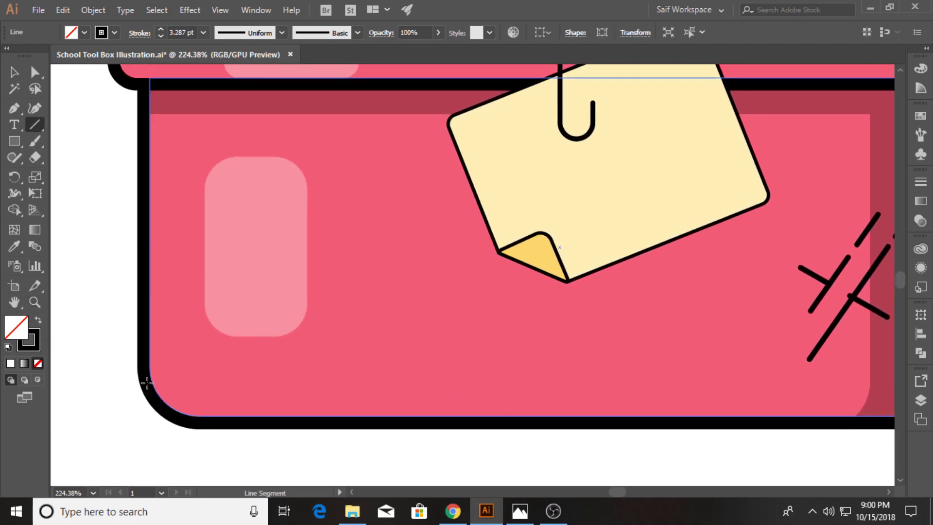
{"action": "left_click_drag", "start_coordinate": [191, 384], "coordinate": [224, 379]}
{"action": "scroll", "coordinate": [74, 377], "scroll_direction": "up", "scroll_amount": 5}
{"action": "scroll", "coordinate": [79, 379], "scroll_direction": "up", "scroll_amount": 5}
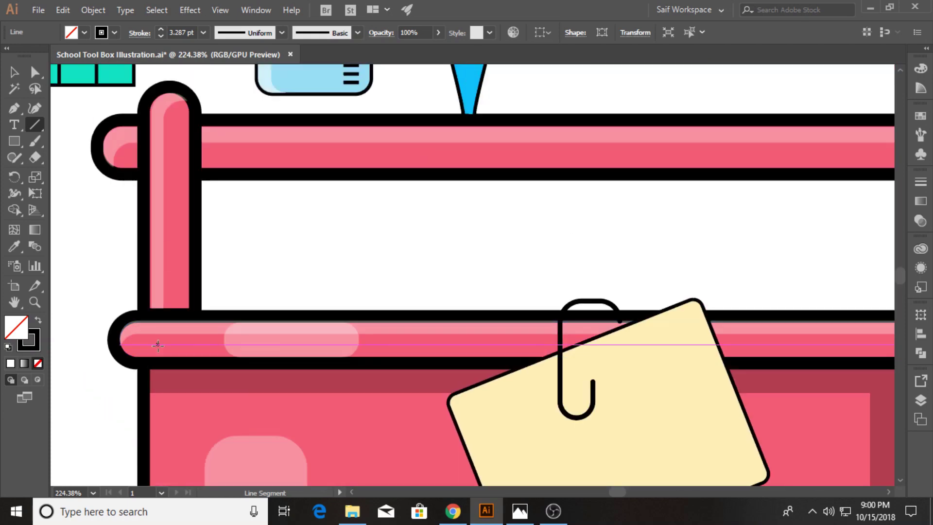
{"action": "scroll", "coordinate": [156, 340], "scroll_direction": "up", "scroll_amount": 2}
{"action": "scroll", "coordinate": [162, 328], "scroll_direction": "up", "scroll_amount": 2}
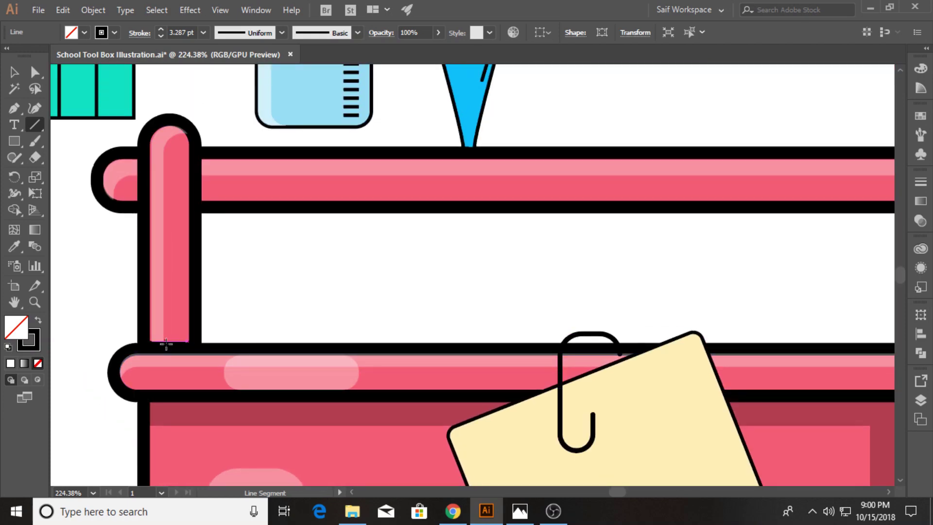
{"action": "left_click_drag", "start_coordinate": [166, 343], "coordinate": [166, 264]}
{"action": "left_click_drag", "start_coordinate": [325, 283], "coordinate": [173, 245]}
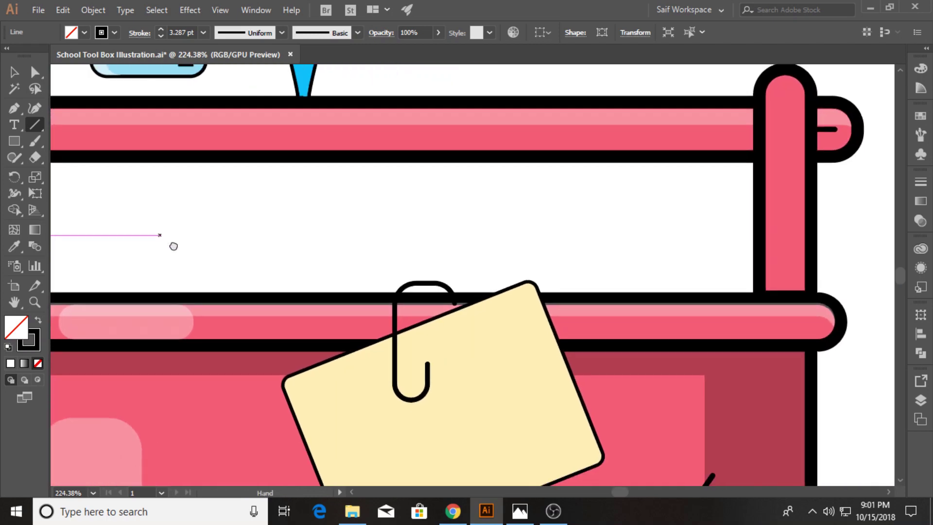
{"action": "left_click_drag", "start_coordinate": [302, 431], "coordinate": [265, 309]}
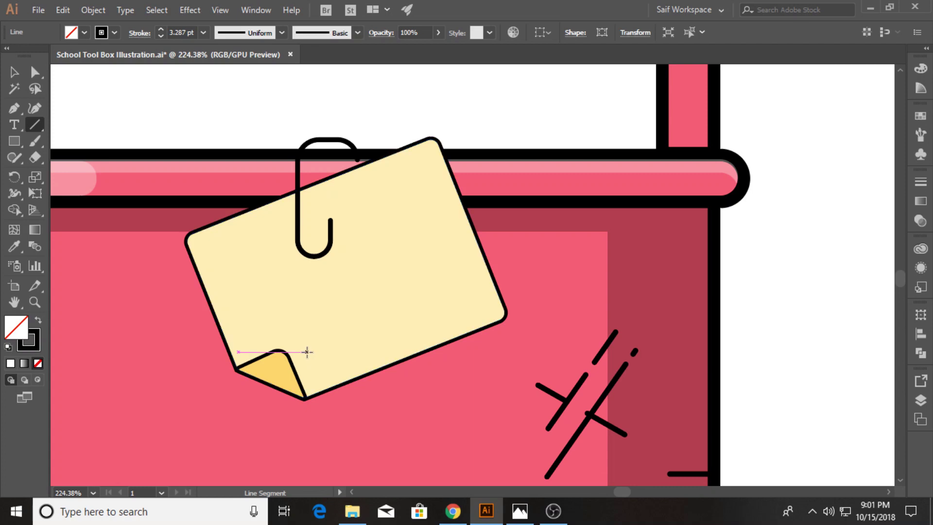
Draw a 5 pt line on the note, copy it upward slightly shorter, and align both
{"action": "left_click_drag", "start_coordinate": [306, 351], "coordinate": [422, 305]}
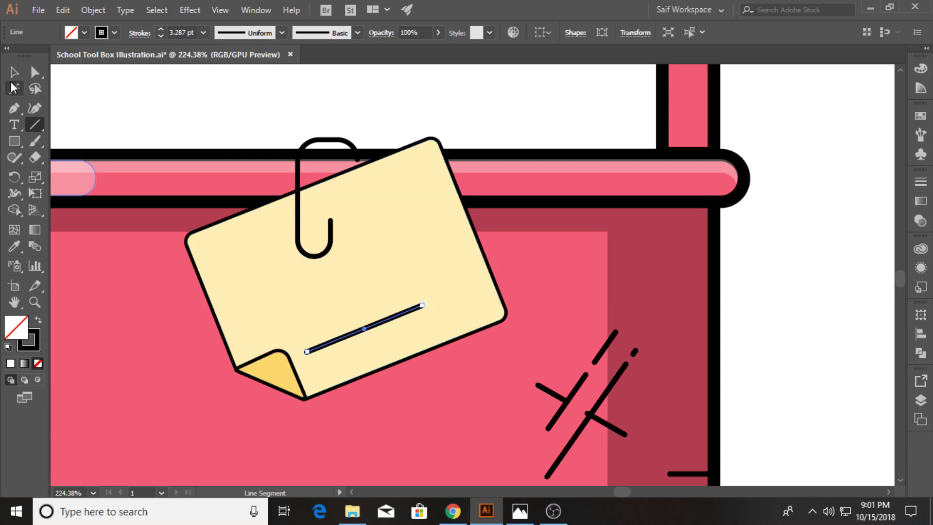
{"action": "key", "text": "v"}
{"action": "left_click", "coordinate": [203, 33]}
{"action": "left_click", "coordinate": [223, 153]}
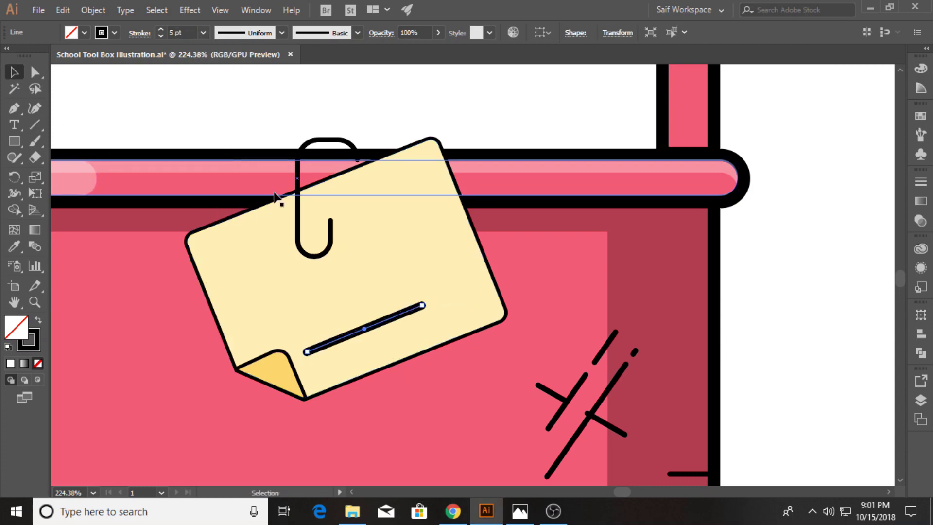
{"action": "mouse_move", "coordinate": [389, 314]}
{"action": "left_mouse_down"}
{"action": "mouse_move", "coordinate": [376, 278]}
{"action": "mouse_move", "coordinate": [385, 274]}
{"action": "mouse_move", "coordinate": [369, 284]}
{"action": "left_mouse_up"}
{"action": "left_click", "coordinate": [34, 73]}
{"action": "left_click", "coordinate": [14, 72]}
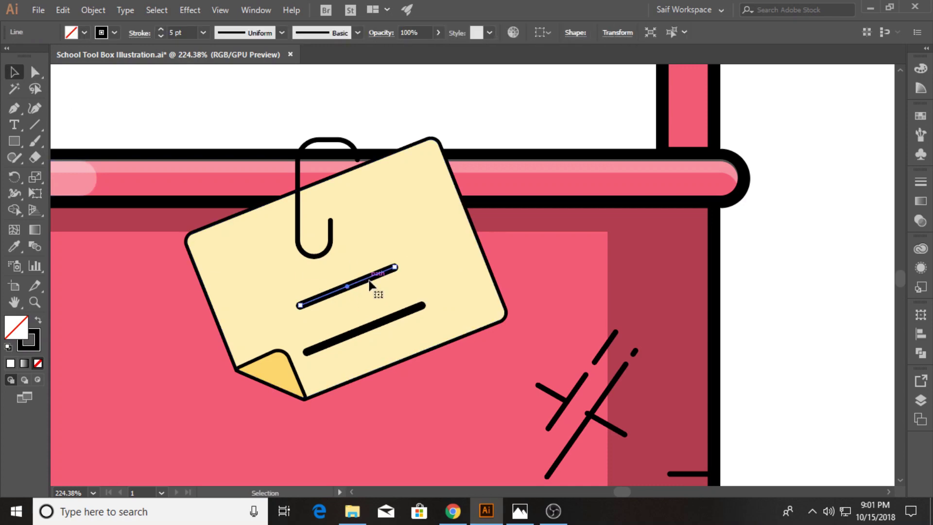
{"action": "left_click_drag", "start_coordinate": [387, 319], "coordinate": [389, 306]}
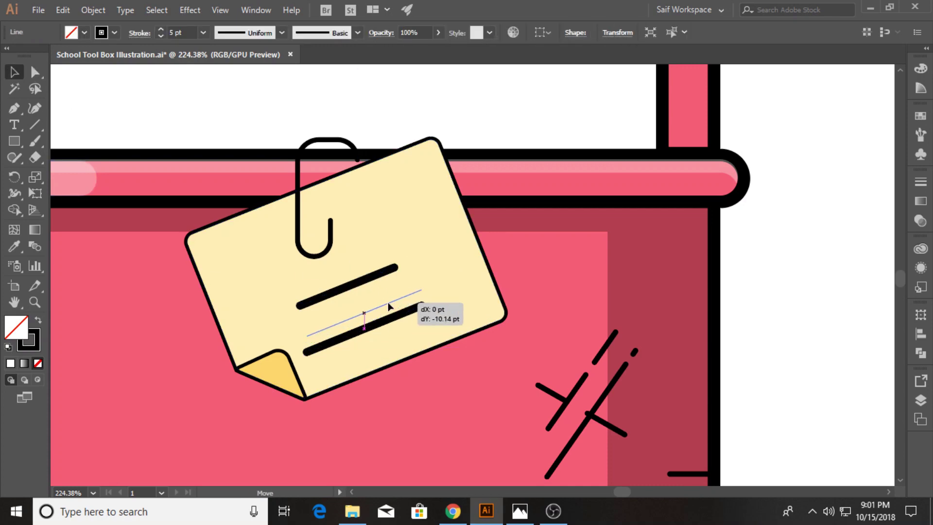
{"action": "left_click_drag", "start_coordinate": [389, 306], "coordinate": [389, 307]}
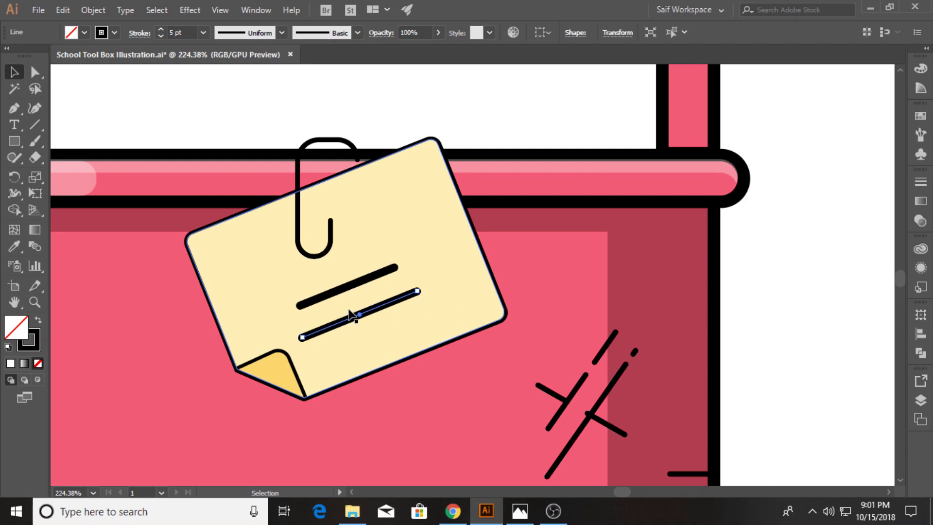
Tilt the pen into the toolbox and park the pencil at the artboard's top-left
{"action": "left_click", "coordinate": [728, 272]}
{"action": "scroll", "coordinate": [485, 272], "scroll_direction": "down", "scroll_amount": 5}
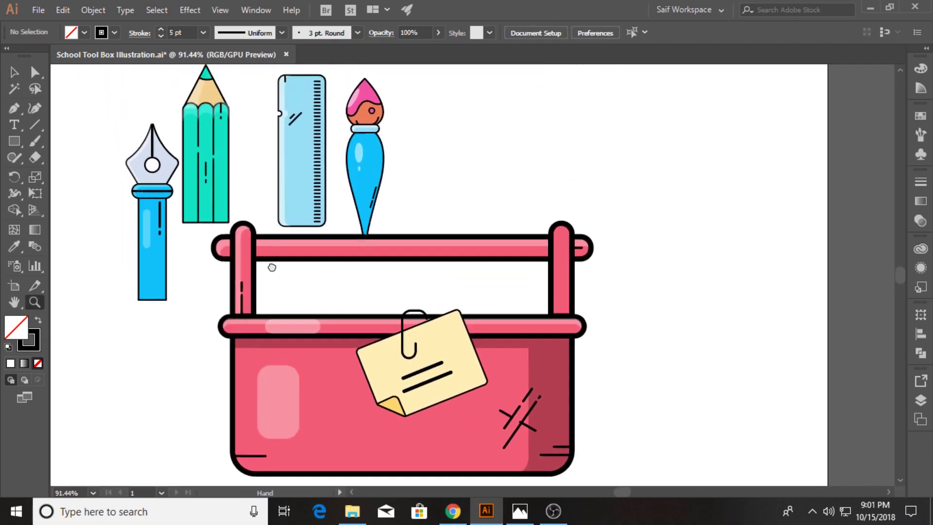
{"action": "scroll", "coordinate": [271, 267], "scroll_direction": "down", "scroll_amount": 1}
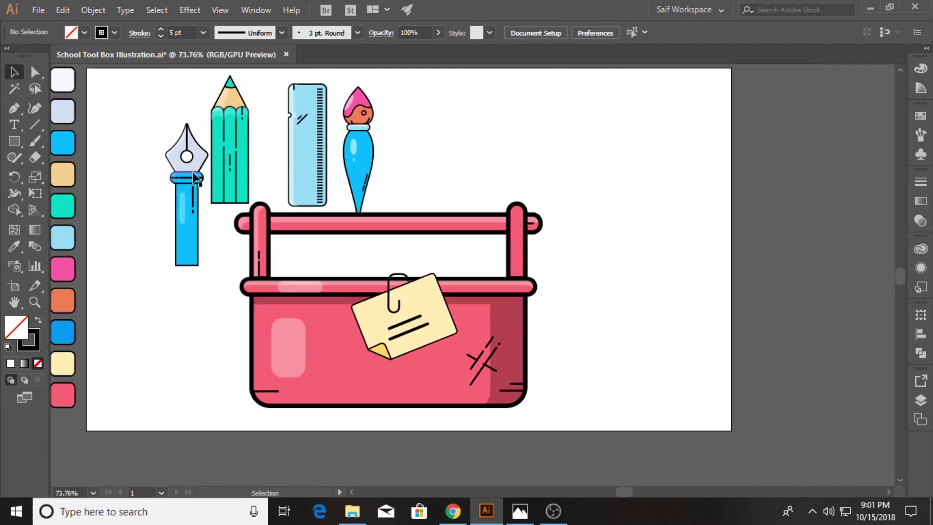
{"action": "left_click", "coordinate": [194, 176]}
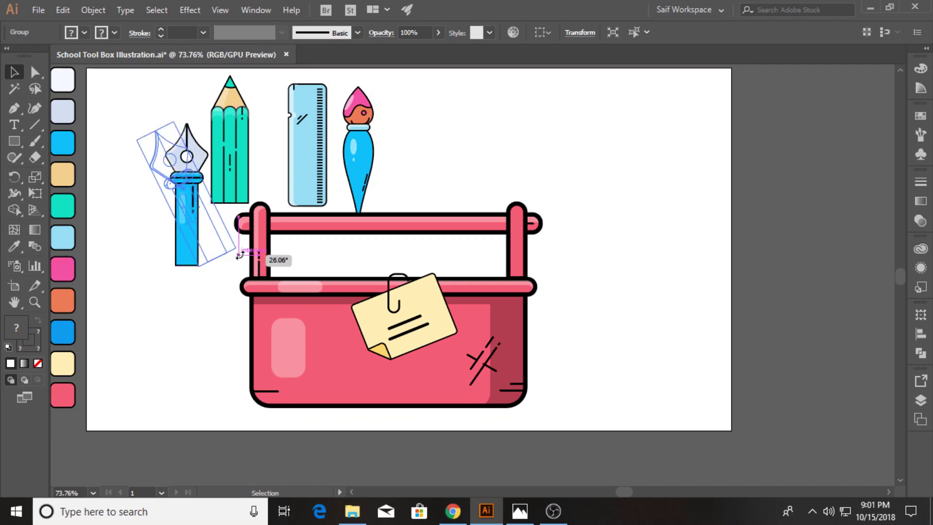
{"action": "left_click_drag", "start_coordinate": [209, 273], "coordinate": [248, 255]}
{"action": "left_click_drag", "start_coordinate": [204, 219], "coordinate": [294, 251]}
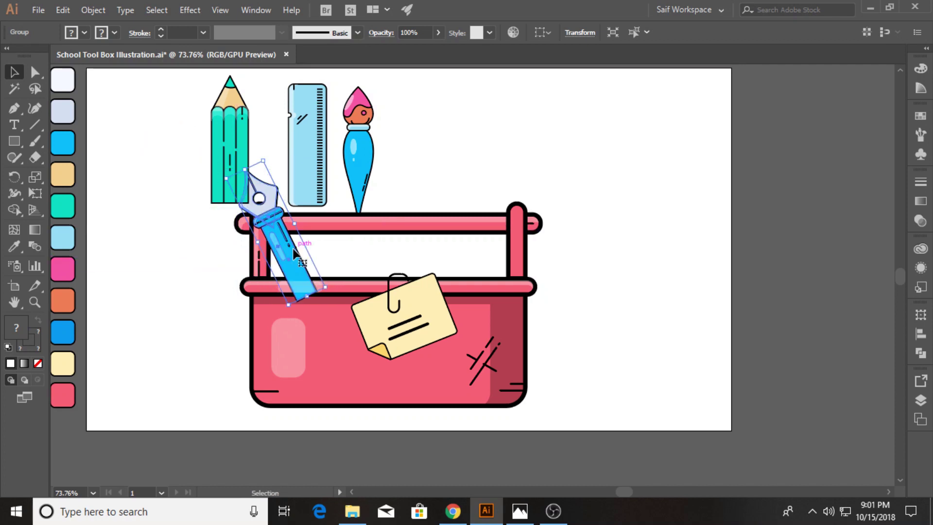
{"action": "left_click", "coordinate": [206, 255]}
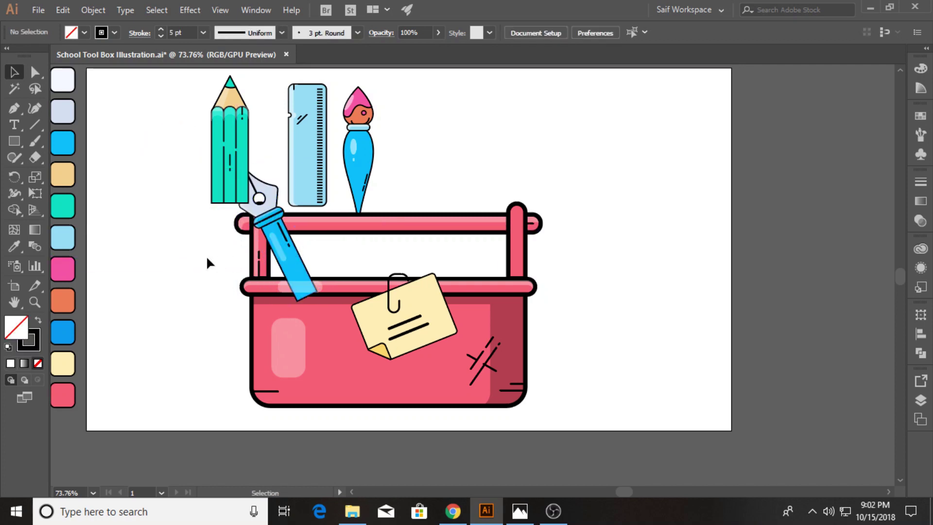
{"action": "mouse_move", "coordinate": [235, 123]}
{"action": "left_mouse_down"}
{"action": "mouse_move", "coordinate": [438, 88]}
{"action": "mouse_move", "coordinate": [167, 108]}
{"action": "left_mouse_up"}
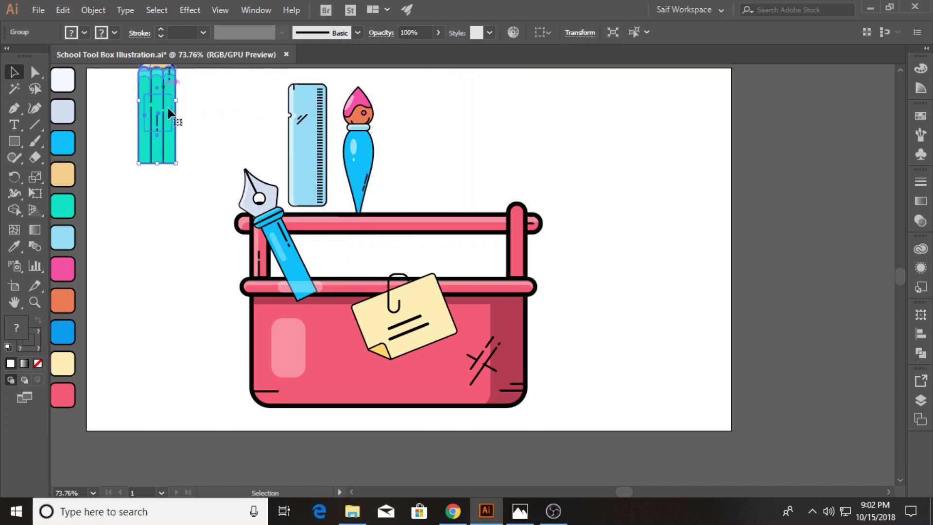
{"action": "left_click_drag", "start_coordinate": [216, 180], "coordinate": [276, 243]}
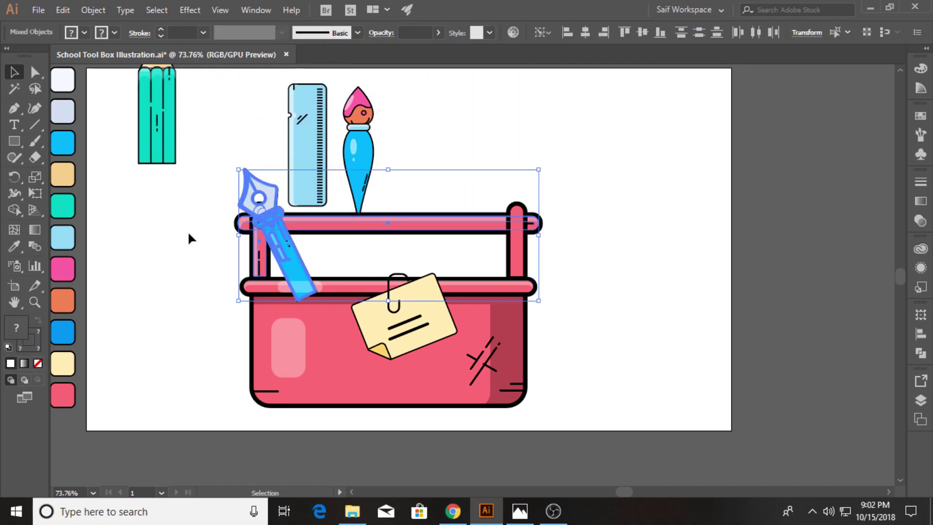
Send the pen behind the toolbox front and rescale it to stand more upright
{"action": "left_click_drag", "start_coordinate": [195, 193], "coordinate": [280, 270]}
{"action": "right_click", "coordinate": [271, 239]}
{"action": "mouse_move", "coordinate": [309, 372]}
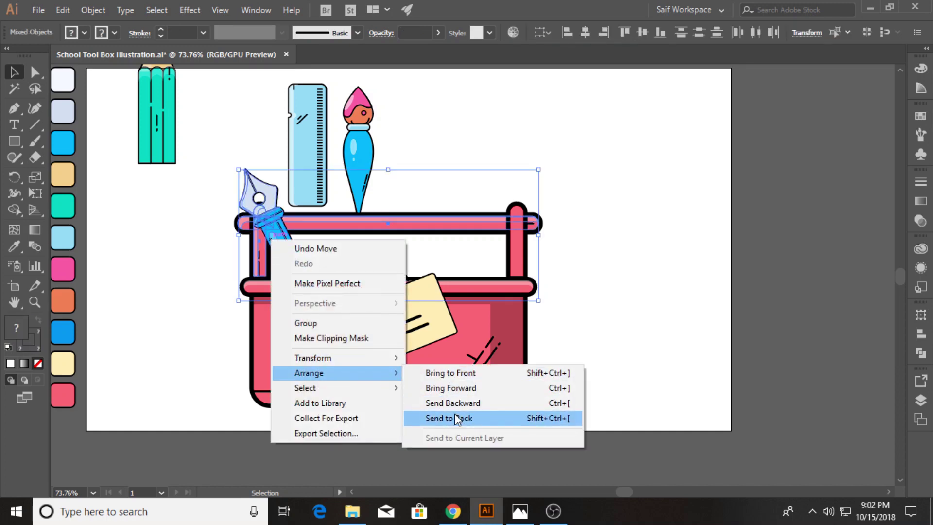
{"action": "left_click", "coordinate": [457, 418]}
{"action": "left_click", "coordinate": [627, 289]}
{"action": "left_click", "coordinate": [298, 254]}
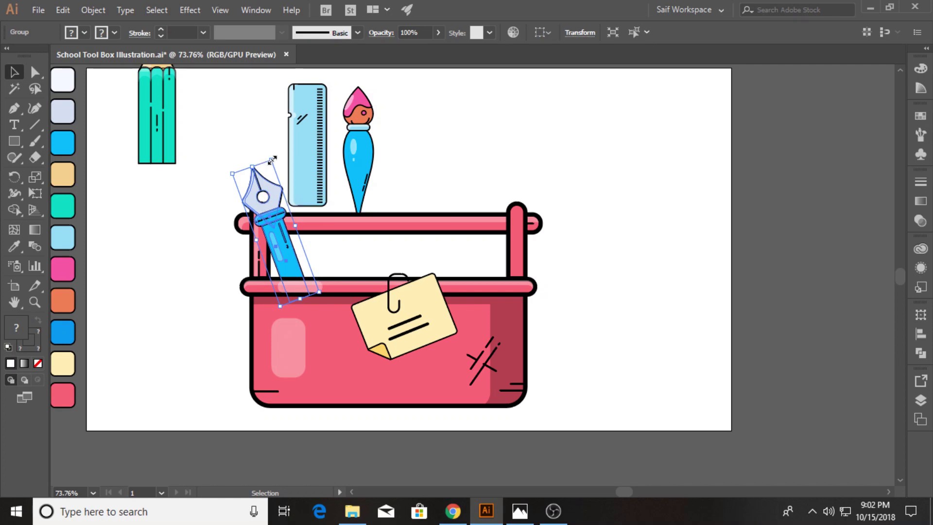
{"action": "left_click_drag", "start_coordinate": [272, 159], "coordinate": [271, 155]}
{"action": "left_click", "coordinate": [209, 190]}
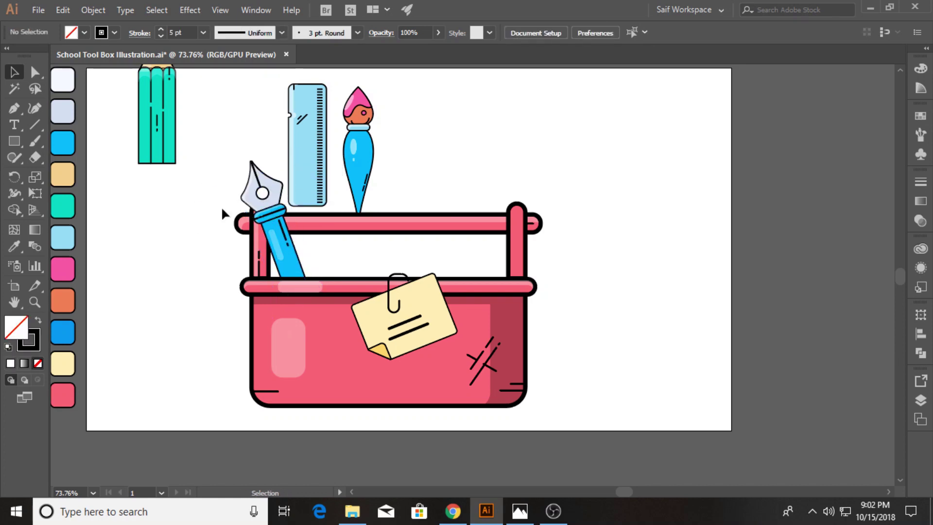
Move the pencil into the toolbox and send it behind the front
{"action": "scroll", "coordinate": [193, 228], "scroll_direction": "up", "scroll_amount": 3}
{"action": "left_click_drag", "start_coordinate": [175, 209], "coordinate": [339, 328]}
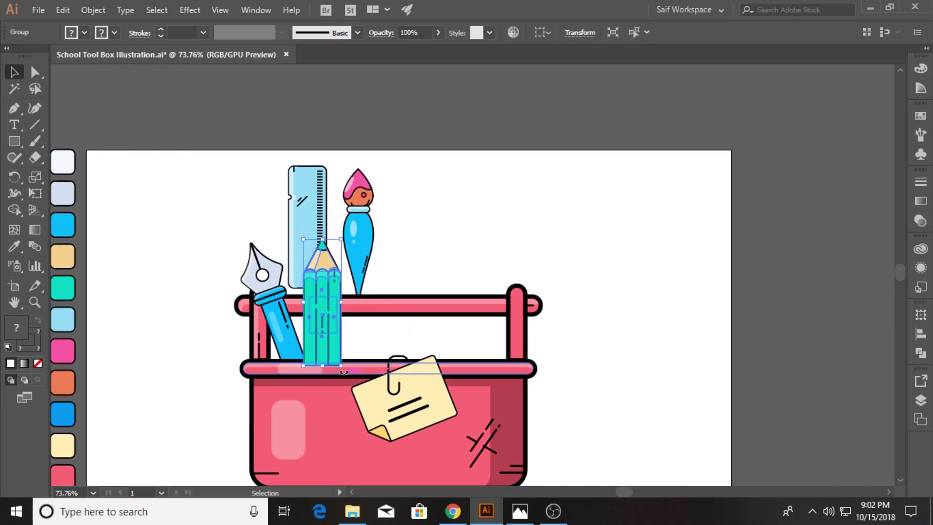
{"action": "mouse_move", "coordinate": [342, 365]}
{"action": "left_mouse_down"}
{"action": "mouse_move", "coordinate": [360, 366]}
{"action": "mouse_move", "coordinate": [339, 342]}
{"action": "left_mouse_up"}
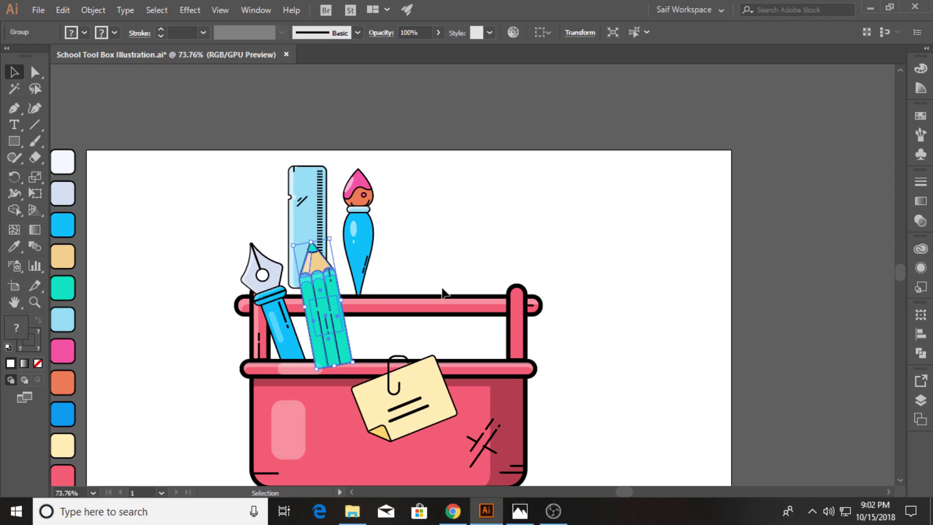
{"action": "left_click", "coordinate": [435, 309], "text": "shift"}
{"action": "right_click", "coordinate": [325, 305]}
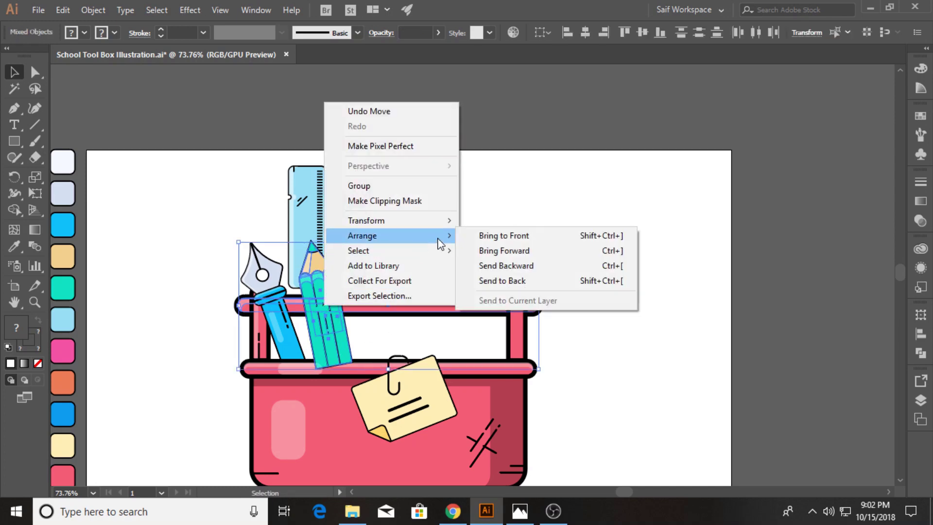
{"action": "left_click", "coordinate": [482, 281]}
Tilt the ruler into the box and enlarge the pencil, pen and ruler
{"action": "left_click", "coordinate": [479, 243]}
{"action": "left_click_drag", "start_coordinate": [319, 209], "coordinate": [419, 282]}
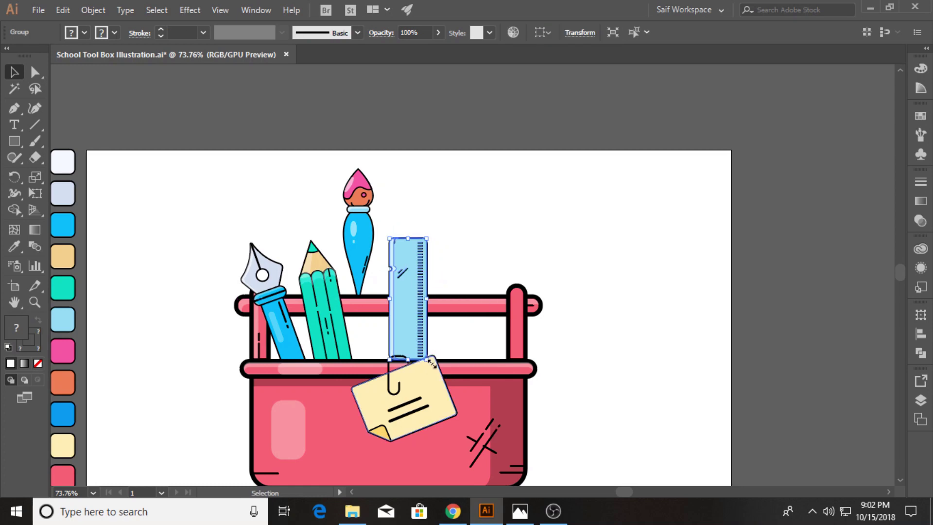
{"action": "left_click_drag", "start_coordinate": [431, 362], "coordinate": [419, 368]}
{"action": "left_click_drag", "start_coordinate": [345, 331], "coordinate": [360, 334]}
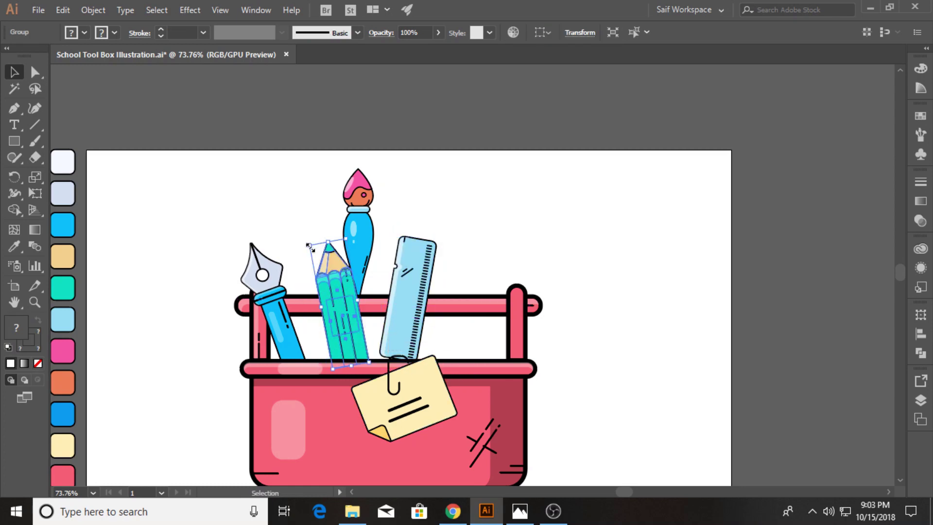
{"action": "left_click_drag", "start_coordinate": [316, 240], "coordinate": [294, 224]}
{"action": "left_click", "coordinate": [272, 311]}
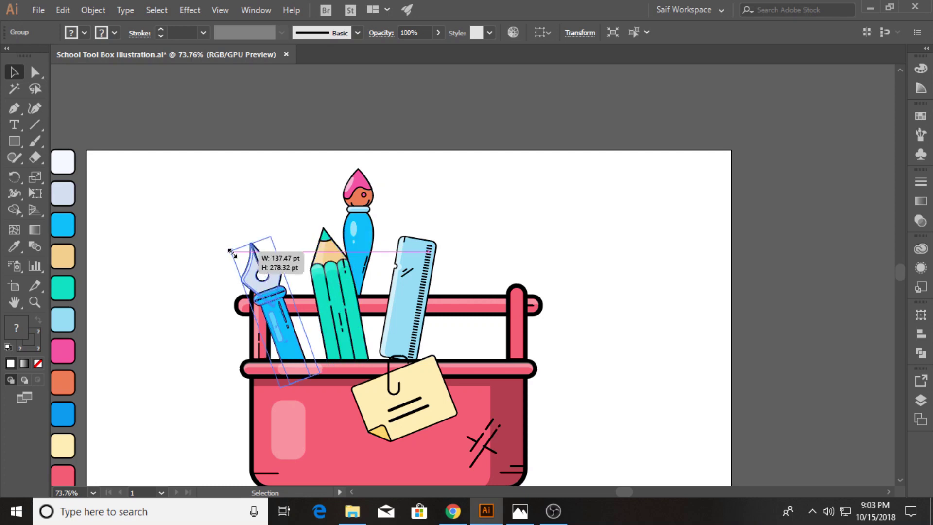
{"action": "left_click_drag", "start_coordinate": [237, 249], "coordinate": [225, 242]}
{"action": "left_click", "coordinate": [400, 284]}
{"action": "left_click_drag", "start_coordinate": [436, 237], "coordinate": [444, 217]}
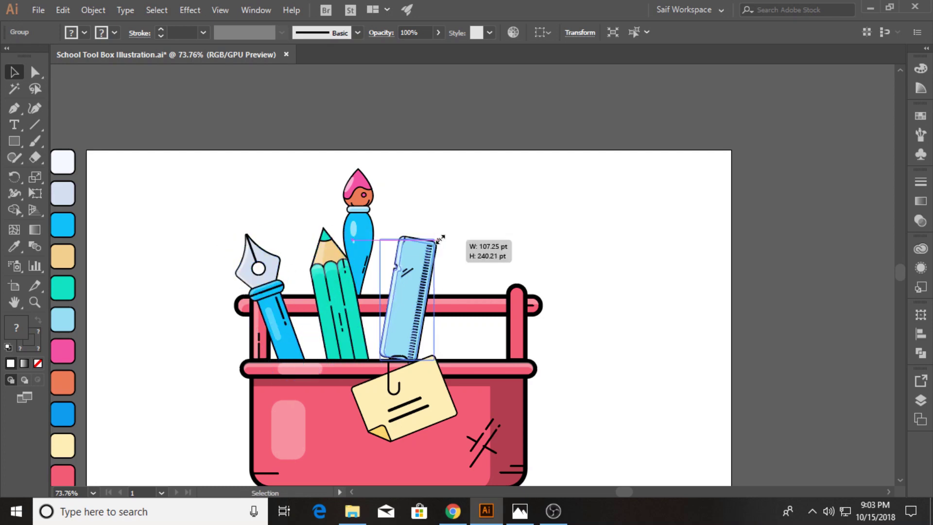
{"action": "left_click_drag", "start_coordinate": [418, 270], "coordinate": [410, 284]}
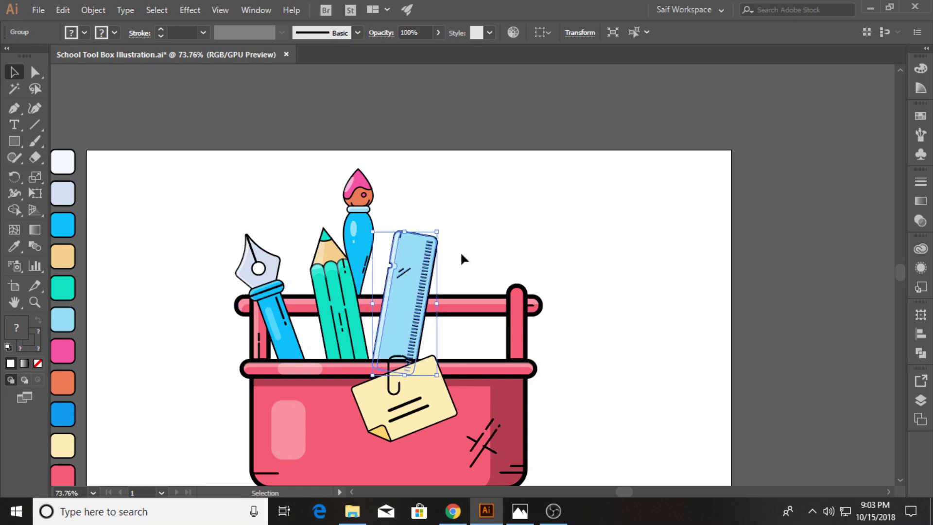
Send the pencil and ruler to the back and nudge the ruler into place
{"action": "left_click", "coordinate": [342, 272], "text": "shift"}
{"action": "right_click", "coordinate": [423, 261]}
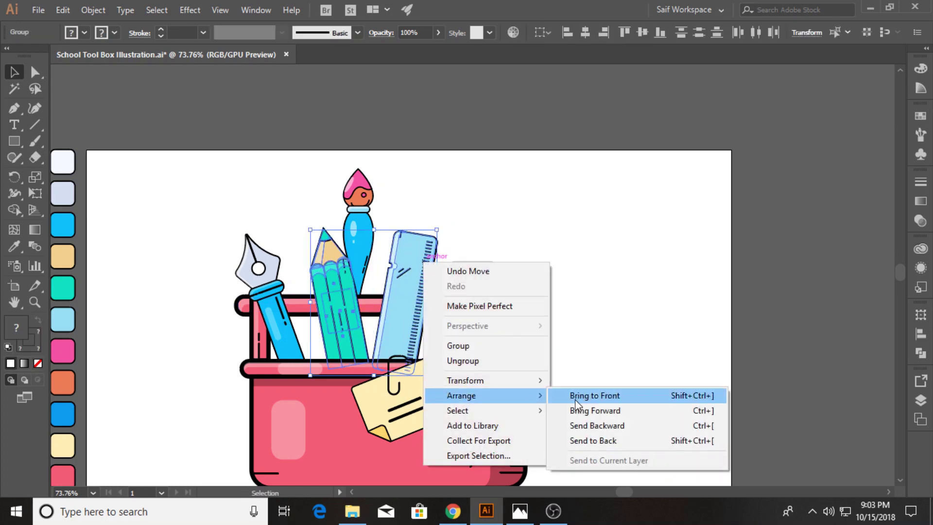
{"action": "left_click", "coordinate": [592, 440]}
{"action": "left_click", "coordinate": [584, 342]}
{"action": "left_click_drag", "start_coordinate": [419, 267], "coordinate": [406, 265]}
Move, enlarge and tilt the paintbrush clockwise so it leans on the toolbox's right side
{"action": "mouse_move", "coordinate": [374, 236]}
{"action": "left_mouse_down"}
{"action": "mouse_move", "coordinate": [384, 178]}
{"action": "mouse_move", "coordinate": [384, 262]}
{"action": "left_mouse_up"}
{"action": "left_click_drag", "start_coordinate": [388, 207], "coordinate": [388, 196]}
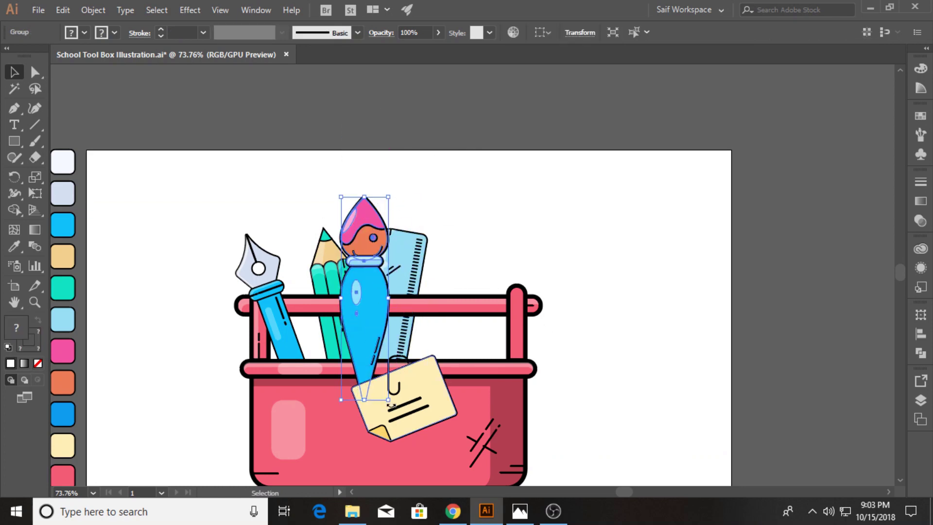
{"action": "mouse_move", "coordinate": [390, 406]}
{"action": "left_mouse_down"}
{"action": "mouse_move", "coordinate": [358, 372]}
{"action": "mouse_move", "coordinate": [482, 340]}
{"action": "left_mouse_up"}
{"action": "left_click", "coordinate": [587, 312]}
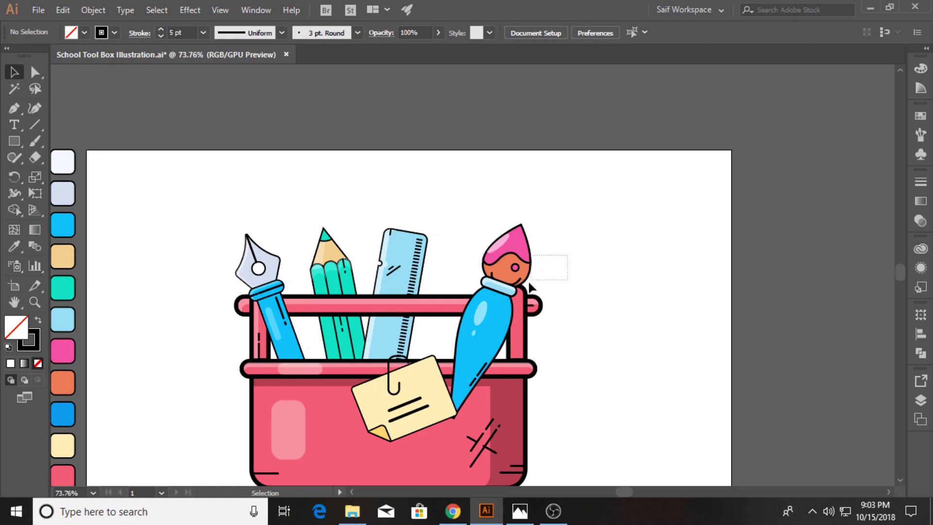
Send the paintbrush and the ruler behind the toolbox's front bar
{"action": "left_click_drag", "start_coordinate": [533, 287], "coordinate": [471, 325]}
{"action": "right_click", "coordinate": [472, 325]}
{"action": "left_click", "coordinate": [646, 300]}
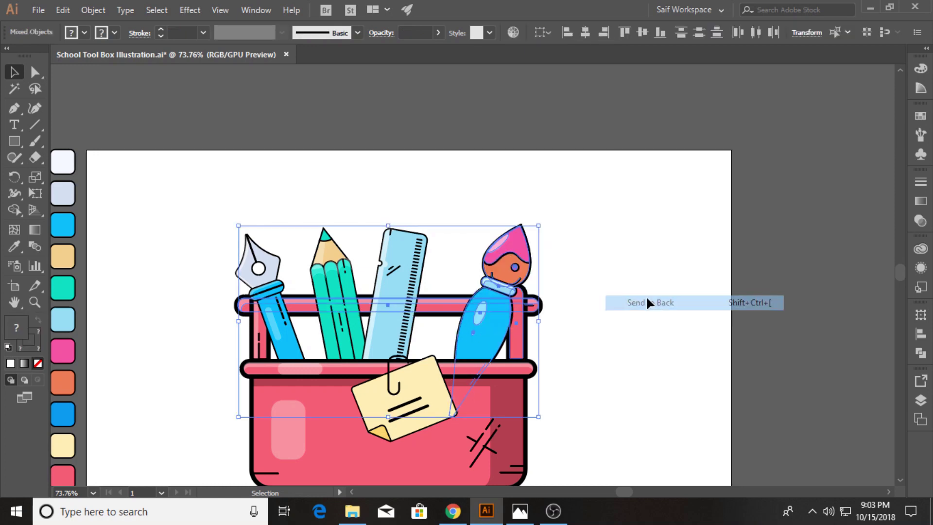
{"action": "left_click", "coordinate": [573, 267]}
{"action": "right_click", "coordinate": [405, 261]}
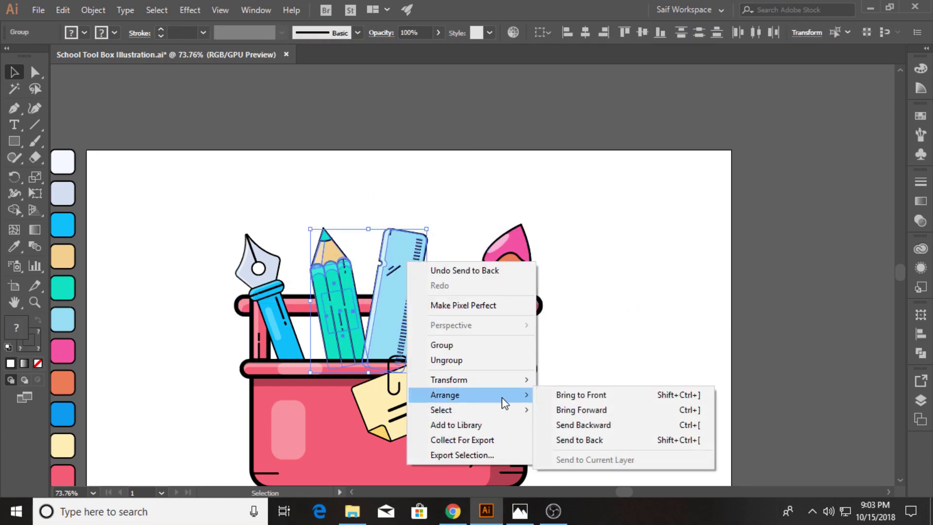
{"action": "left_click", "coordinate": [594, 440]}
{"action": "left_click", "coordinate": [559, 408]}
Enlarge all four tools slightly, shift the paintbrush left, and recentre the artwork
{"action": "left_click_drag", "start_coordinate": [549, 330], "coordinate": [594, 272]}
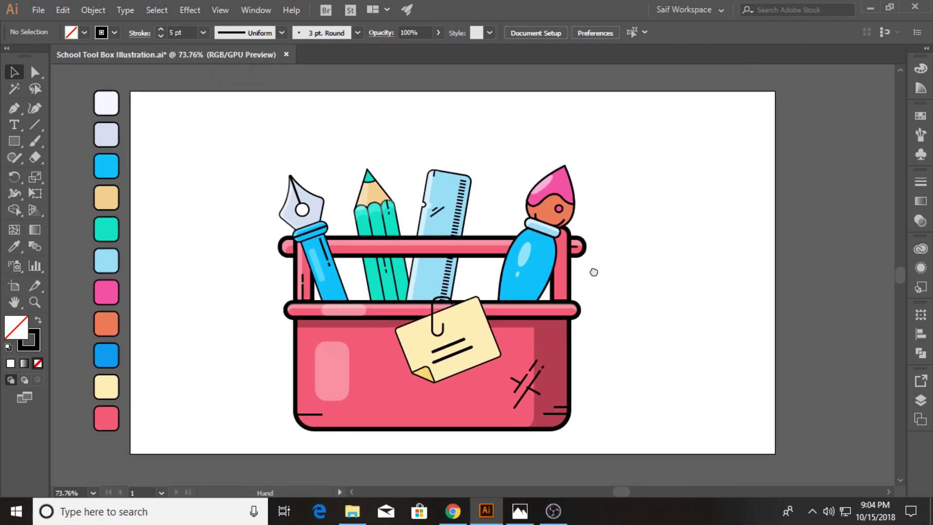
{"action": "left_click_drag", "start_coordinate": [382, 187], "coordinate": [392, 187]}
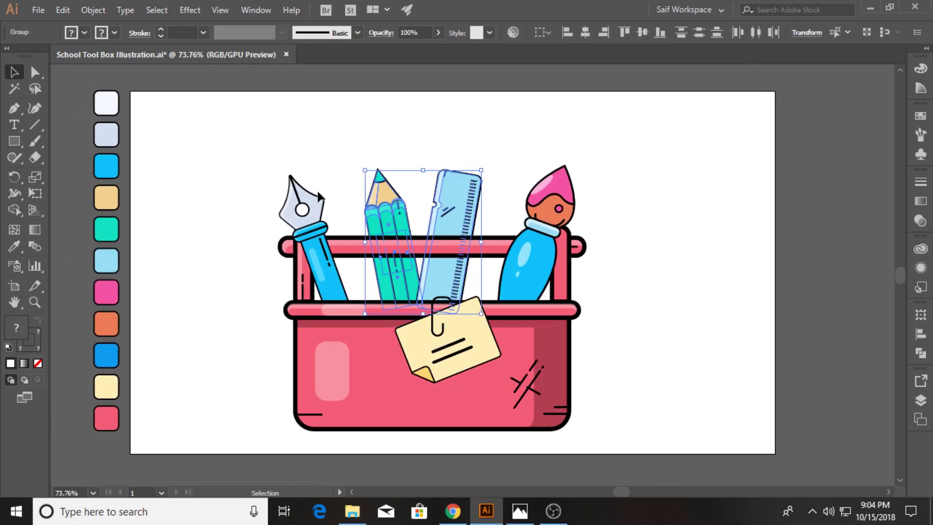
{"action": "left_click_drag", "start_coordinate": [563, 178], "coordinate": [590, 156]}
{"action": "left_click", "coordinate": [646, 171]}
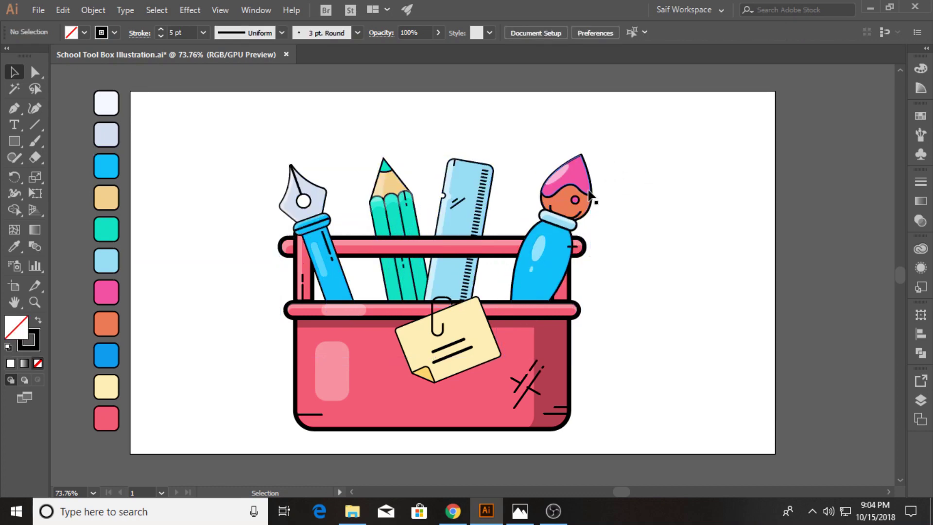
{"action": "left_click_drag", "start_coordinate": [580, 190], "coordinate": [569, 190]}
{"action": "left_click", "coordinate": [187, 182]}
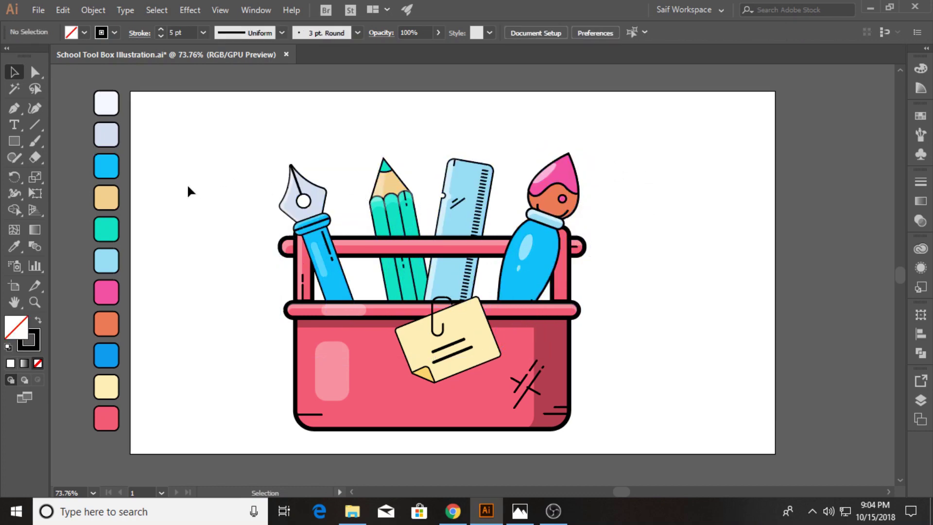
{"action": "left_click_drag", "start_coordinate": [248, 271], "coordinate": [254, 246]}
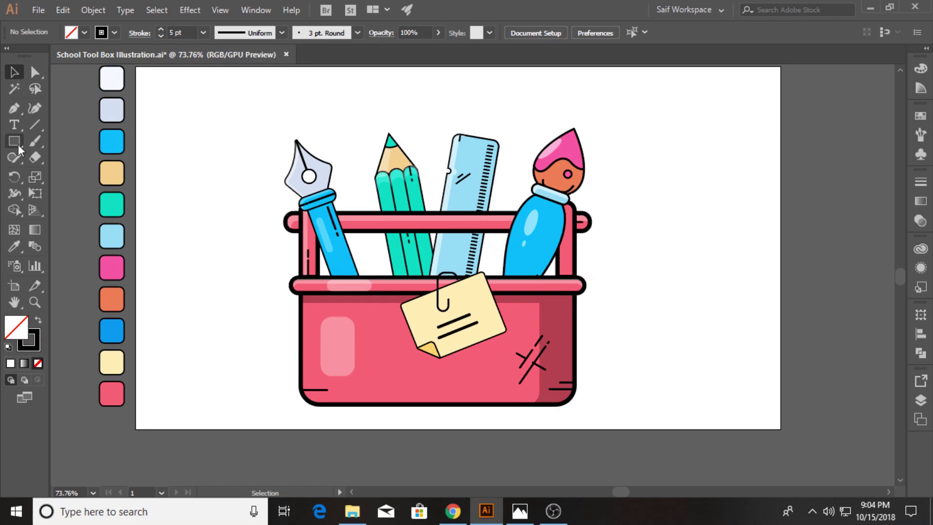
Add a 1280 × 720 pt rectangle in the lightest swatch colour behind the toolbox illustration
{"action": "left_click_drag", "start_coordinate": [136, 67], "coordinate": [780, 428]}
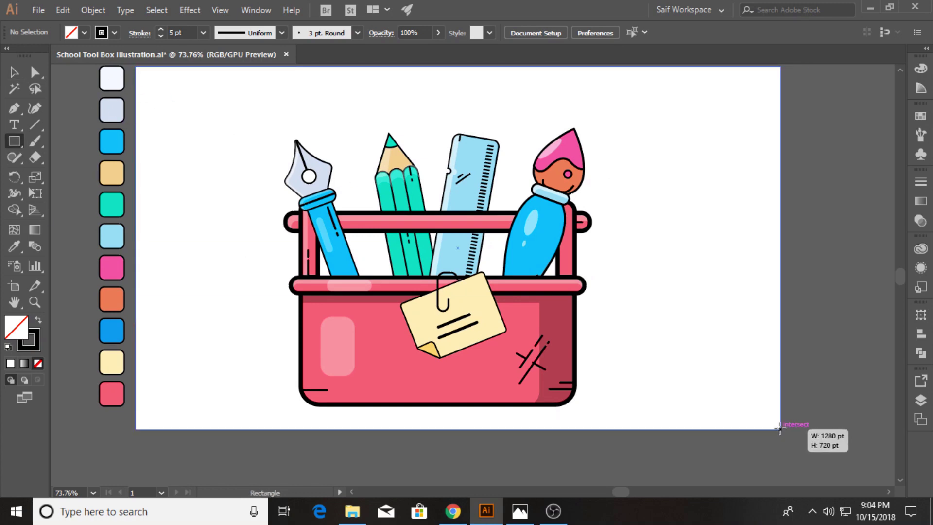
{"action": "left_click", "coordinate": [13, 247]}
{"action": "left_click", "coordinate": [112, 78]}
{"action": "left_click", "coordinate": [14, 72]}
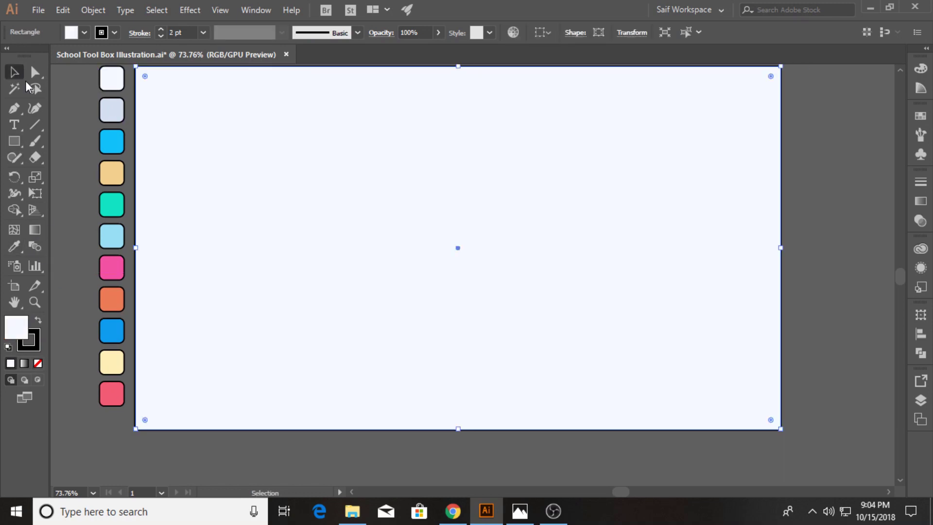
{"action": "right_click", "coordinate": [217, 156]}
{"action": "left_click", "coordinate": [408, 413]}
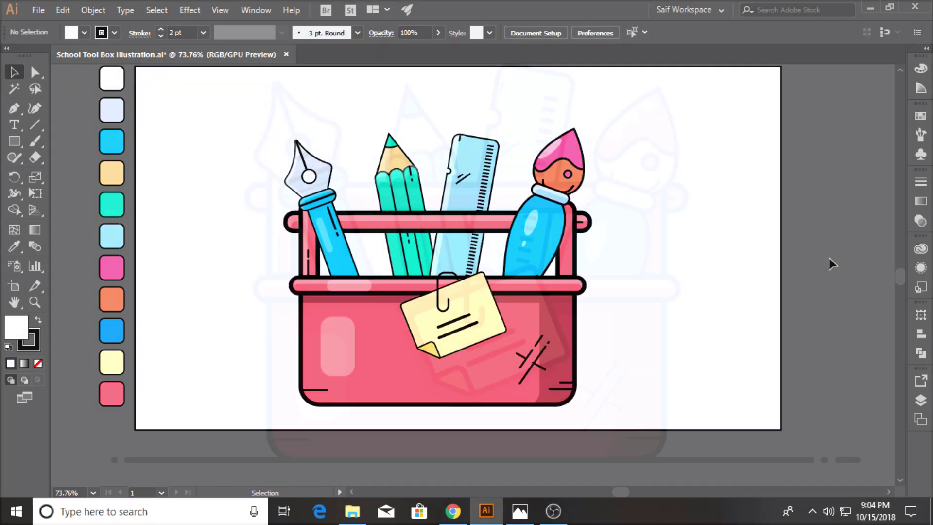